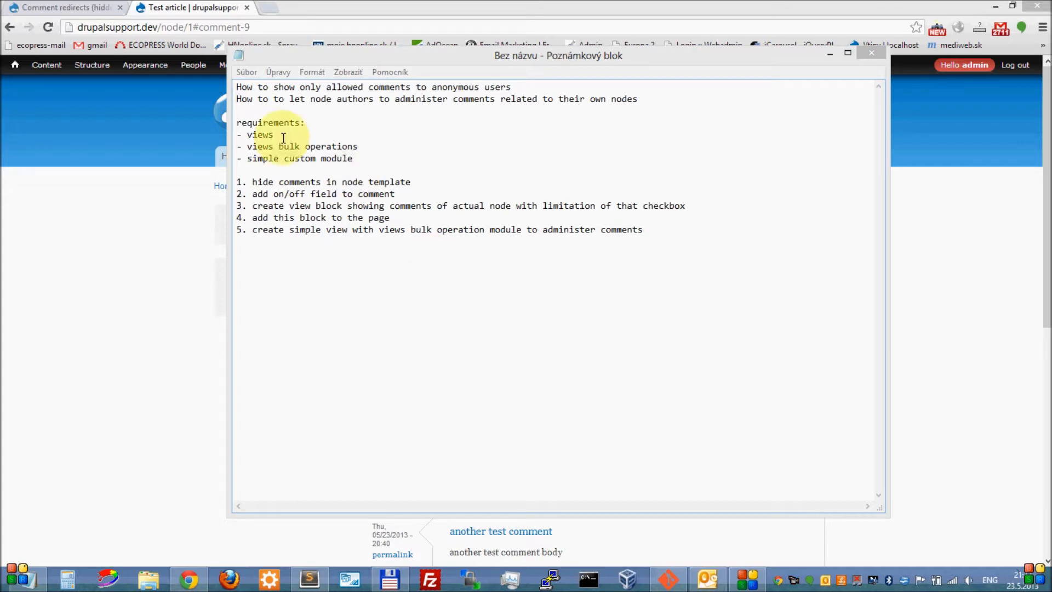
Step: Review the requirements listed in the notes: views, views bulk operations and a simple custom module
double_click(248, 135)
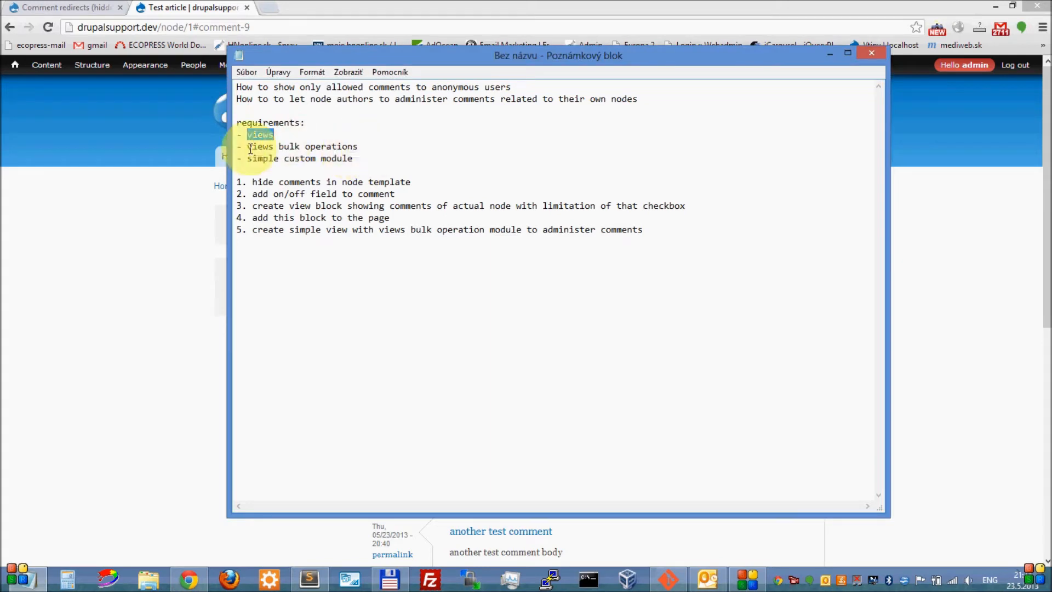
left_click_drag(248, 146, 358, 147)
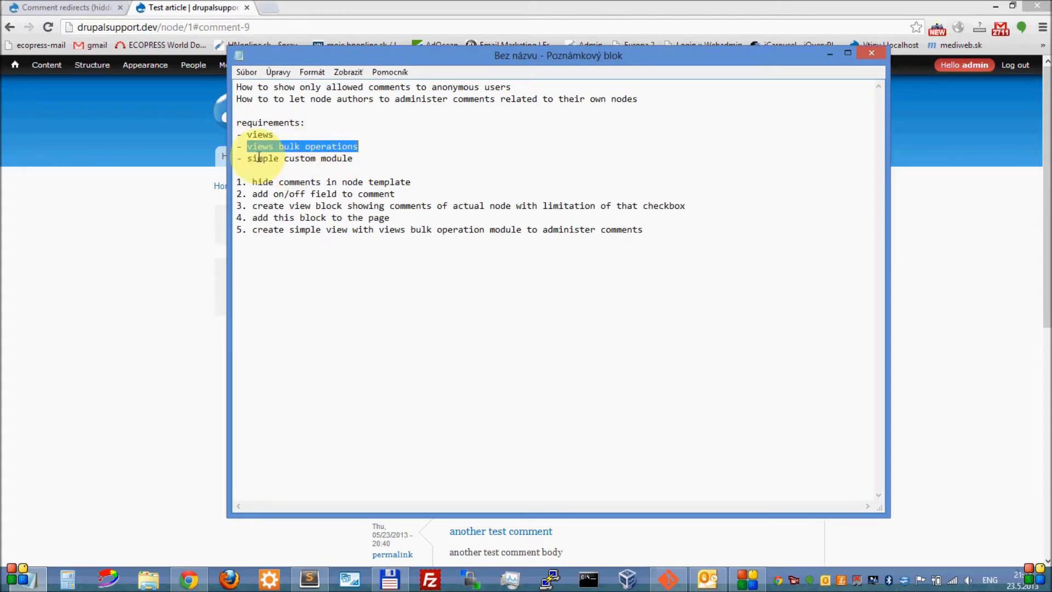
left_click_drag(356, 159, 250, 160)
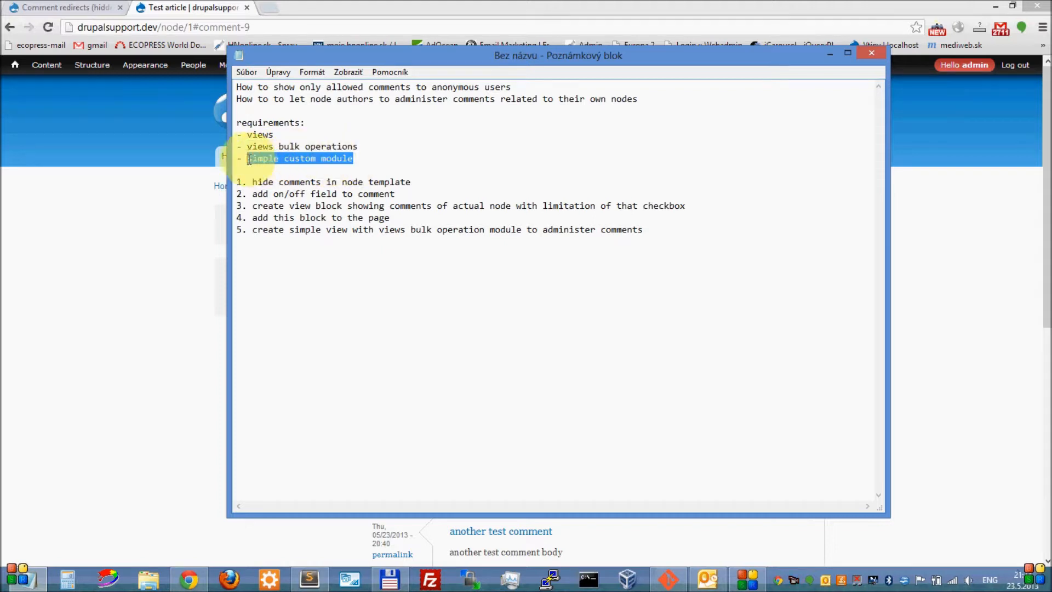
left_click(359, 155)
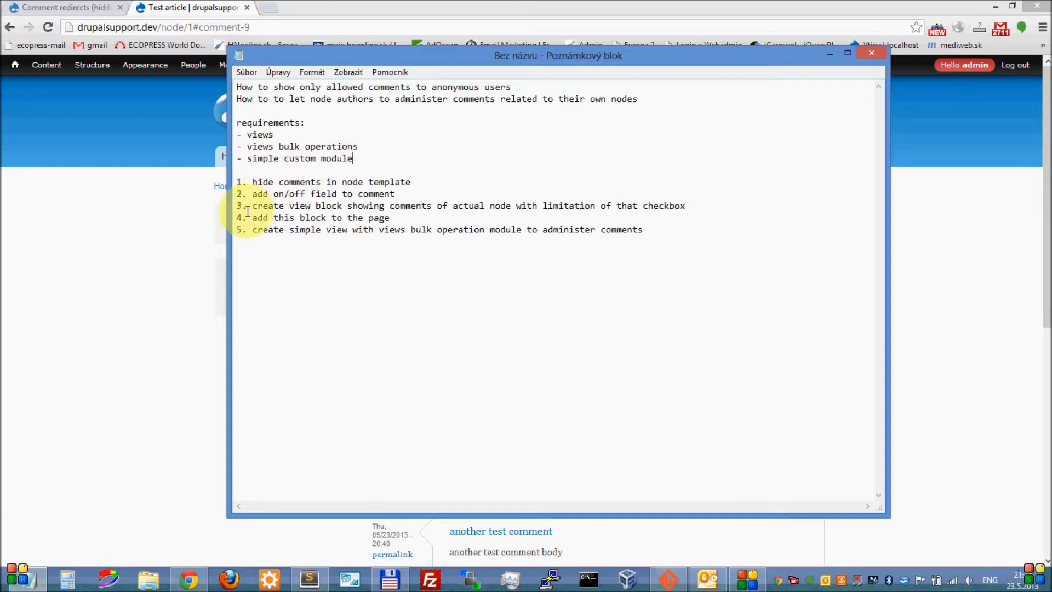
left_click_drag(274, 59, 321, 58)
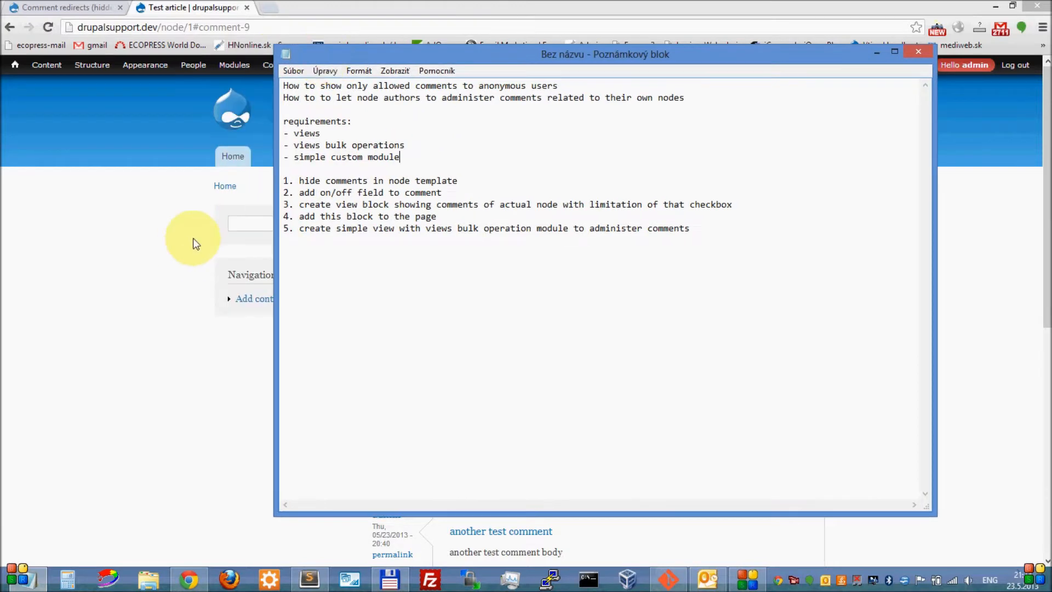
Step: Examine the Test article page in the browser, including its existing comments and the form for adding a new comment
left_click(154, 238)
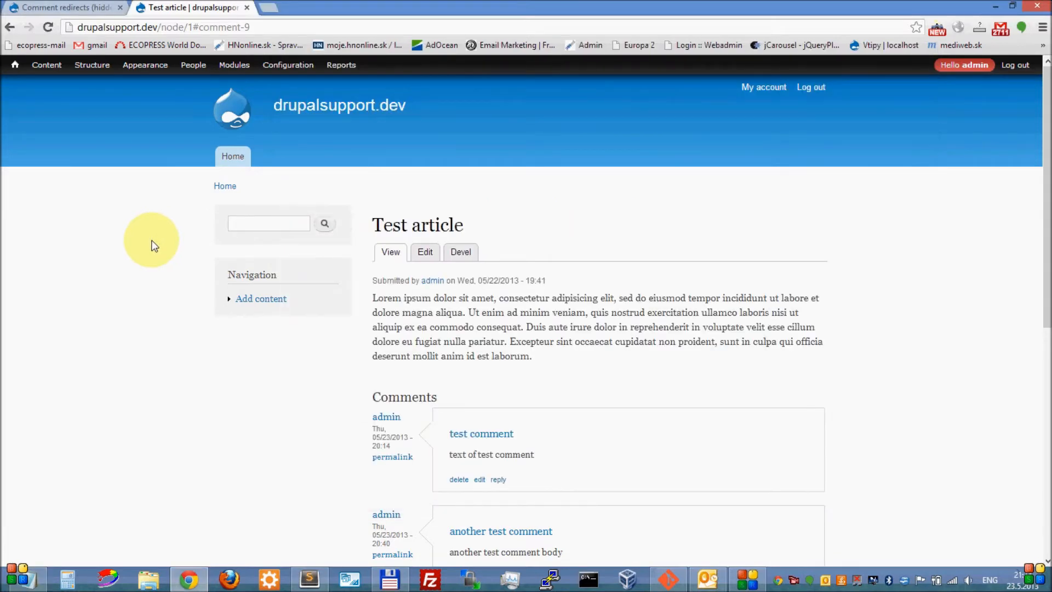
scroll(163, 227, "down", 2)
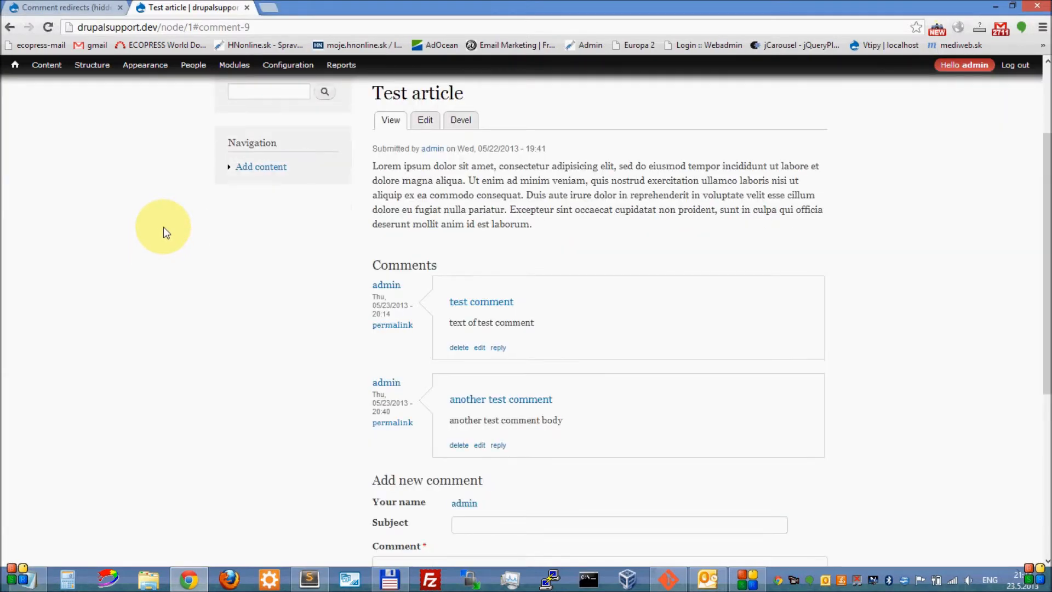
scroll(718, 187, "up", 2)
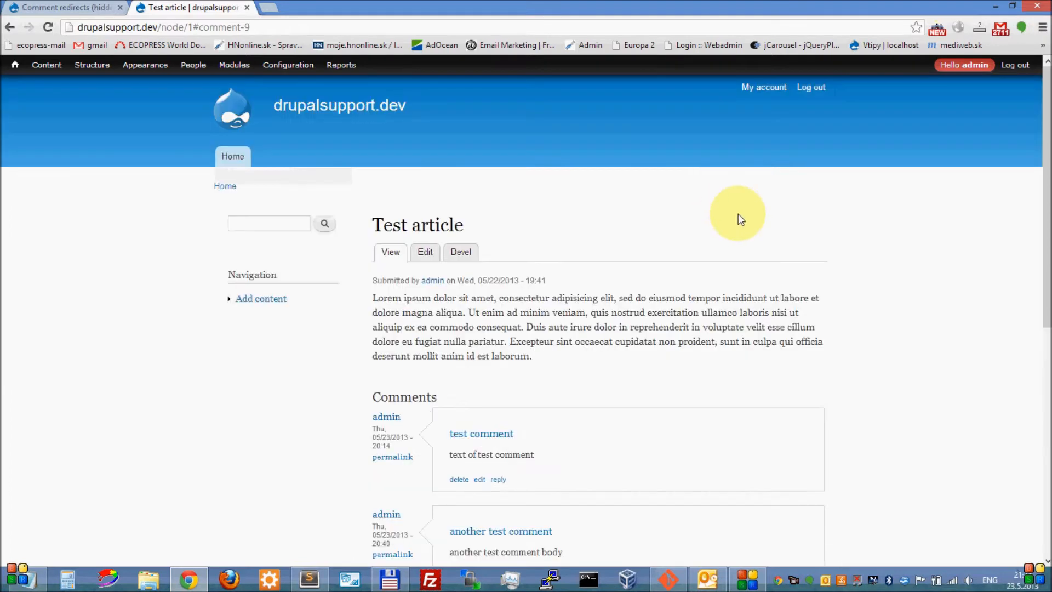
scroll(736, 213, "down", 2)
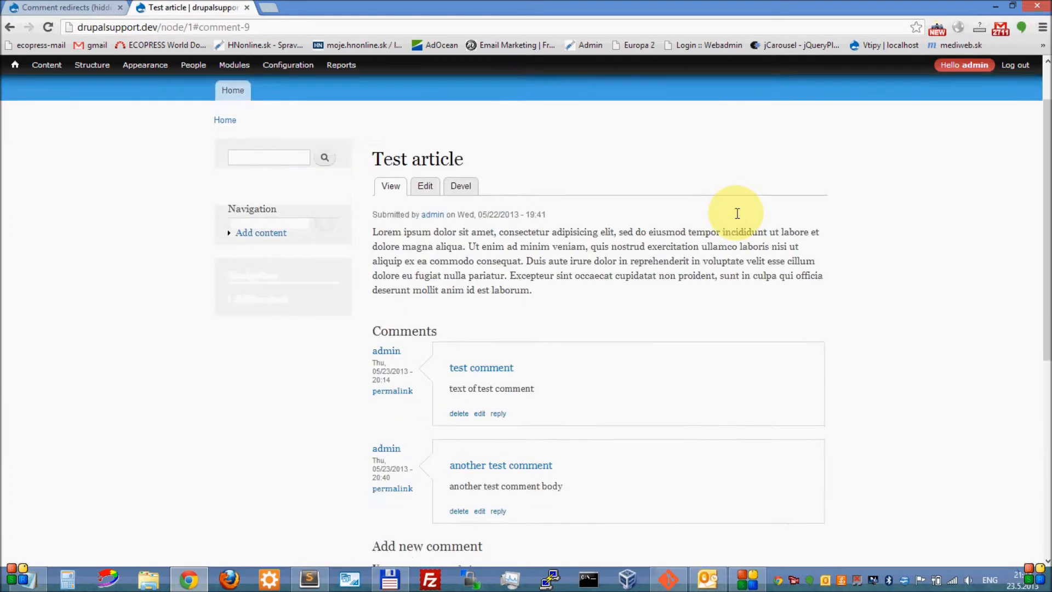
scroll(603, 296, "down", 2)
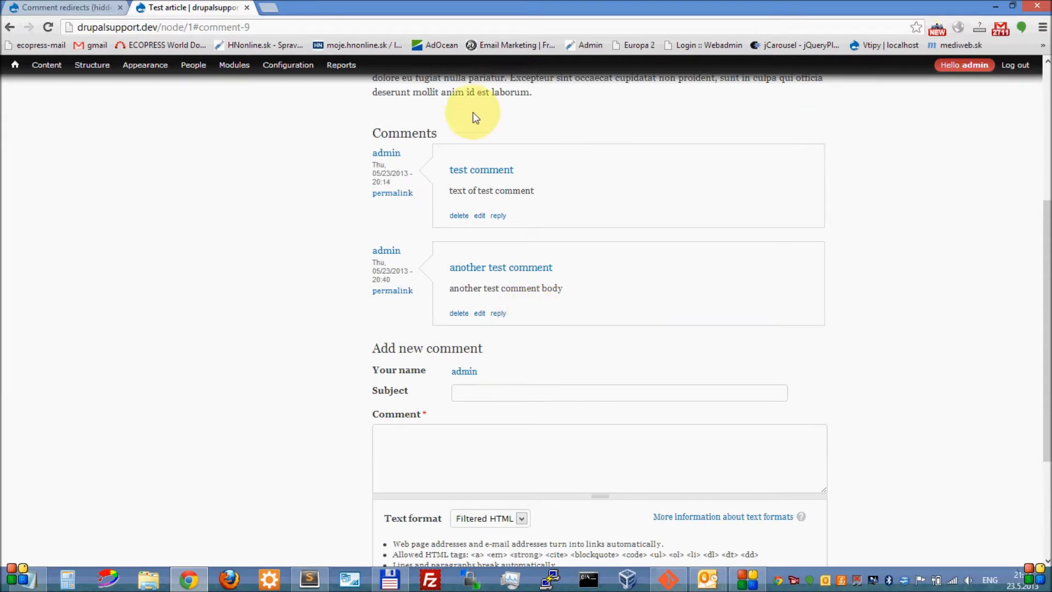
scroll(872, 324, "down", 2)
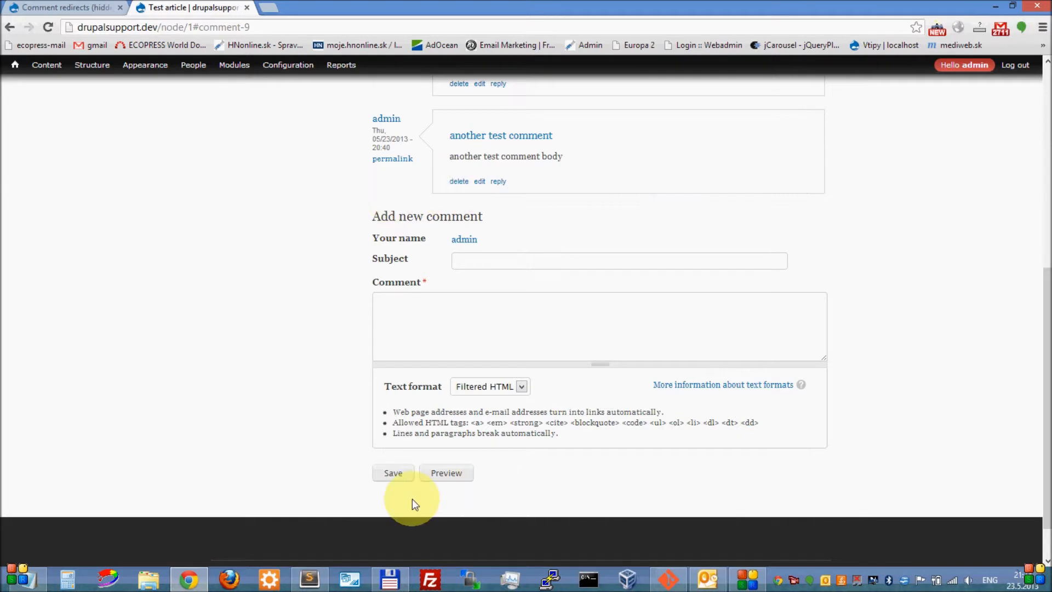
Step: Switch to Sublime Text and inspect the line that renders comments in the original themes\bartik\templates node.tpl.php
left_click(304, 582)
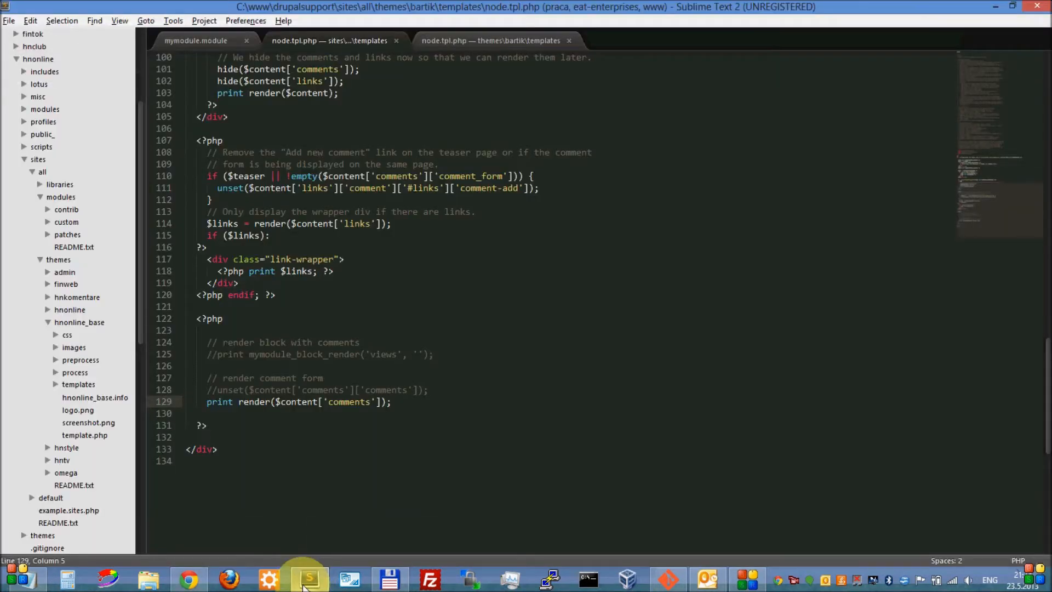
left_click(483, 40)
left_click_drag(1000, 200, 776, 206)
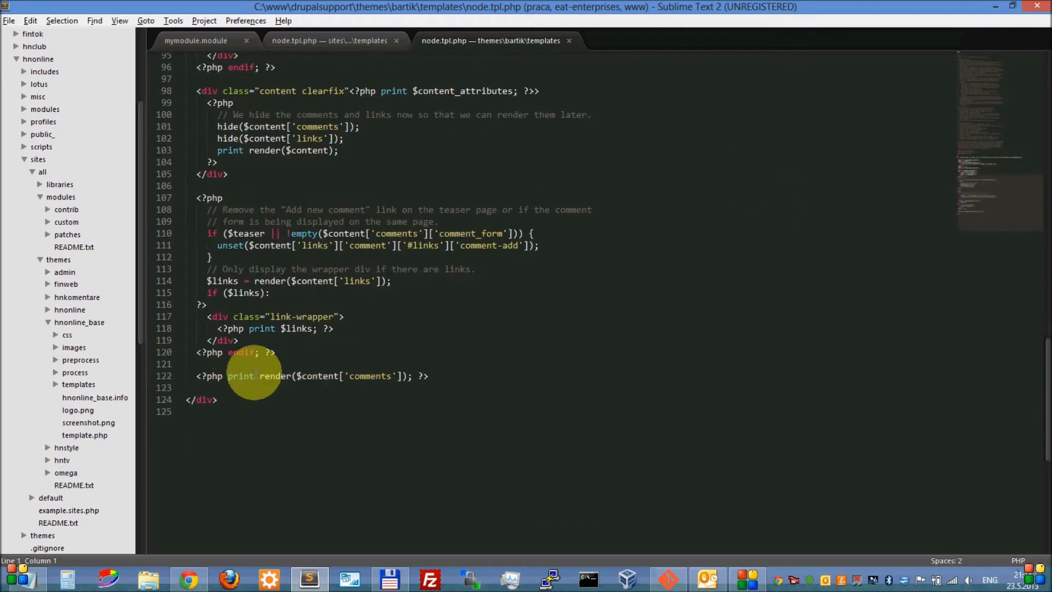
left_click_drag(197, 376, 436, 375)
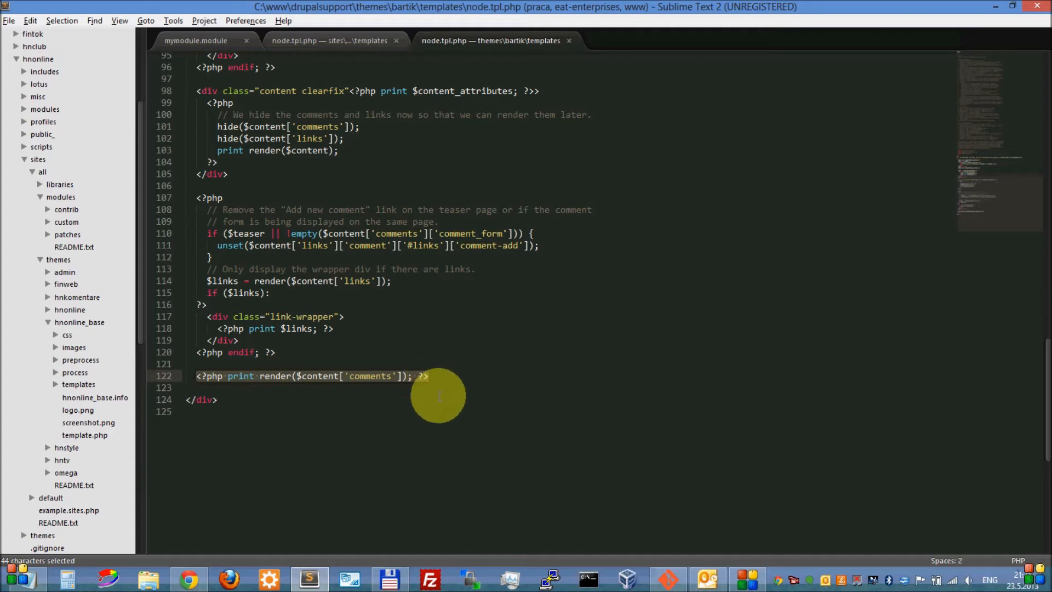
left_click(429, 376)
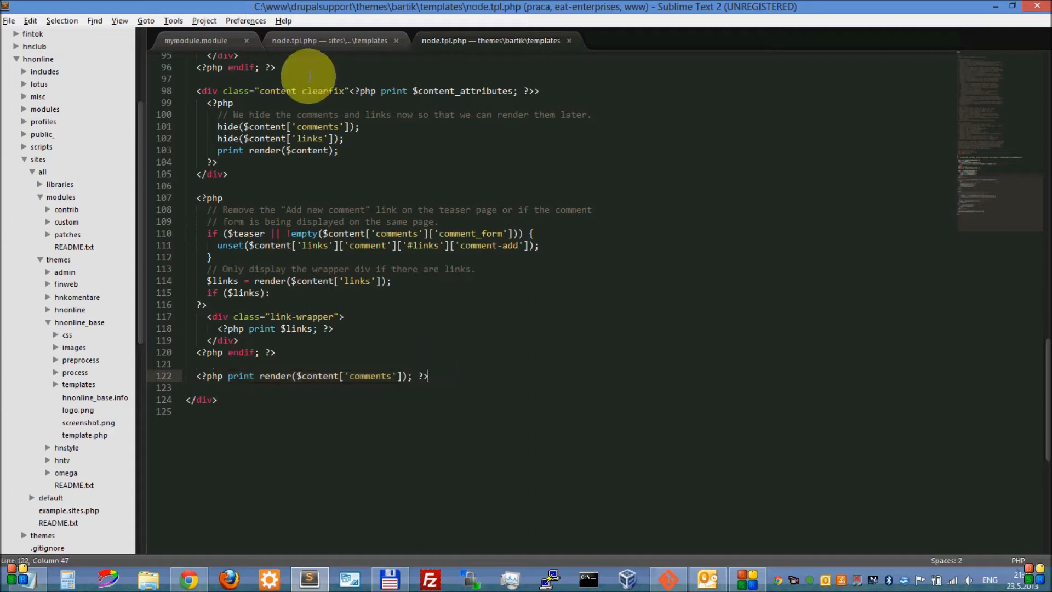
Step: In the sites/all copy of Bartik's node.tpl.php, uncomment the unset($content['comments']['comments']); line and save the file
left_click(353, 44)
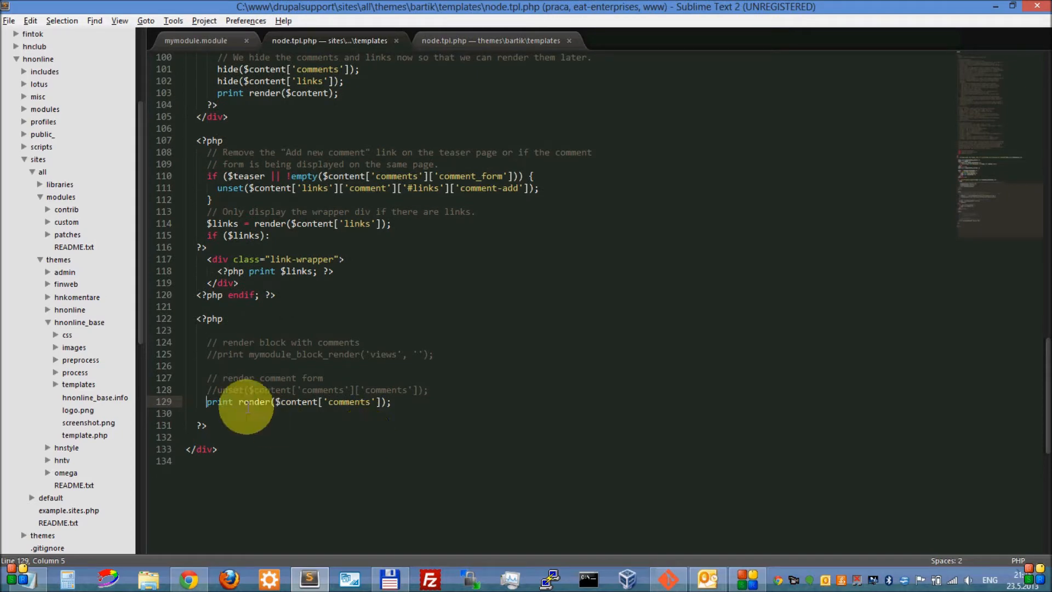
left_click(217, 389)
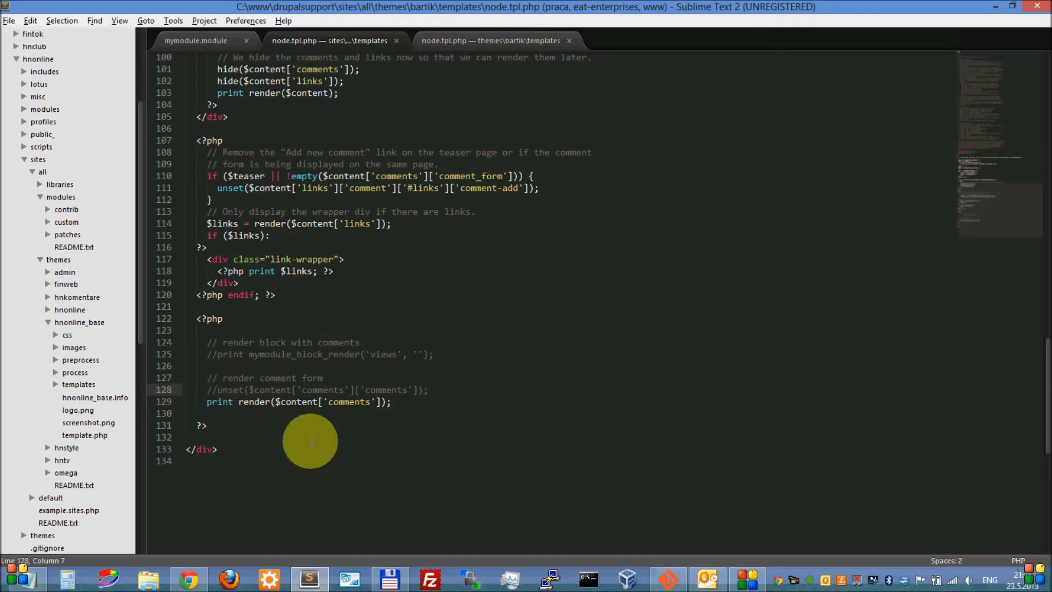
key("BackSpace")
key("BackSpace")
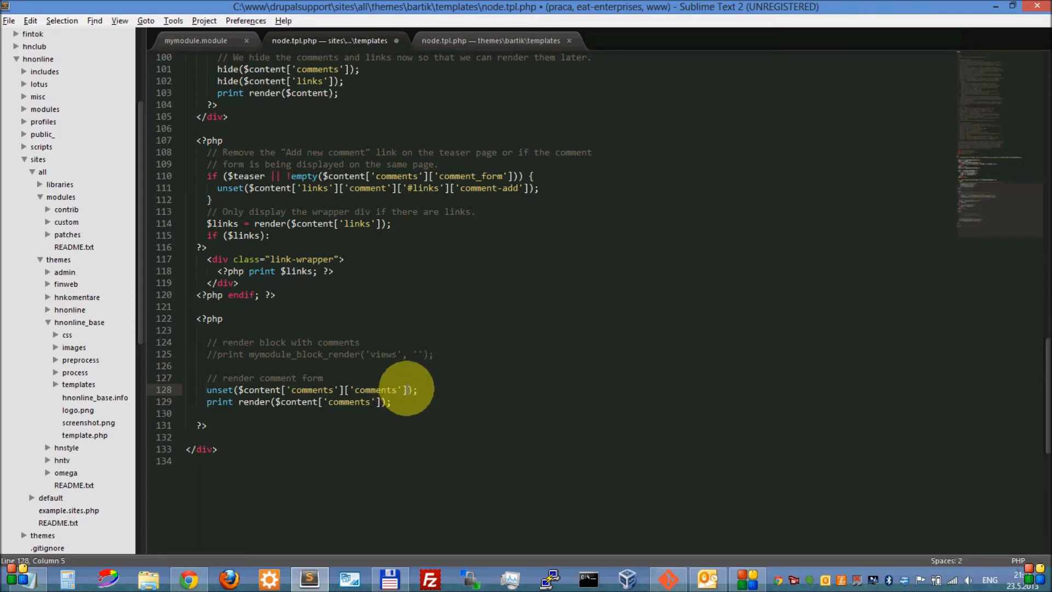
left_click(481, 392)
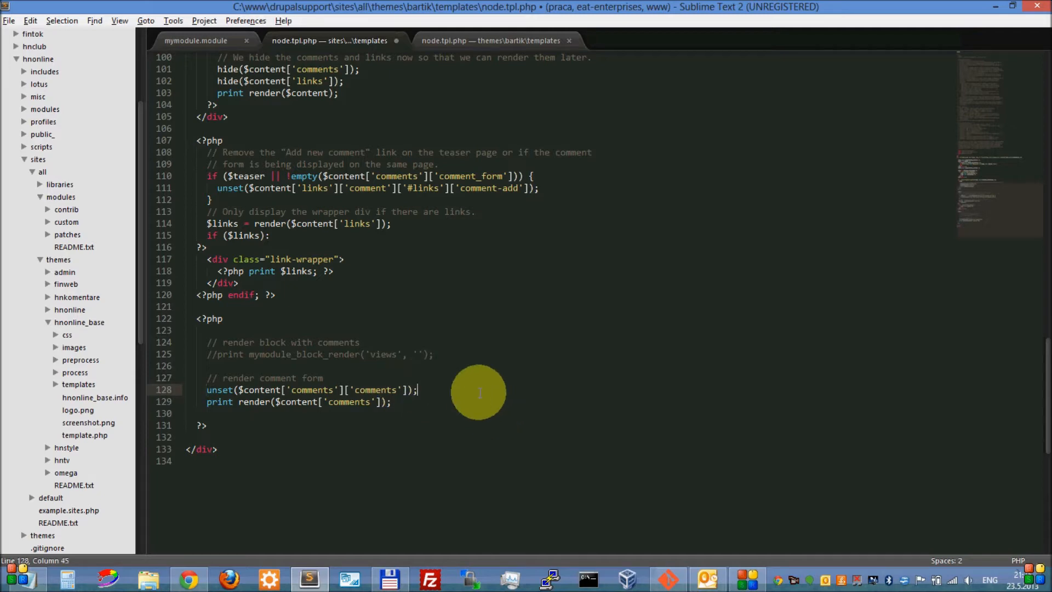
key("ctrl+s")
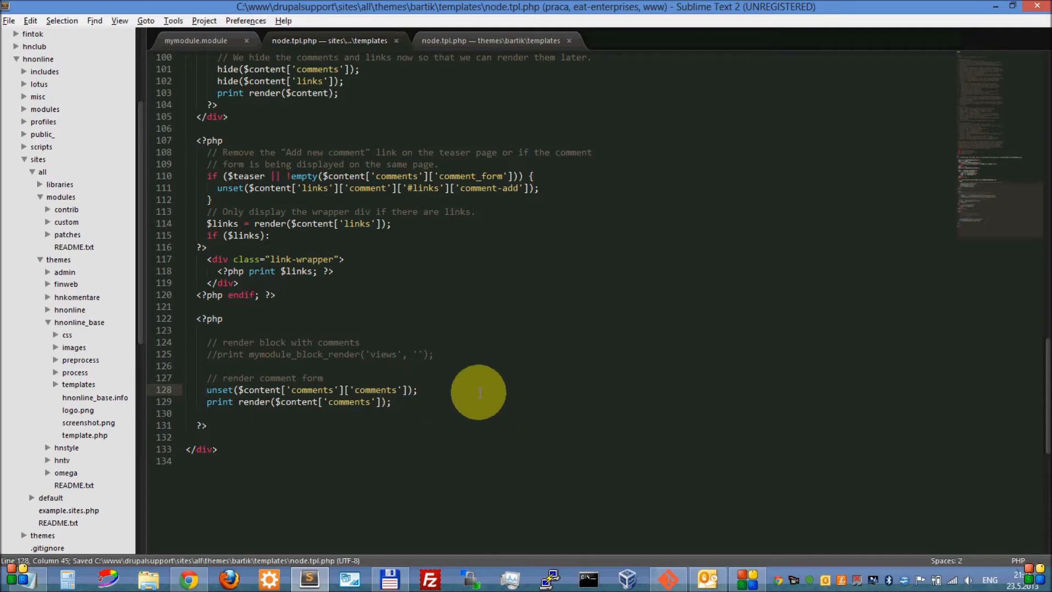
Step: Switch to Chrome and reload the Test article page to check its comments area
left_click(188, 580)
scroll(237, 294, "up", 3)
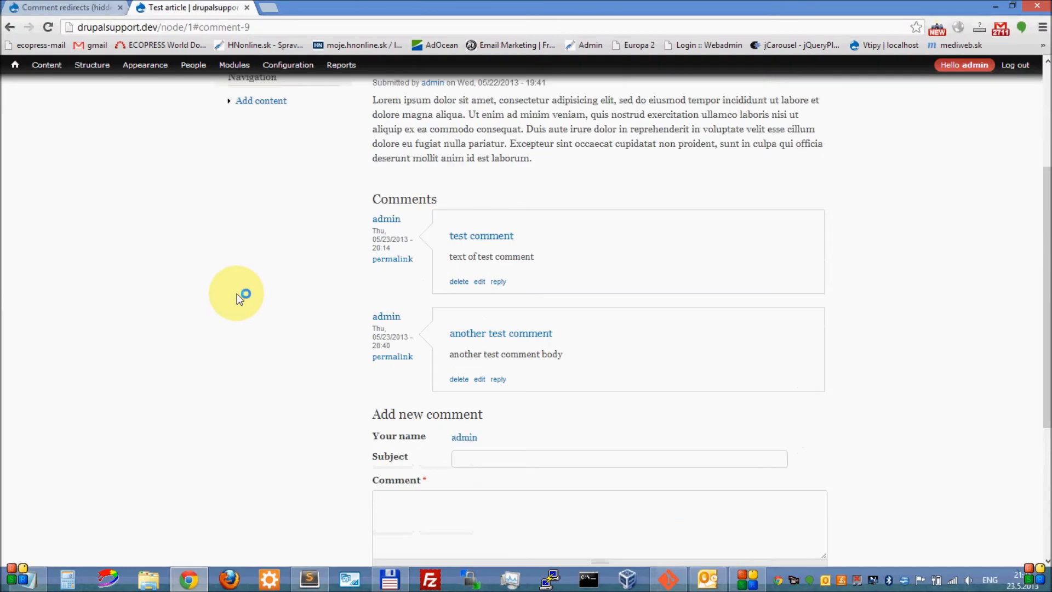
key("F5")
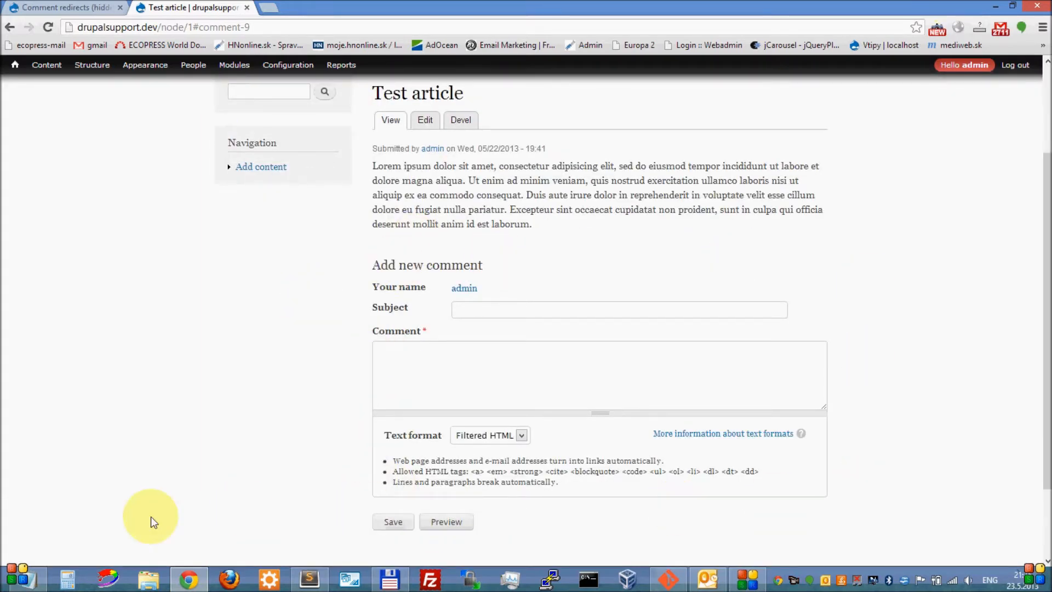
Step: Consult the numbered plan in the Notepad notes, move that window aside and return to the Test article page
left_click(30, 579)
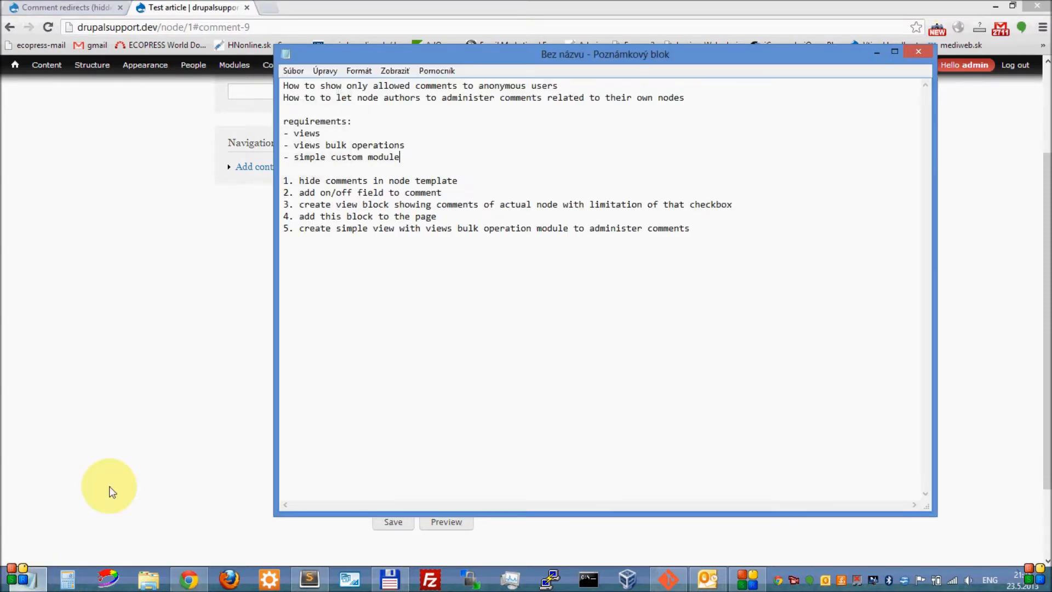
left_click_drag(382, 55, 818, 92)
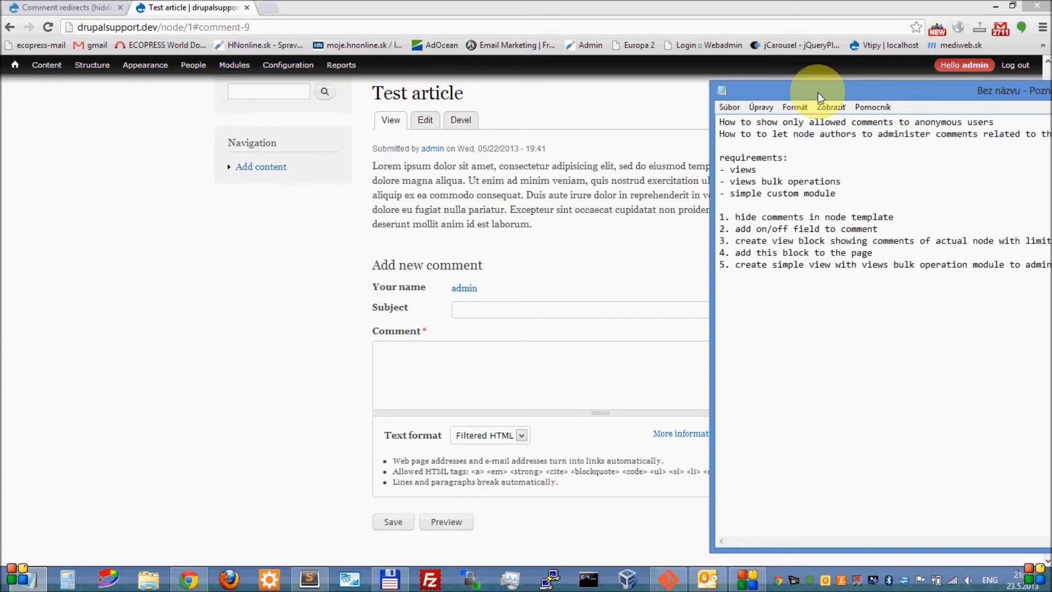
left_click(237, 303)
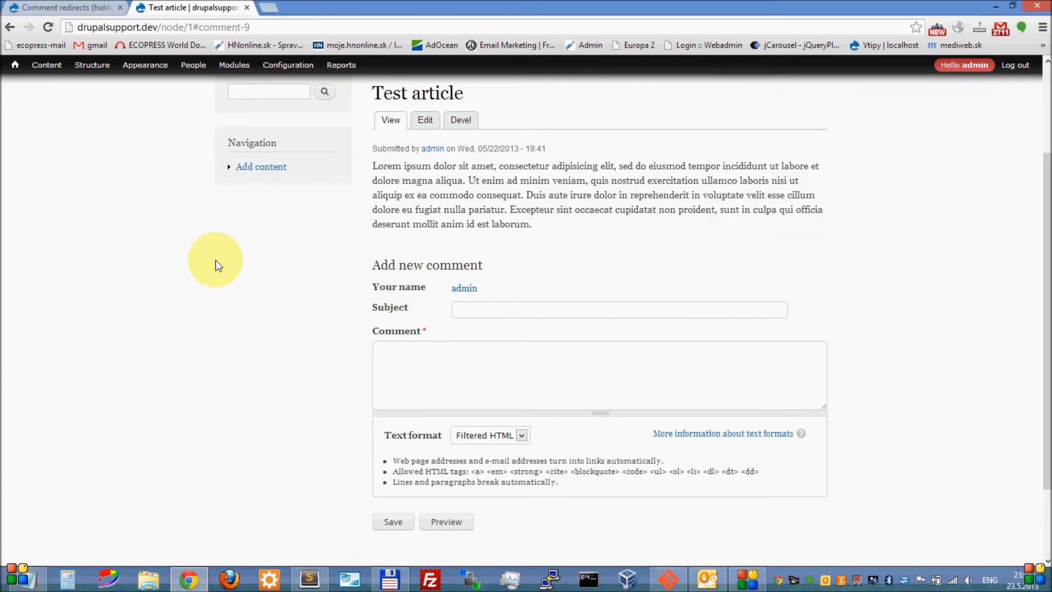
Step: Open the comment fields settings of the Article content type
mouse_move(91, 61)
mouse_move(93, 85)
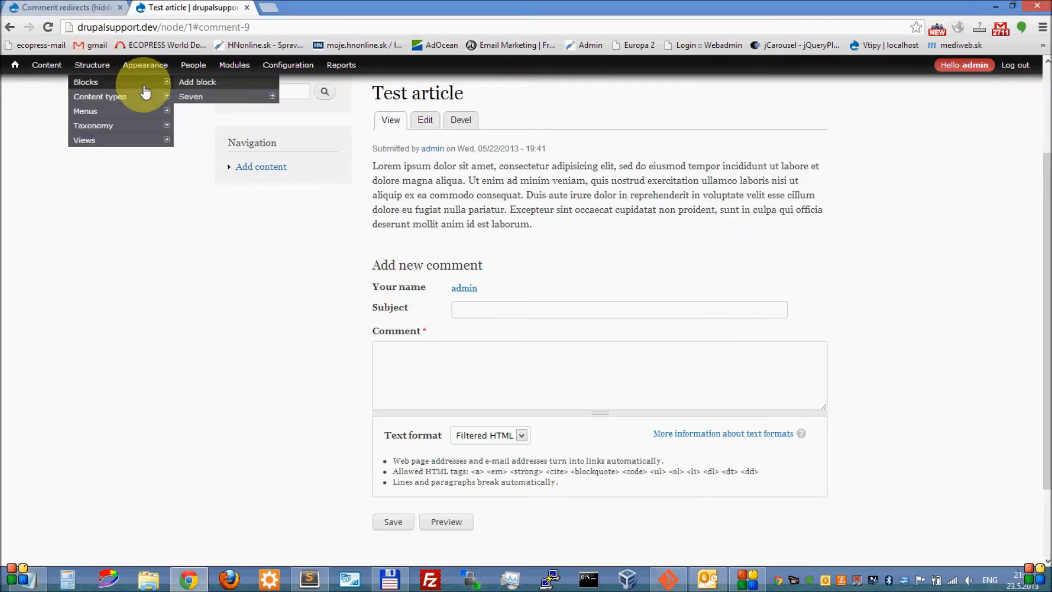
mouse_move(132, 101)
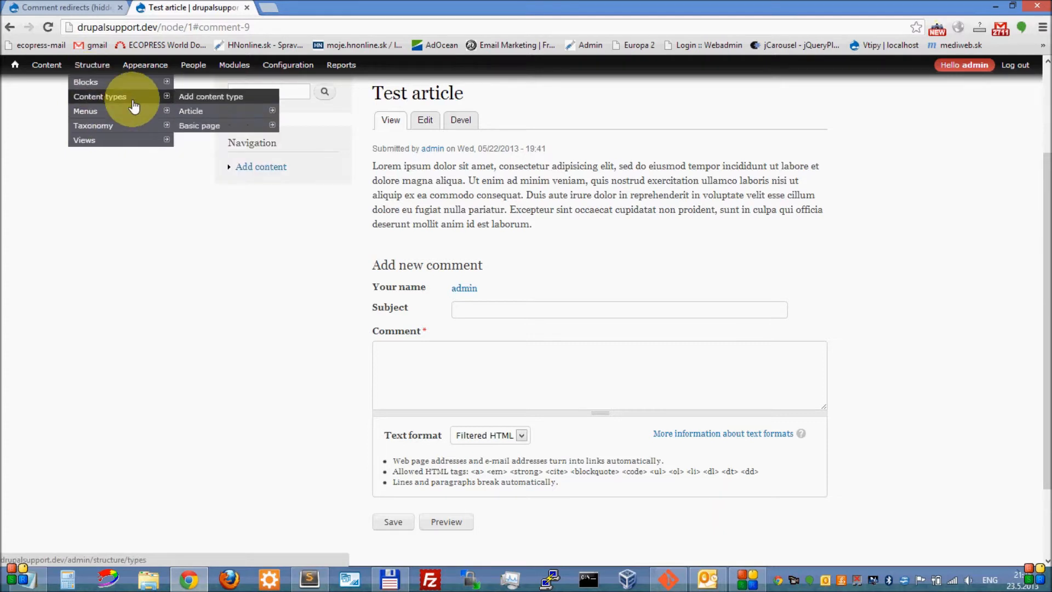
left_click(195, 114)
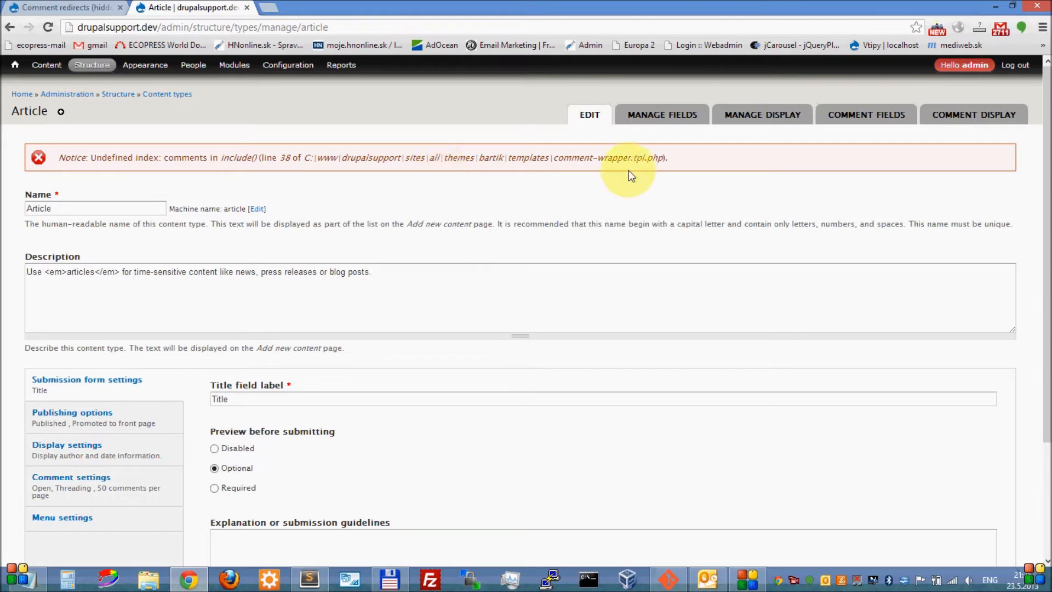
left_click_drag(668, 158, 394, 158)
left_click(628, 196)
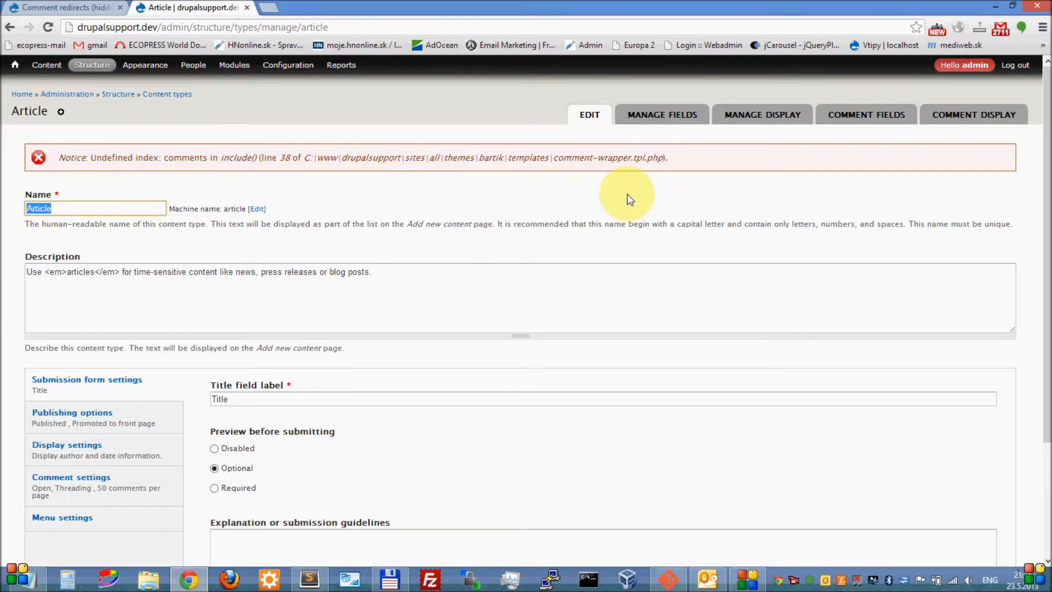
left_click(828, 211)
left_click(880, 126)
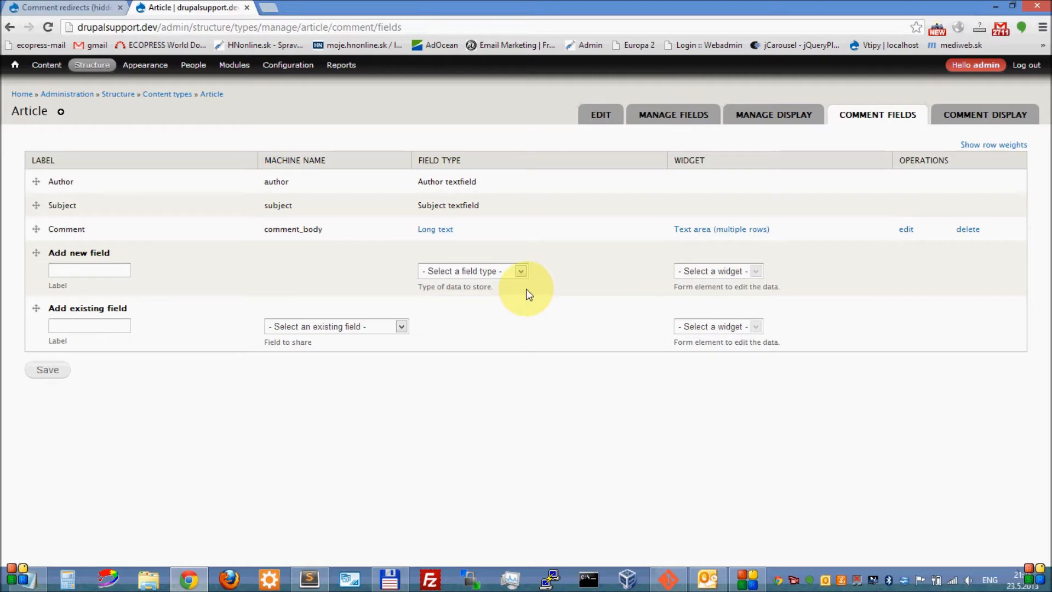
Step: Add a Boolean comment field labelled Published with the Single on/off checkbox widget, leaving its on and off values empty
left_click(503, 277)
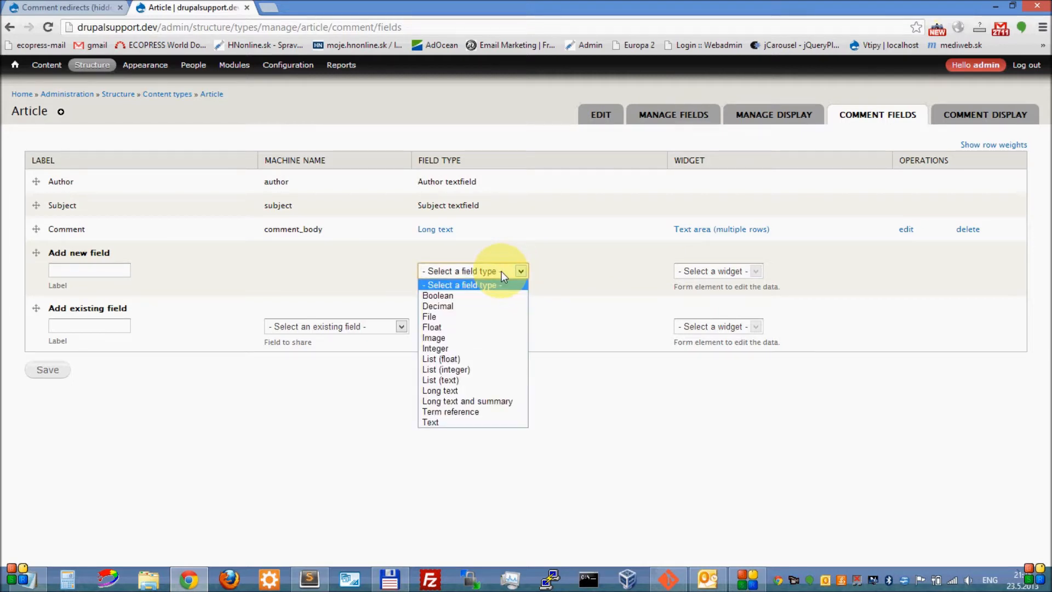
left_click(493, 296)
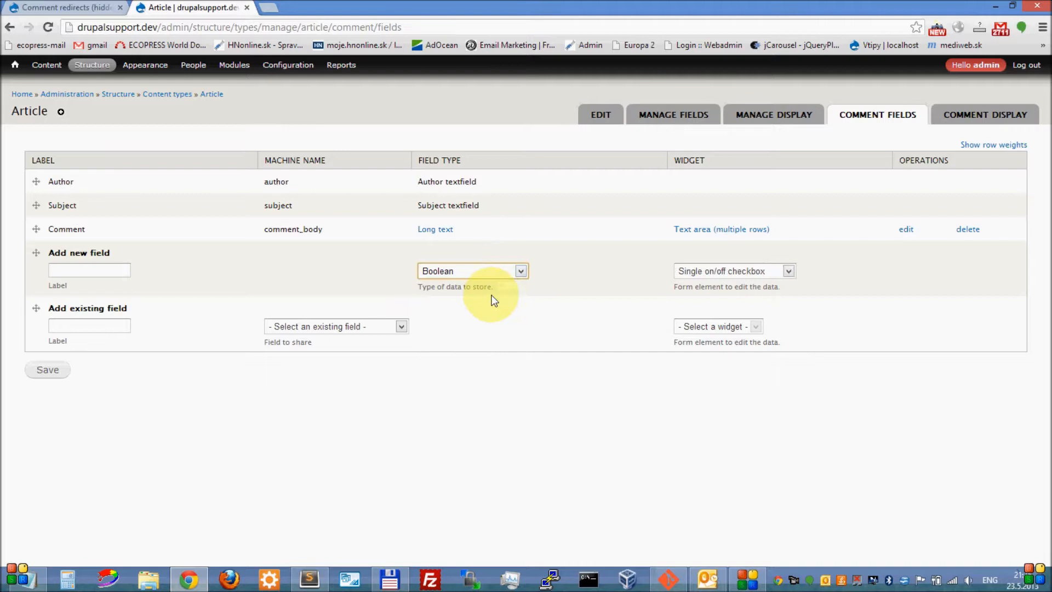
left_click(739, 275)
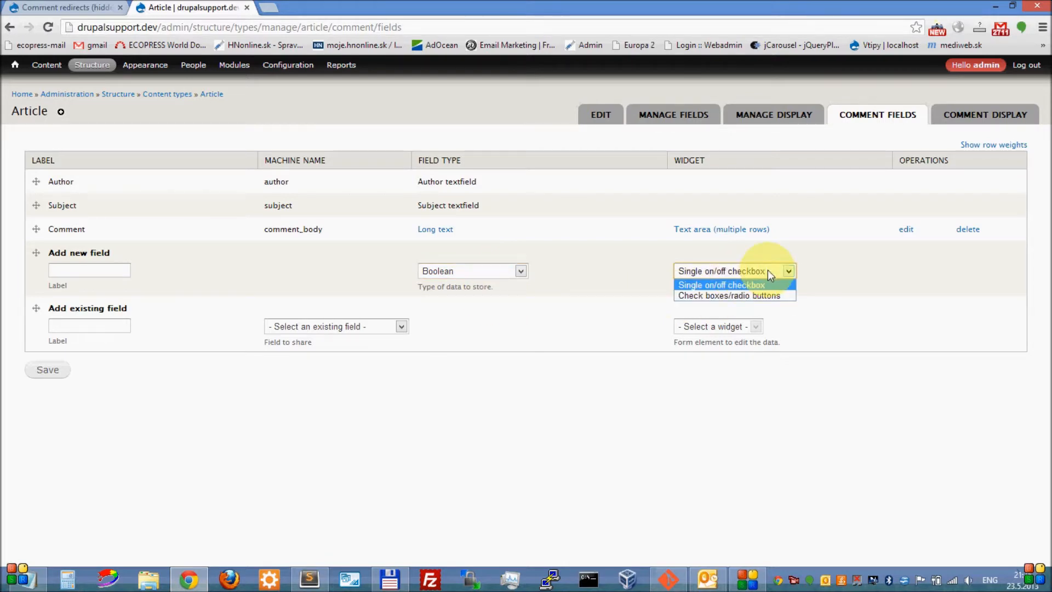
left_click(763, 268)
left_click(126, 274)
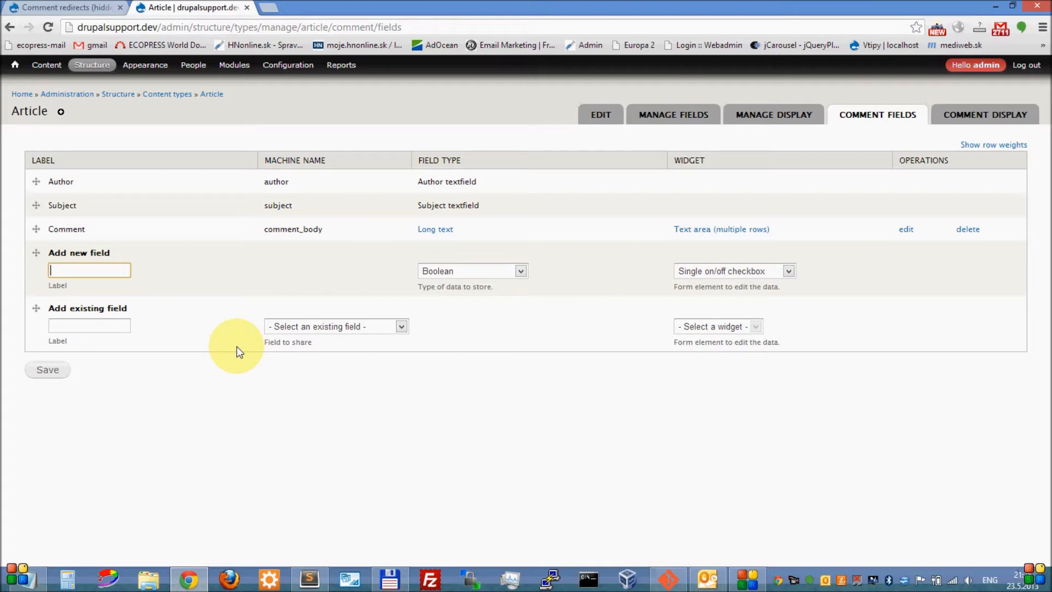
type("Published")
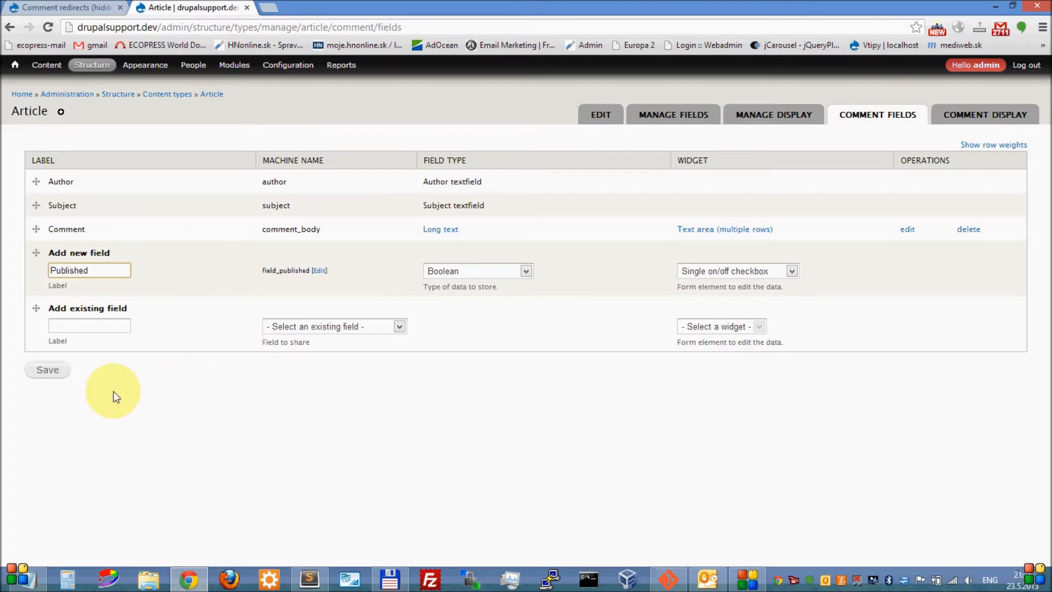
left_click(48, 370)
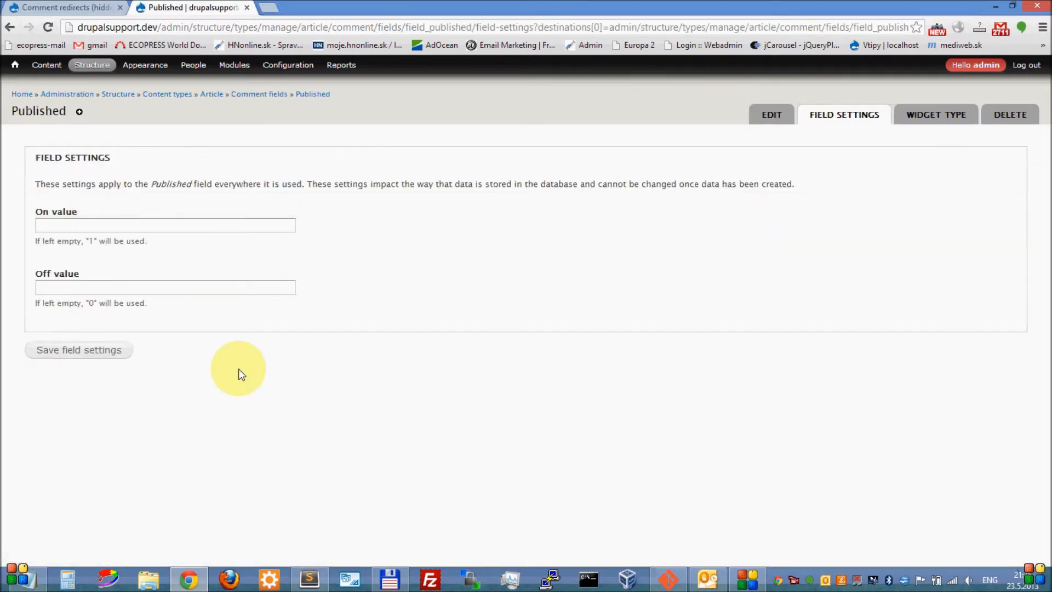
left_click(99, 356)
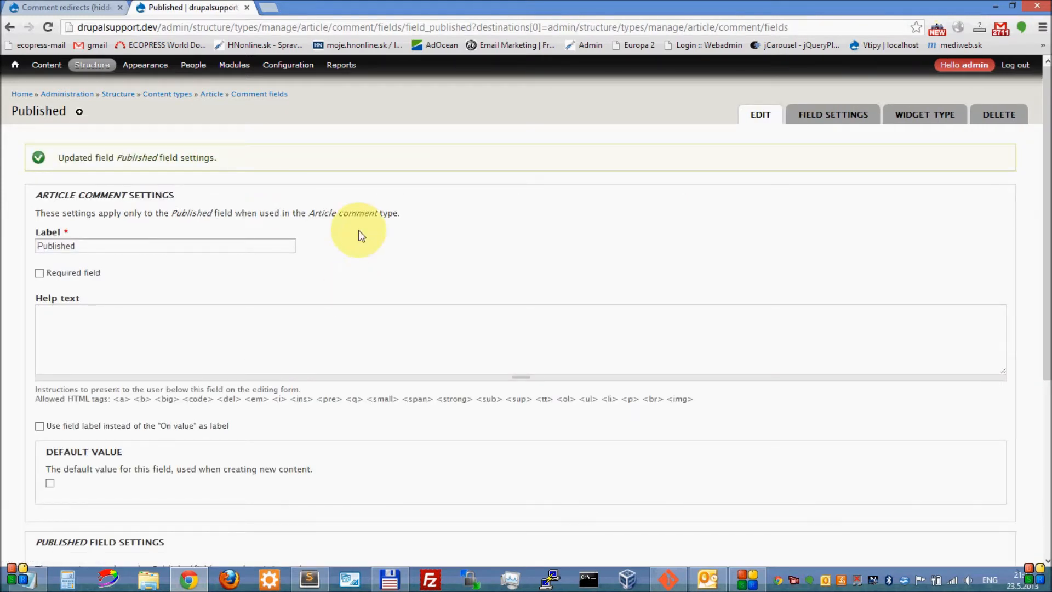
Step: Set the Published field to use its field label instead of the "On value" as label, and save its settings
scroll(356, 230, "down", 2)
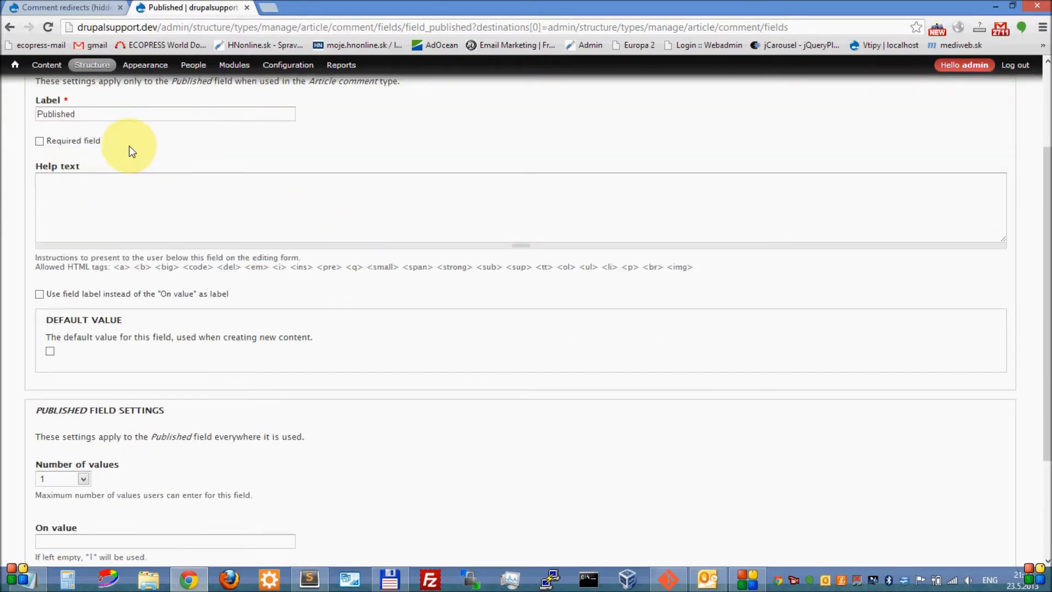
left_click_drag(107, 141, 48, 140)
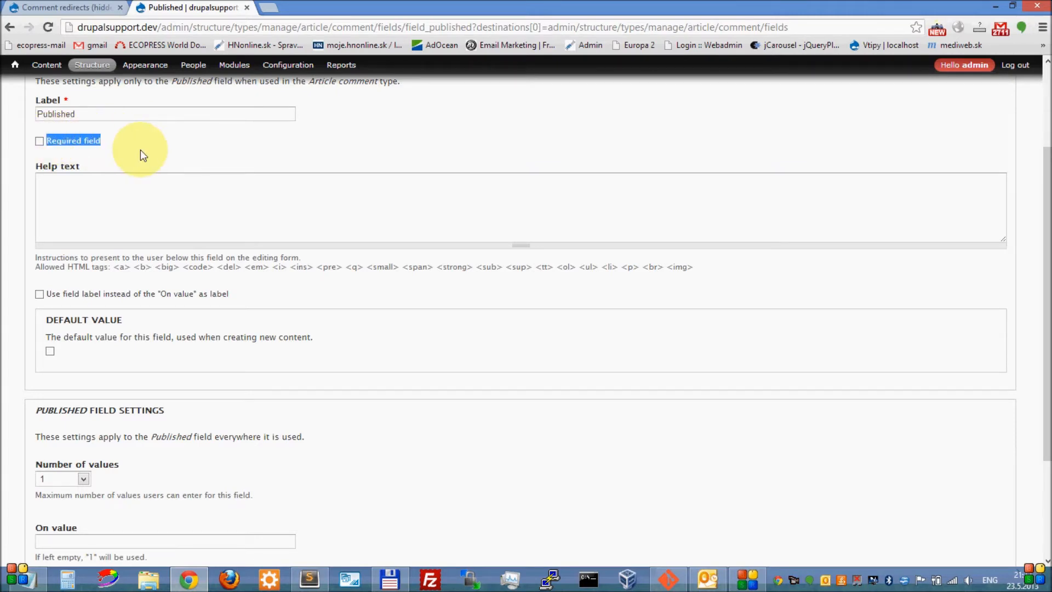
scroll(237, 290, "down", 1)
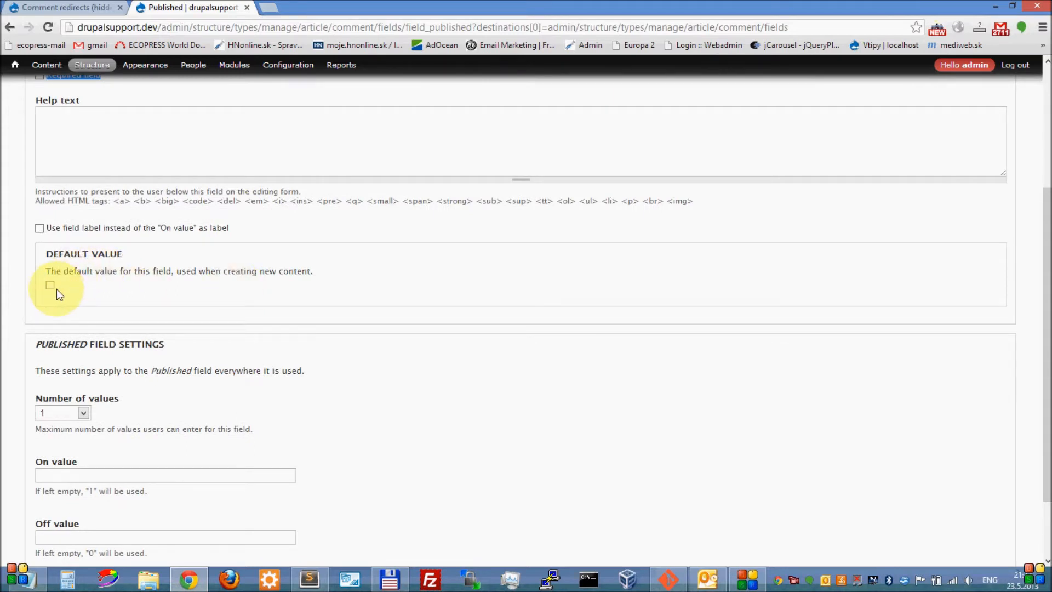
scroll(110, 285, "down", 1)
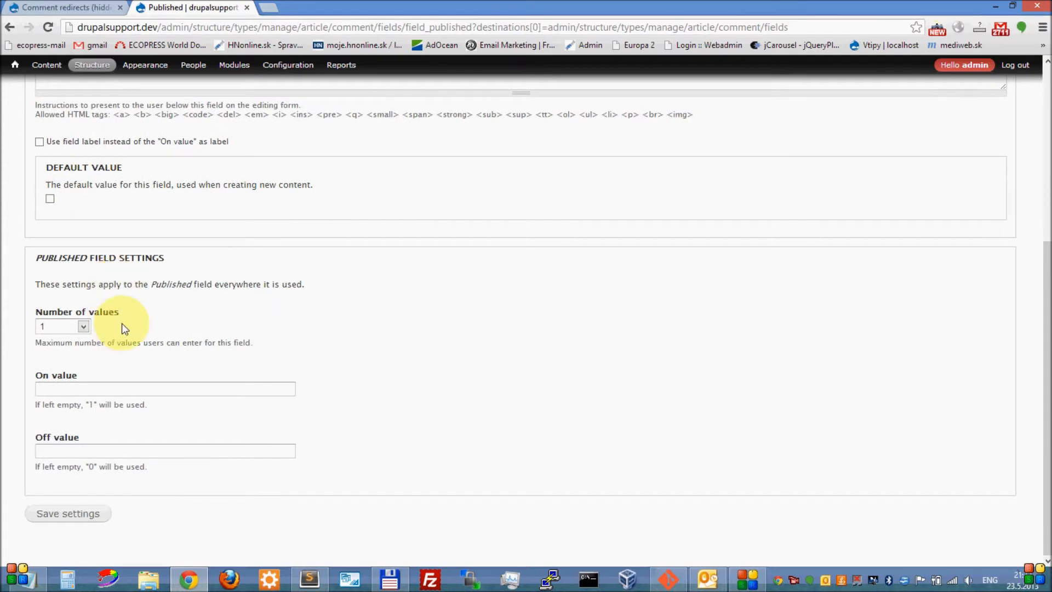
scroll(146, 331, "up", 2)
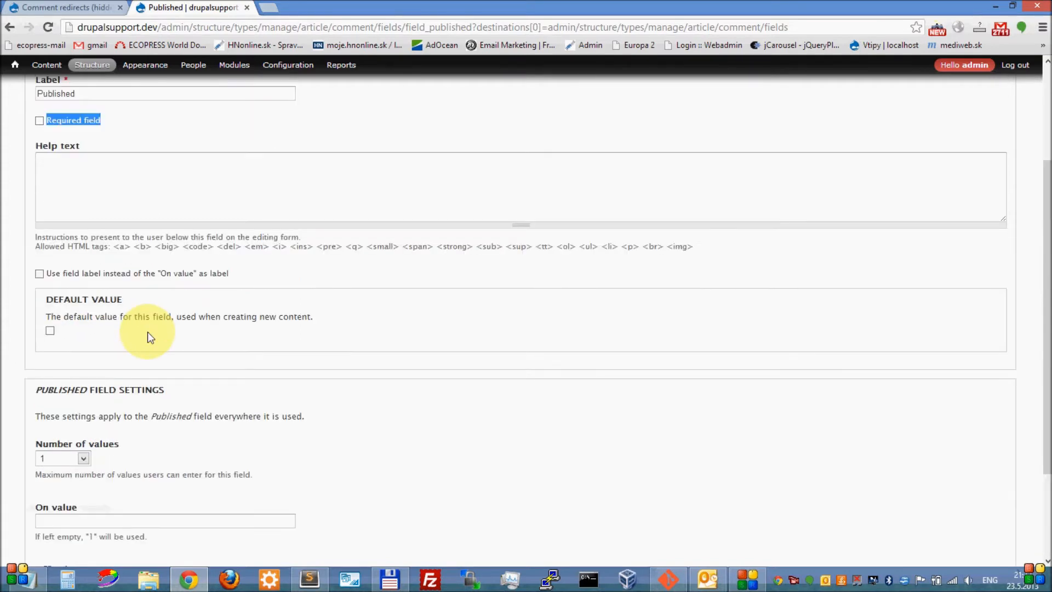
left_click(58, 277)
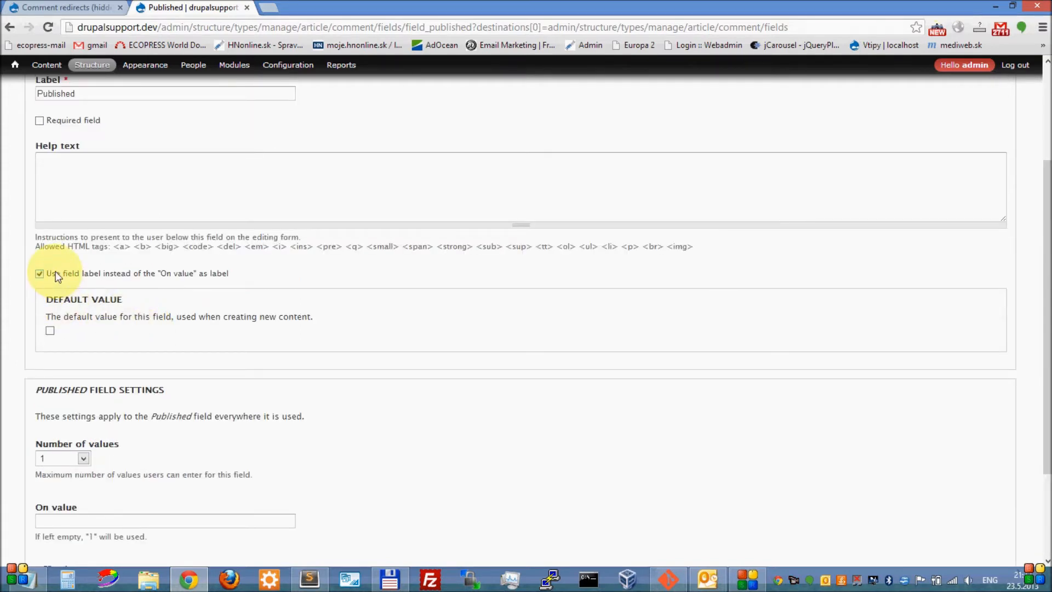
left_click_drag(75, 274, 231, 273)
scroll(231, 273, "down", 2)
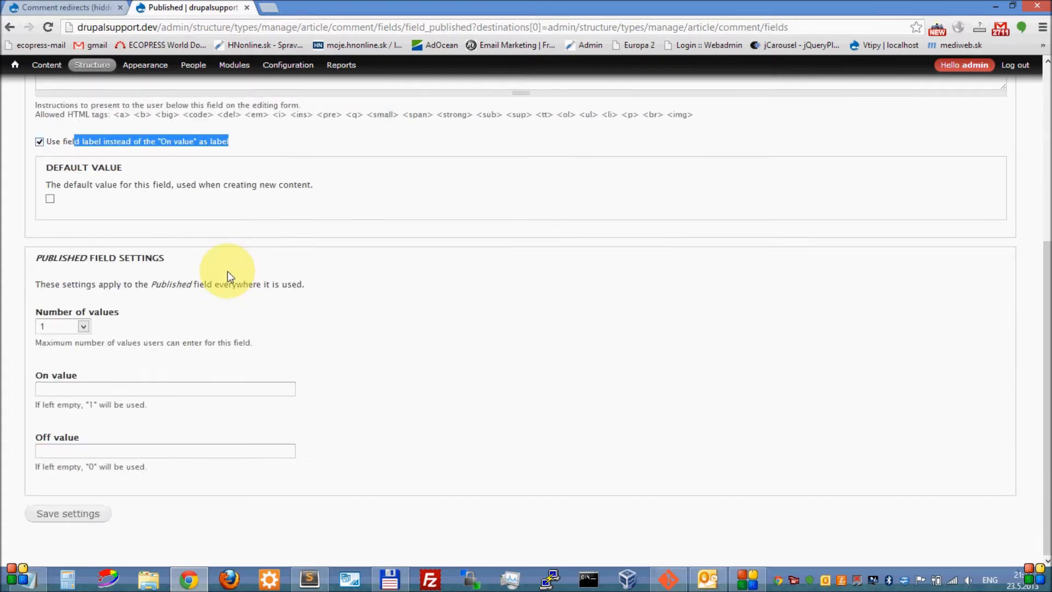
left_click_drag(89, 405, 99, 404)
left_click_drag(88, 470, 105, 468)
left_click(94, 515)
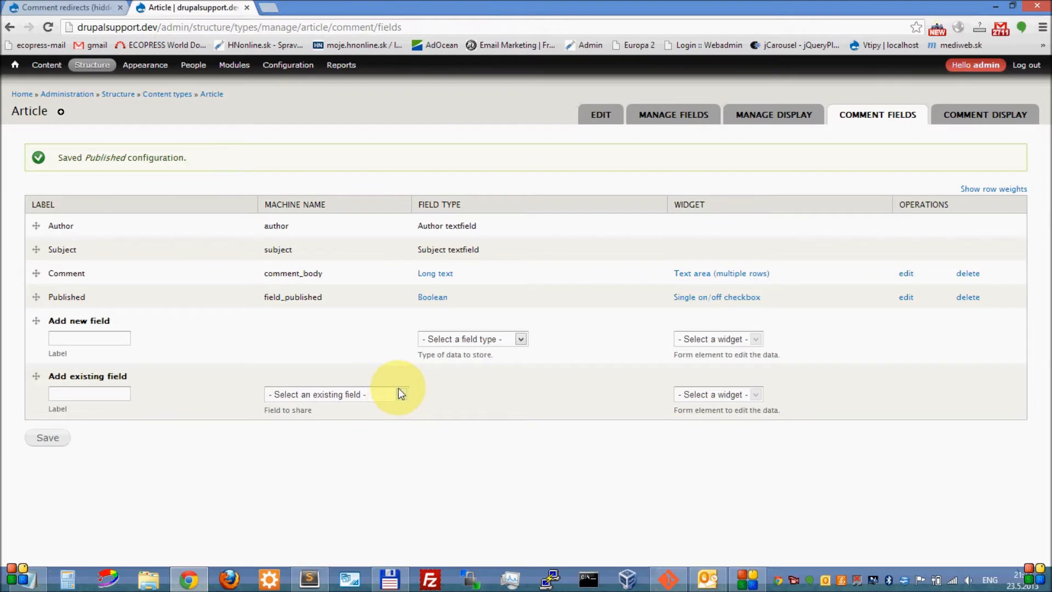
Step: Open the site's home page in a new tab and check the comment form on the Test article page
middle_click(17, 66)
left_click(316, 6)
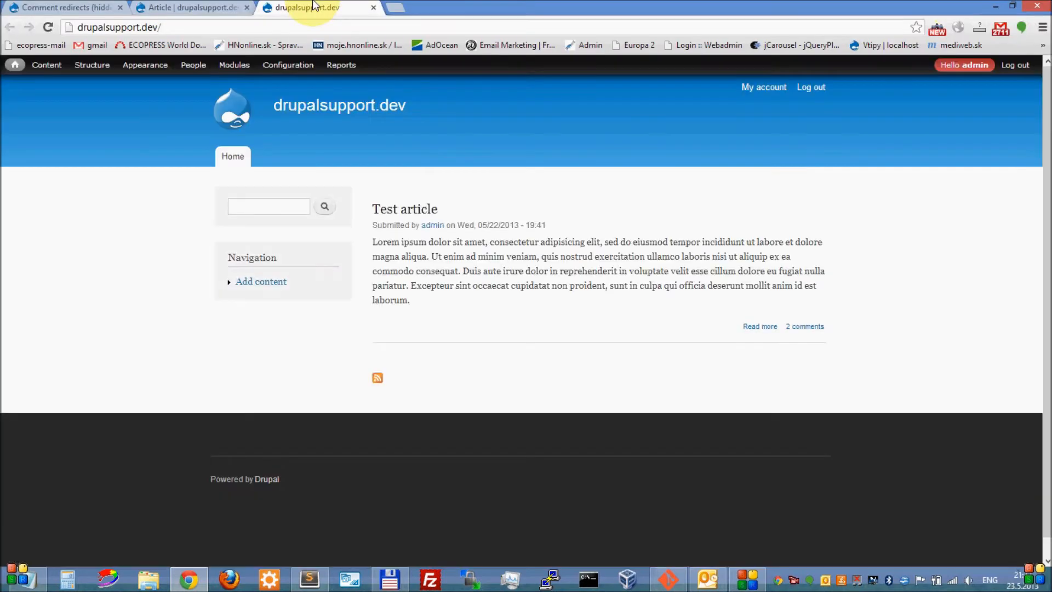
left_click(758, 328)
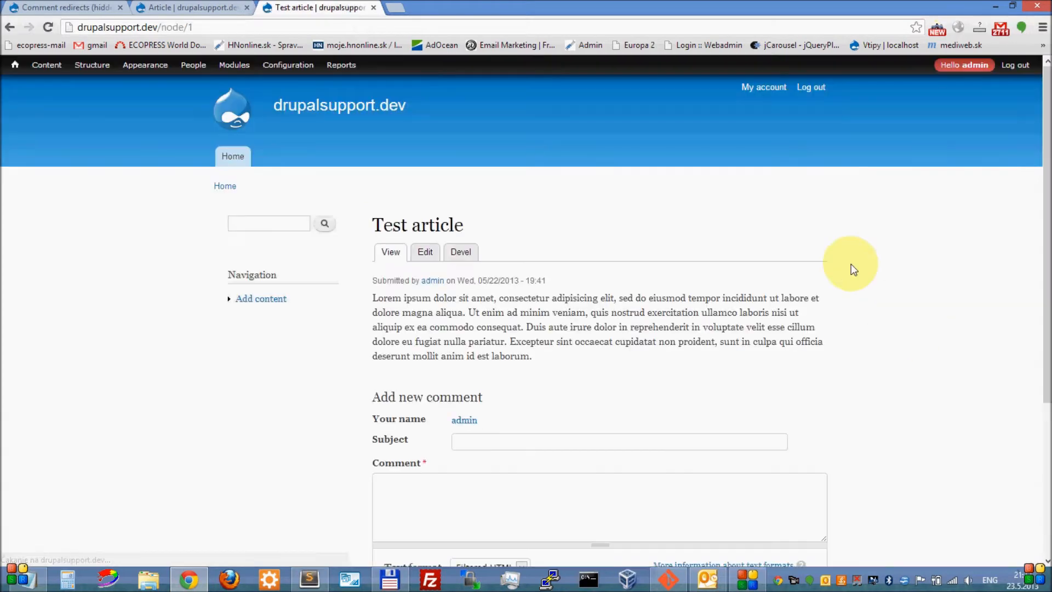
scroll(840, 256, "down", 4)
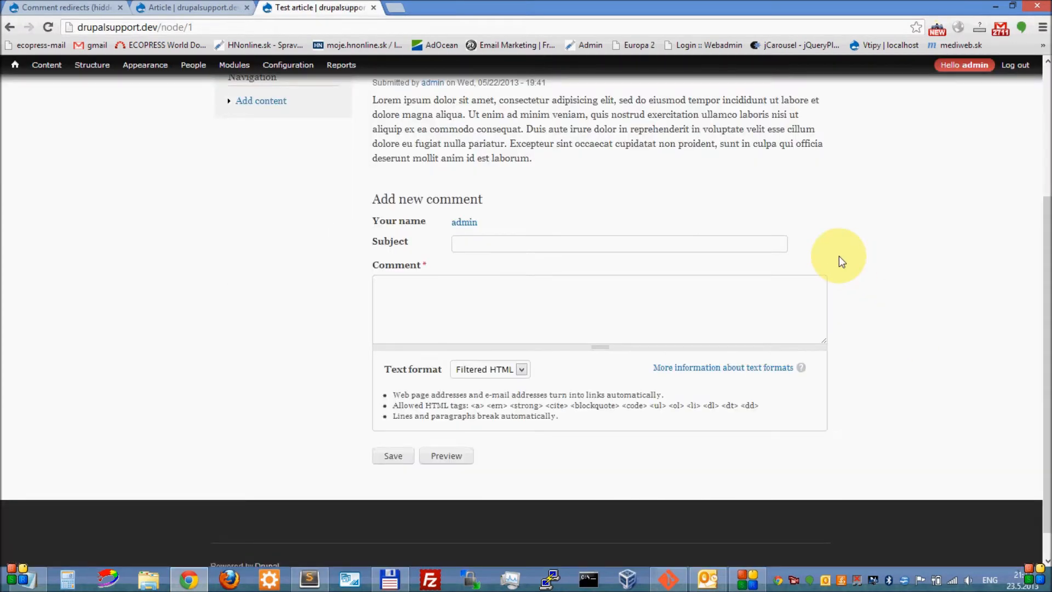
scroll(606, 273, "up", 1)
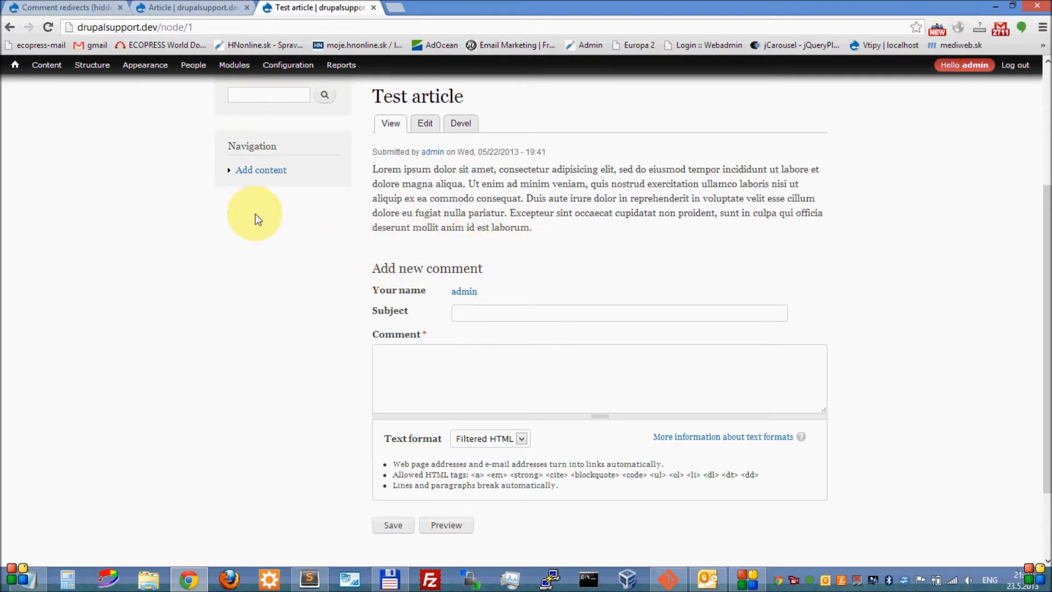
Step: Start a new view with the page display disabled and a block display enabled
mouse_move(92, 65)
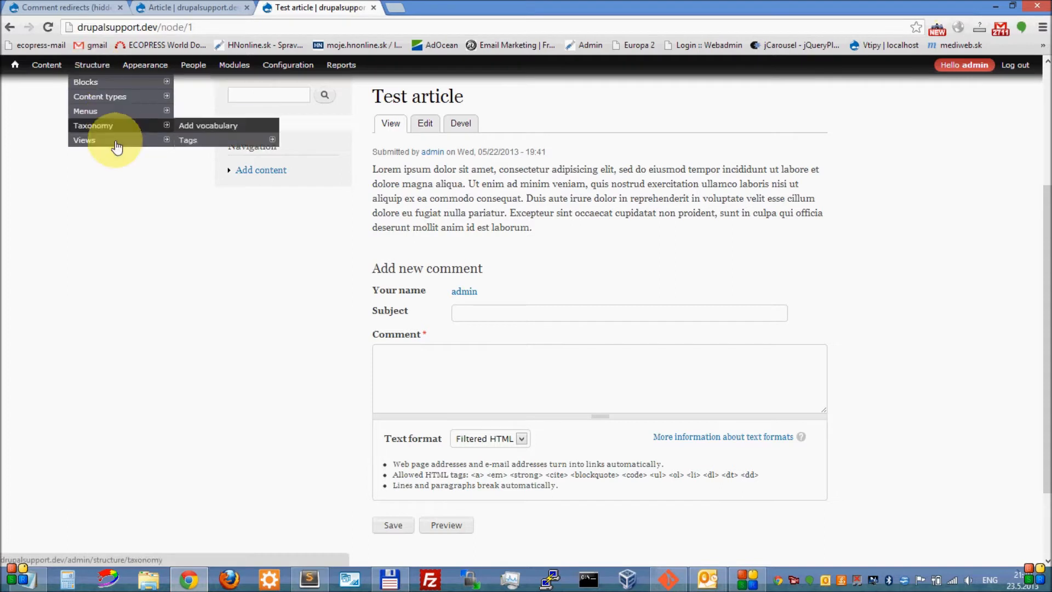
mouse_move(132, 141)
left_click(203, 141)
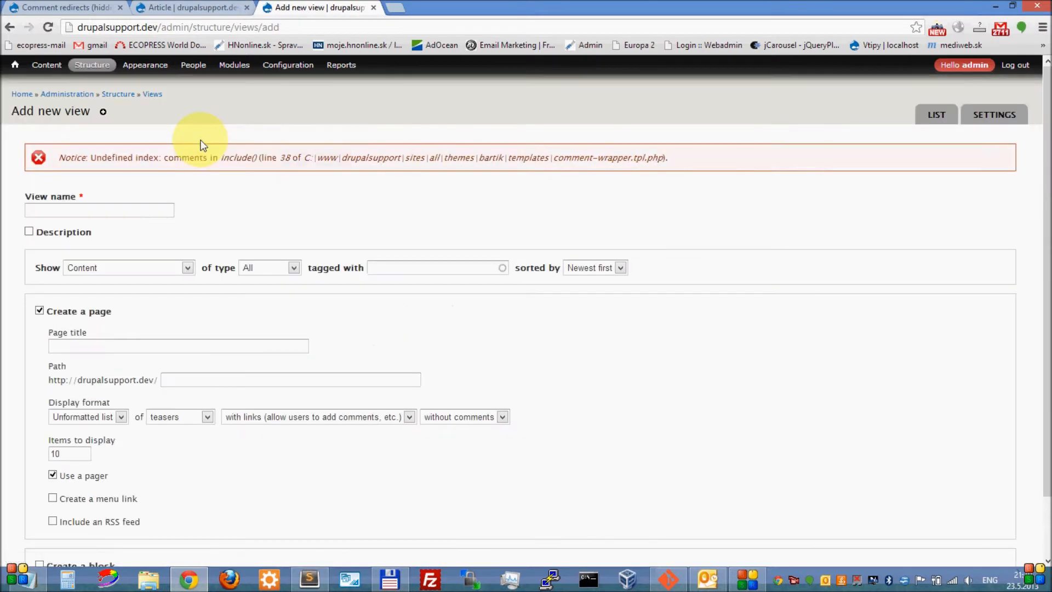
scroll(376, 219, "down", 2)
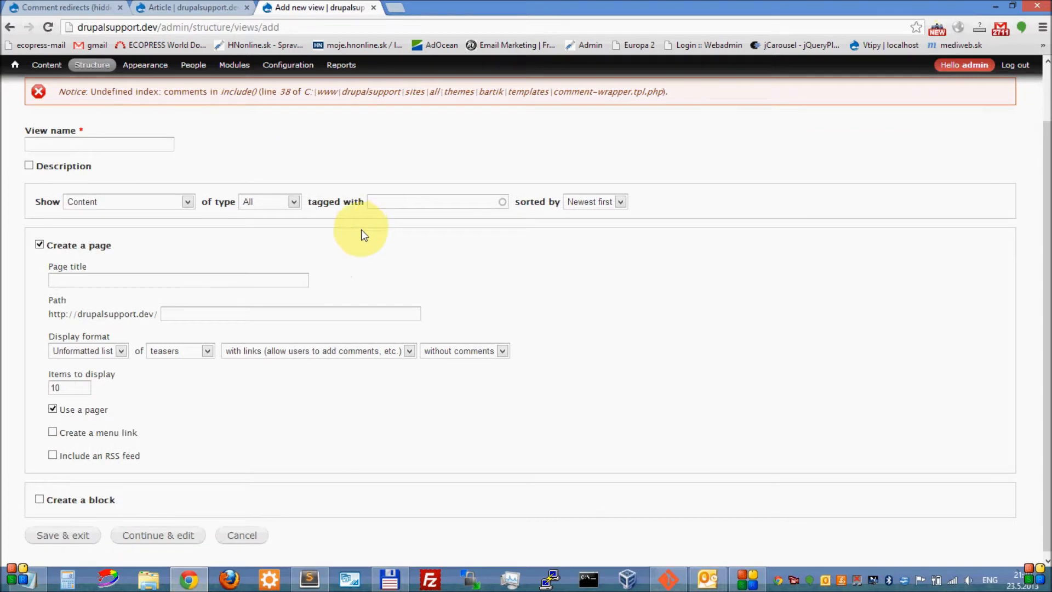
left_click(95, 241)
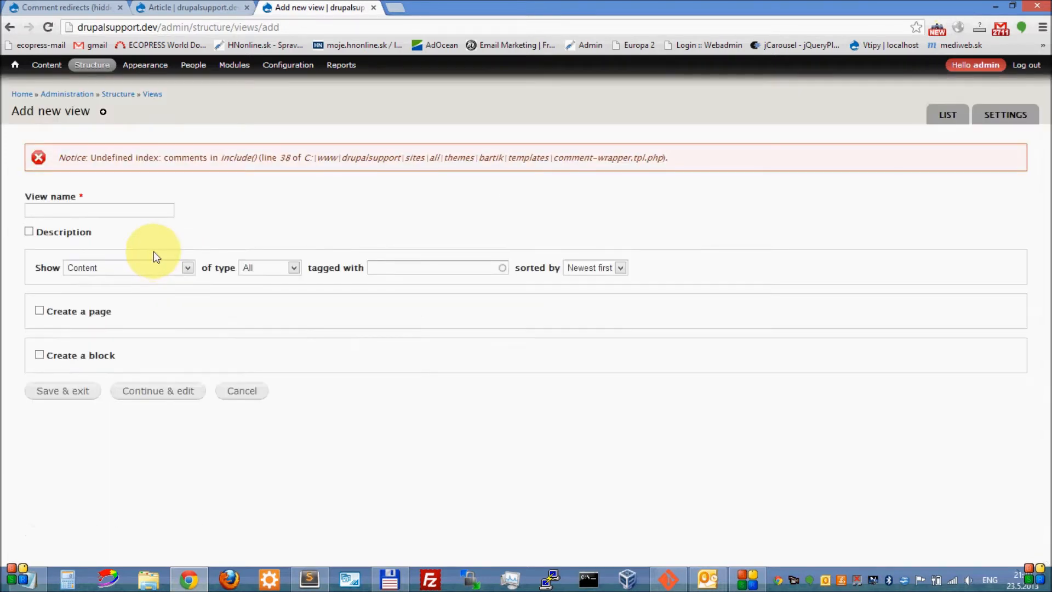
left_click(101, 356)
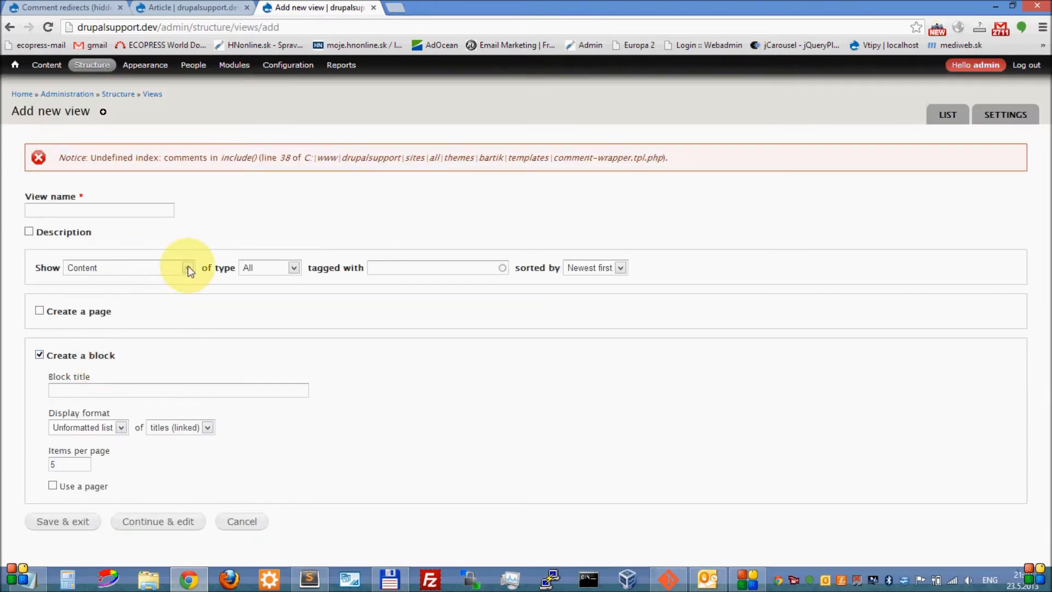
Step: Name the new view Comments and set it to show Comments
left_click(112, 210)
type("Comments")
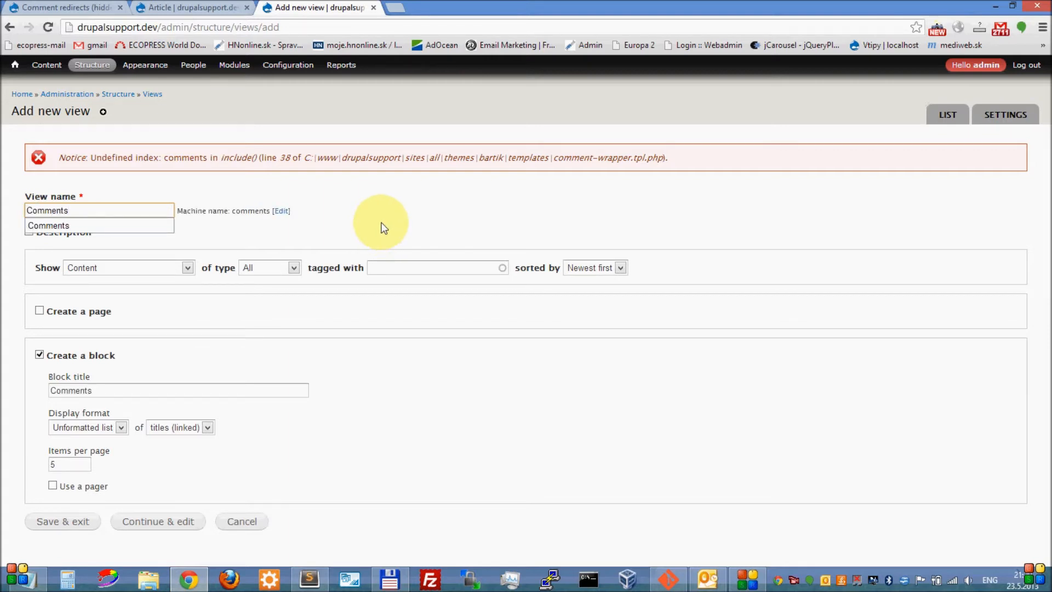
left_click(177, 267)
left_click(154, 283)
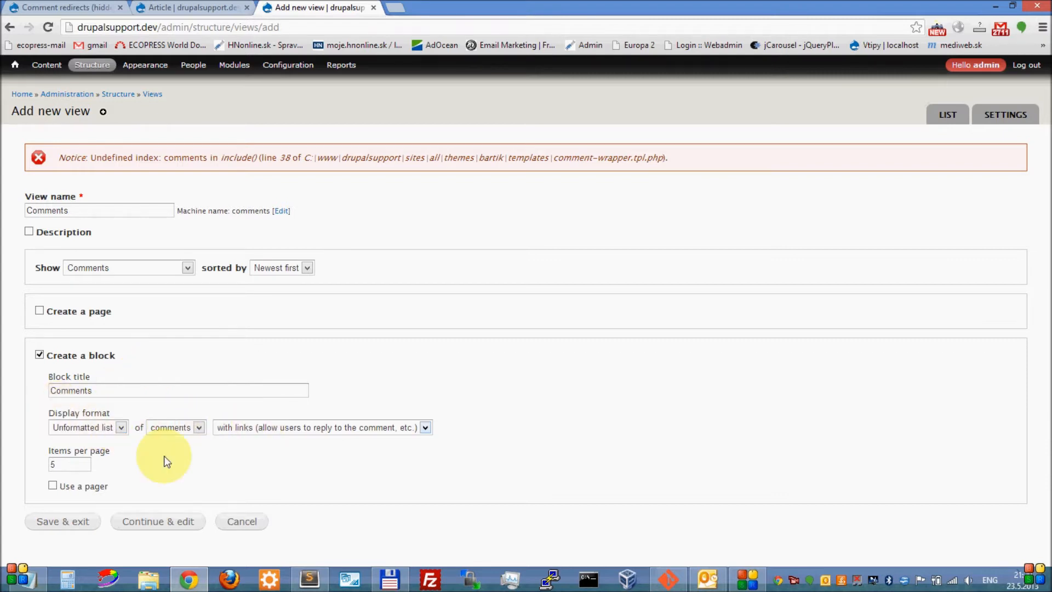
Step: Give the block a pager with 10 items per page and continue to editing the view
left_click(53, 486)
double_click(55, 464)
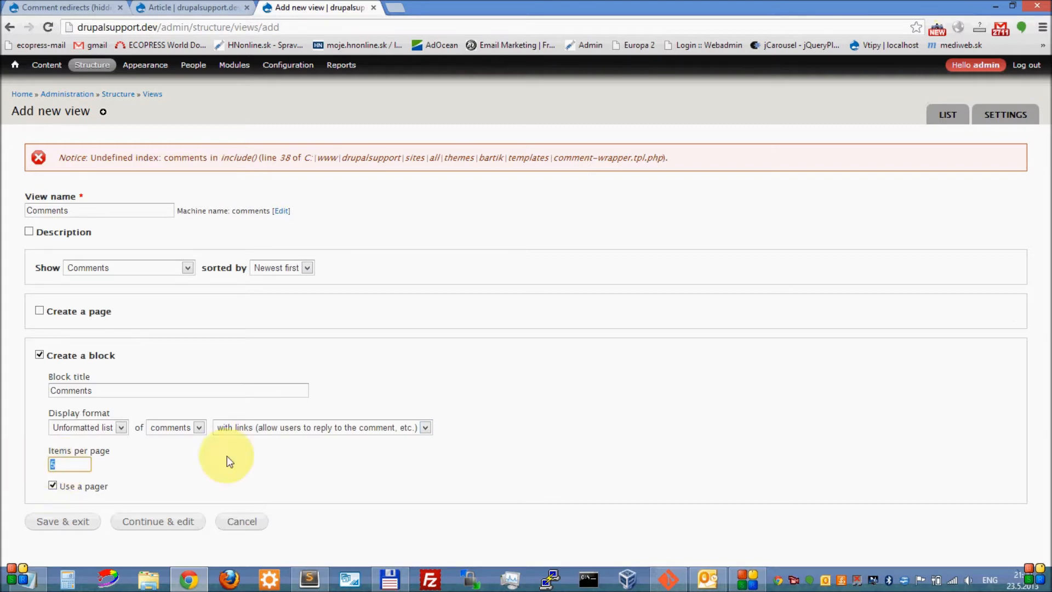
type("10")
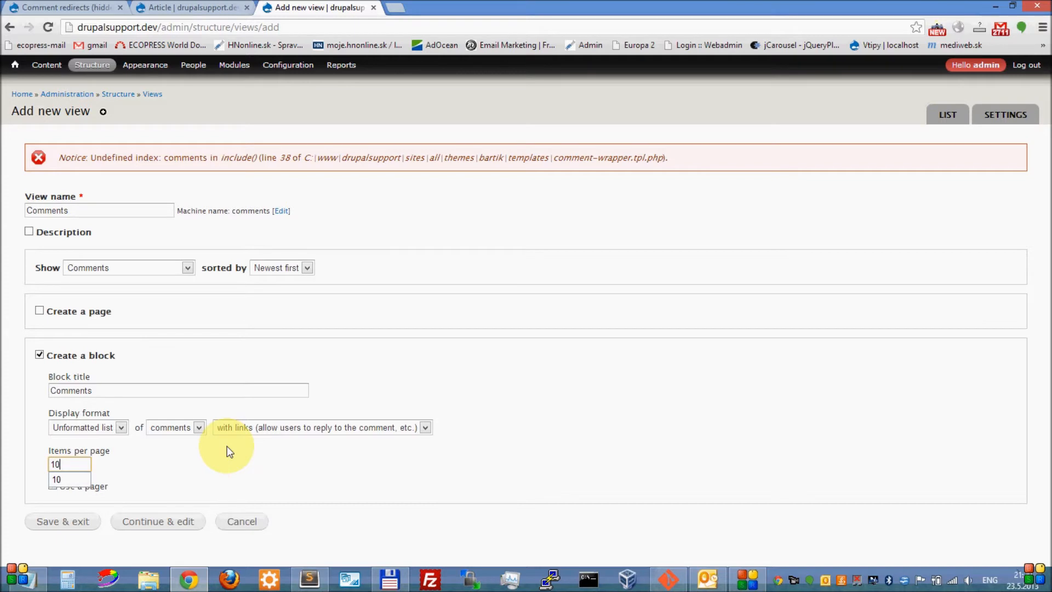
left_click(202, 471)
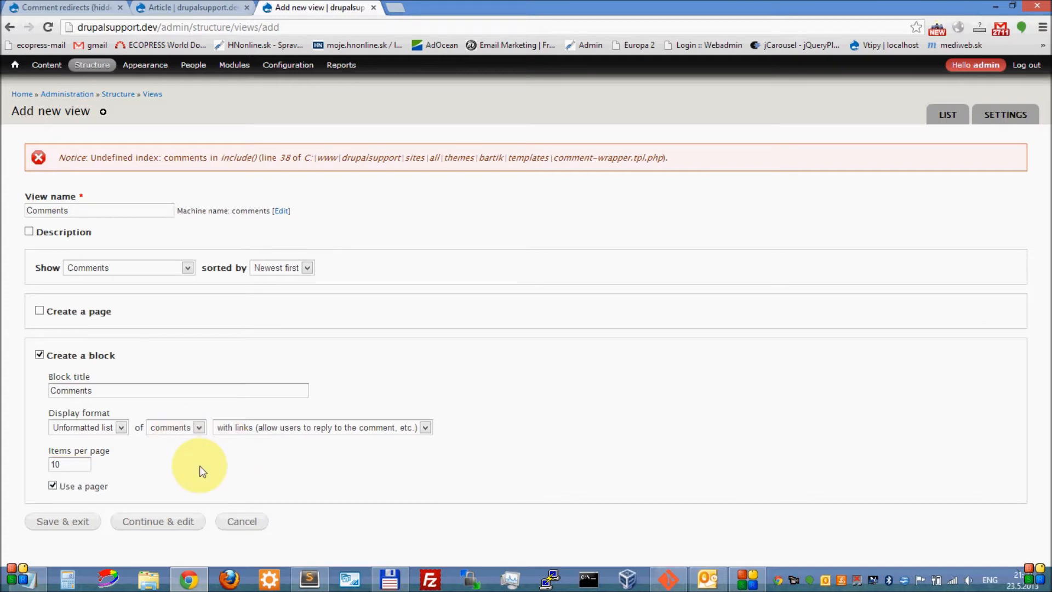
left_click(165, 527)
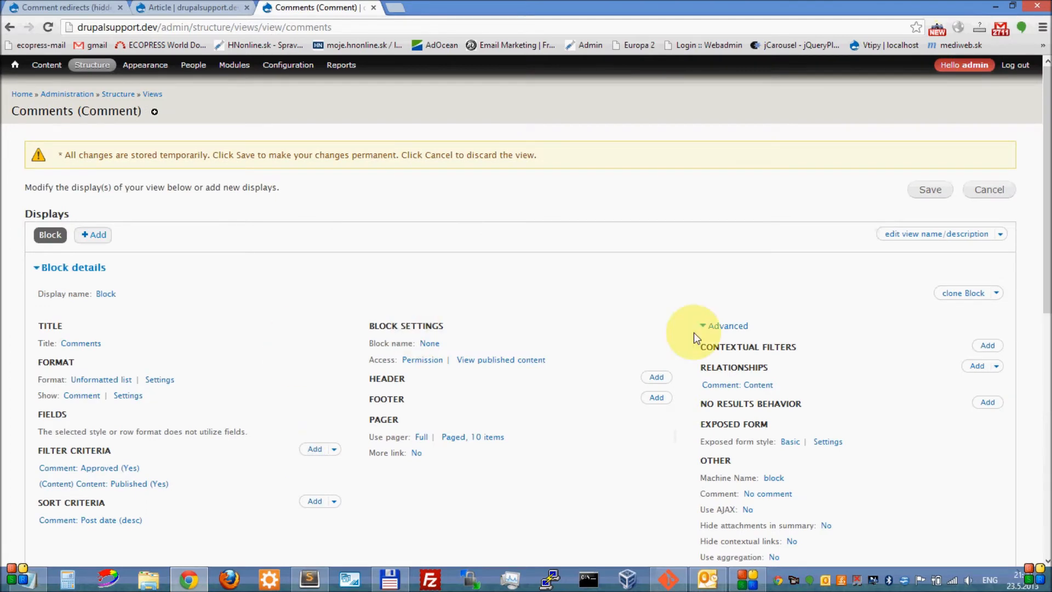
Step: Add a contextual filter on Comment: Nid for all displays of the Comments view
scroll(630, 323, "down", 8)
scroll(597, 310, "down", 1)
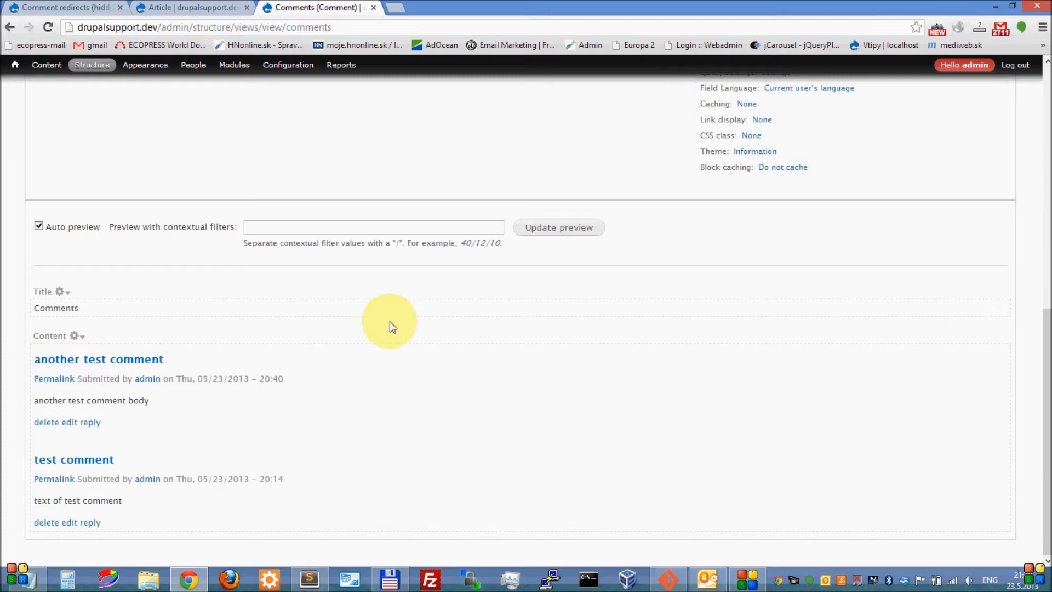
scroll(390, 321, "up", 9)
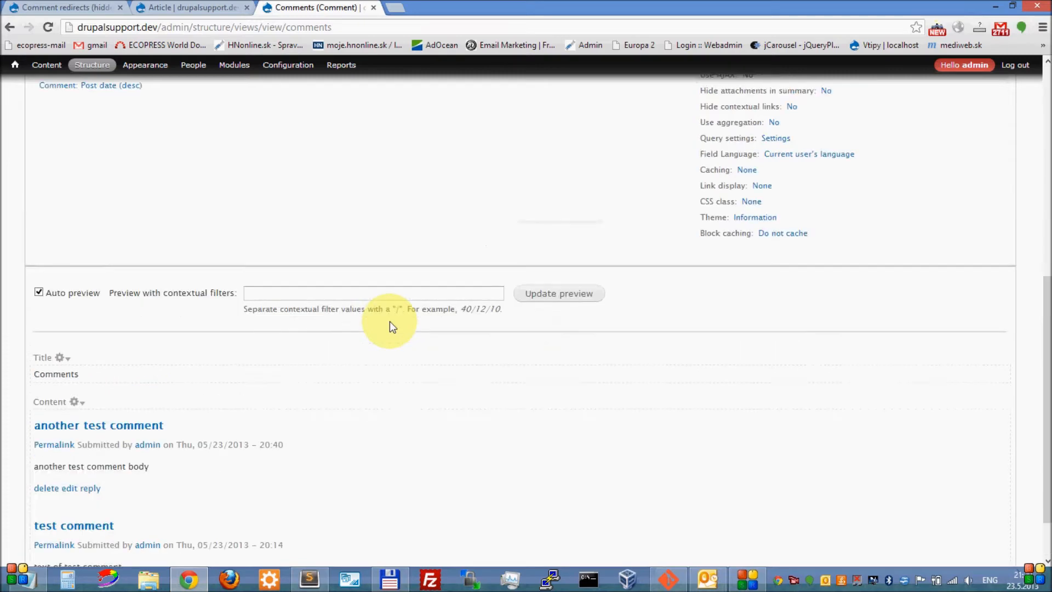
scroll(548, 260, "down", 2)
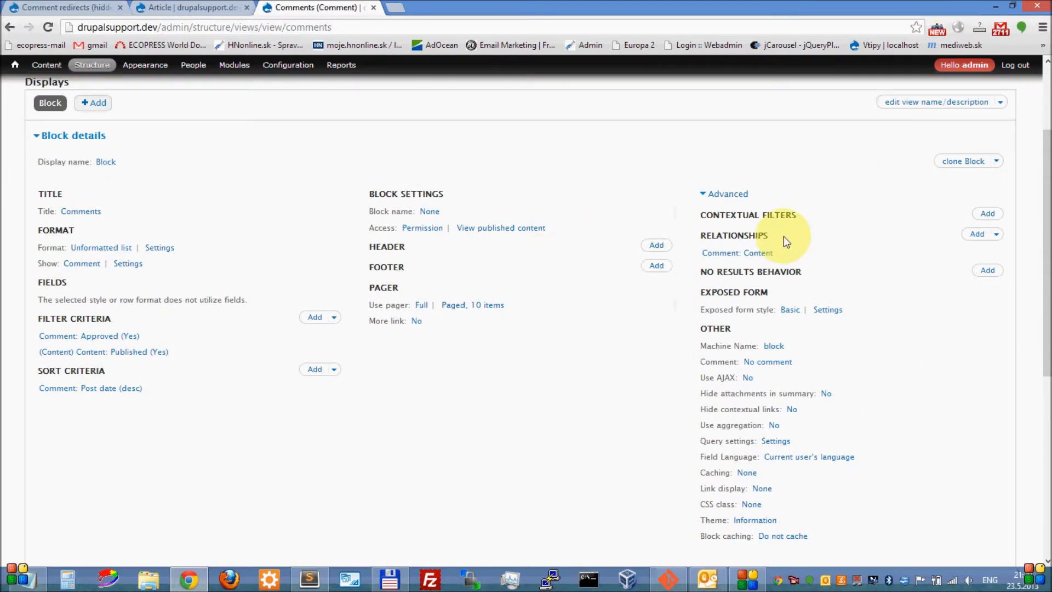
left_click(988, 214)
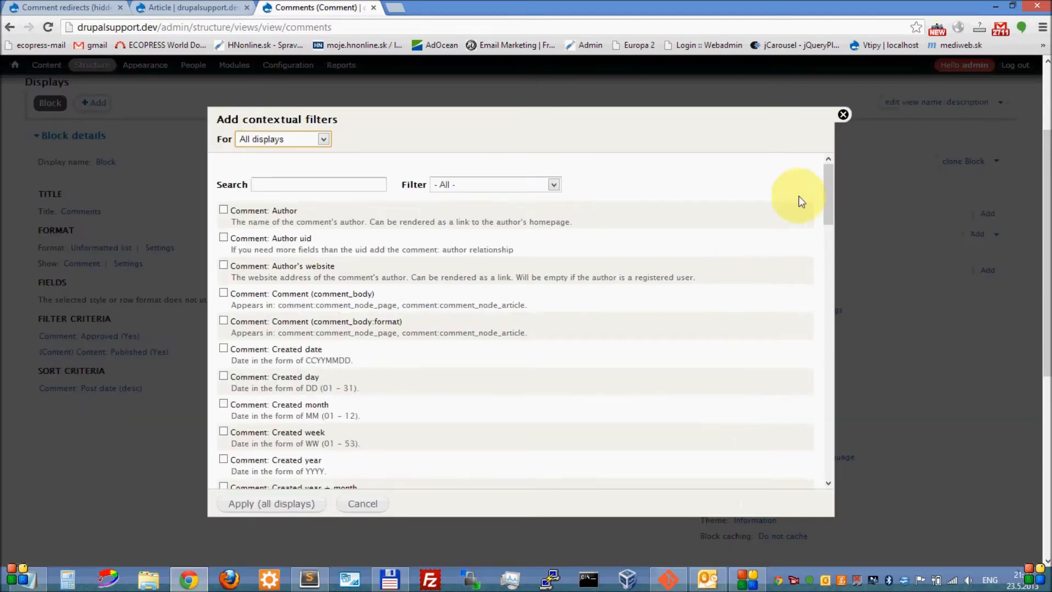
left_click_drag(823, 178, 826, 218)
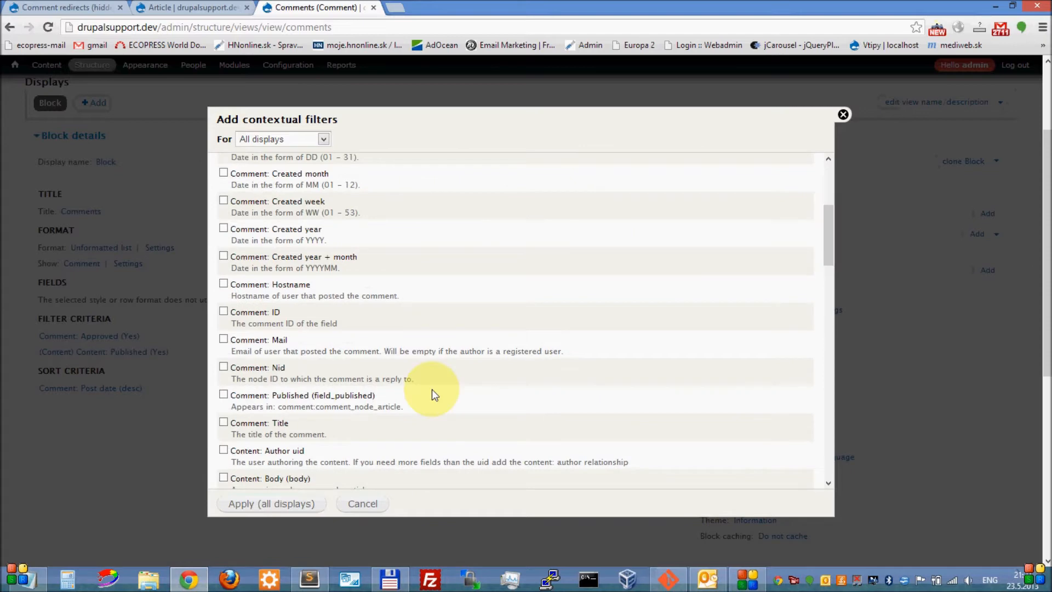
left_click(273, 369)
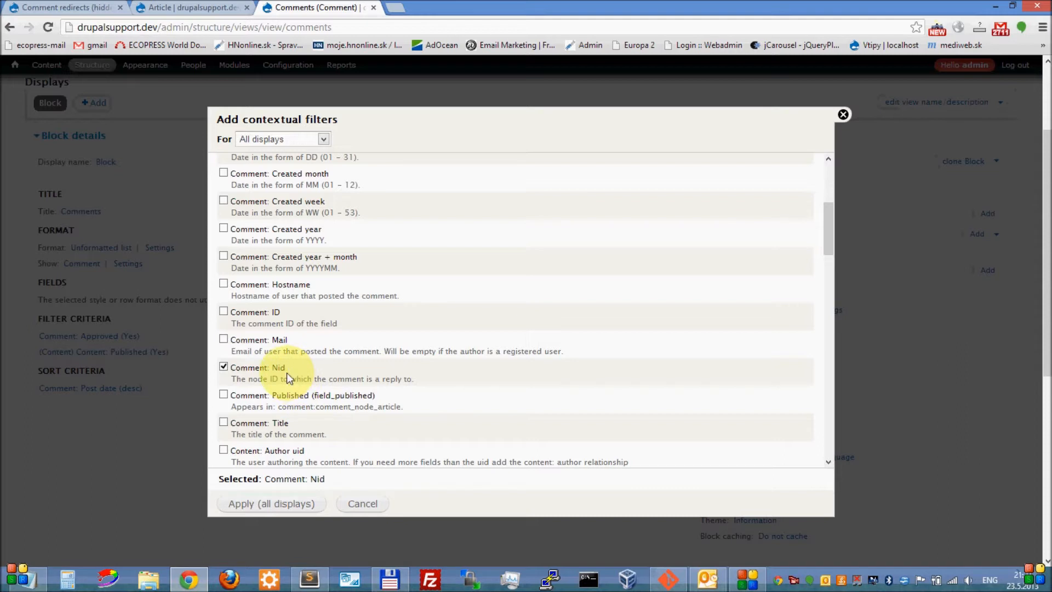
left_click(280, 509)
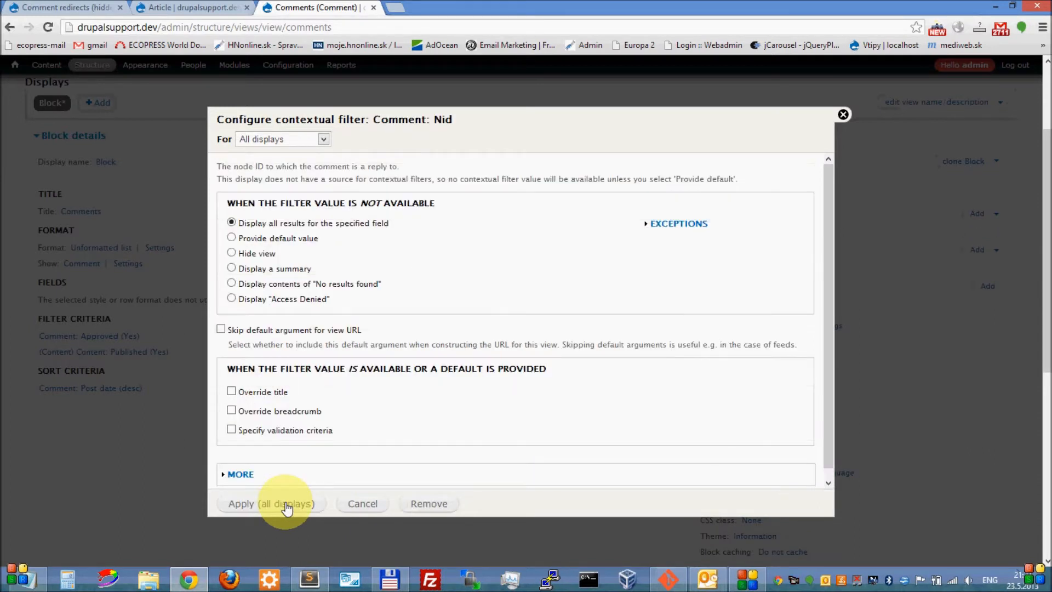
Step: Make the Nid contextual filter provide Content ID from URL as its default value and apply it to all displays
left_click(294, 236)
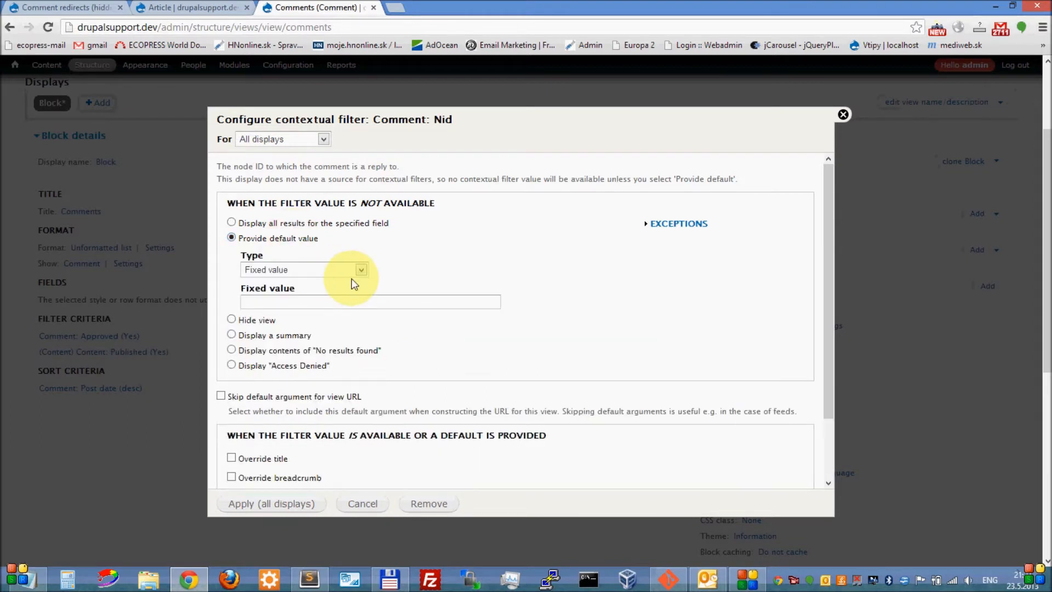
left_click(346, 272)
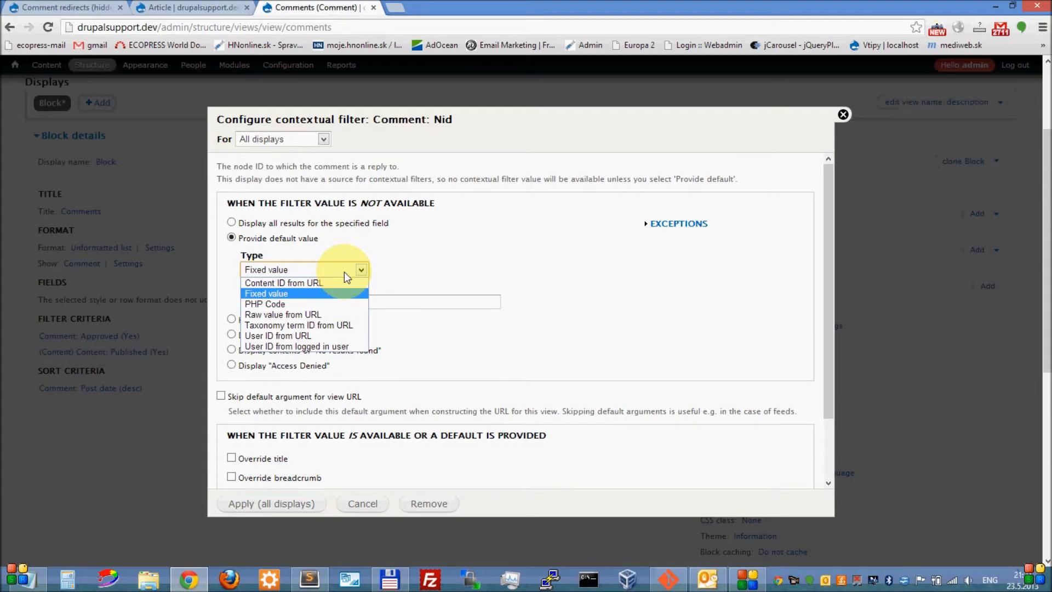
left_click(345, 284)
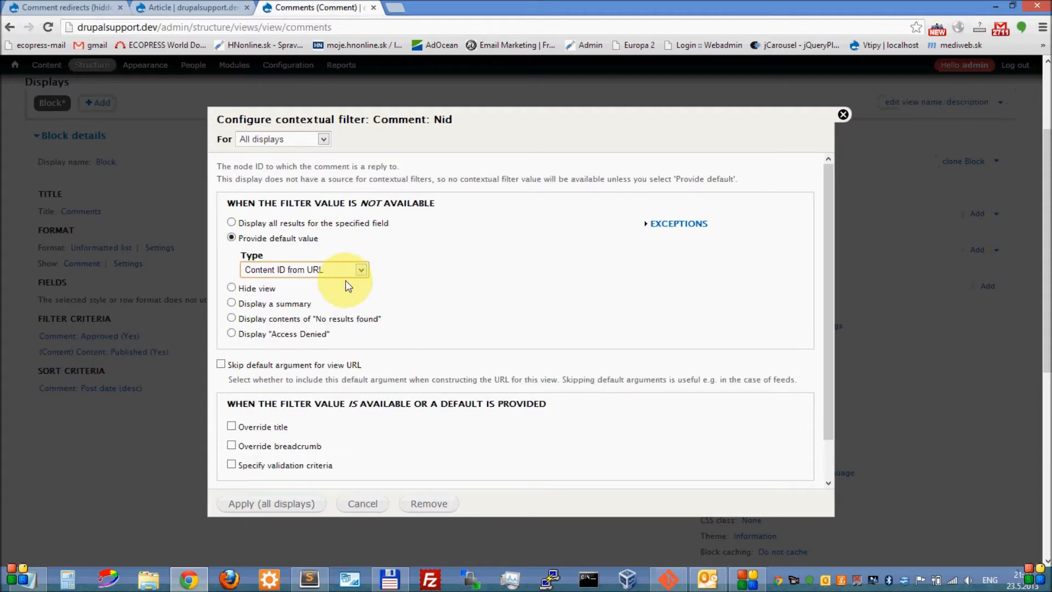
left_click(305, 503)
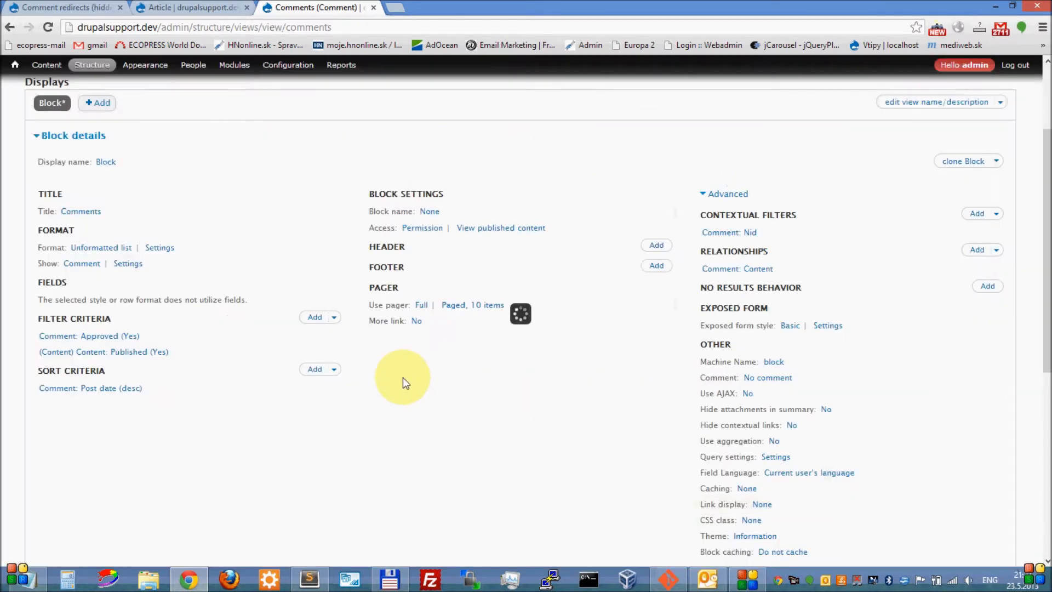
Step: Open the site's Test article in a new tab and check the node ID in its address
scroll(551, 351, "down", 2)
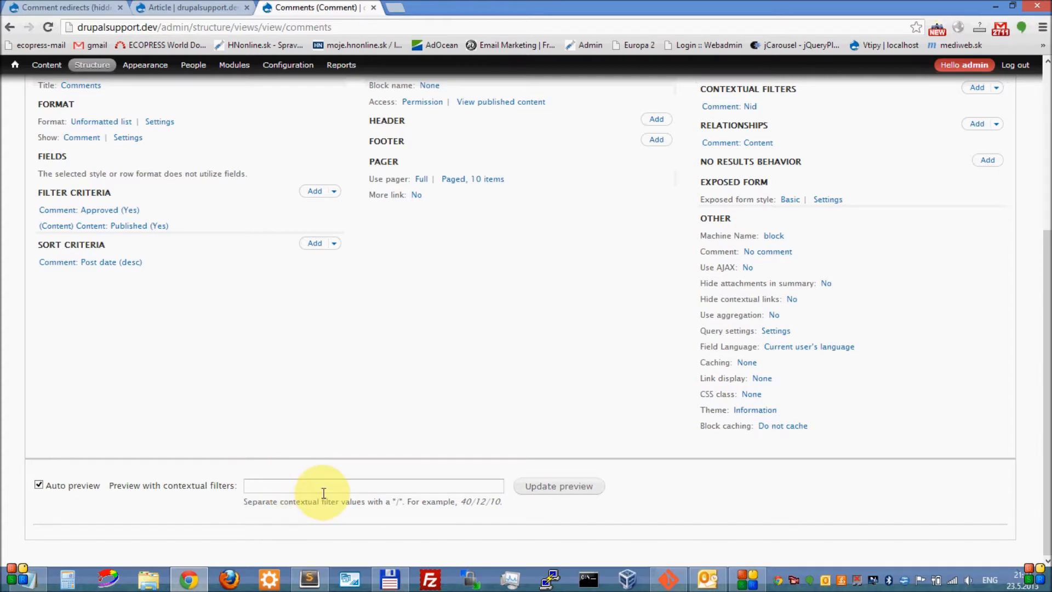
scroll(729, 285, "up", 4)
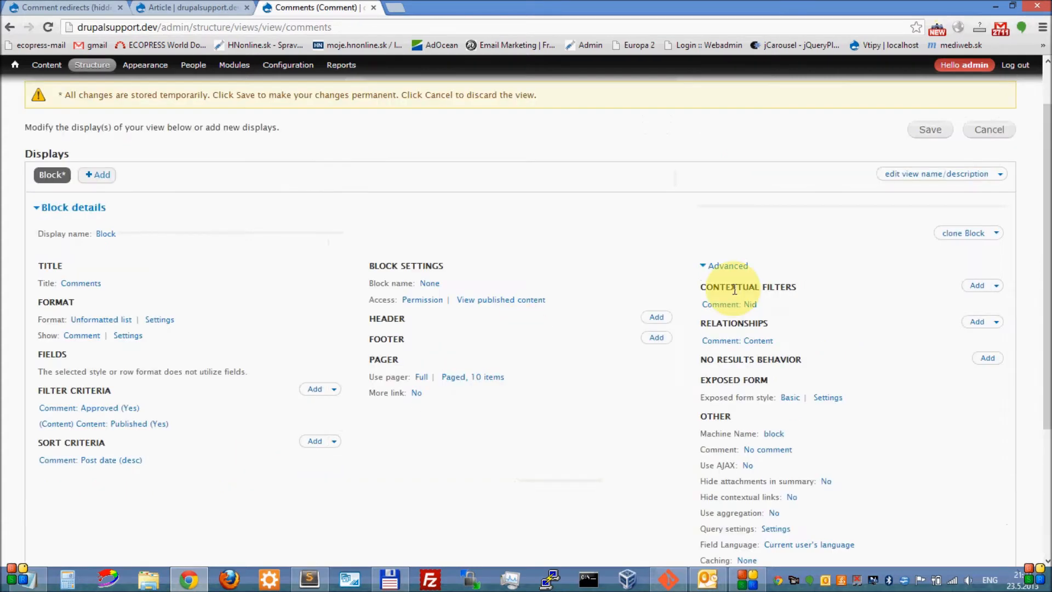
triple_click(742, 311)
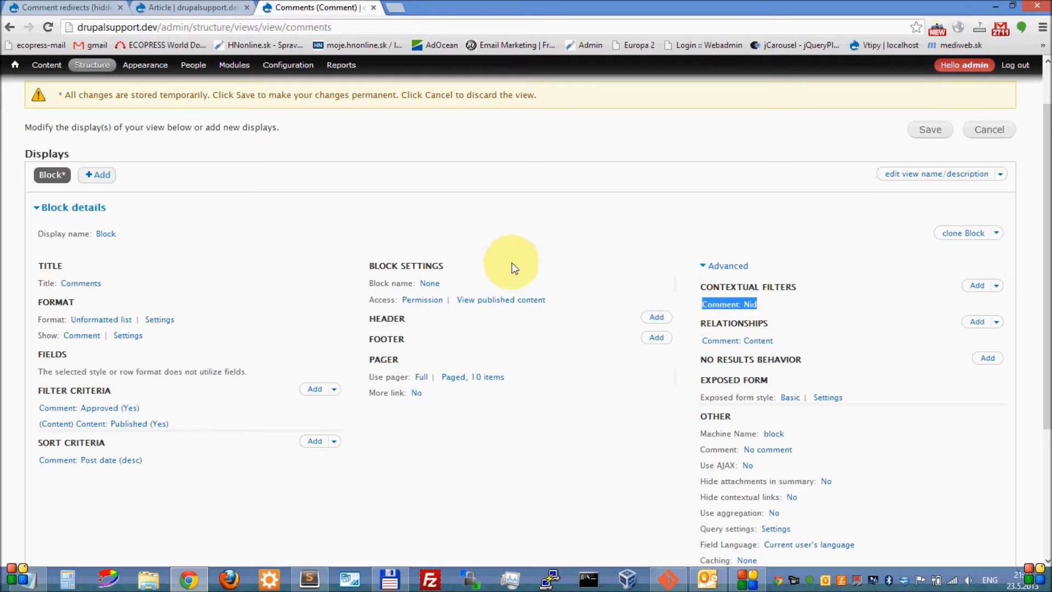
scroll(490, 273, "down", 3)
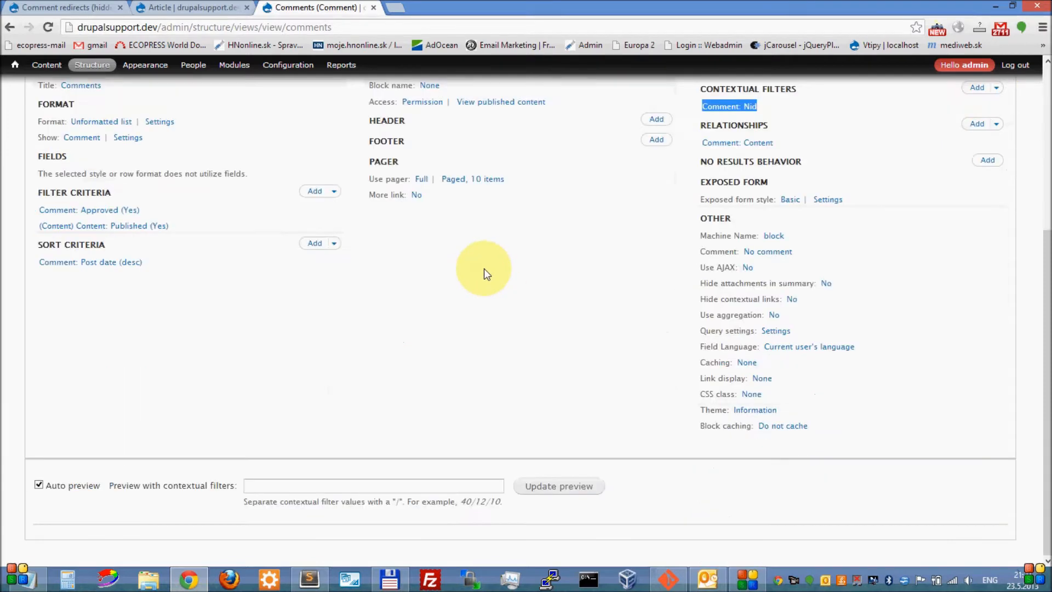
scroll(482, 268, "up", 4)
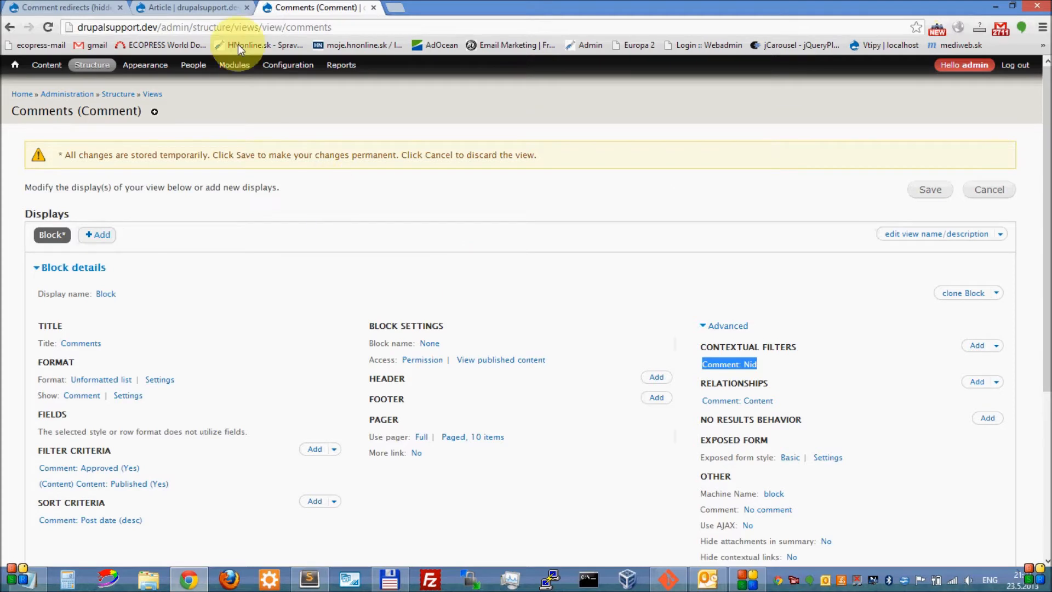
middle_click(341, 65)
left_click(474, 6)
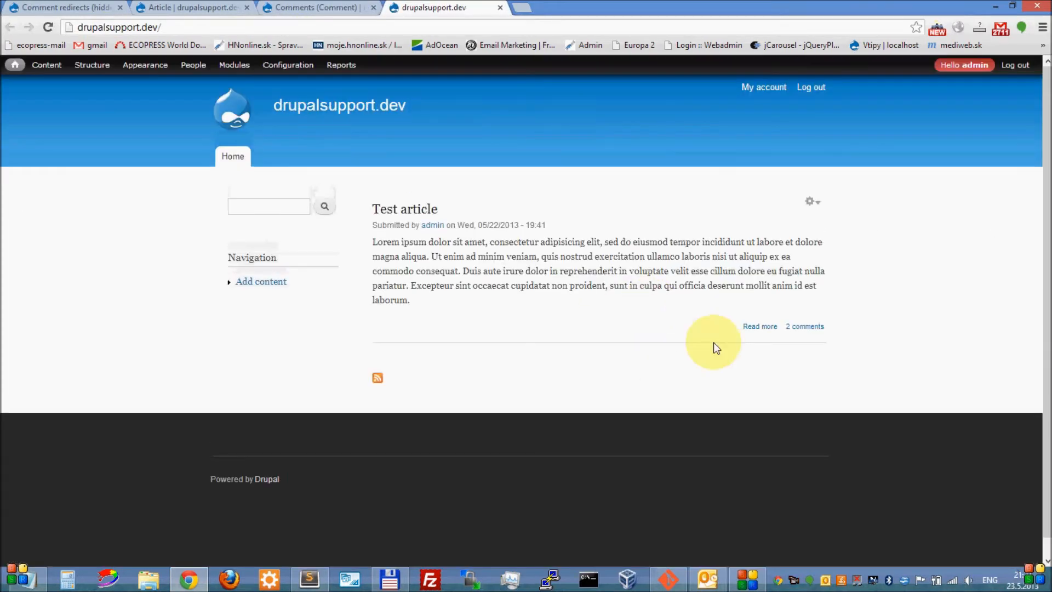
left_click(752, 327)
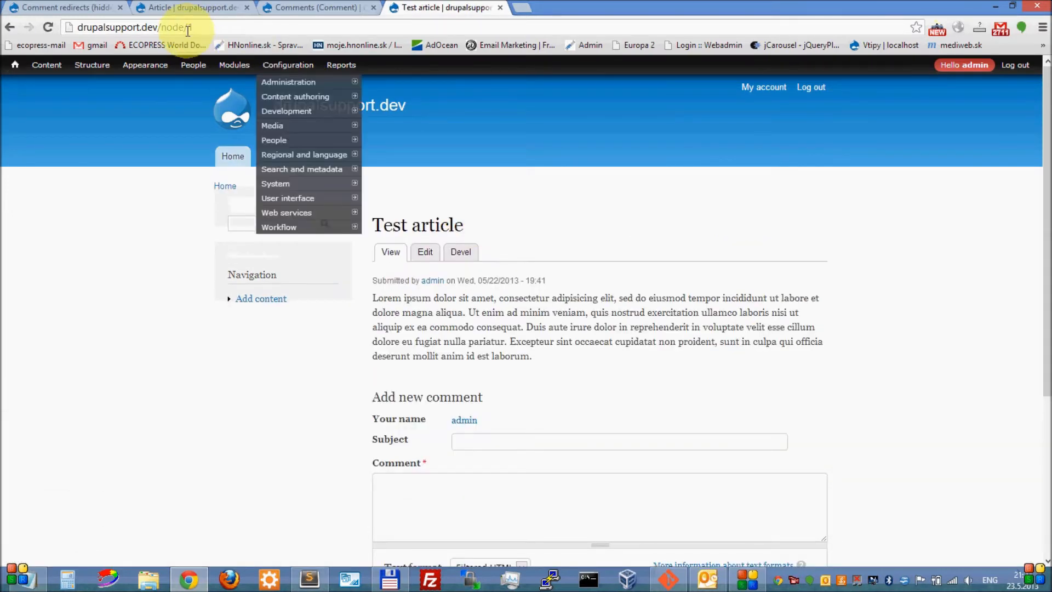
double_click(188, 27)
Step: Return to the Comments view and preview it with the contextual filter value 1, examining the listed comments
scroll(451, 251, "down", 5)
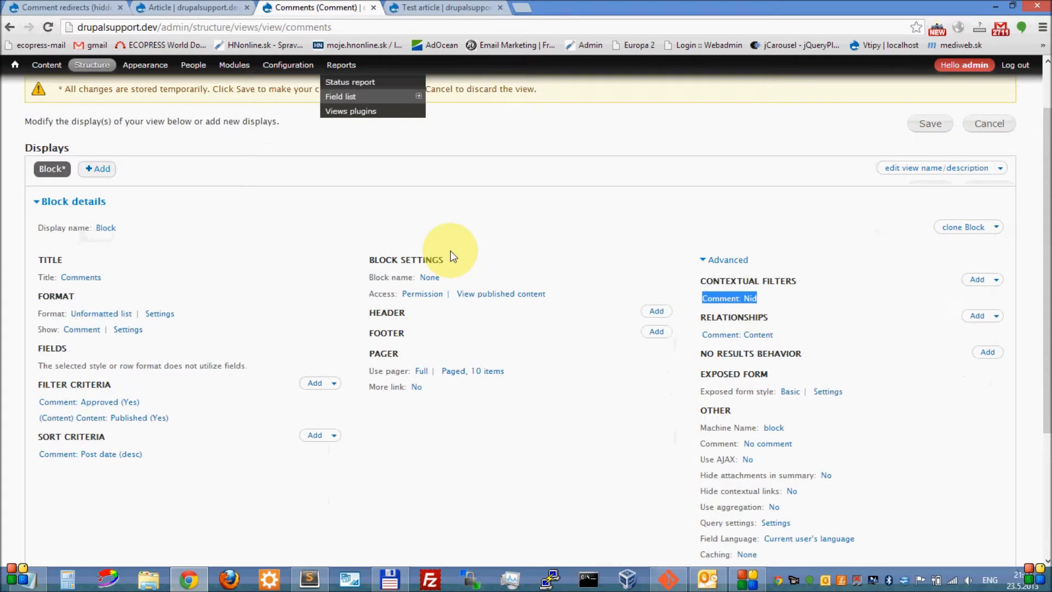
left_click(353, 483)
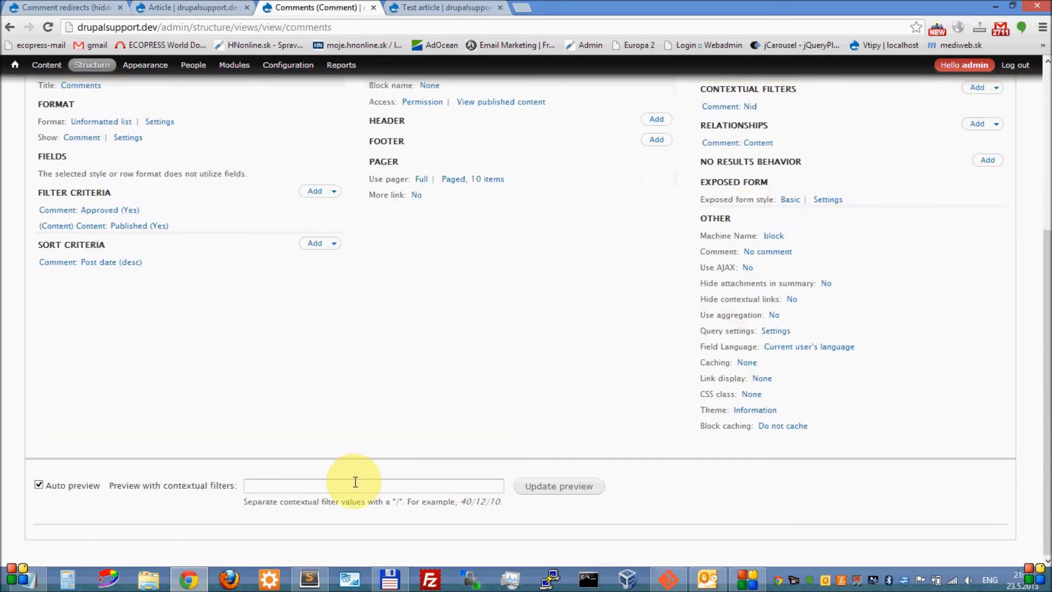
type("1")
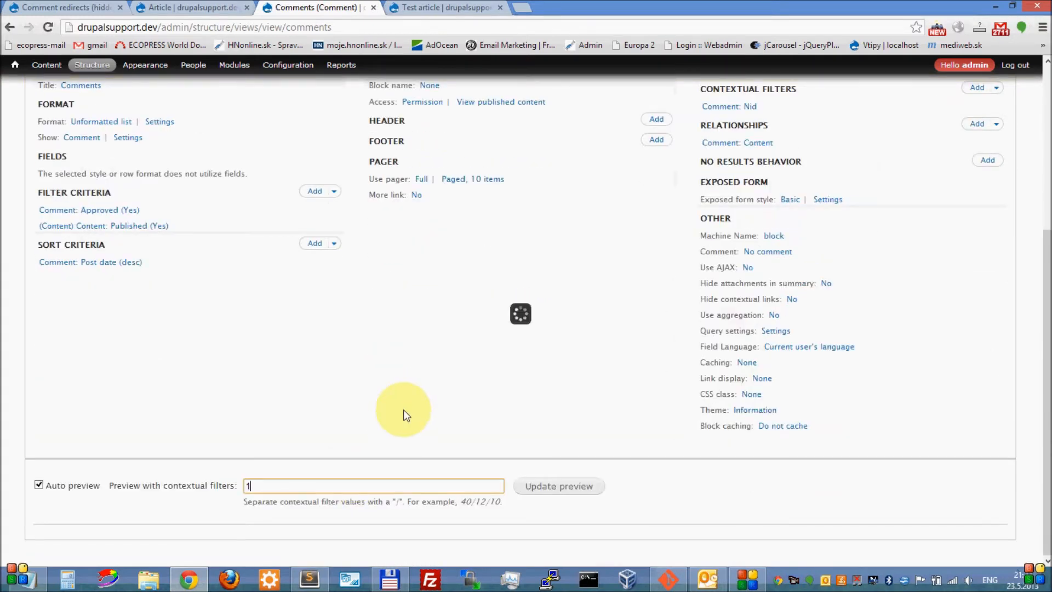
left_click(559, 487)
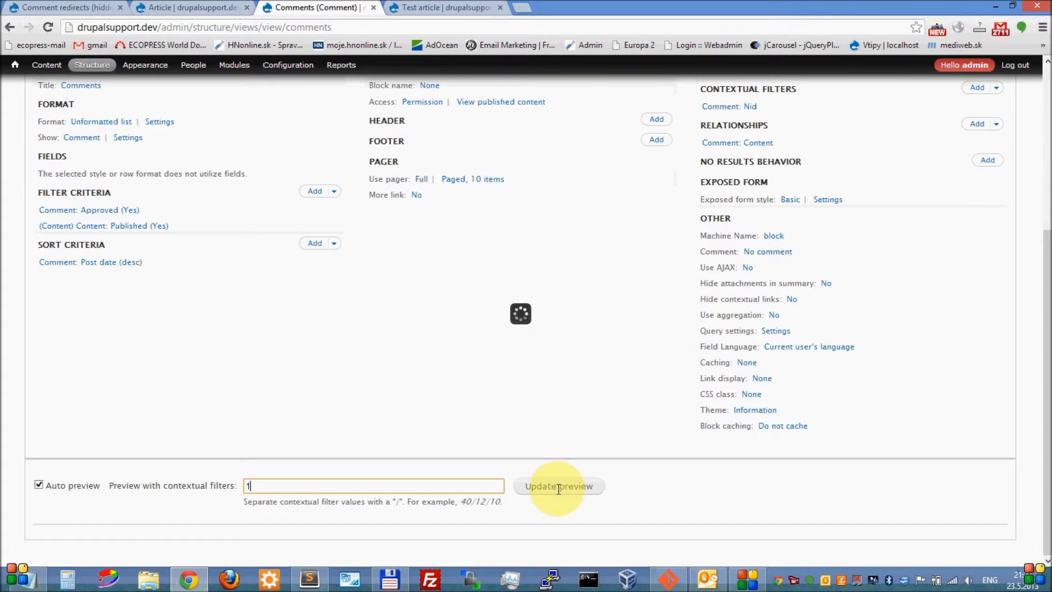
scroll(493, 298, "down", 5)
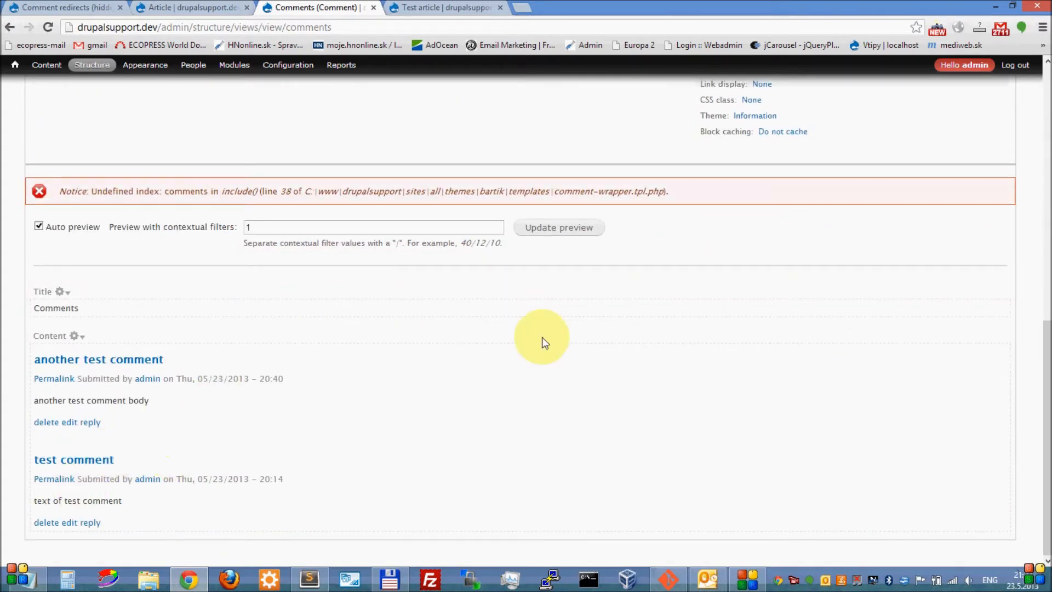
scroll(577, 366, "up", 7)
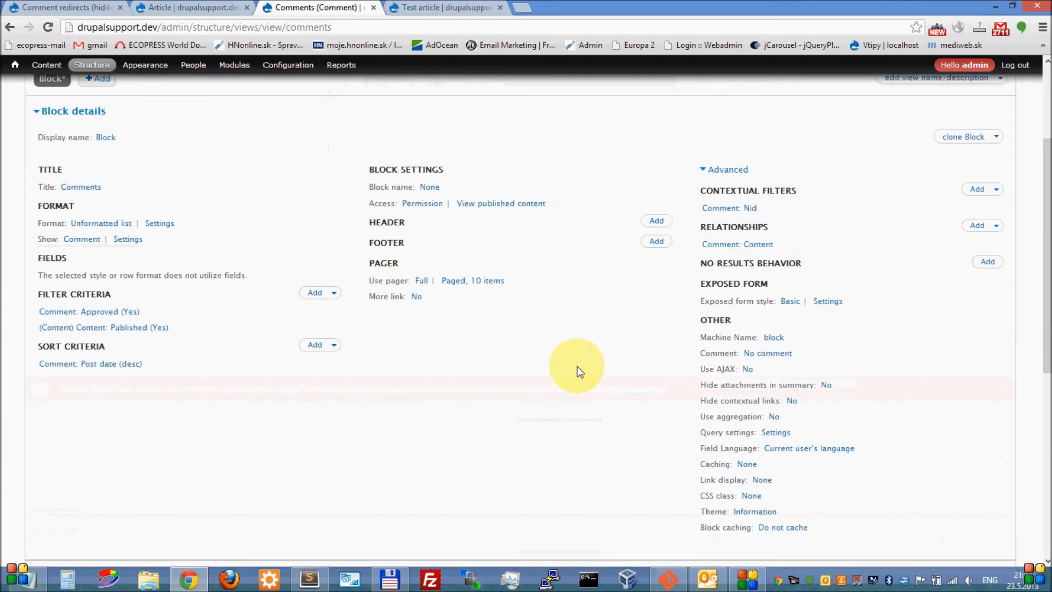
scroll(577, 366, "down", 5)
scroll(576, 366, "down", 2)
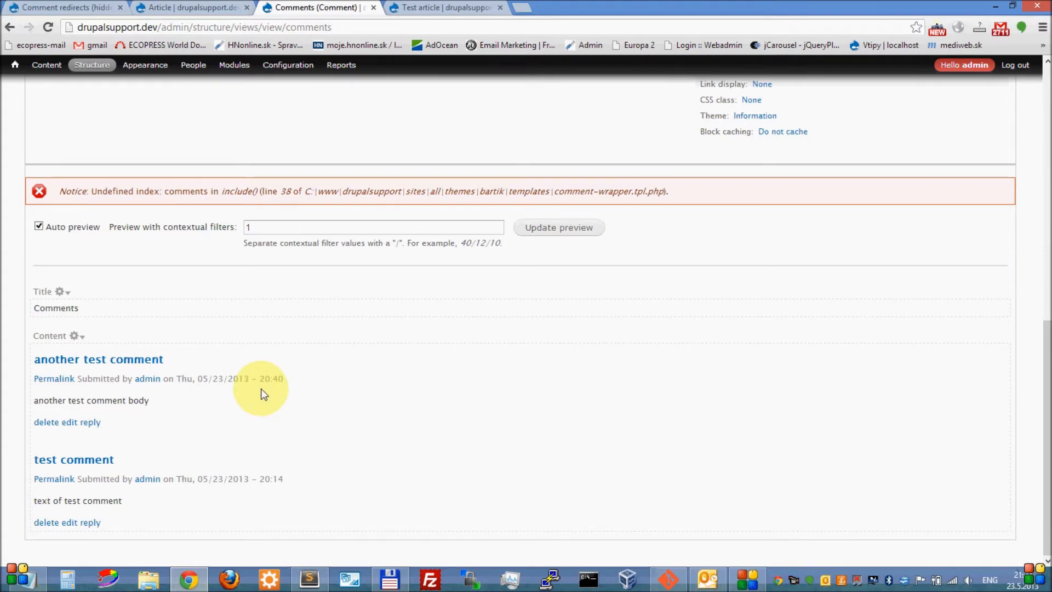
Step: Add the Comment: Published (field_published) filter criterion for all displays, narrowing the list to the Comment group
scroll(261, 389, "up", 6)
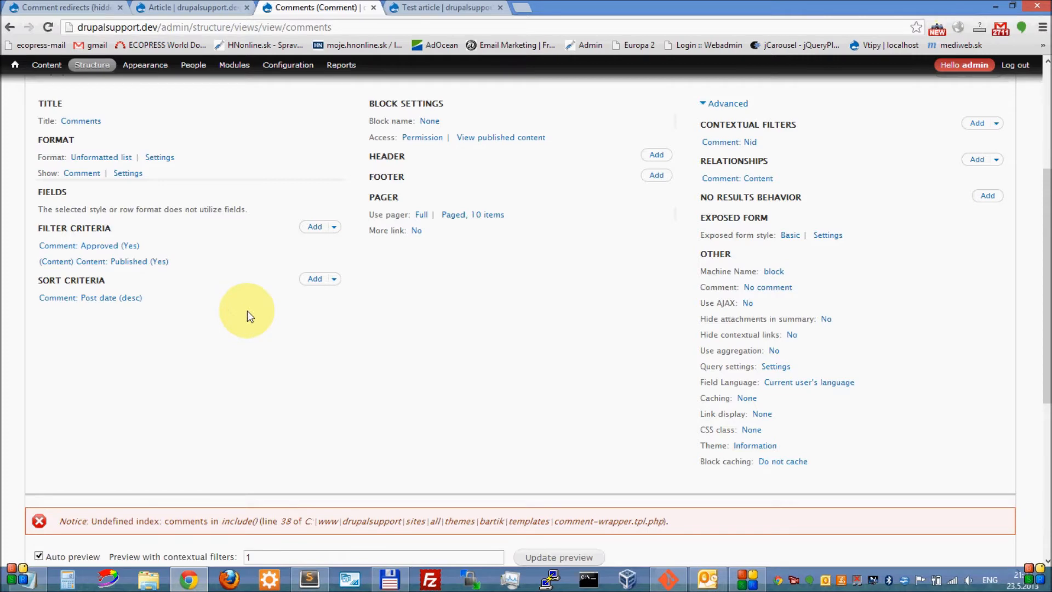
scroll(273, 323, "up", 1)
left_click(316, 294)
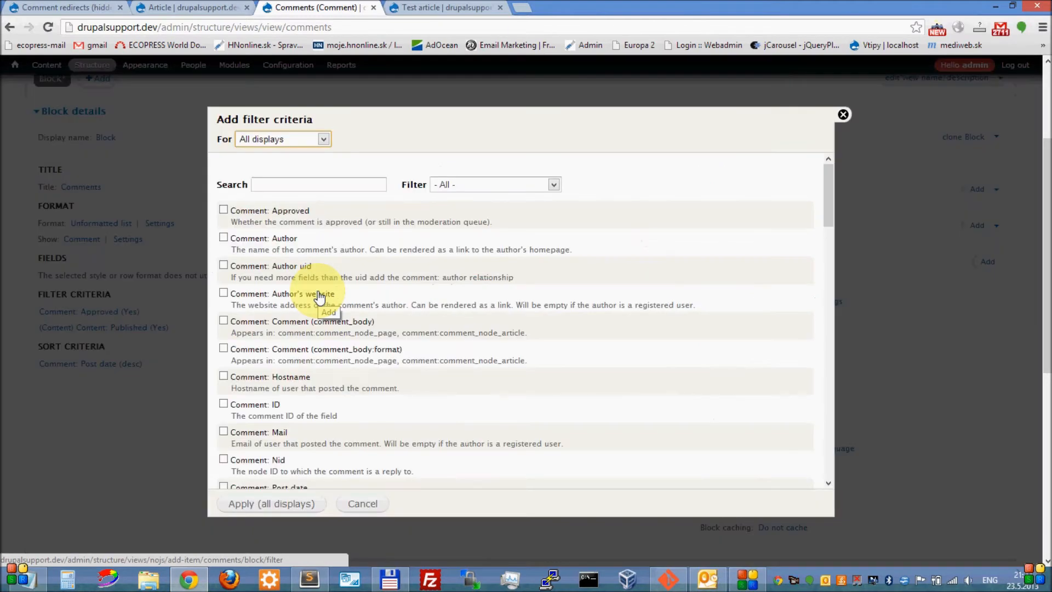
left_click(490, 185)
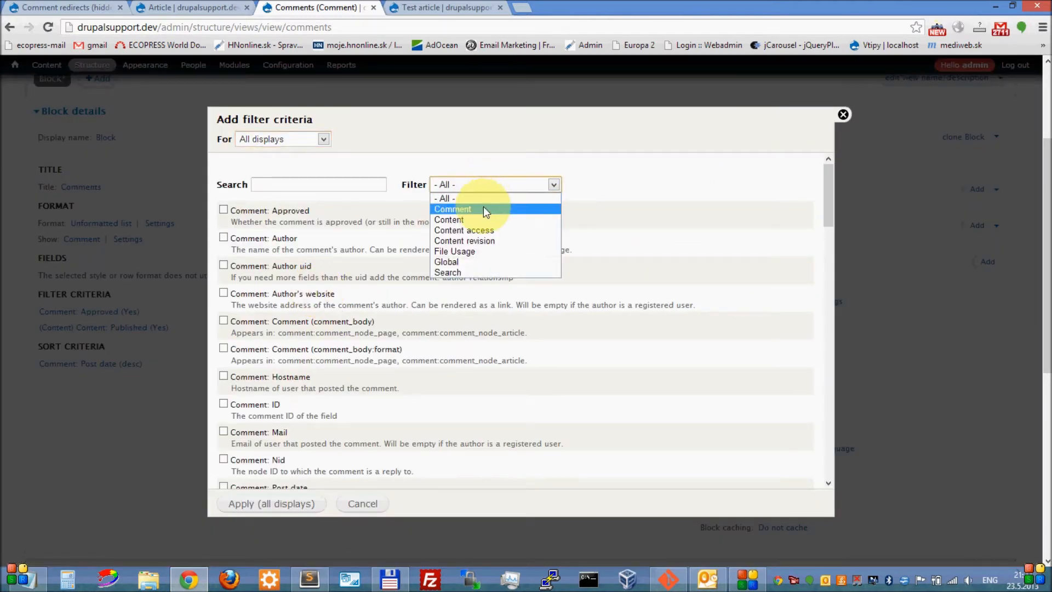
left_click(484, 209)
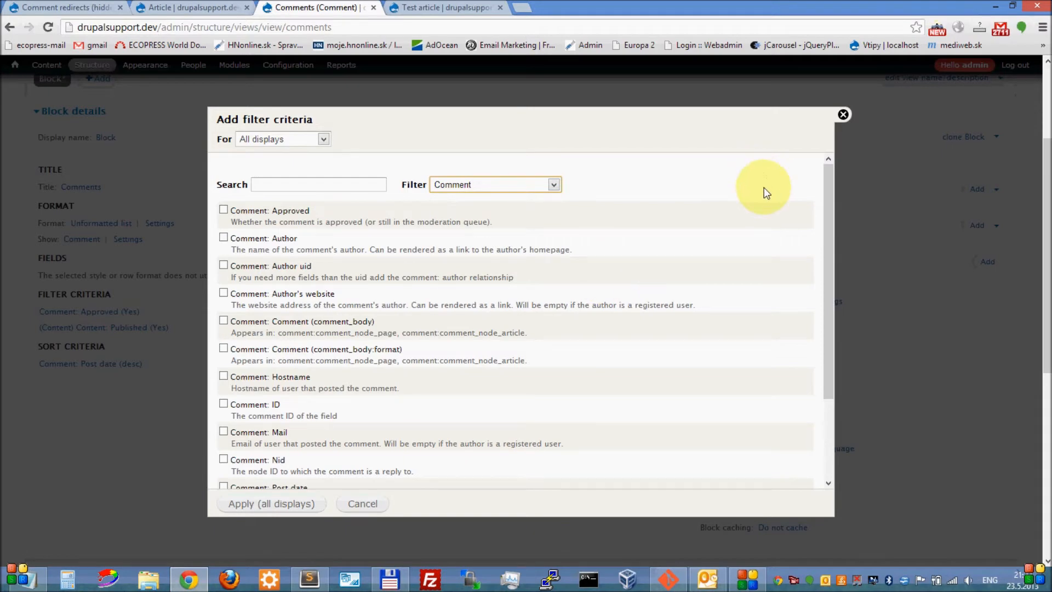
left_click_drag(827, 186, 824, 291)
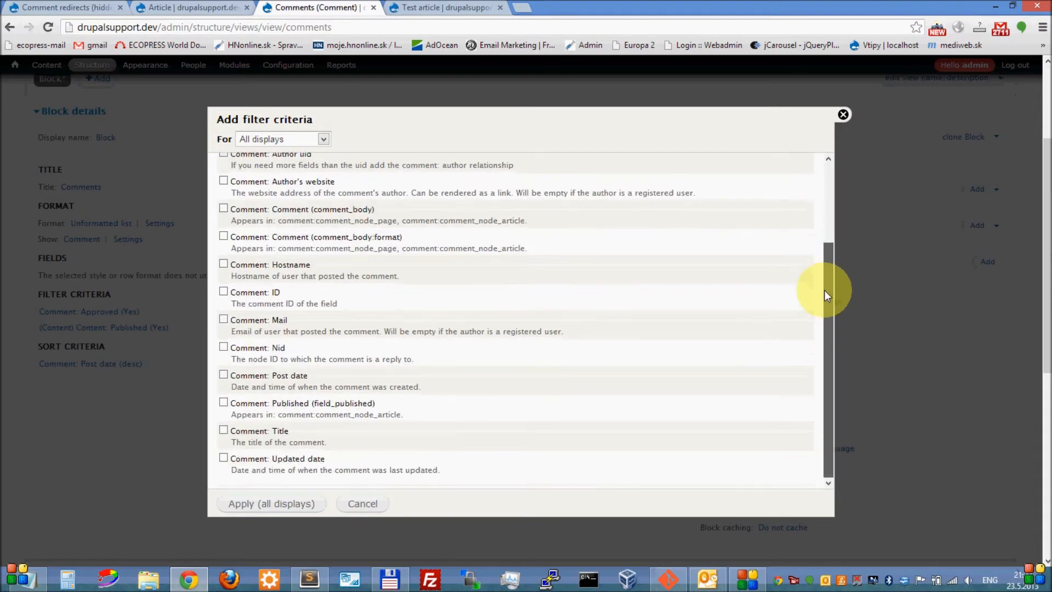
left_click(356, 403)
left_click(291, 504)
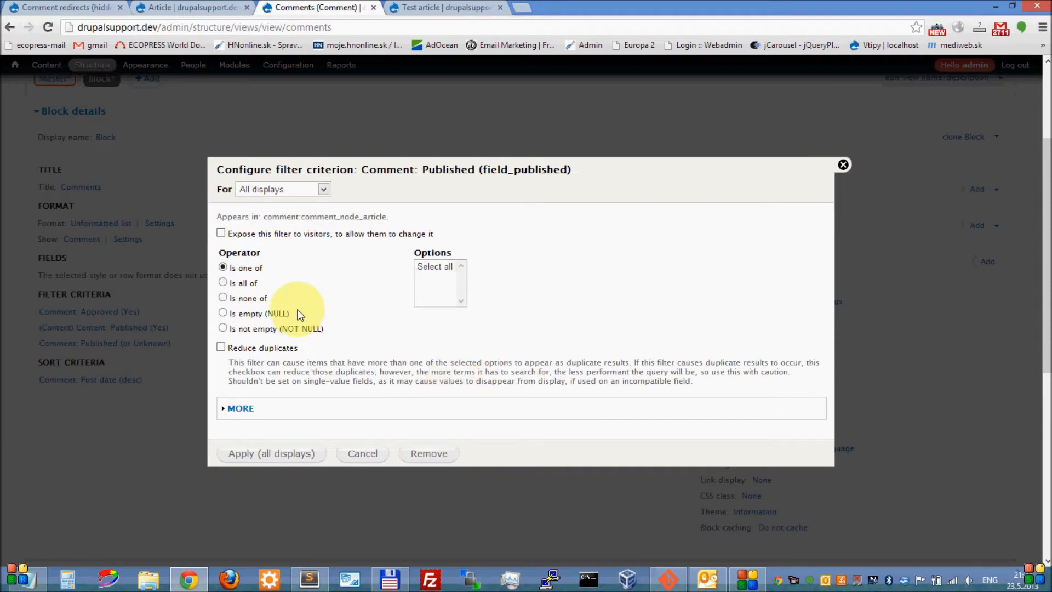
Step: Set the Published filter's operator to Is not empty (NOT NULL) and apply it to all displays
left_click(429, 277)
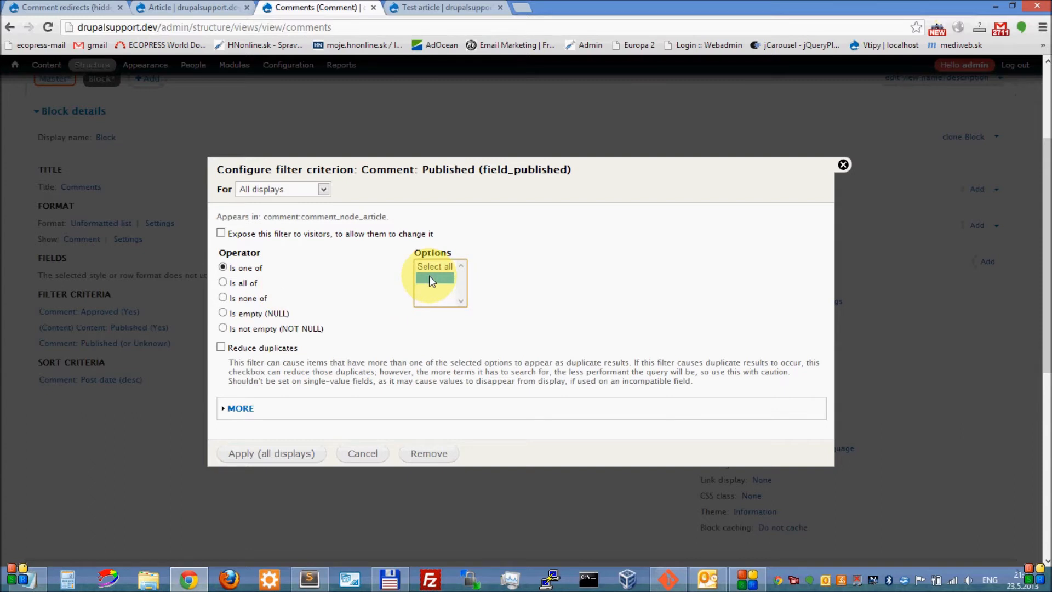
left_click(261, 329)
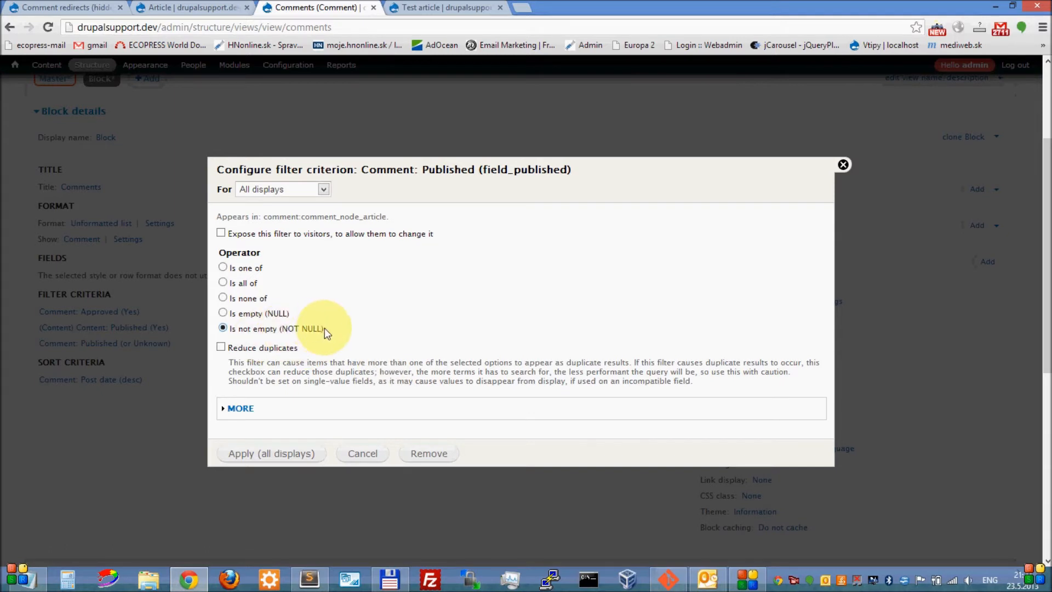
left_click_drag(325, 330, 229, 329)
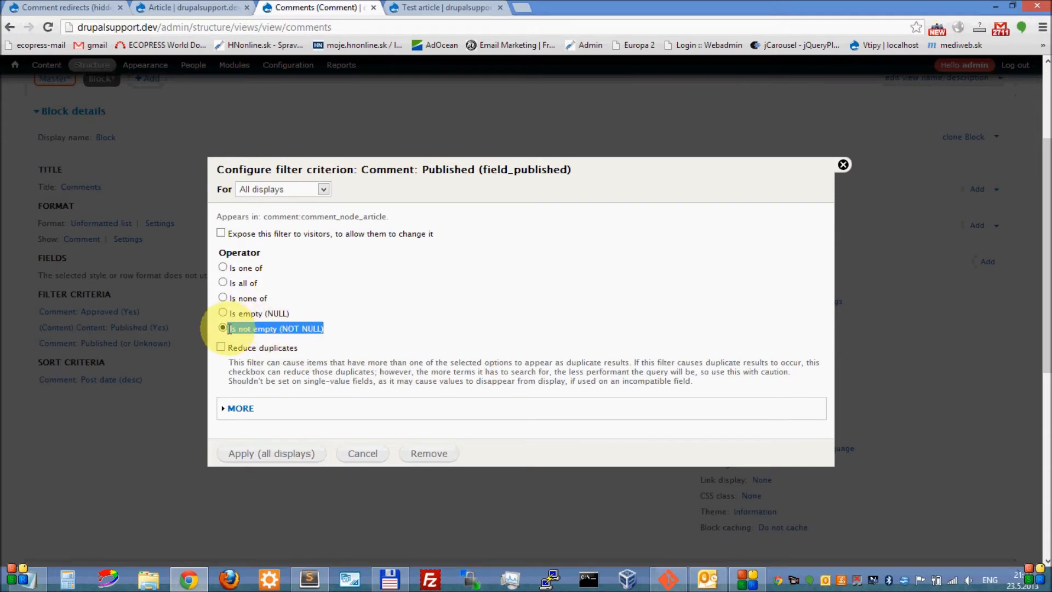
left_click(361, 329)
left_click(264, 465)
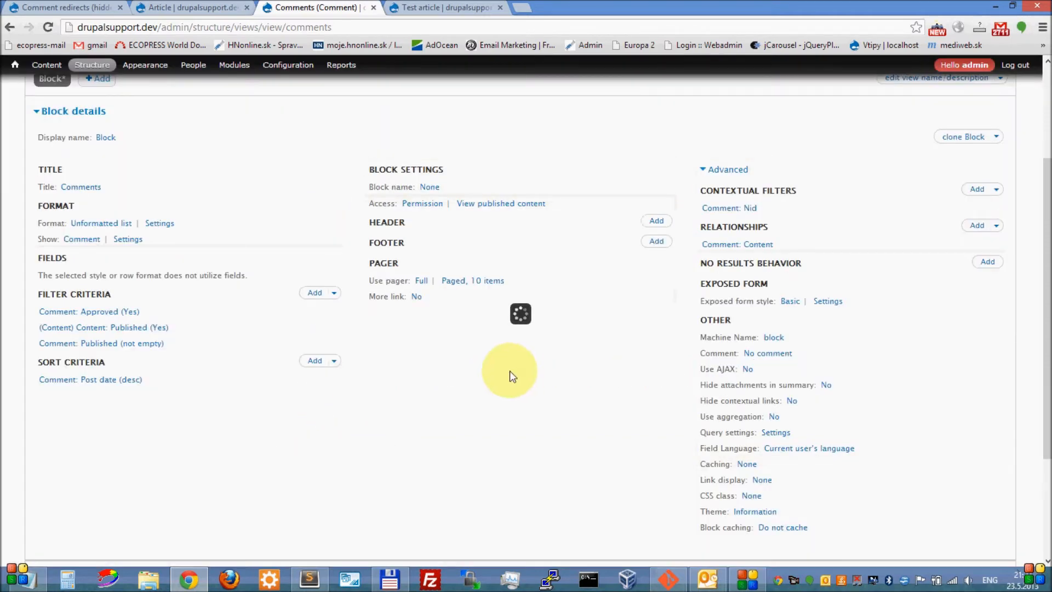
Step: Update the preview for contextual filter value 1 and save the Comments view
scroll(514, 374, "down", 3)
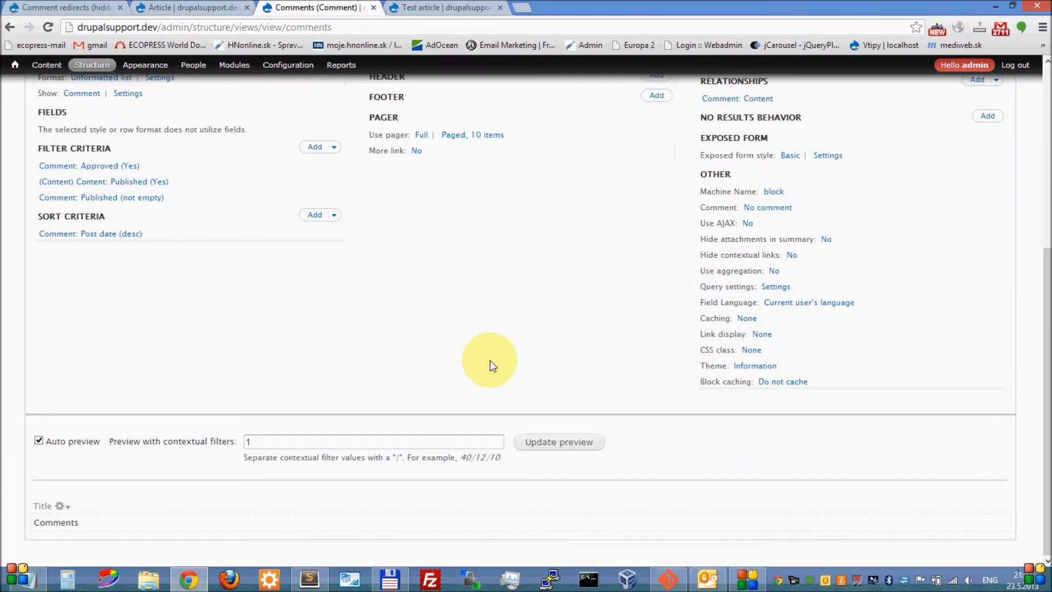
left_click(553, 442)
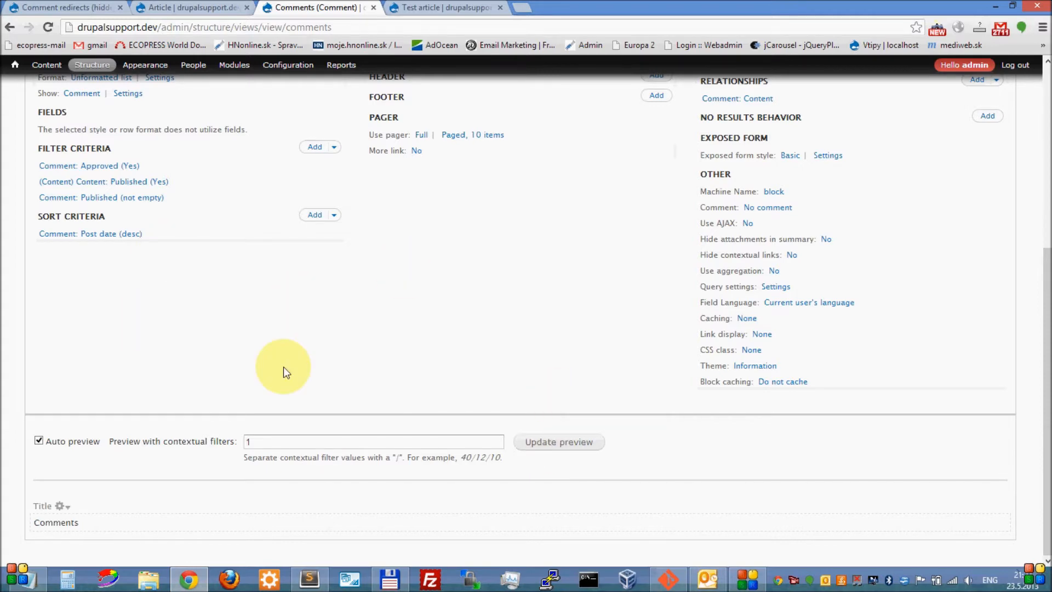
scroll(477, 351, "up", 4)
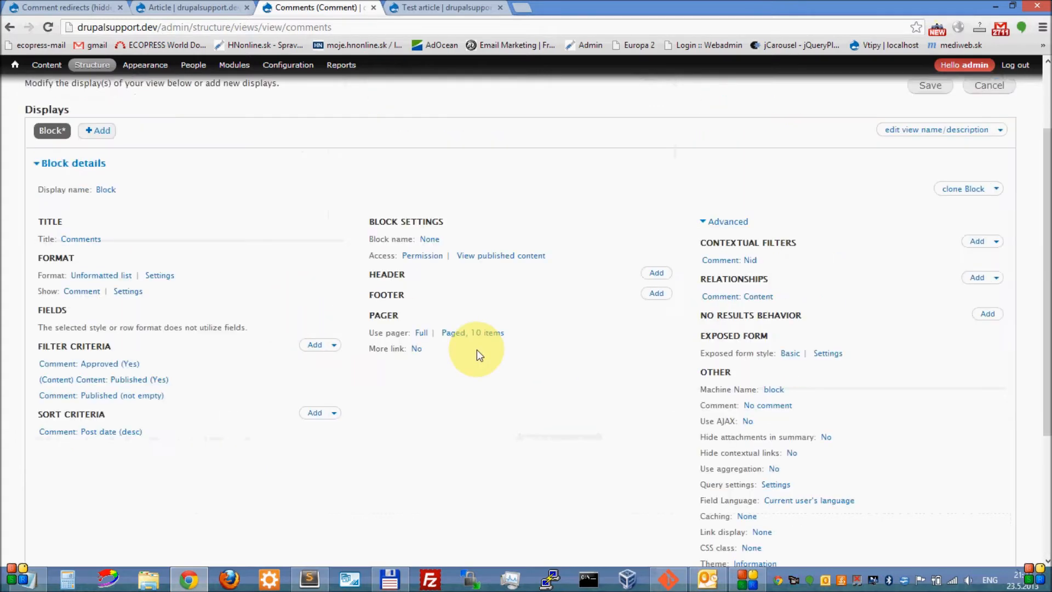
scroll(476, 351, "up", 2)
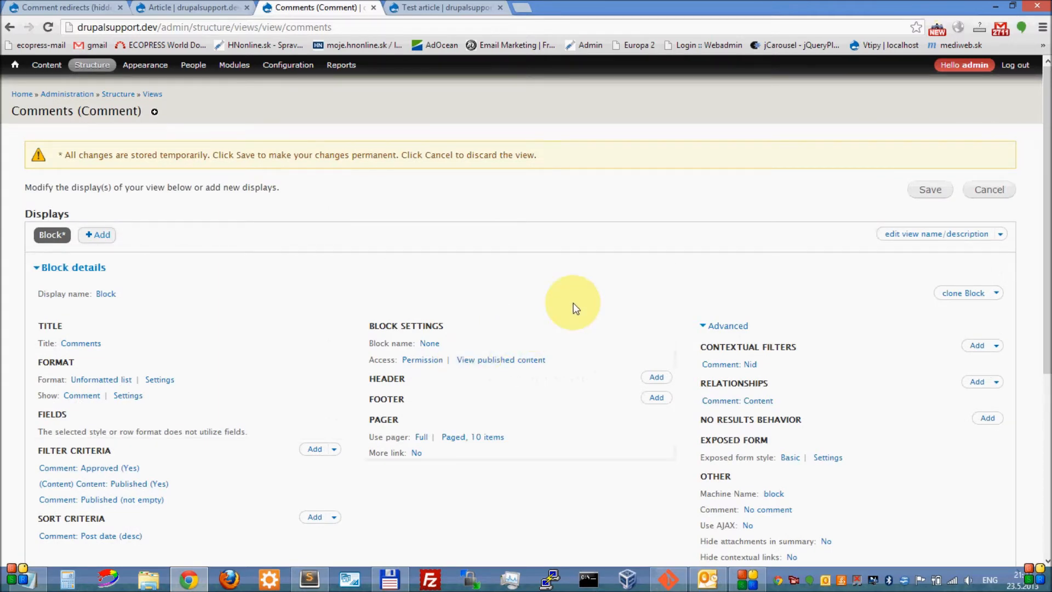
left_click(930, 192)
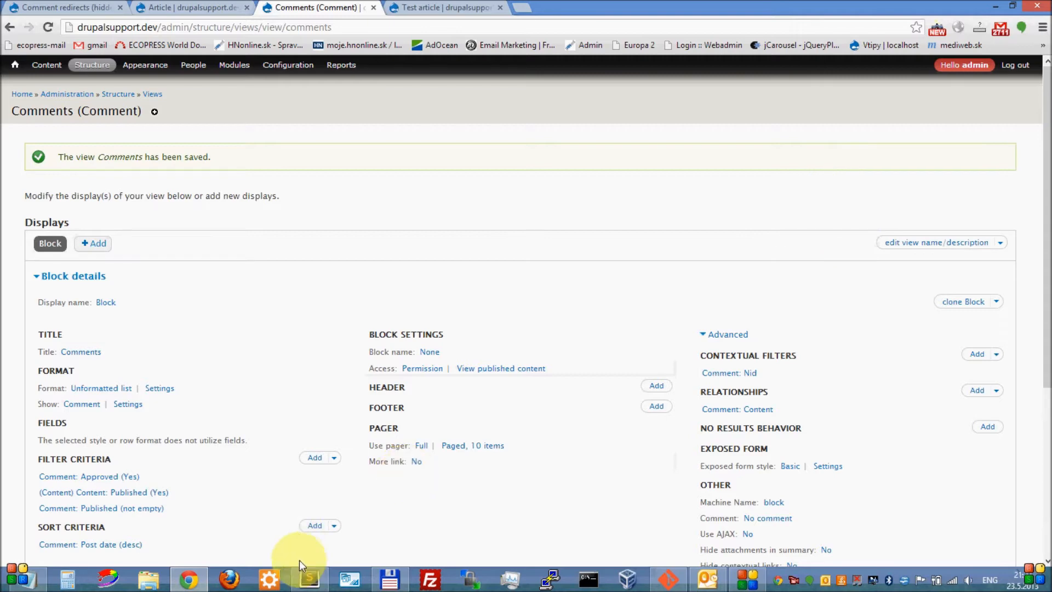
Step: Switch to Sublime Text and examine the commented-out line in node.tpl.php that renders the comments block
left_click(309, 576)
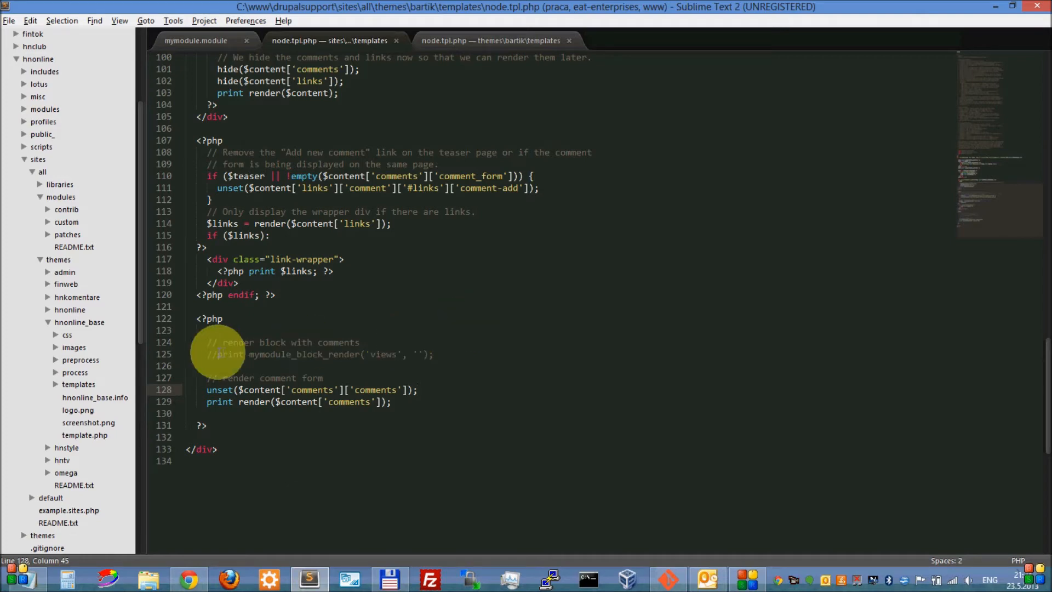
left_click_drag(218, 354, 459, 351)
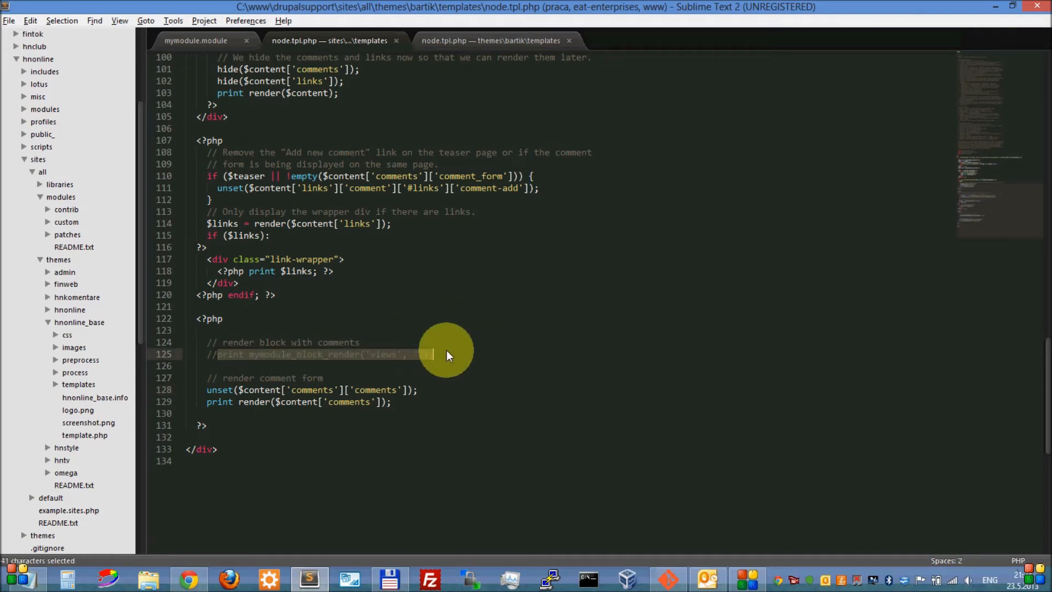
left_click(446, 355)
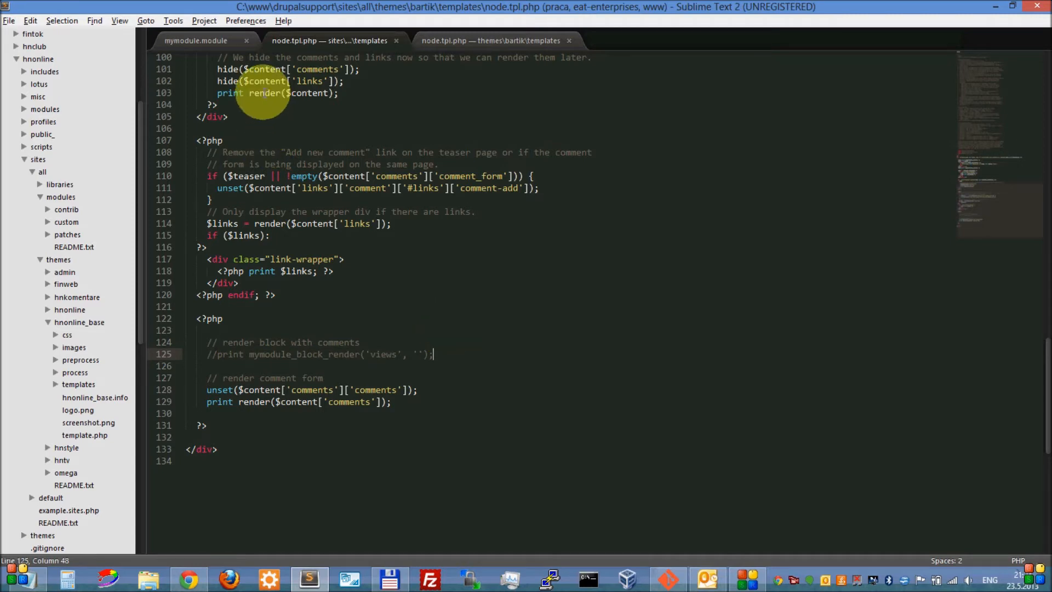
Step: Examine the mymodule_block_render function in mymodule.module, including its $module and $delta parameters and its return statement
left_click(207, 41)
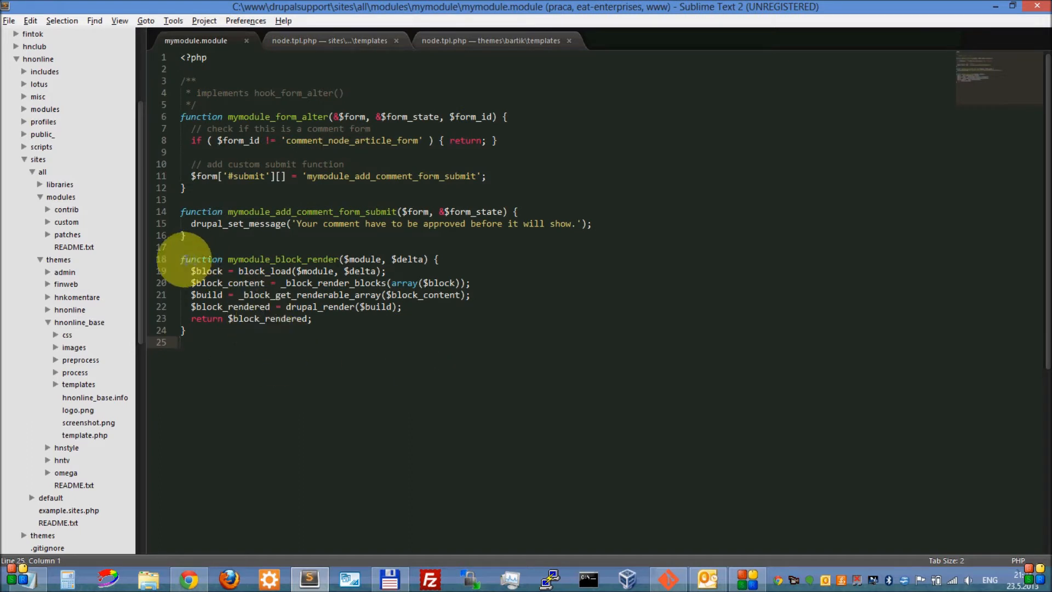
left_click_drag(227, 259, 340, 261)
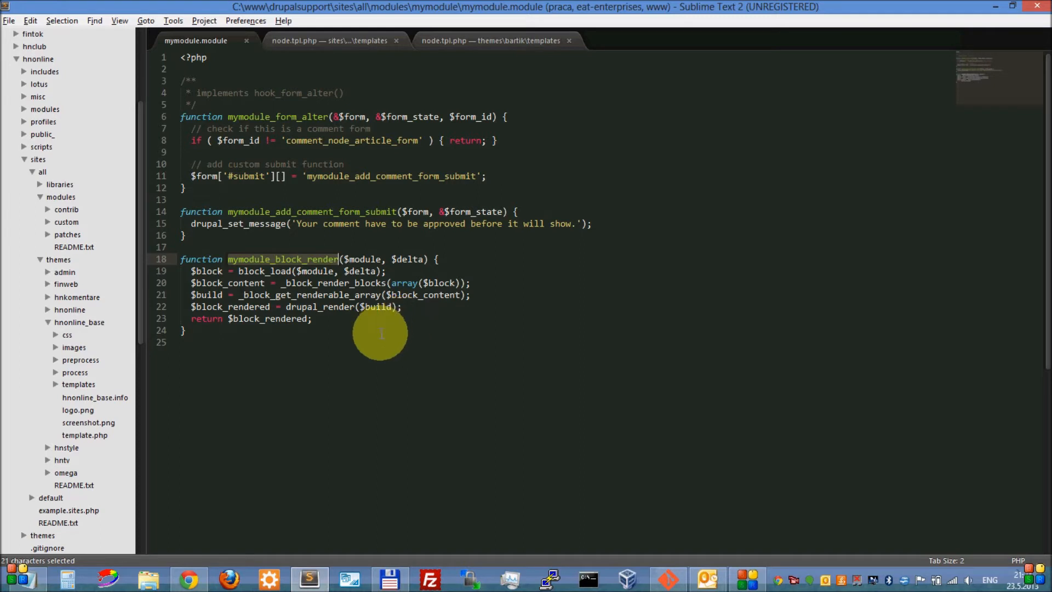
double_click(362, 257)
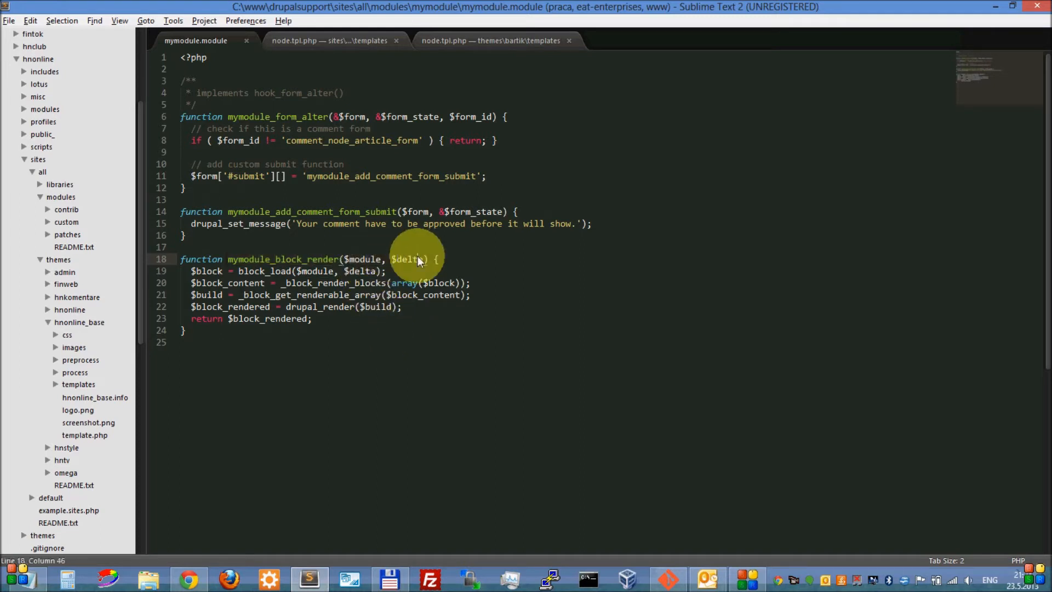
double_click(419, 257)
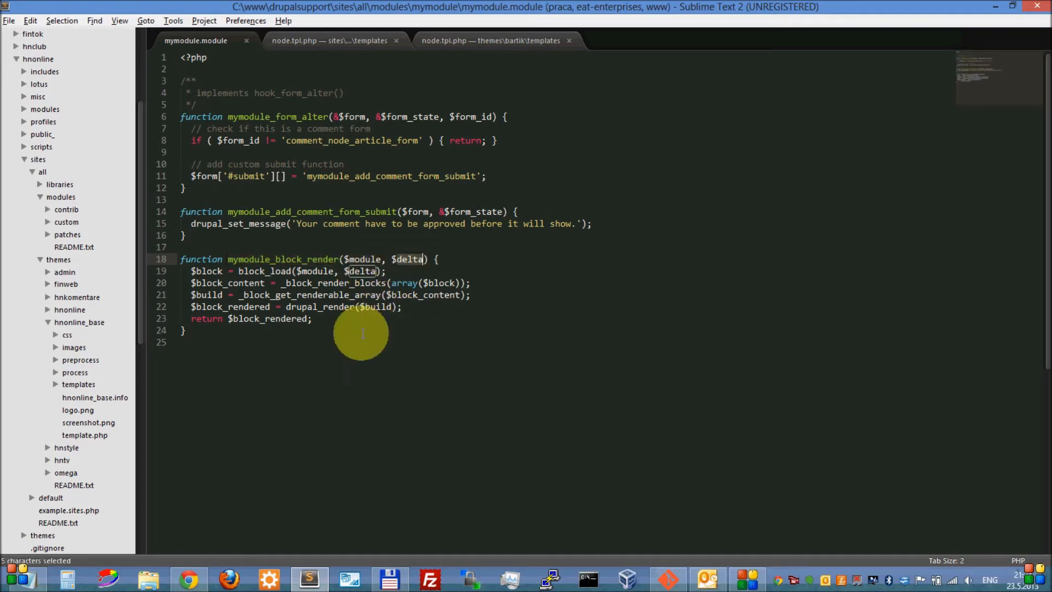
left_click(222, 332)
left_click_drag(191, 319, 318, 320)
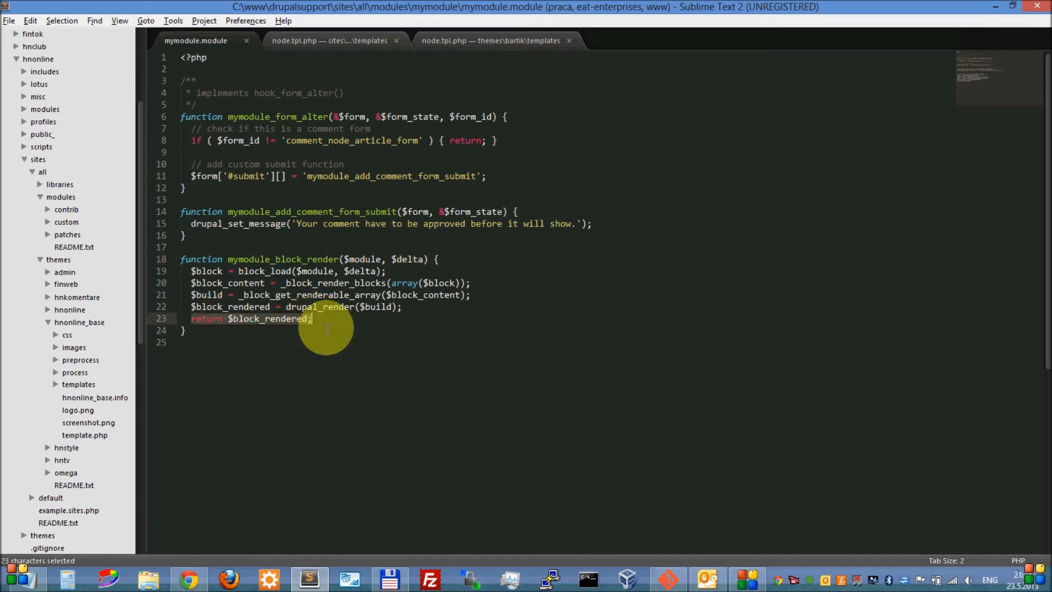
left_click(358, 341)
Step: Uncomment the print mymodule_block_render('views', '') line in the sites templates node.tpl.php and save the file
left_click(364, 41)
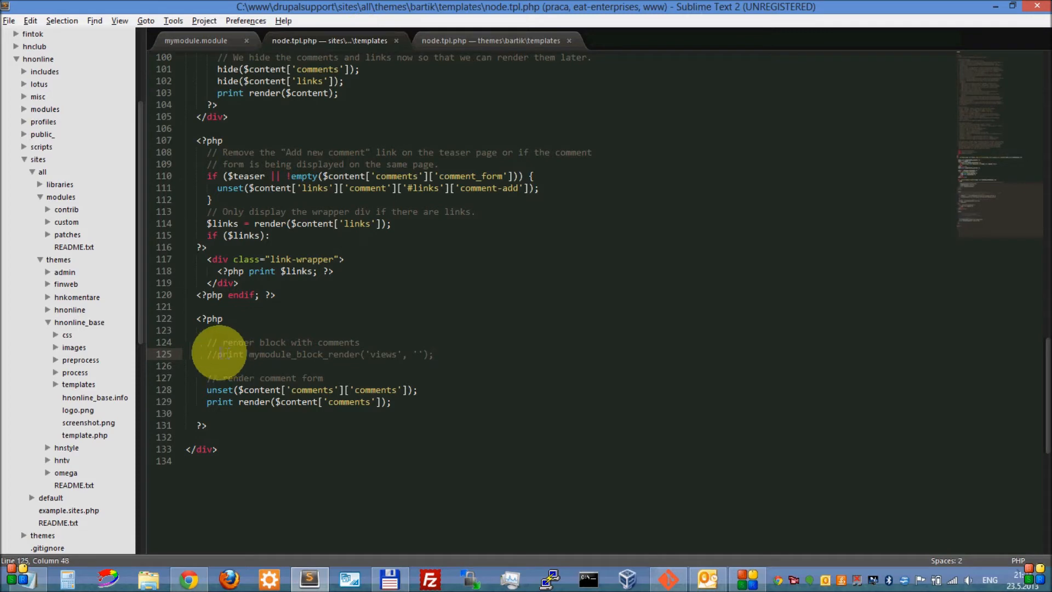
left_click_drag(401, 355, 215, 354)
key("ctrl+slash")
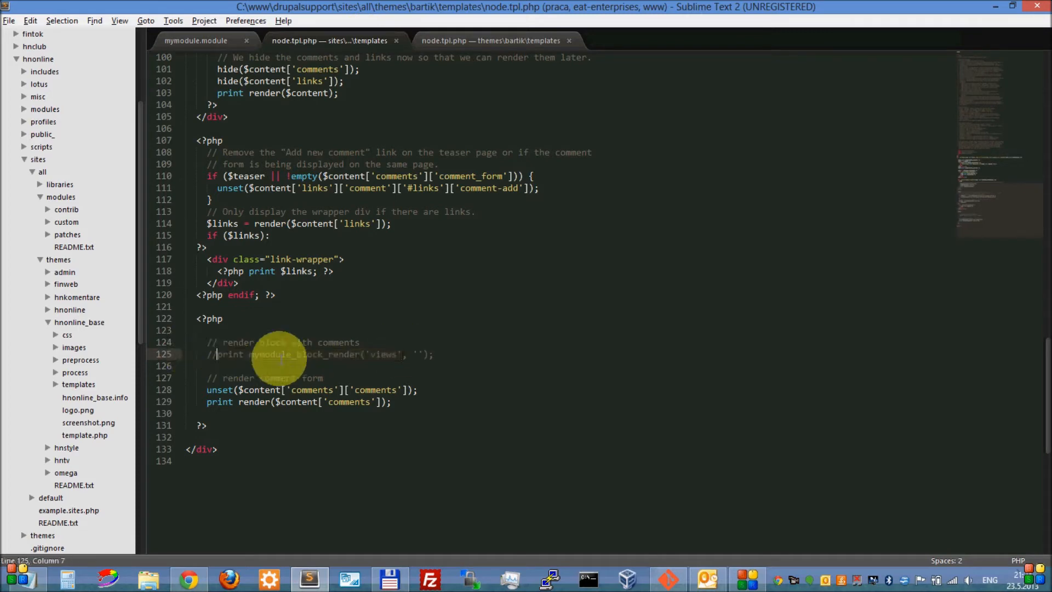
key("Left")
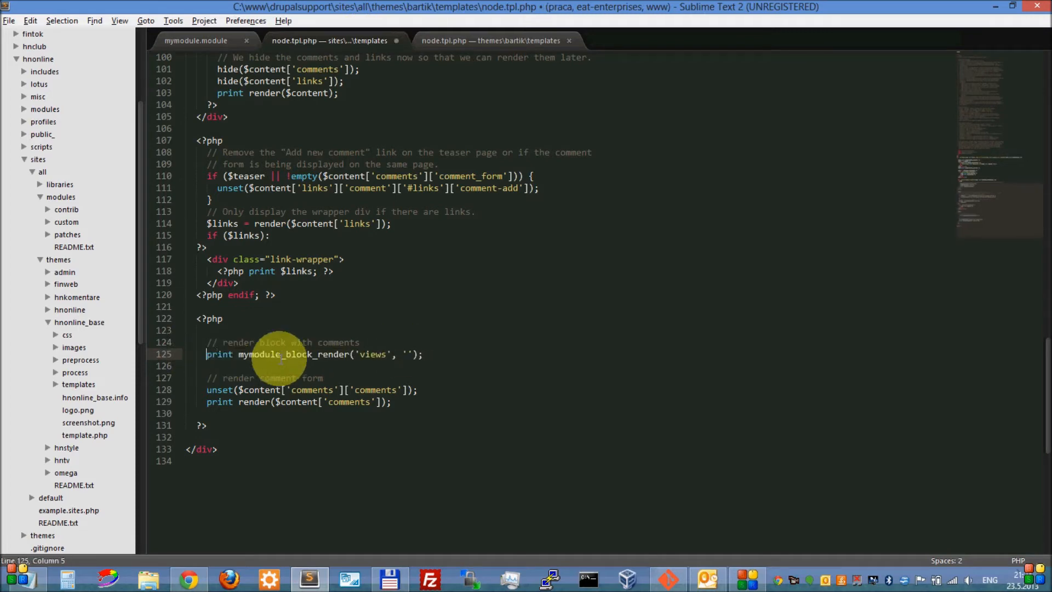
key("ctrl+slash")
left_click(467, 316)
key("ctrl+s")
Step: Switch to Chrome, open the site's Performance configuration from a new tab and clear all caches
left_click(198, 41)
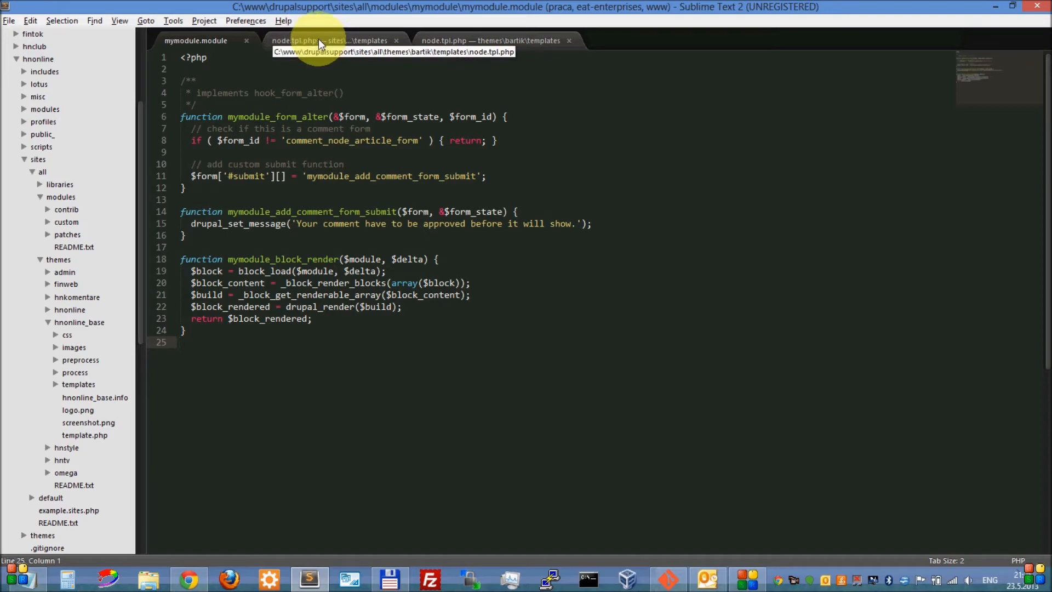
left_click(190, 580)
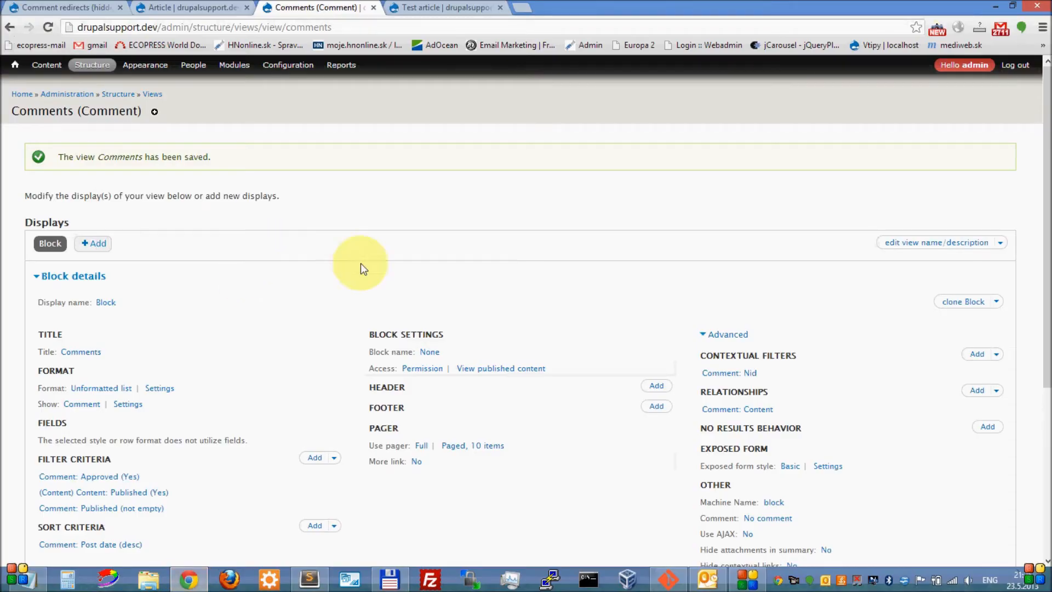
scroll(362, 264, "down", 2)
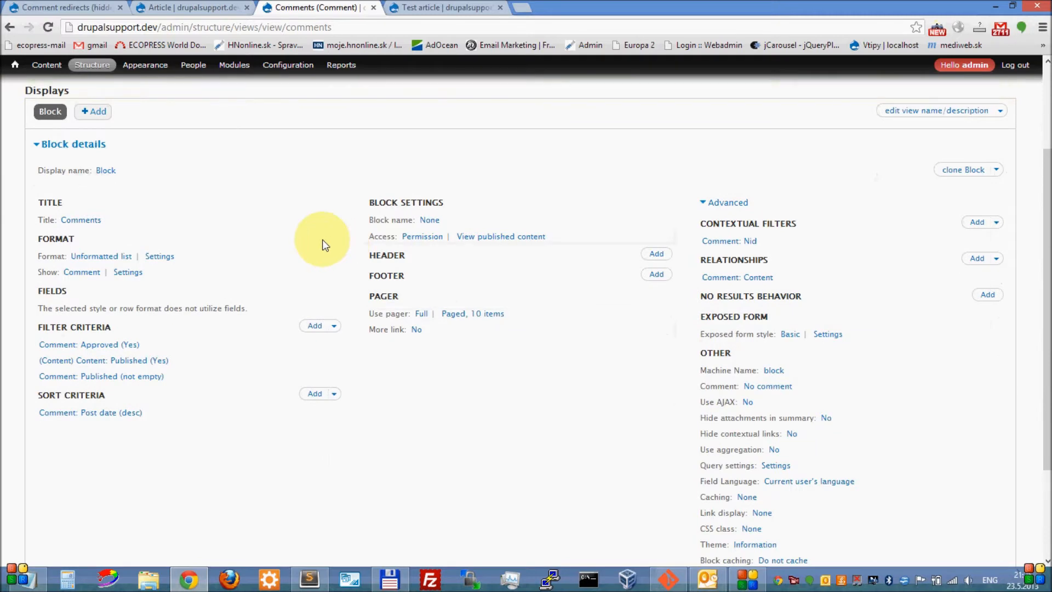
scroll(323, 242, "down", 2)
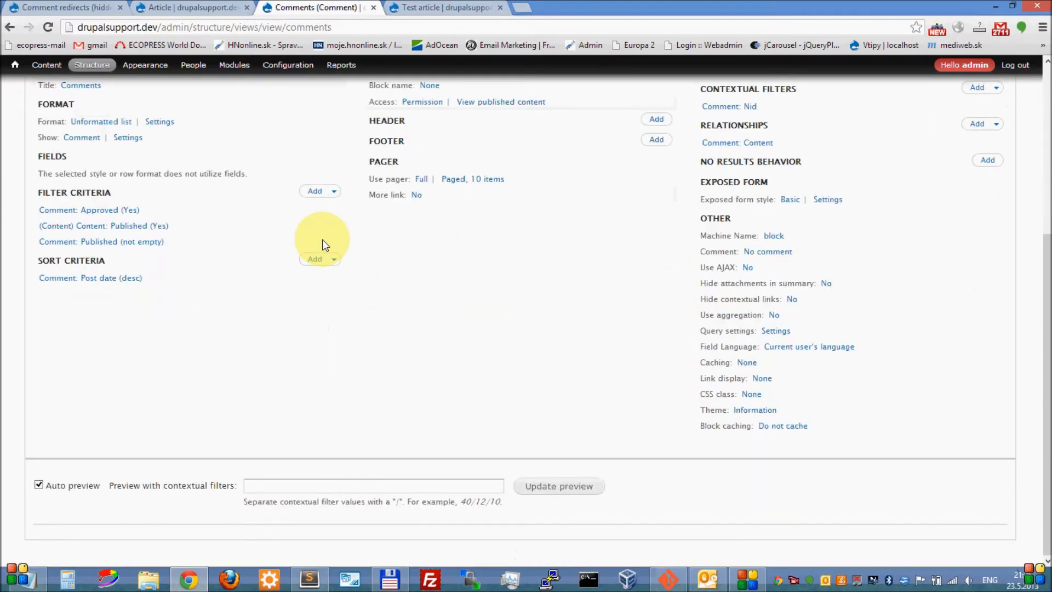
scroll(322, 239, "up", 2)
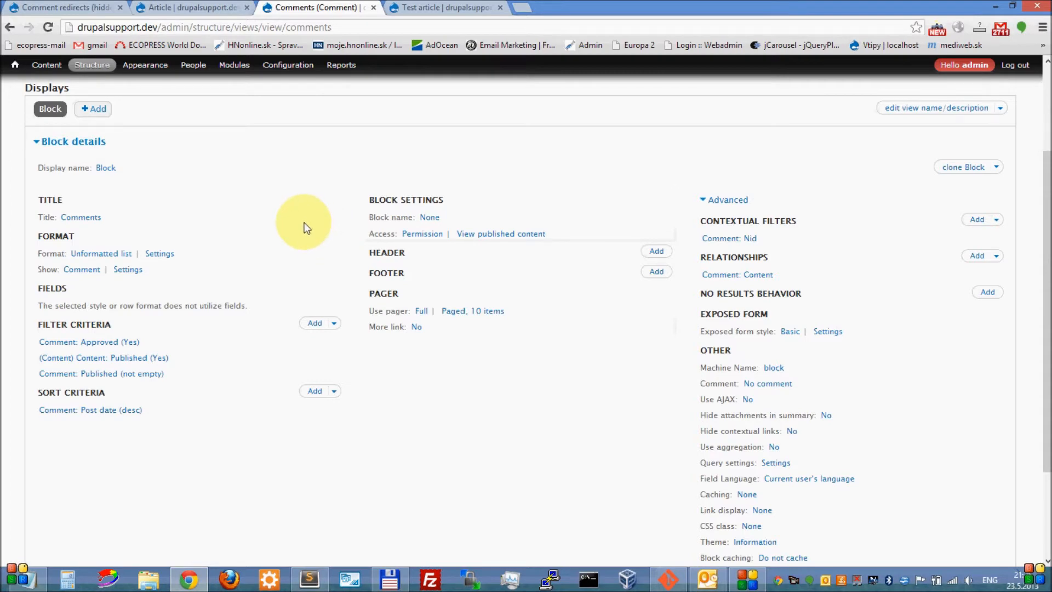
scroll(301, 223, "up", 2)
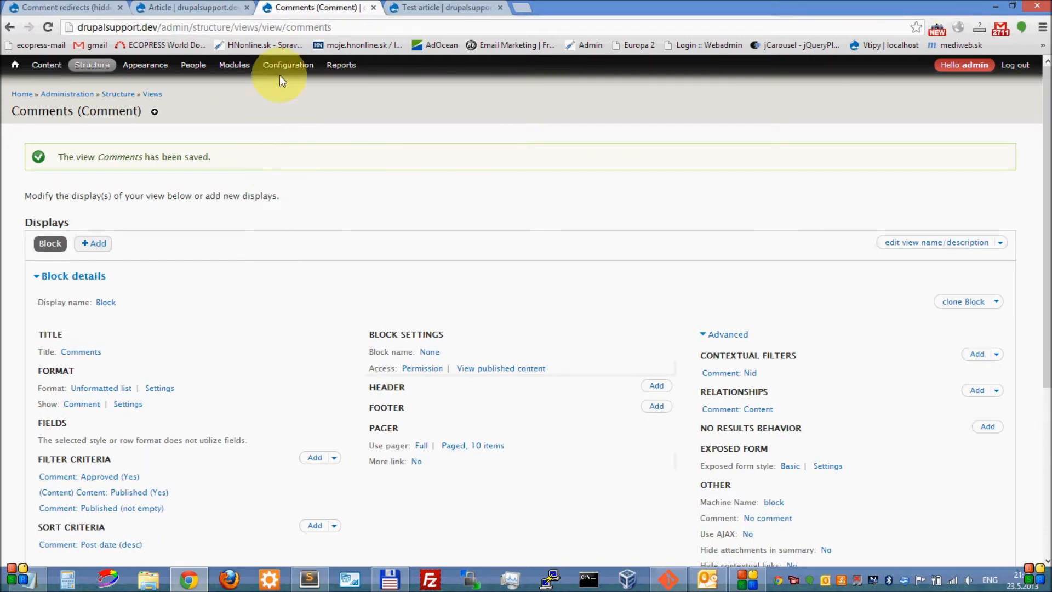
mouse_move(283, 69)
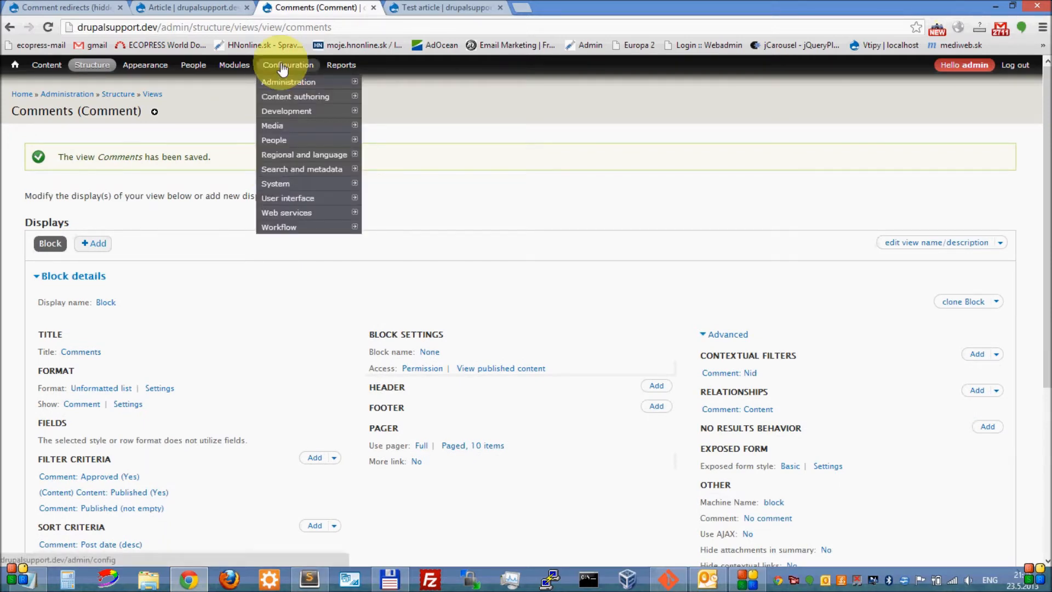
middle_click(282, 68)
left_click(563, 6)
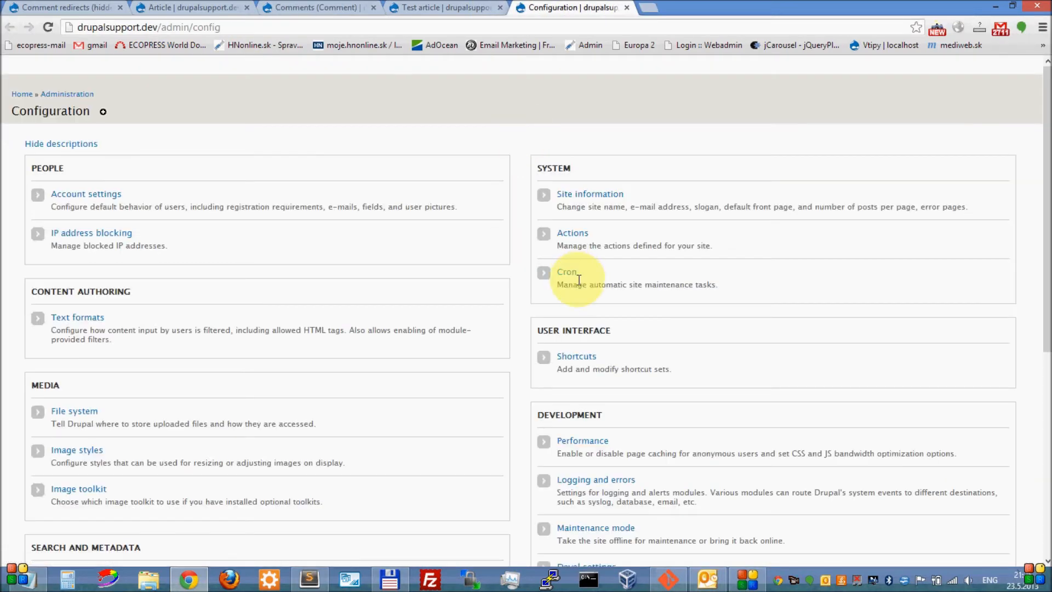
scroll(586, 285, "down", 2)
left_click(580, 310)
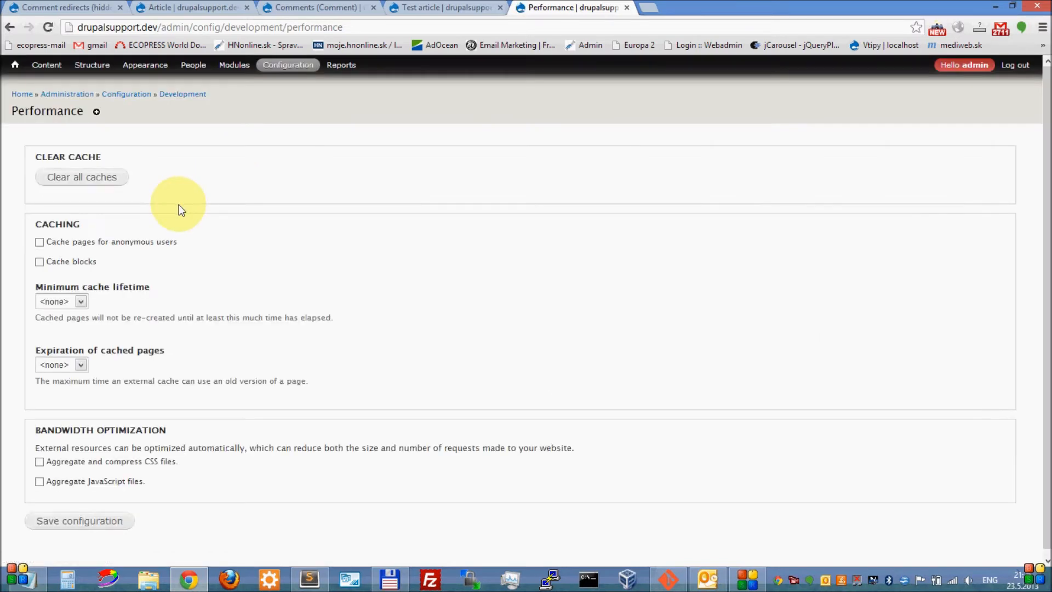
left_click(116, 178)
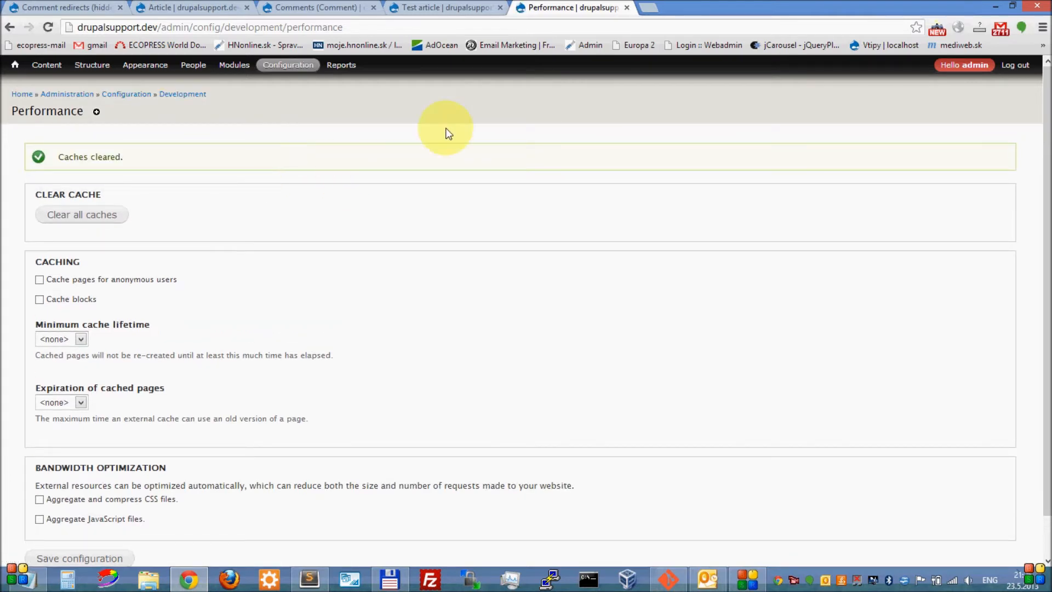
Step: Check the Test article page, return to the Comments view and highlight the view's machine name in its address
left_click(437, 6)
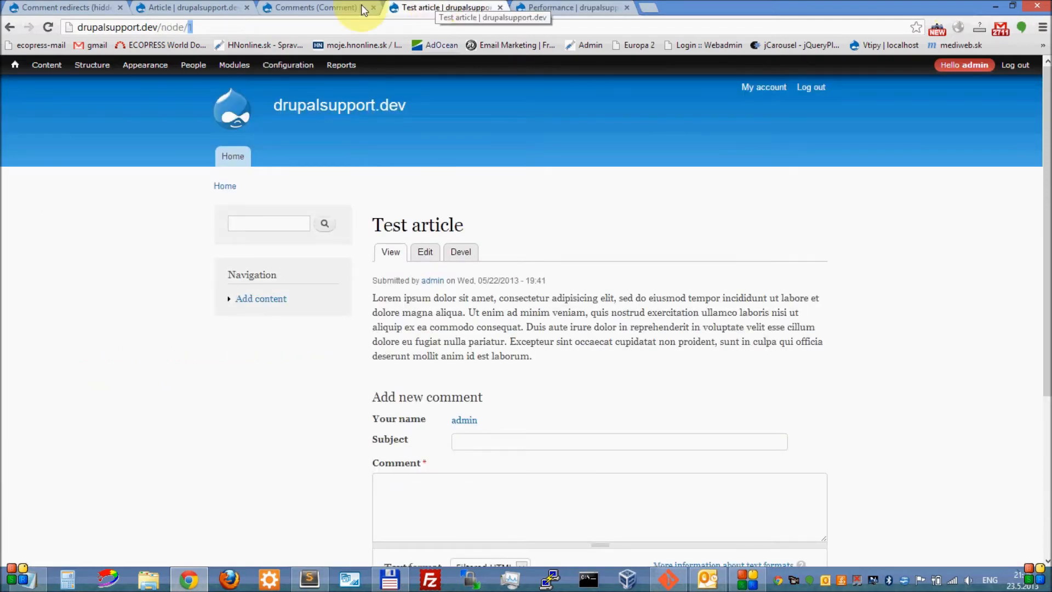
left_click(310, 7)
mouse_move(288, 64)
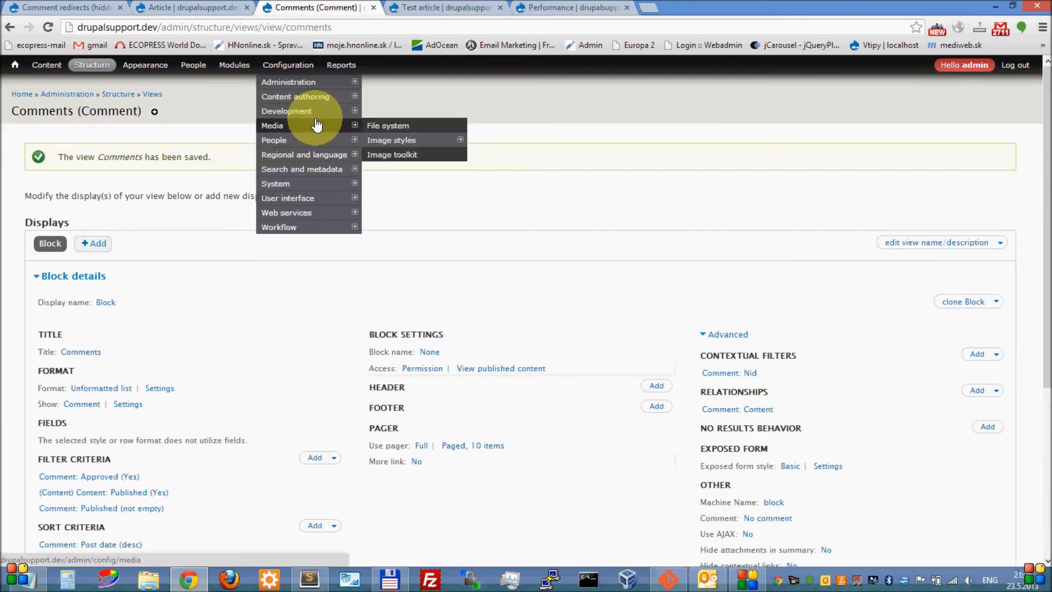
mouse_move(328, 111)
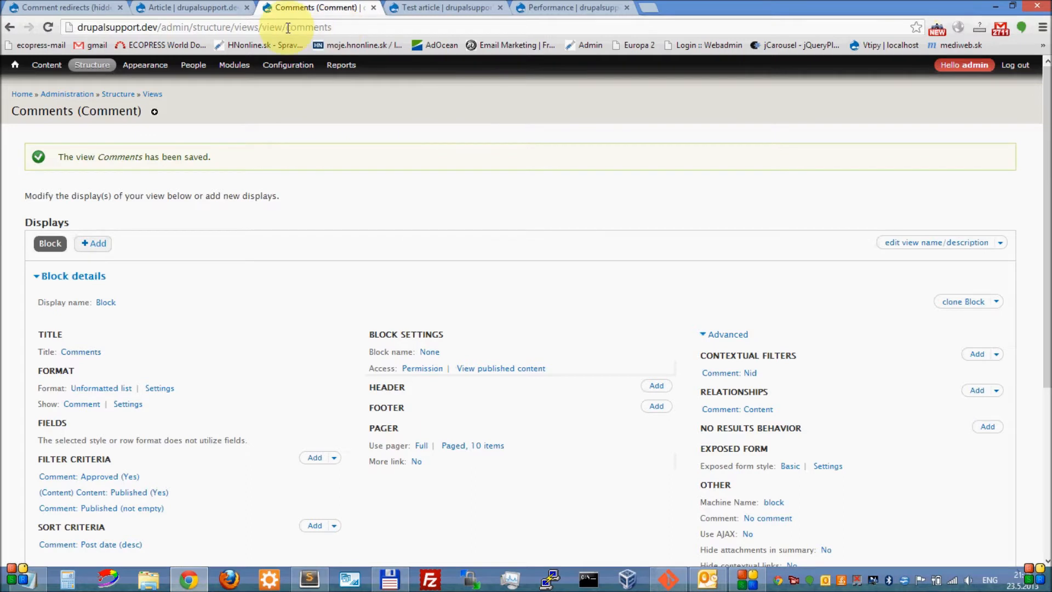
double_click(339, 29)
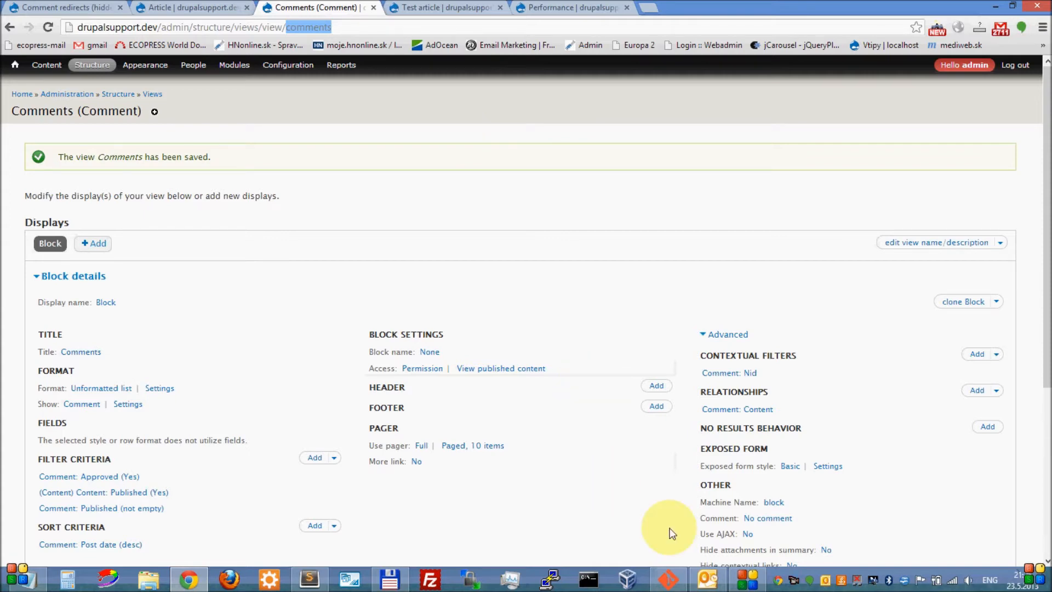
Step: In Git Bash, run the MySQL query select * from block where module = "views" order by delta asc;
left_click(676, 581)
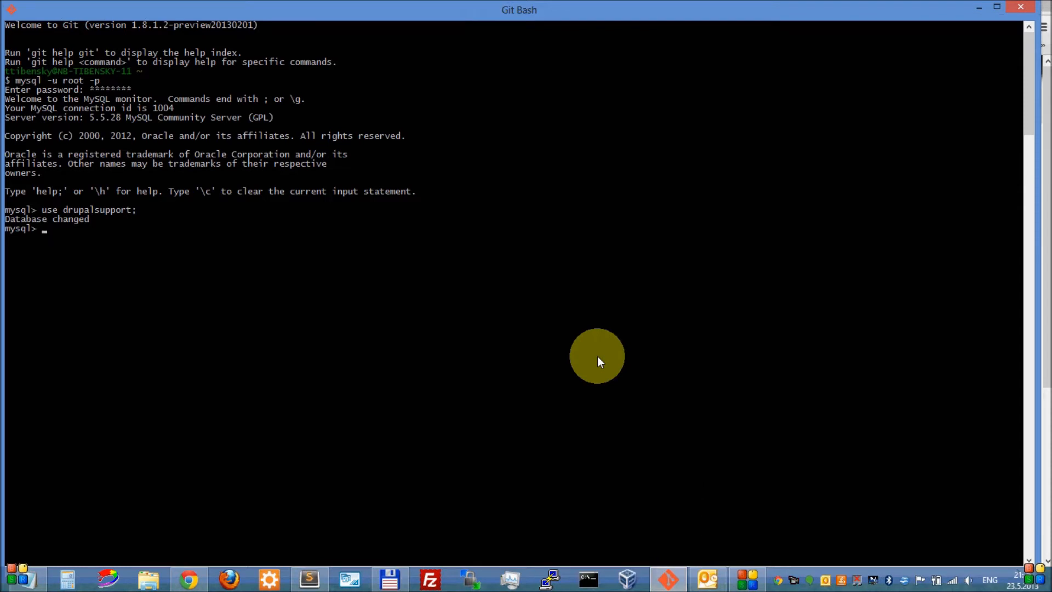
type("select * from block where delta")
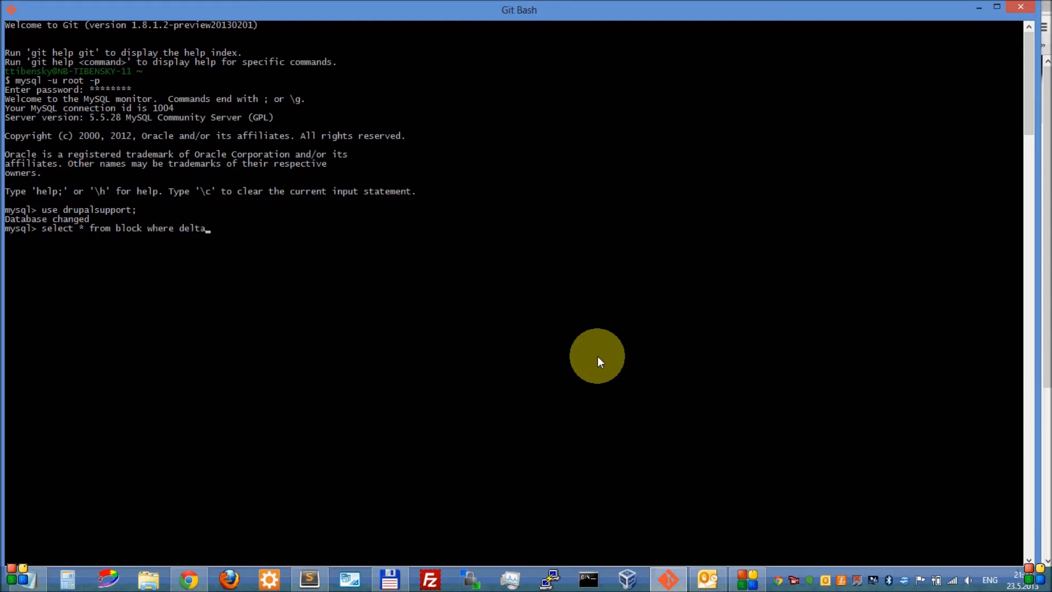
type(" = \"views\" order by")
key("BackSpace")
key("BackSpace")
key("BackSpace")
key("BackSpace")
key("BackSpace")
key("BackSpace")
type("modules")
key("BackSpace")
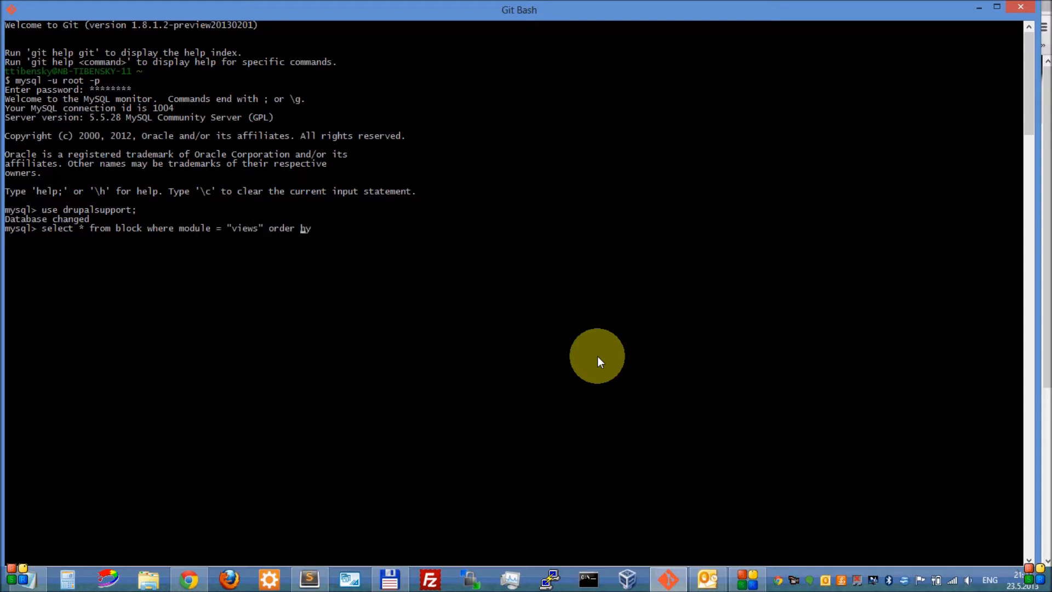
type("delta")
key("BackSpace")
key("BackSpace")
type("da")
key("BackSpace")
key("BackSpace")
type("ta asc;")
key("Return")
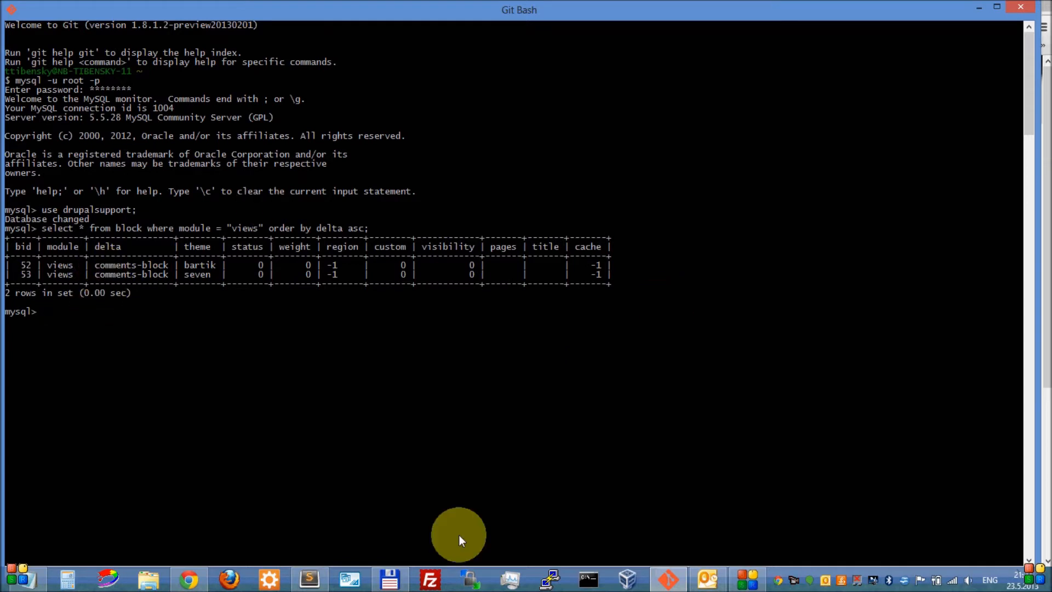
Step: Switch to Sublime Text and uncomment the print mymodule_block_render('views', '') line in the sites templates node.tpl.php
left_click(309, 579)
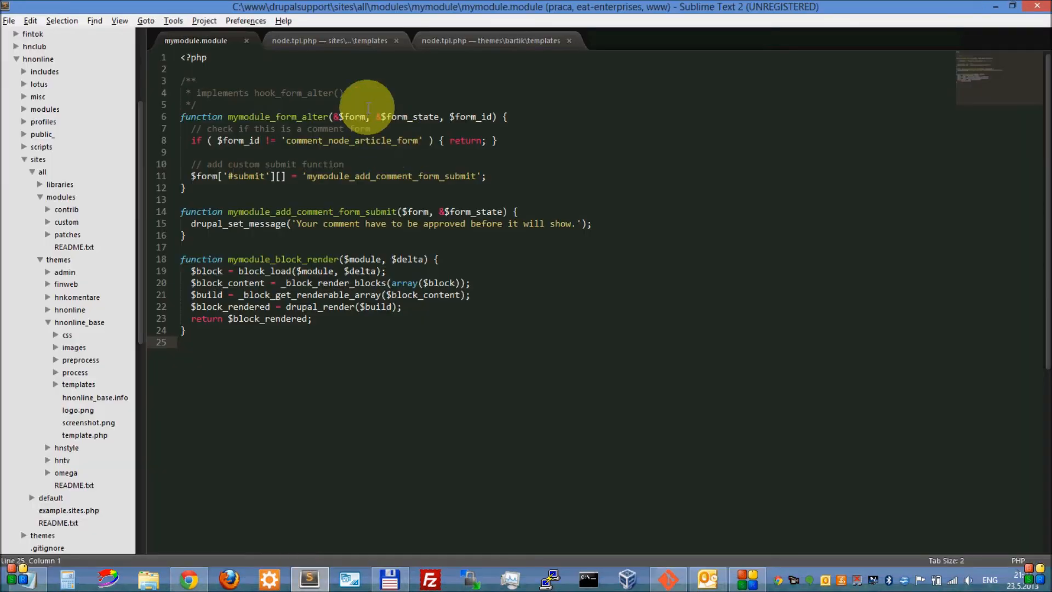
left_click(331, 42)
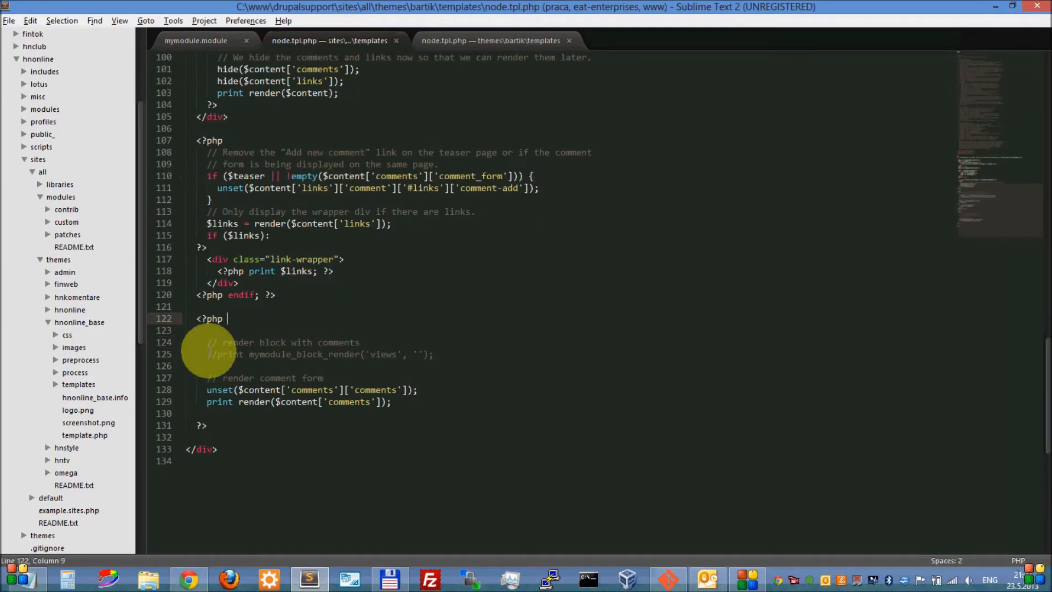
left_click(217, 355)
key("BackSpace")
key("BackSpace")
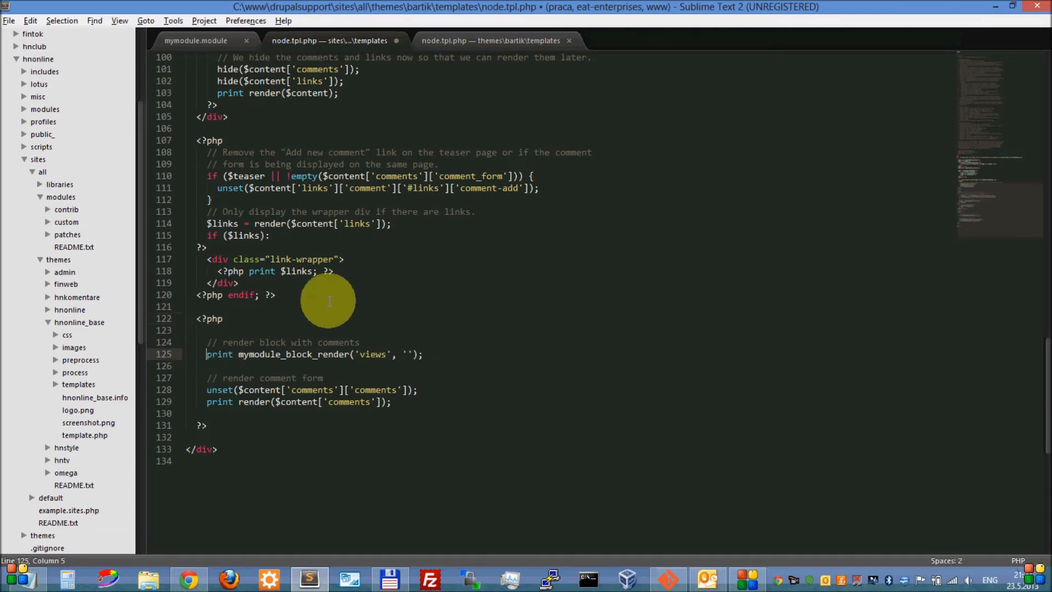
Step: Highlight the block render call's 'views' argument and check it against the module and delta columns of the Git Bash query result
left_click_drag(280, 354, 369, 354)
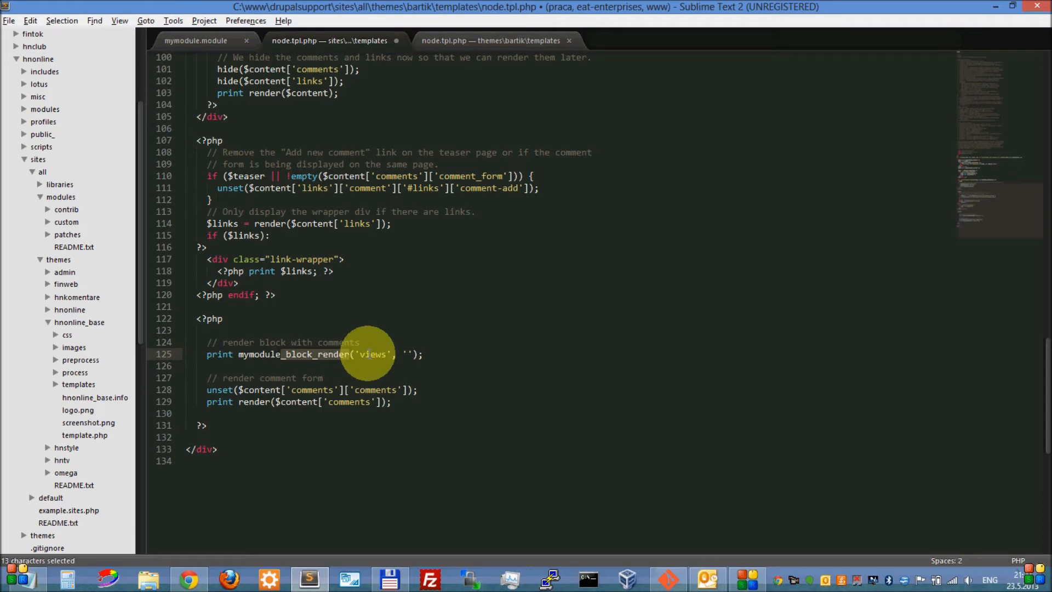
double_click(371, 354)
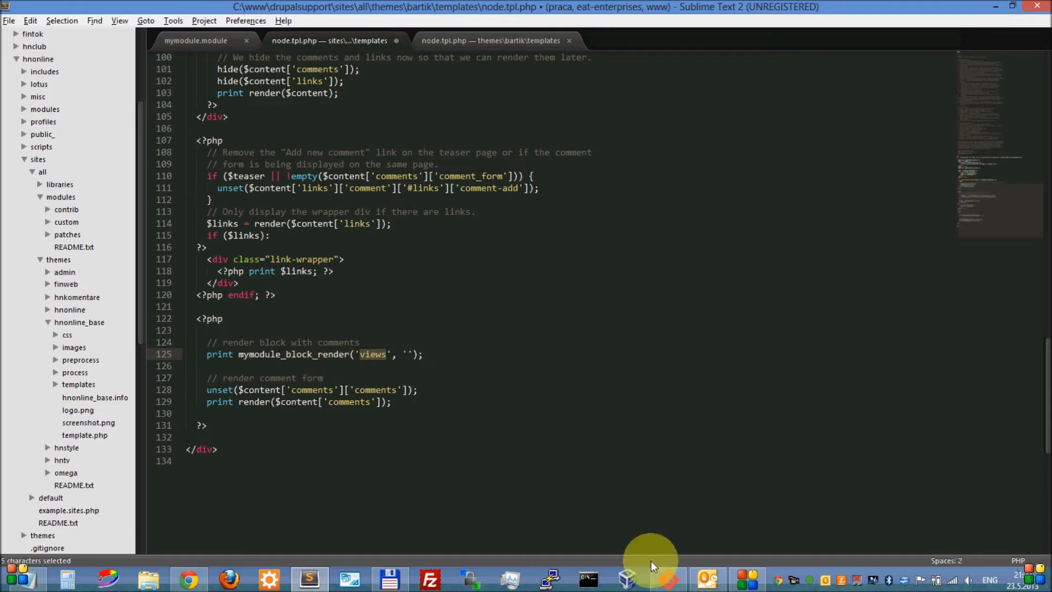
left_click(661, 584)
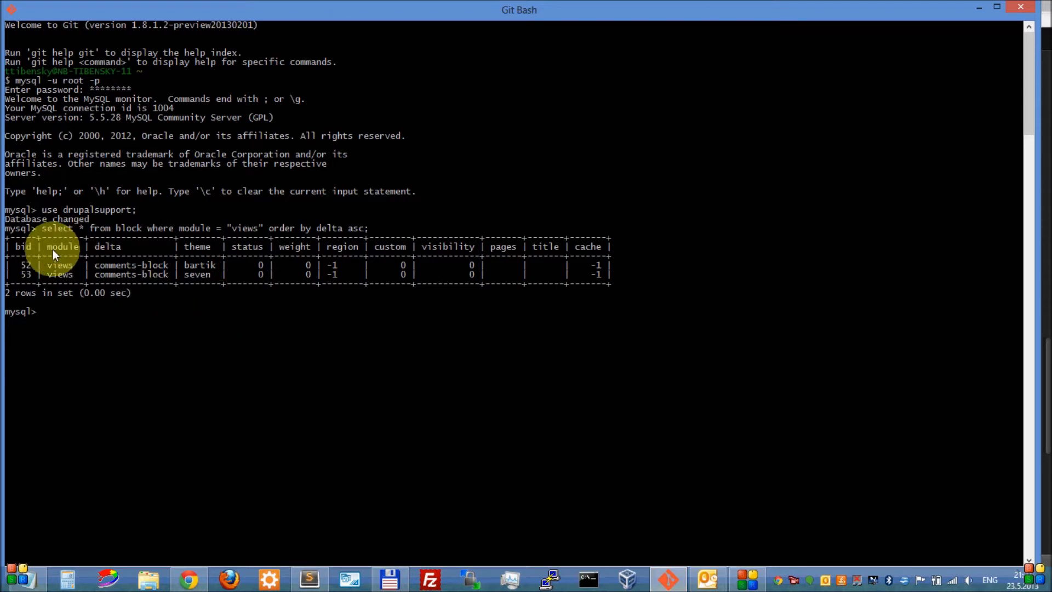
mouse_move(192, 575)
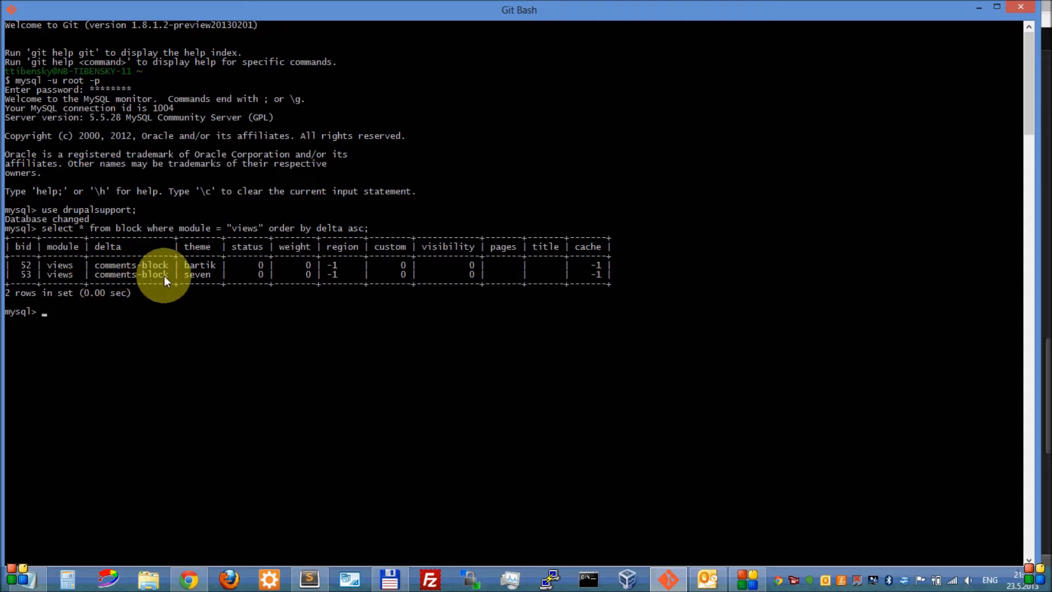
left_click(188, 579)
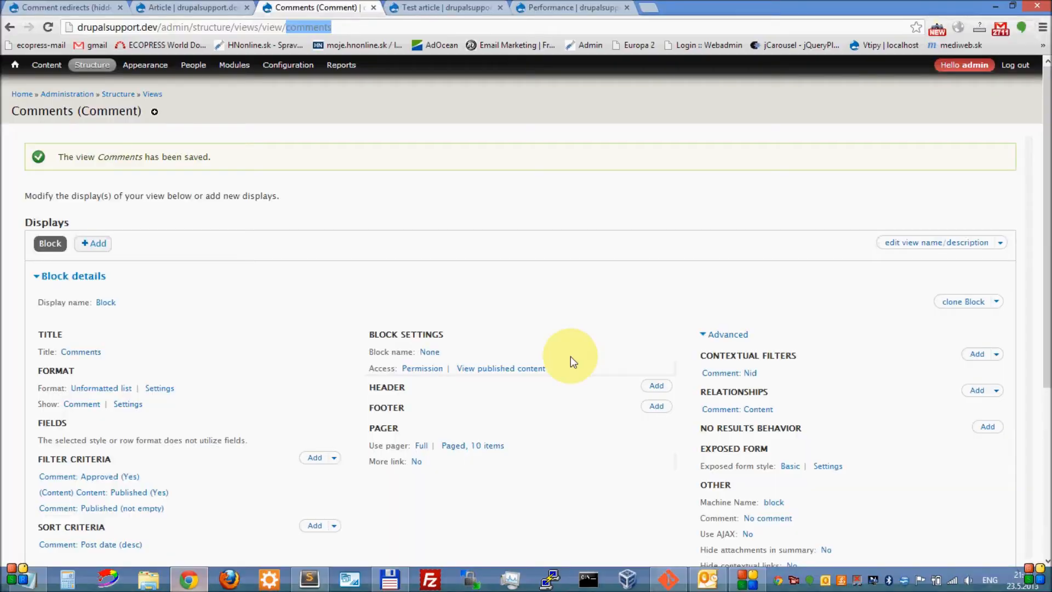
Step: In Sublime Text, set the second argument of mymodule_block_render to 'comments-block' and save the template
left_click(309, 579)
left_click(408, 355)
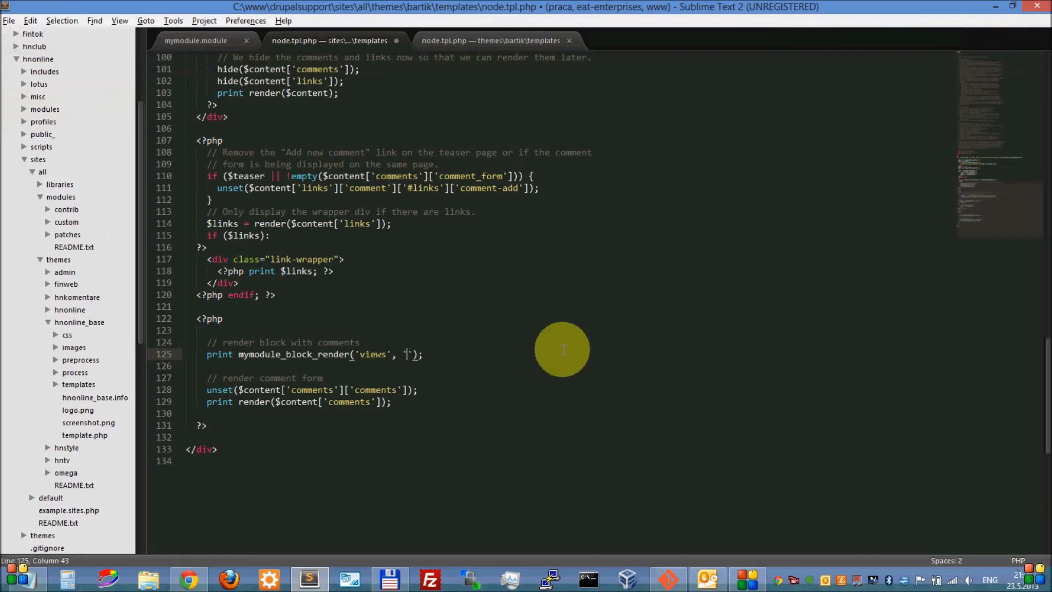
type("com")
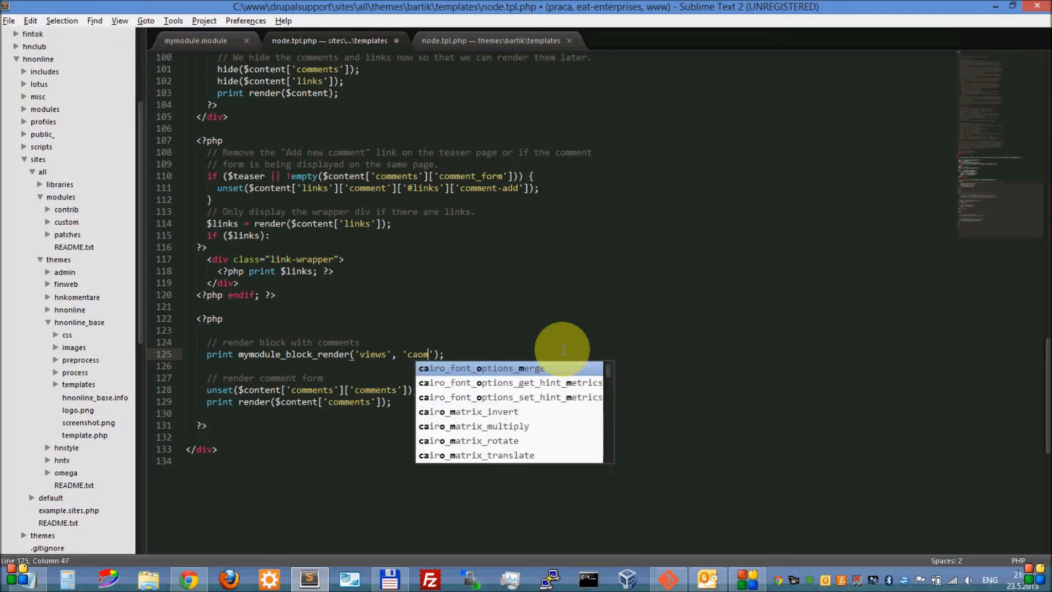
type("men")
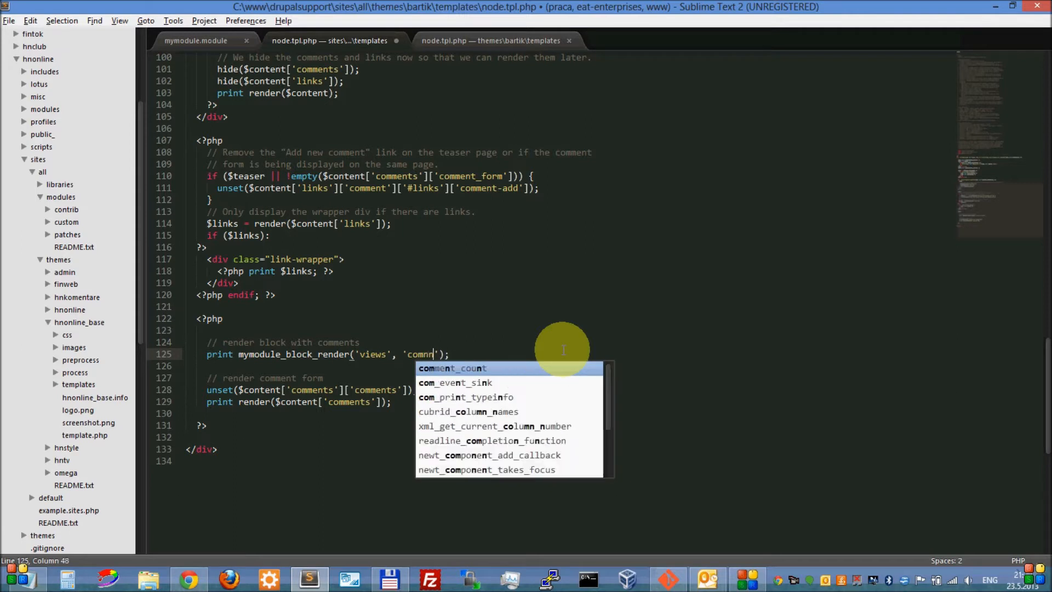
type("ts-block")
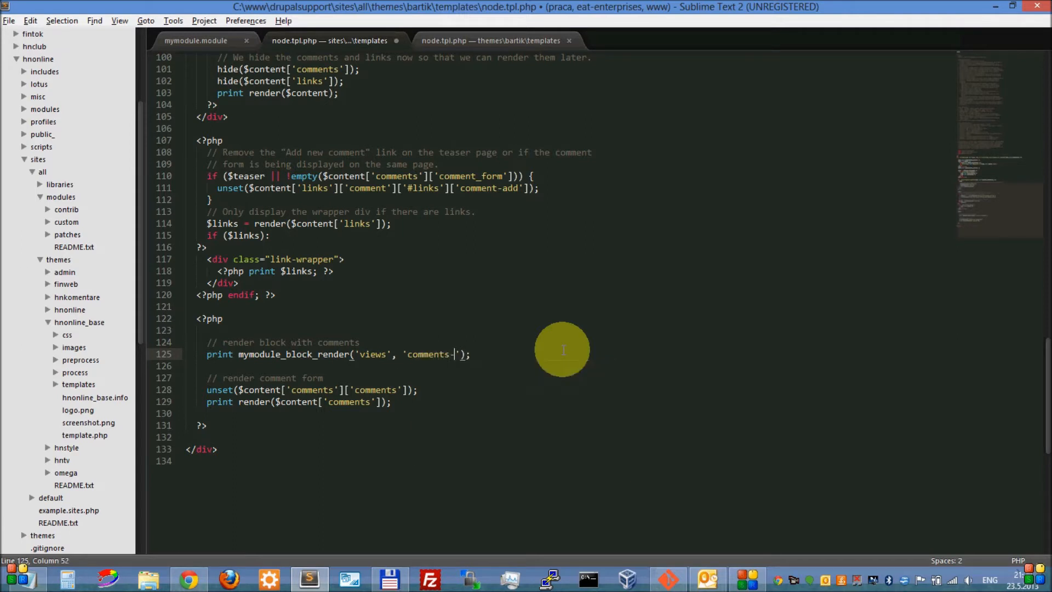
key("ctrl+s")
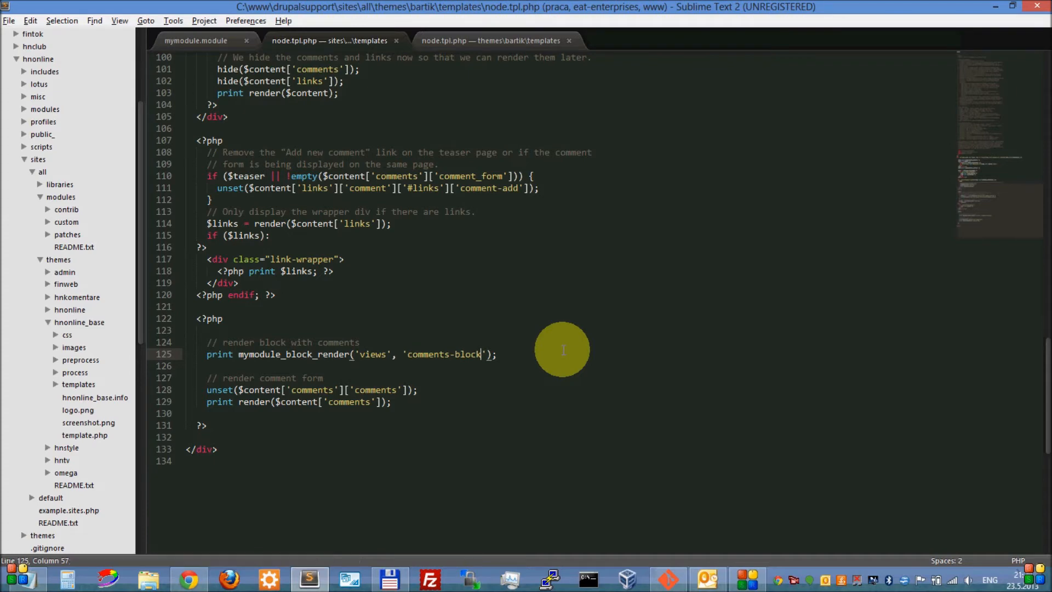
Step: Switch to Chrome and reload the Test article page
left_click(189, 580)
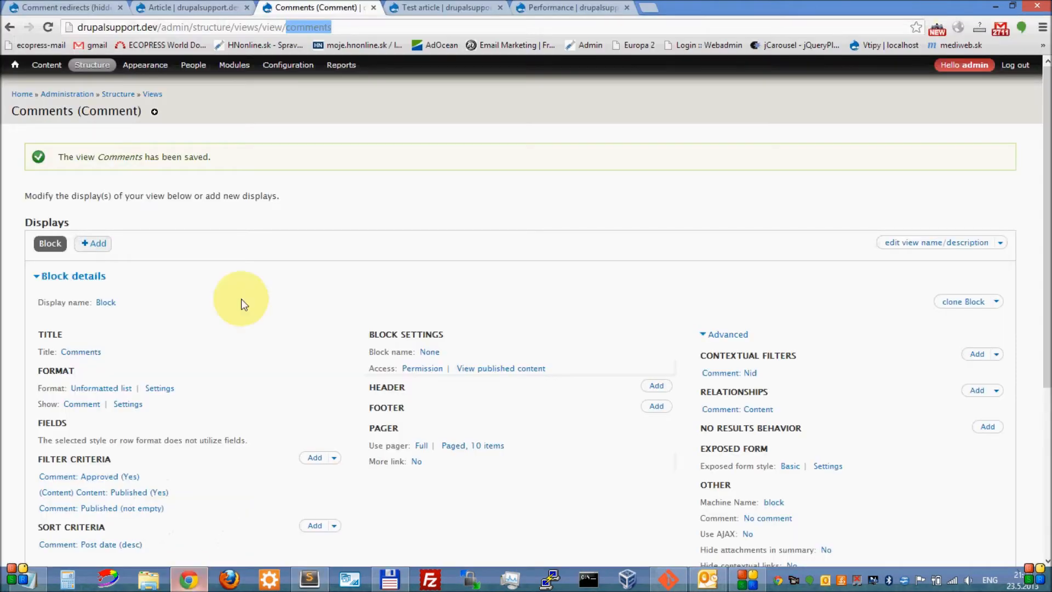
left_click(442, 6)
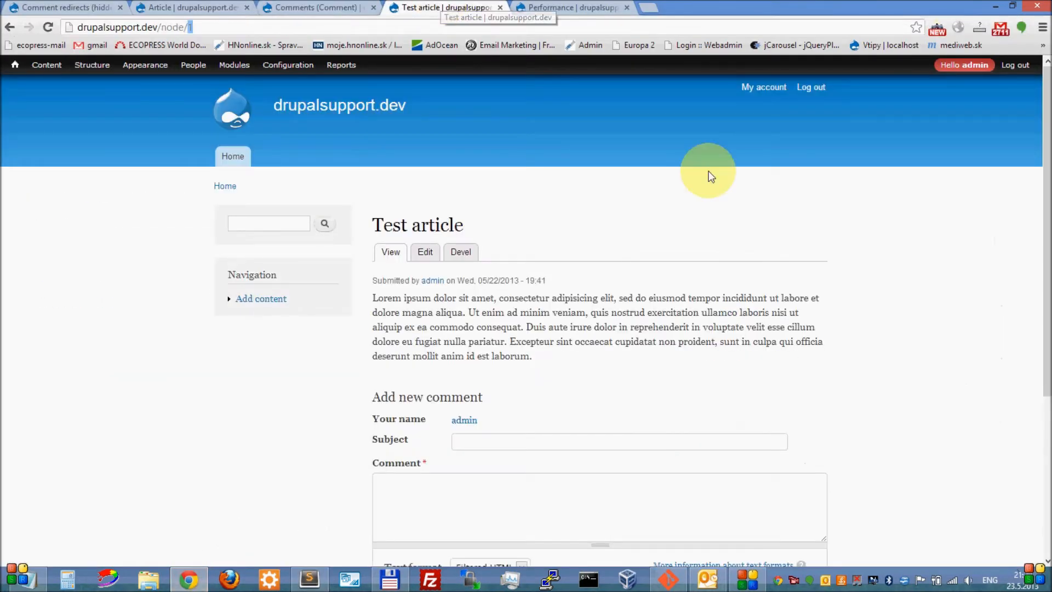
scroll(707, 172, "down", 3)
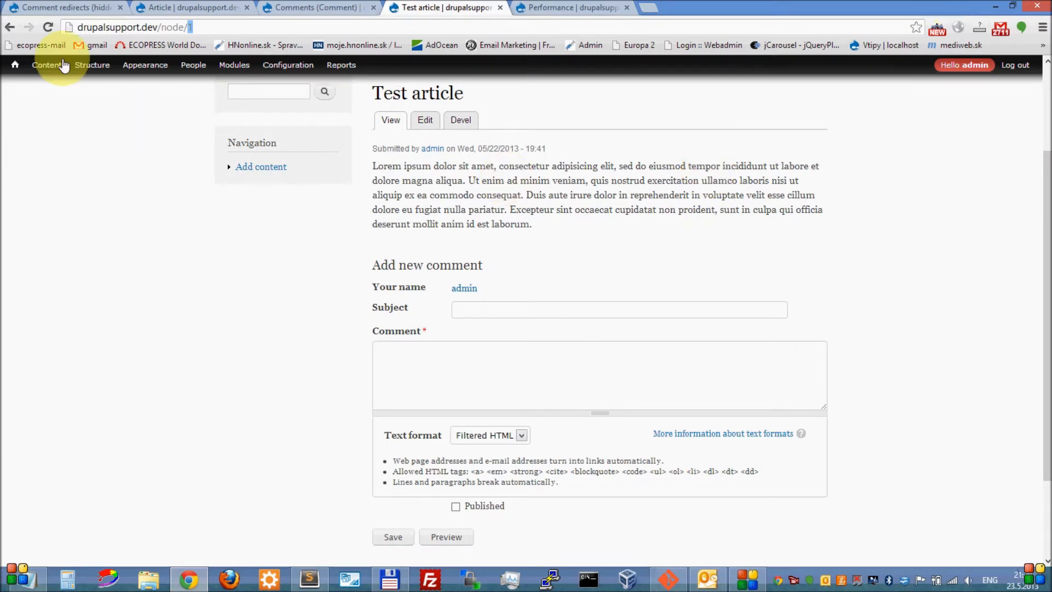
left_click(50, 25)
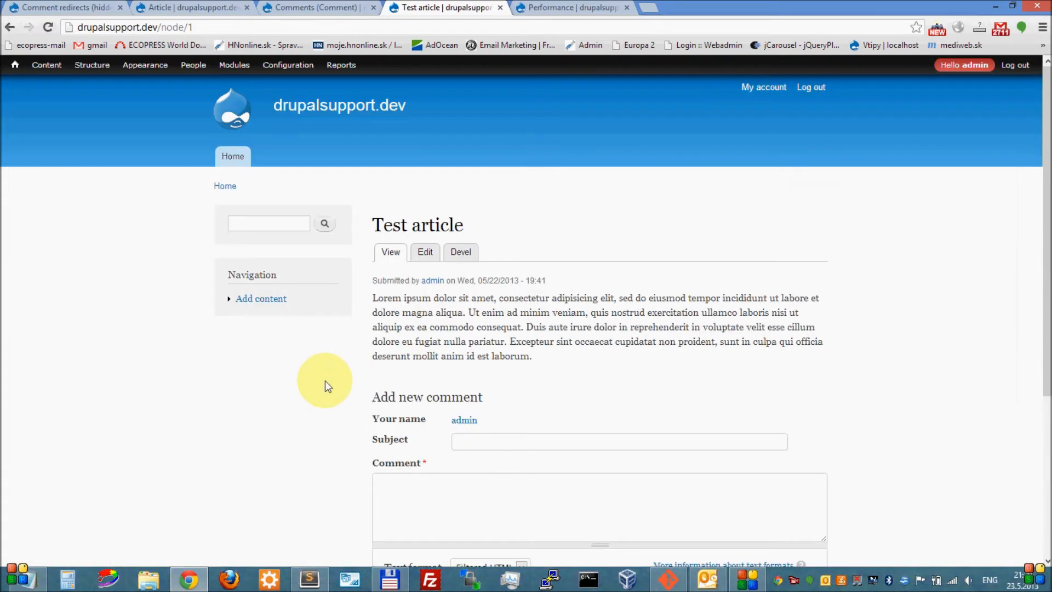
Step: Examine the comment form under the article, trying its Published checkbox on and off
scroll(323, 351, "down", 2)
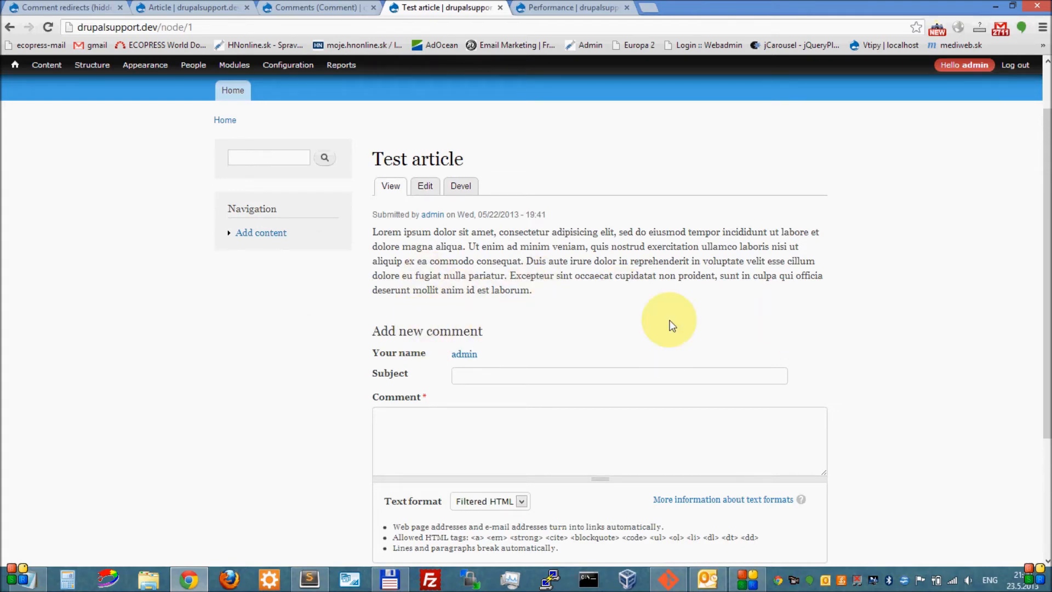
scroll(435, 252, "down", 3)
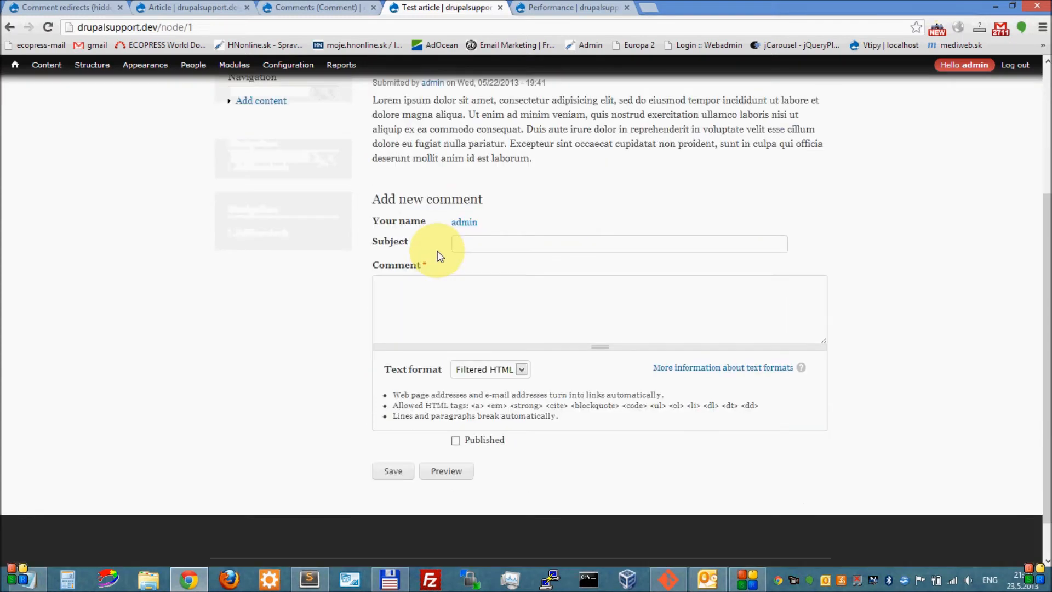
scroll(678, 310, "down", 1)
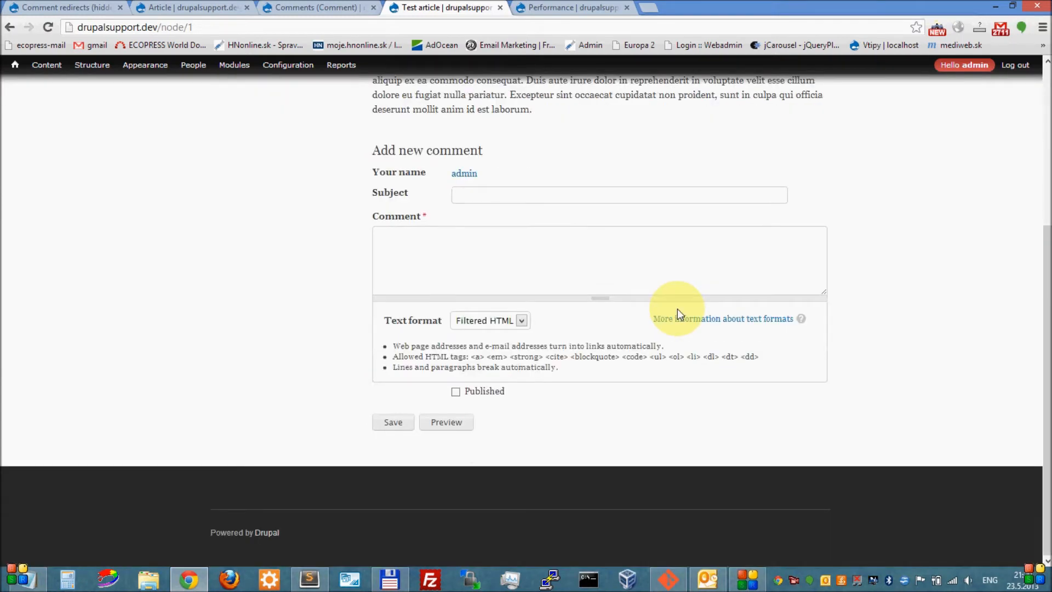
scroll(677, 308, "up", 1)
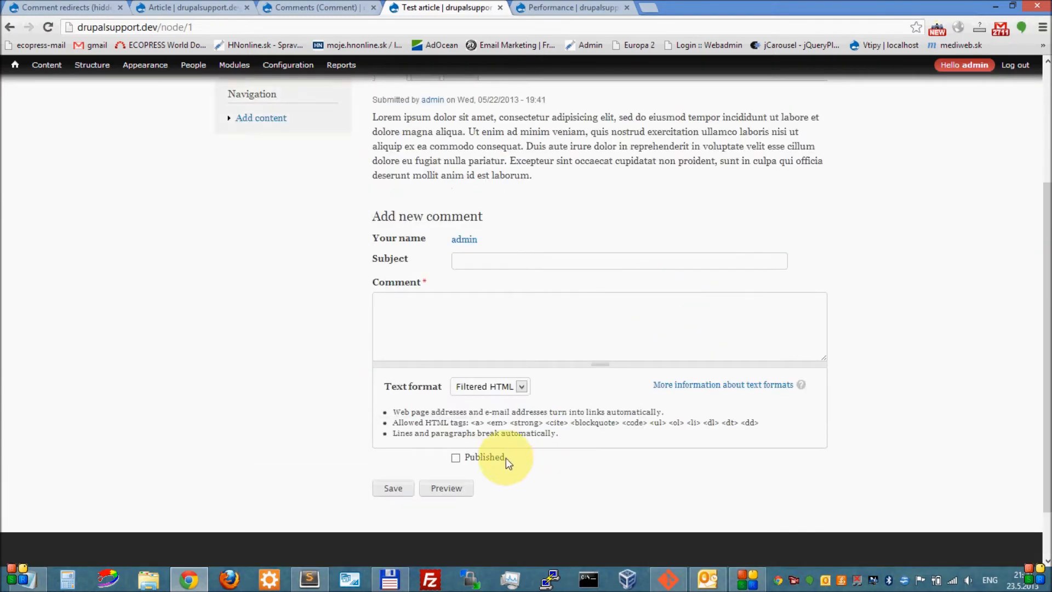
left_click_drag(505, 458, 455, 462)
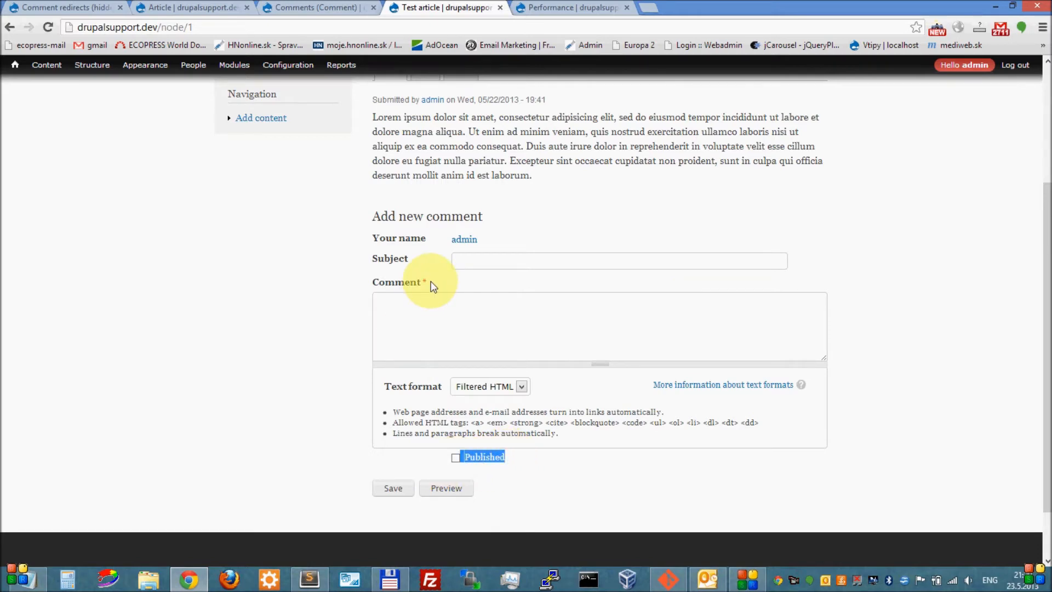
left_click(464, 459)
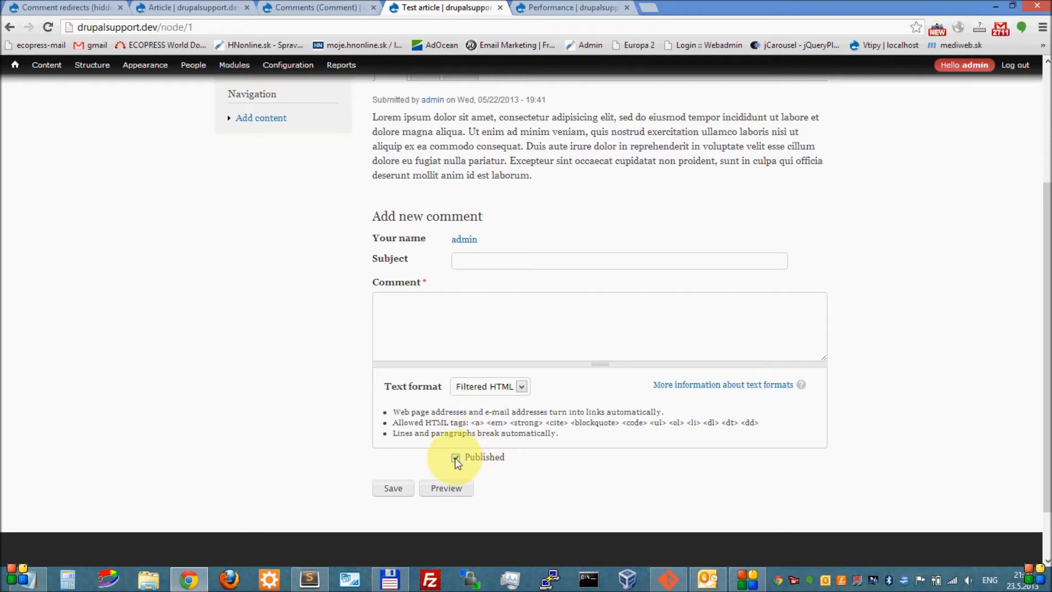
scroll(476, 428, "up", 1)
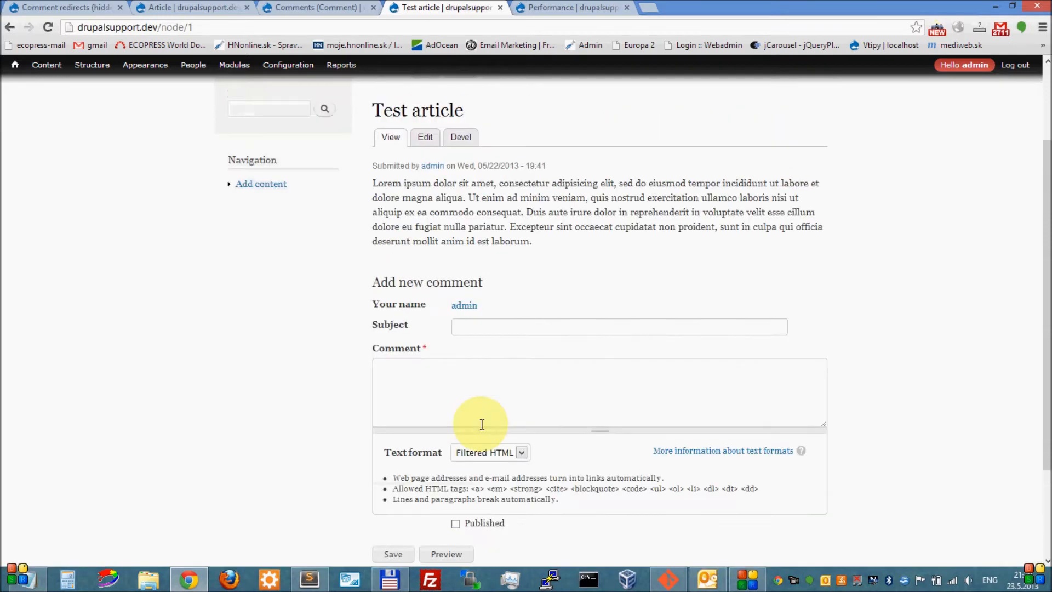
scroll(387, 369, "down", 1)
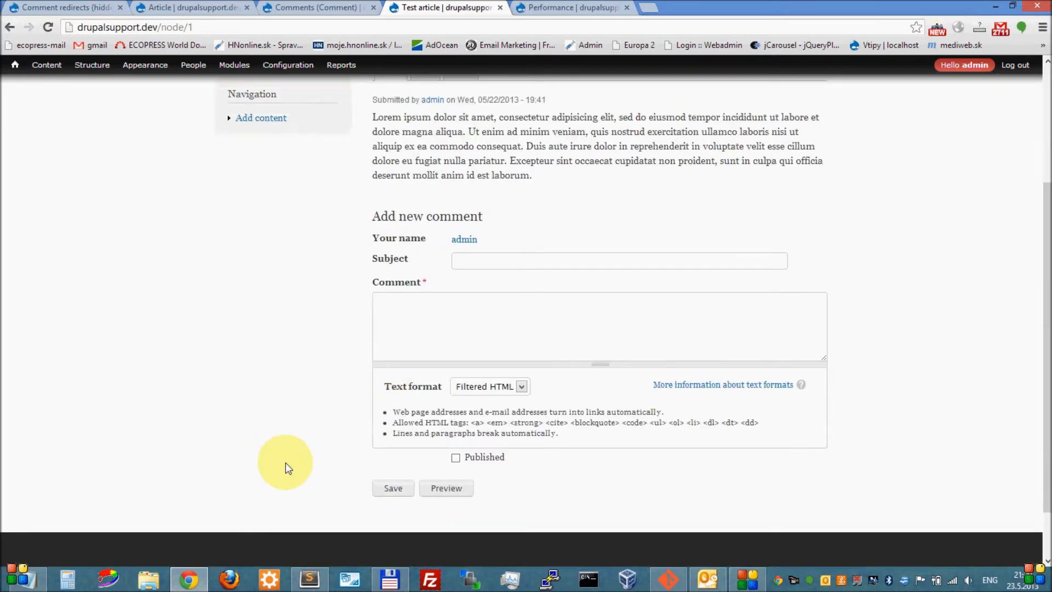
Step: Switch to Sublime Text and review the mymodule_form_alter function and its comment_node_article_form condition in mymodule.module
left_click(312, 579)
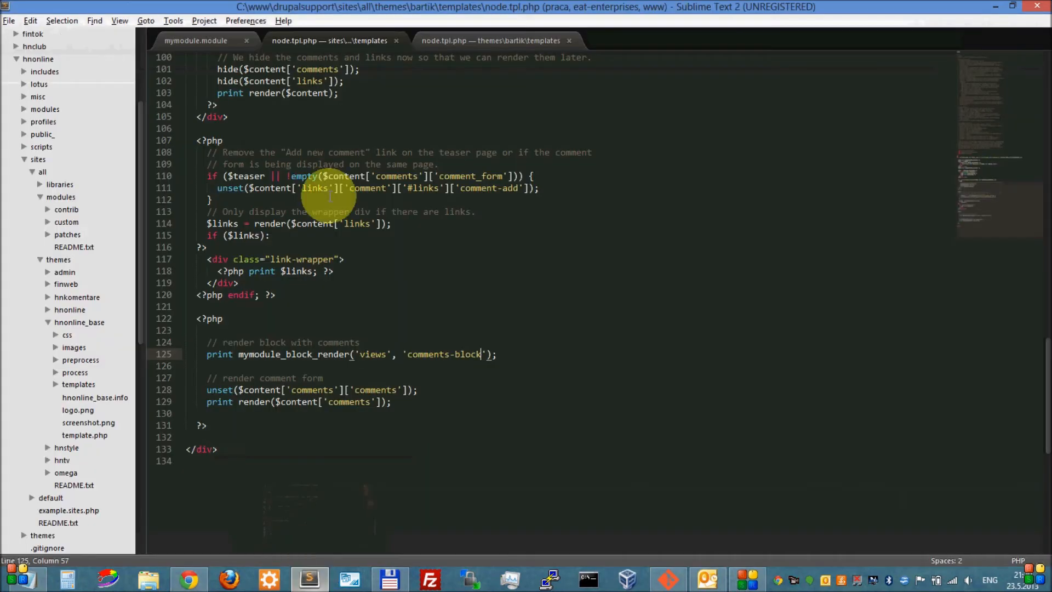
left_click(215, 37)
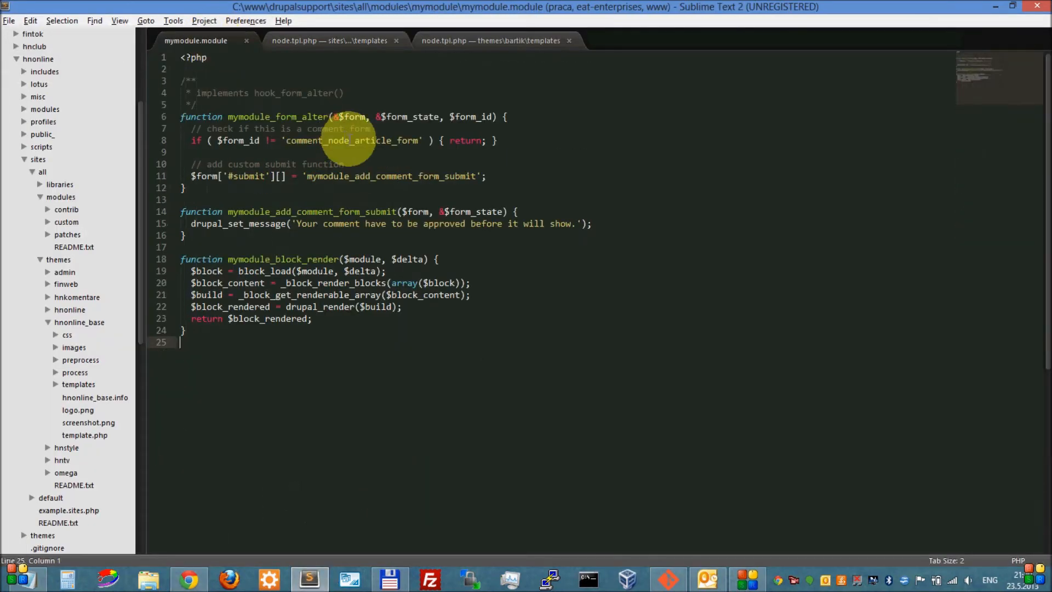
left_click_drag(200, 188, 254, 89)
left_click(259, 104)
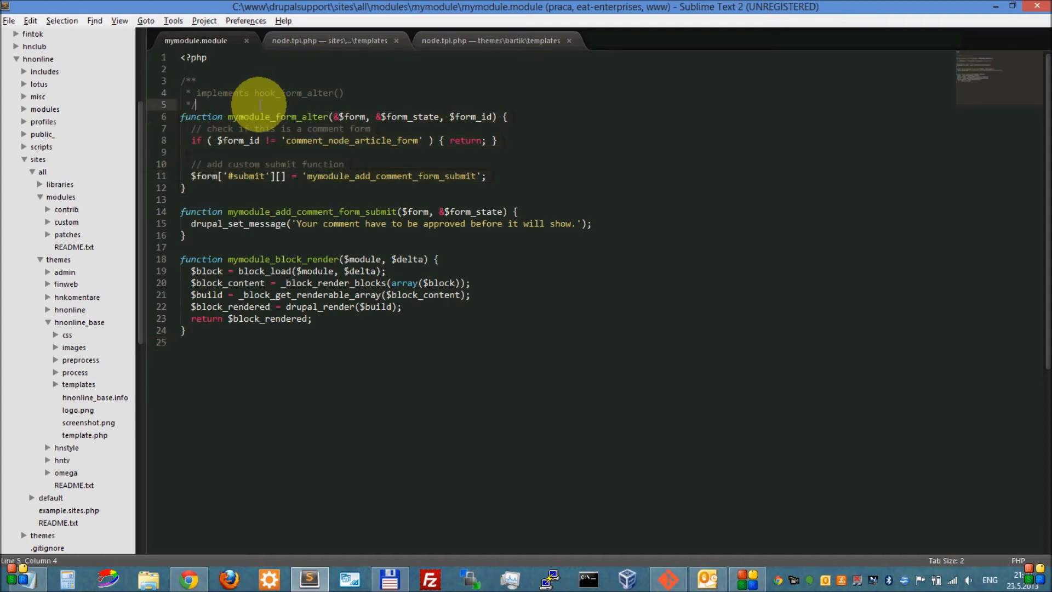
left_click_drag(271, 117, 329, 116)
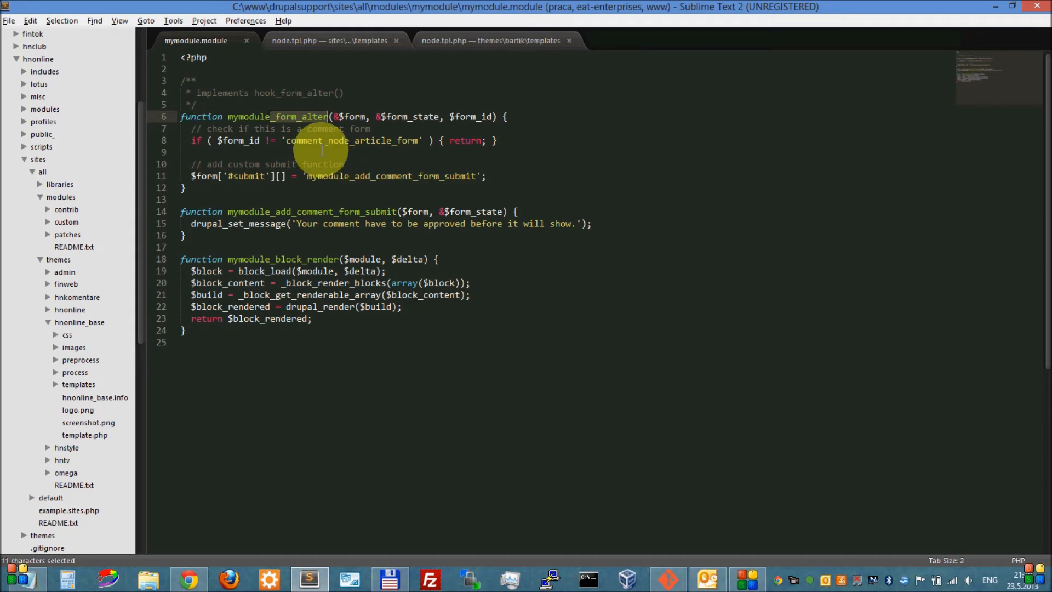
left_click(191, 141)
left_click_drag(191, 141, 433, 140)
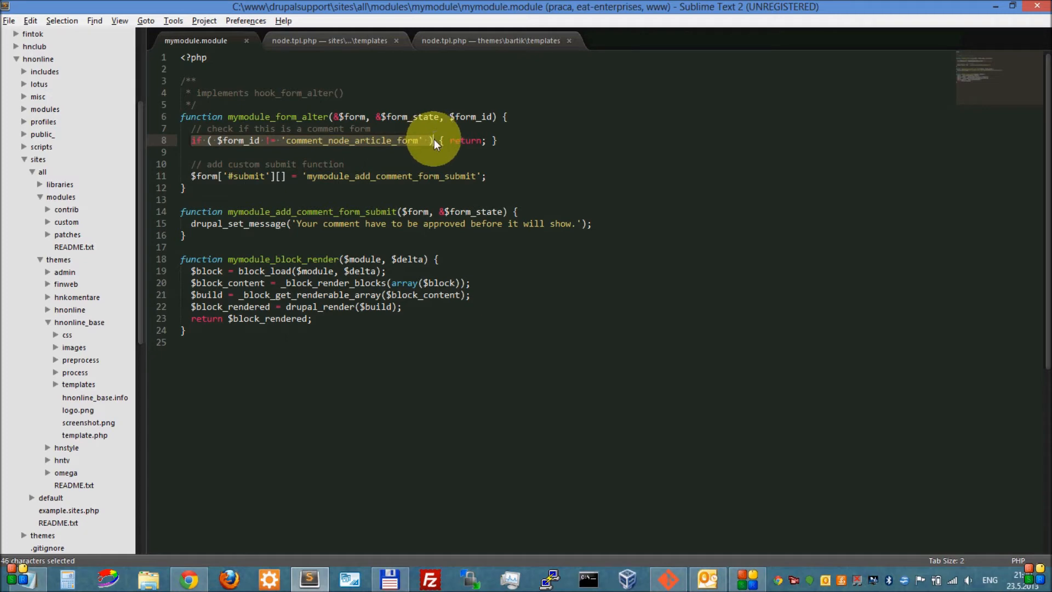
left_click(432, 140)
left_click_drag(266, 141, 286, 141)
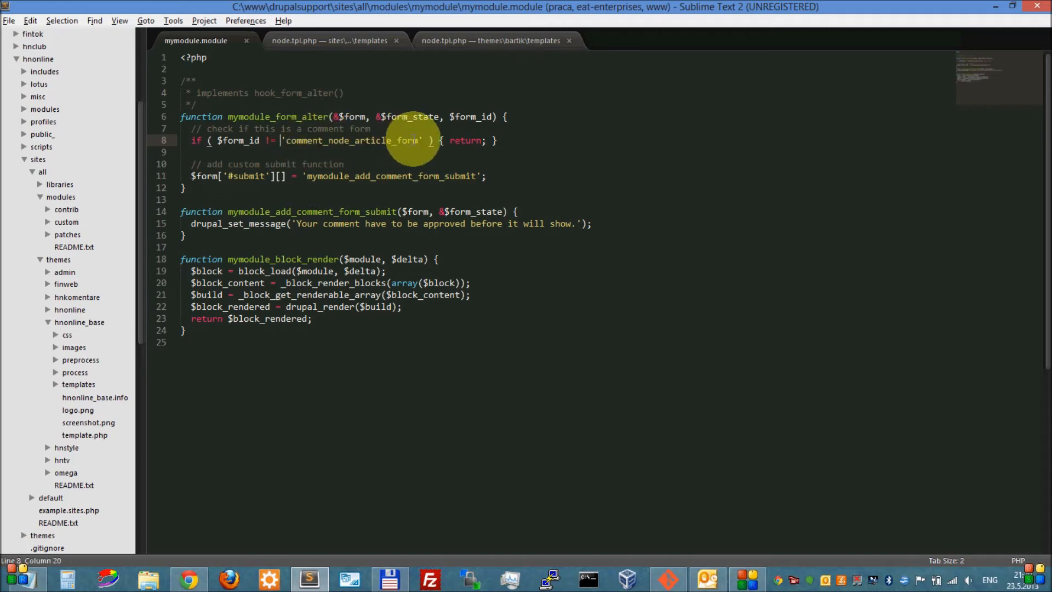
left_click(438, 164)
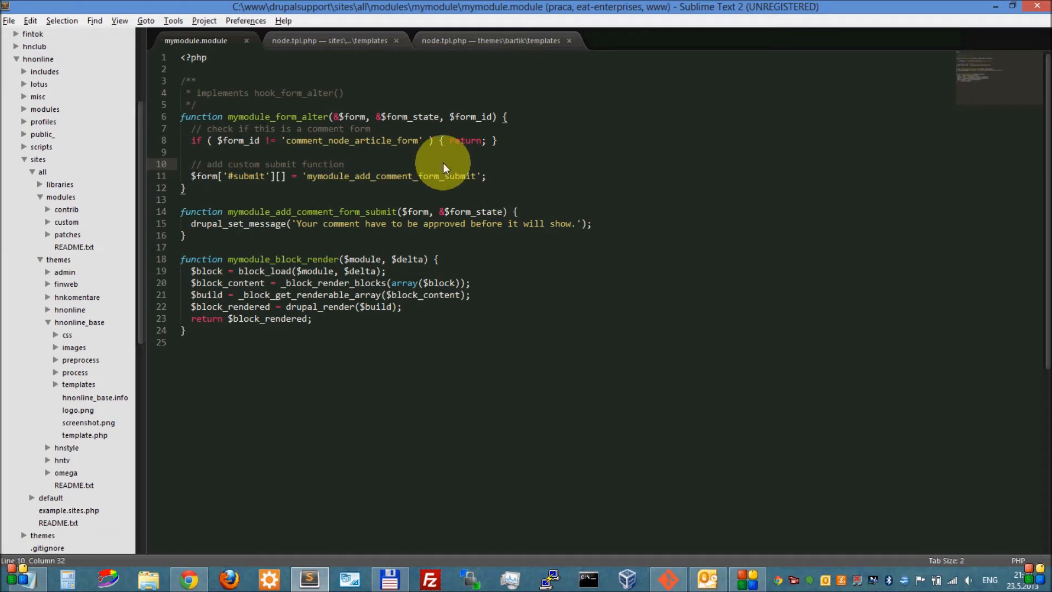
Step: Add the comment line // unset the checkbox below the form ID check in mymodule_form_alter, followed by a new line
left_click(526, 142)
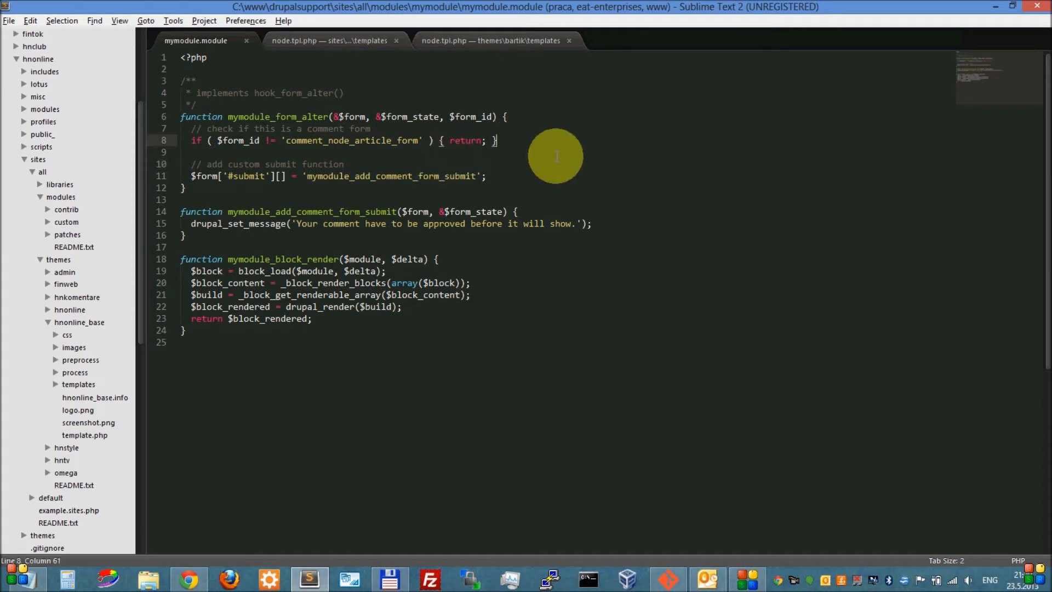
key("Return")
key("Return")
type("// unset the")
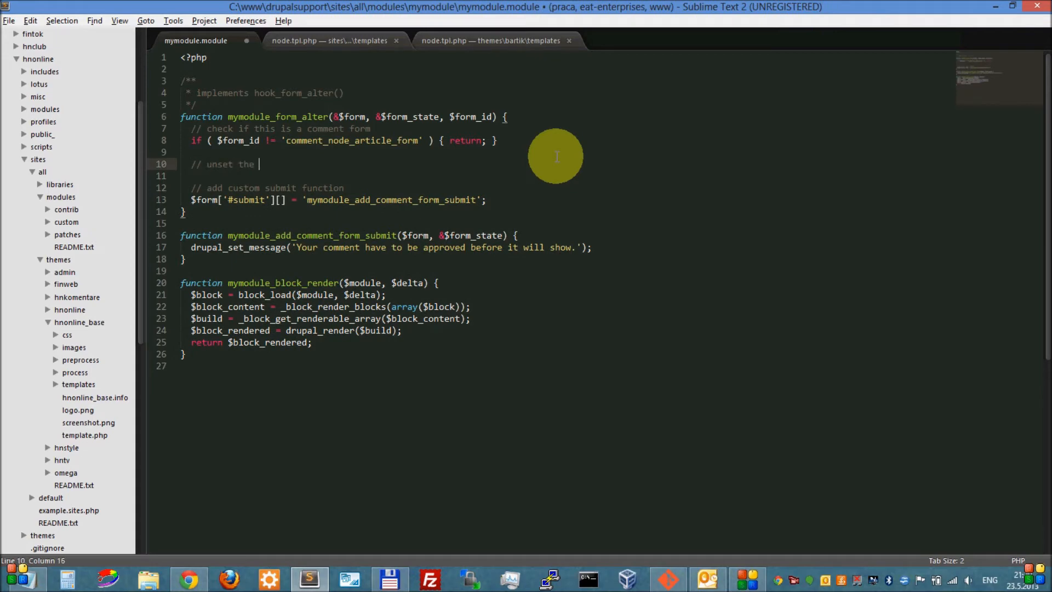
type(" checkbox")
key("Return")
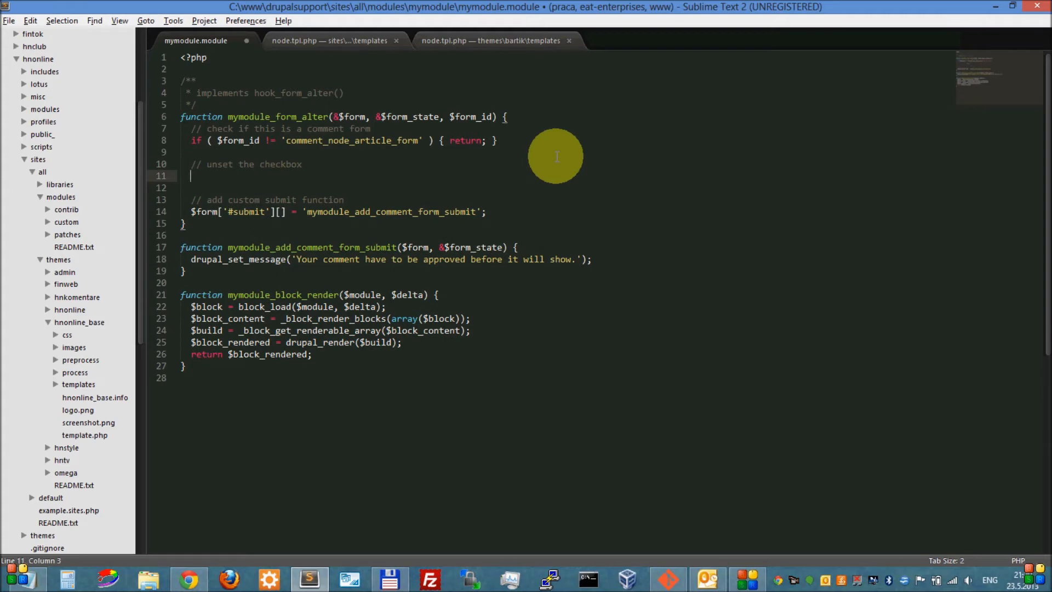
Step: Add unset($form['field_published']); below the unset-the-checkbox comment in mymodule_form_alter and save mymodule.module
type("u")
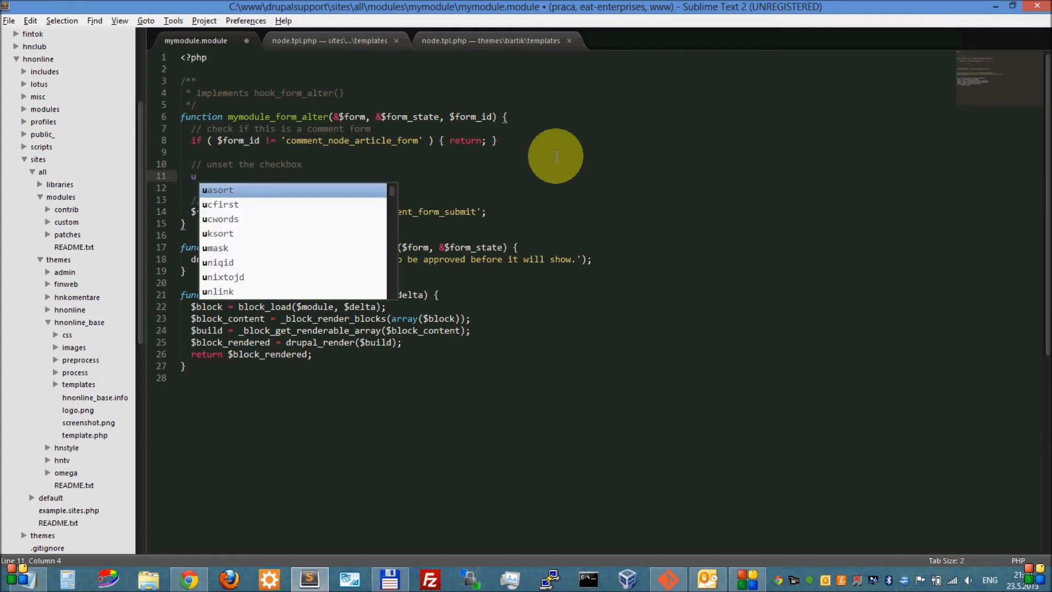
type("nset")
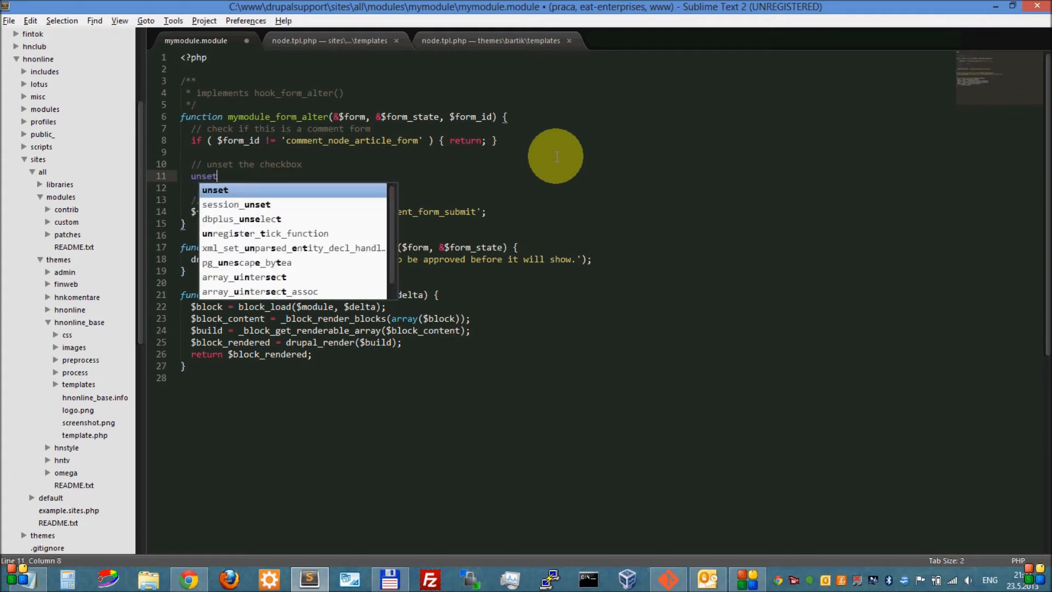
key("Return")
type("$form[")
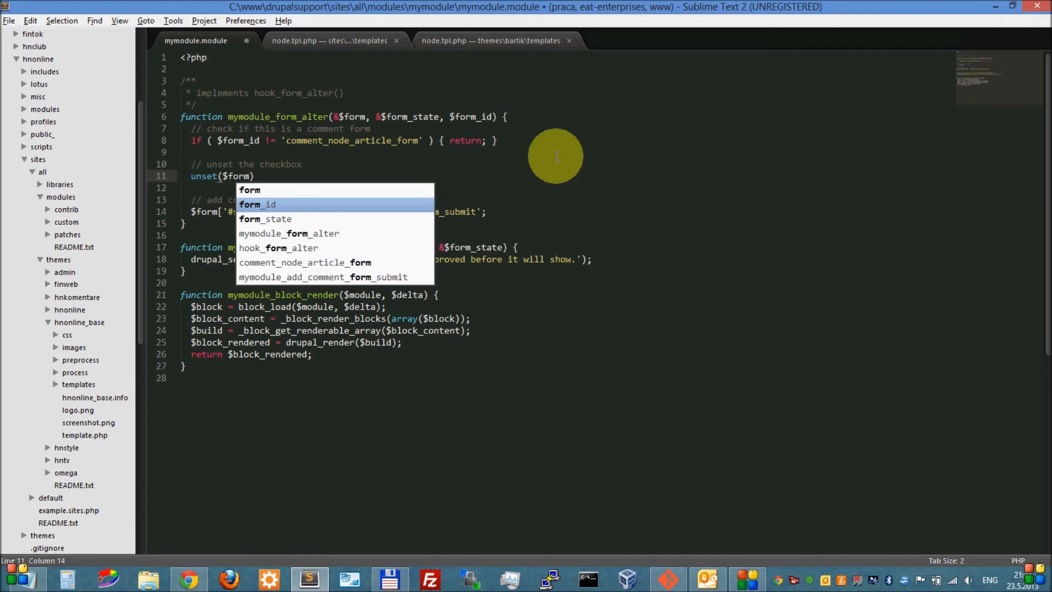
type("'")
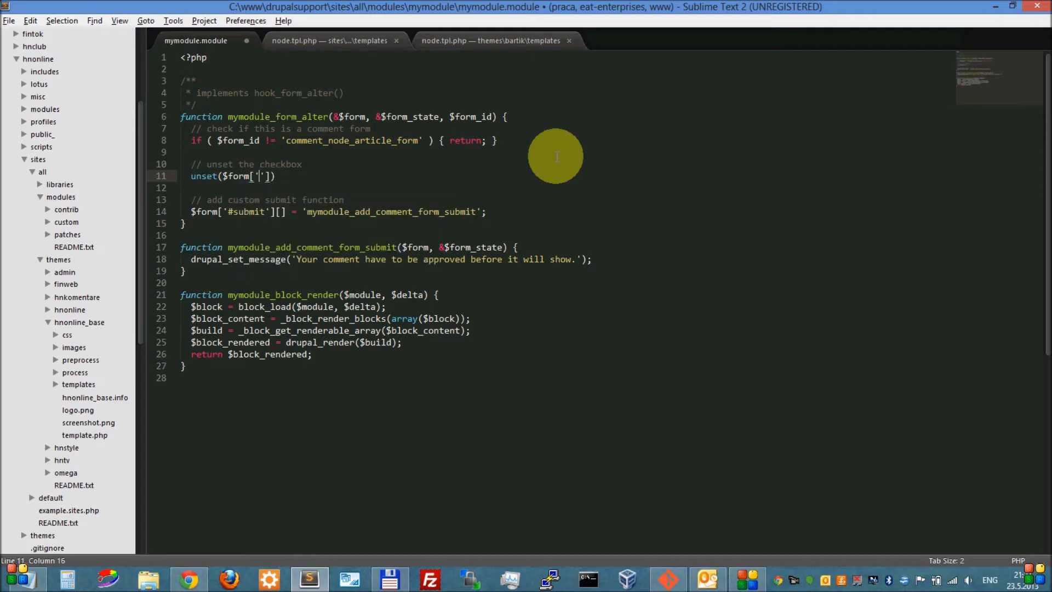
type("field_")
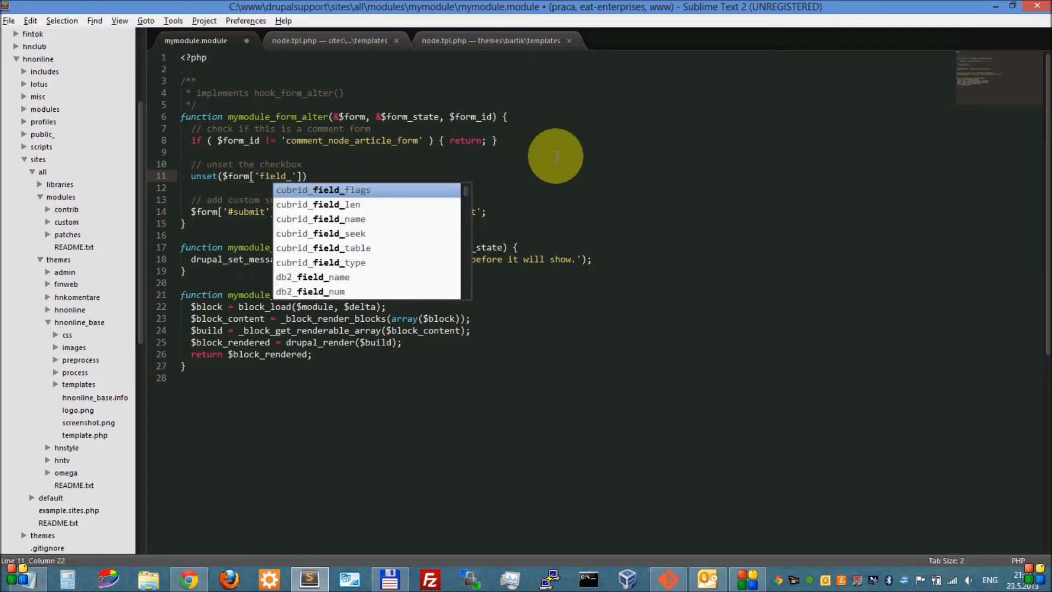
type("published']);")
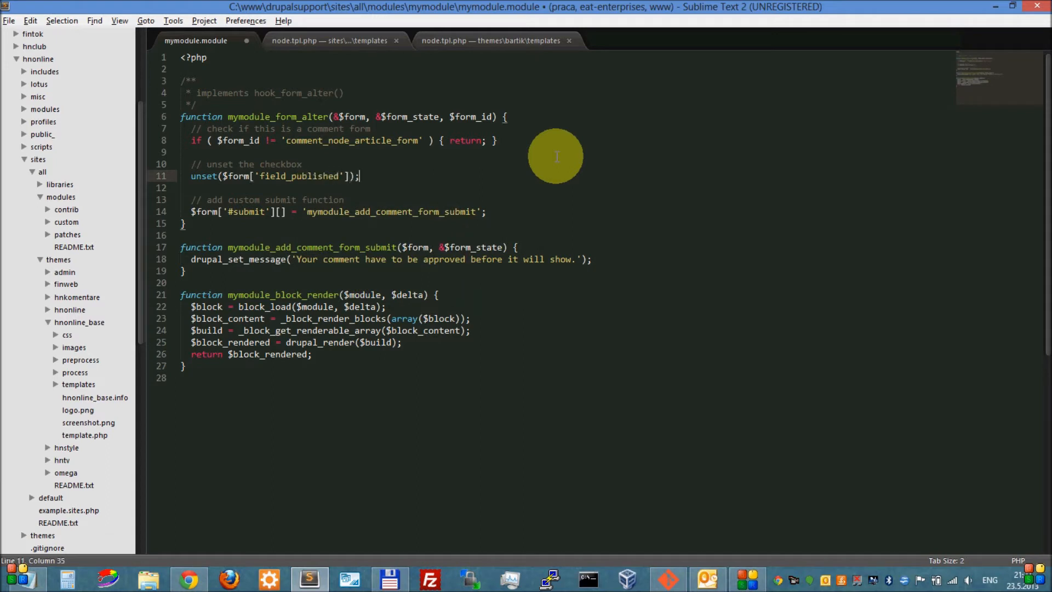
key("ctrl+s")
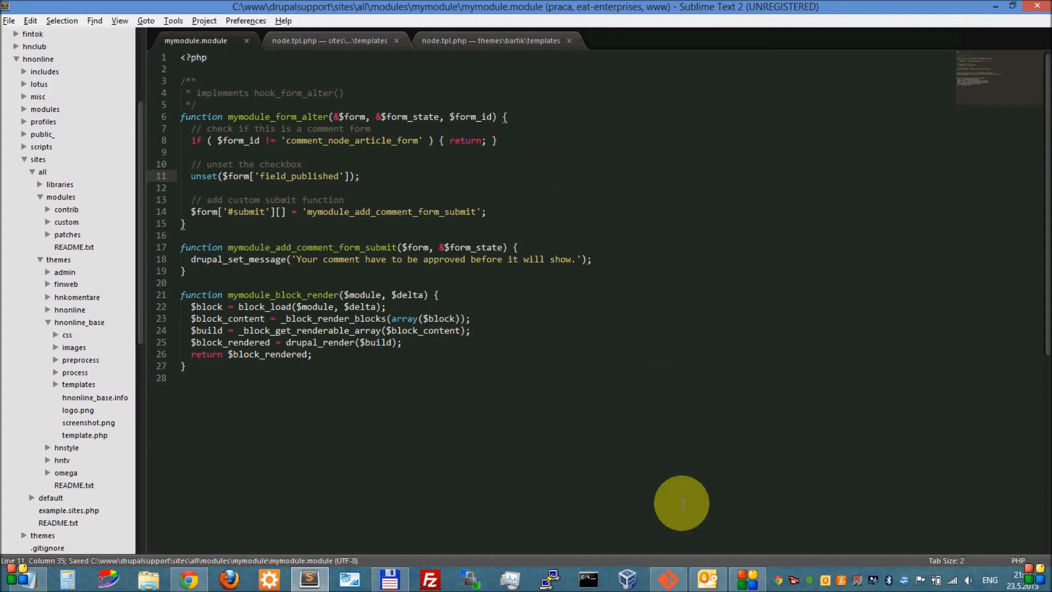
Step: Switch to Chrome, reload the Test article page and check the comment form for the Published checkbox
mouse_move(665, 583)
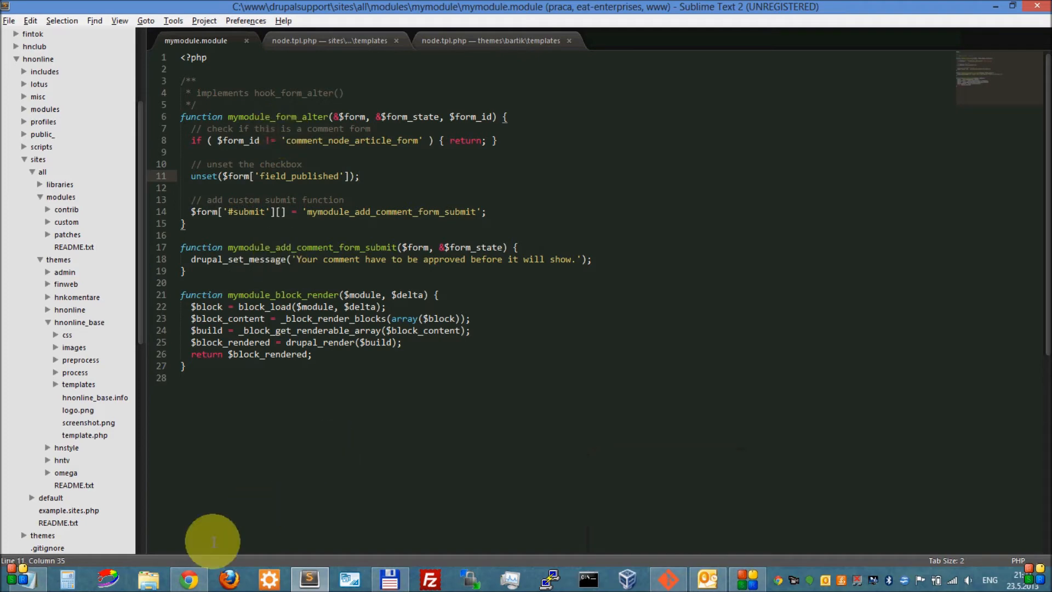
left_click(188, 578)
key("F5")
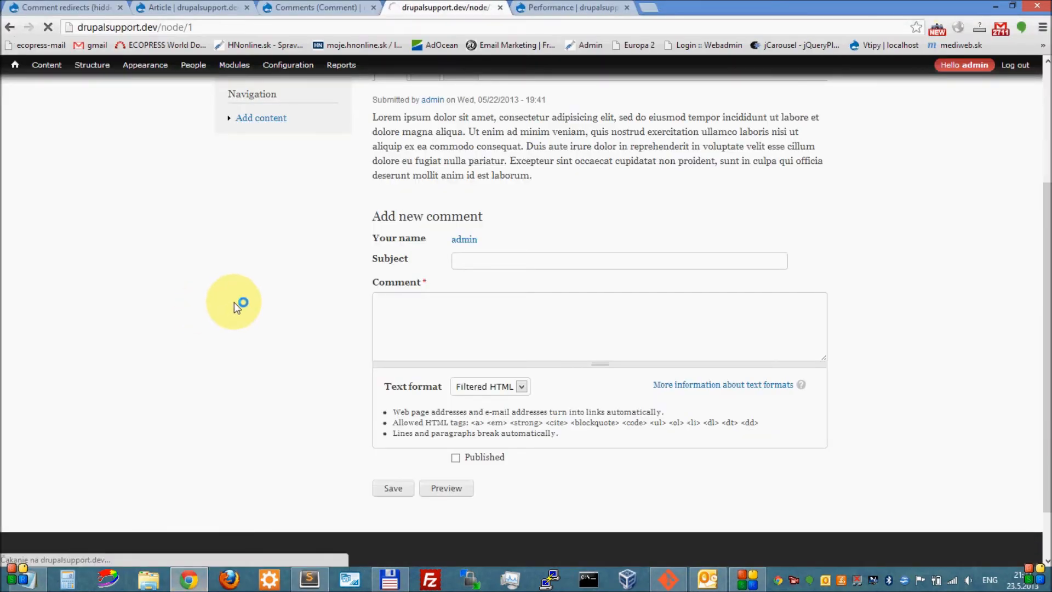
scroll(235, 302, "down", 3)
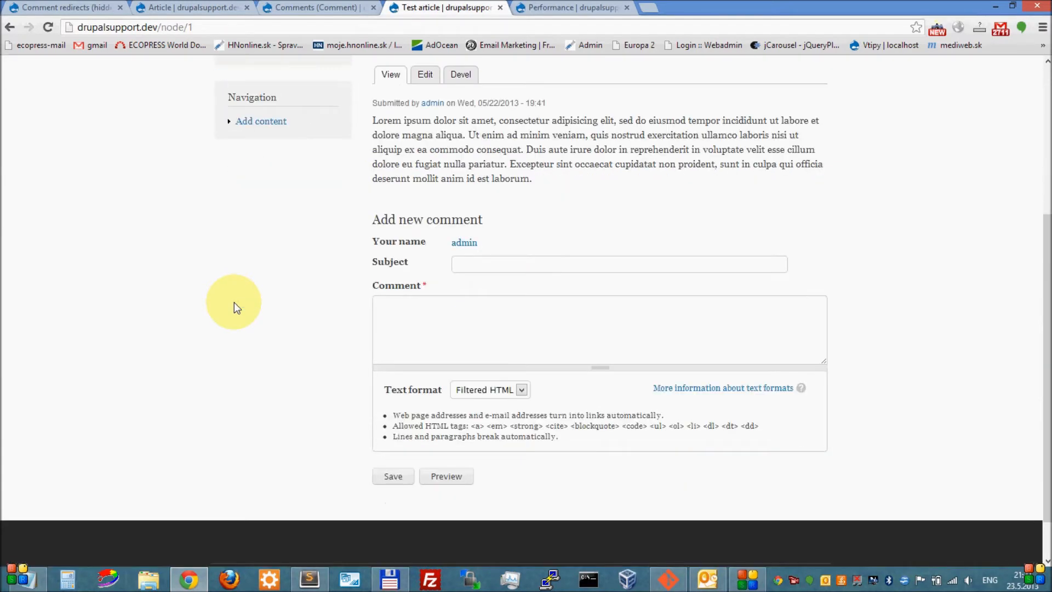
scroll(274, 332, "up", 3)
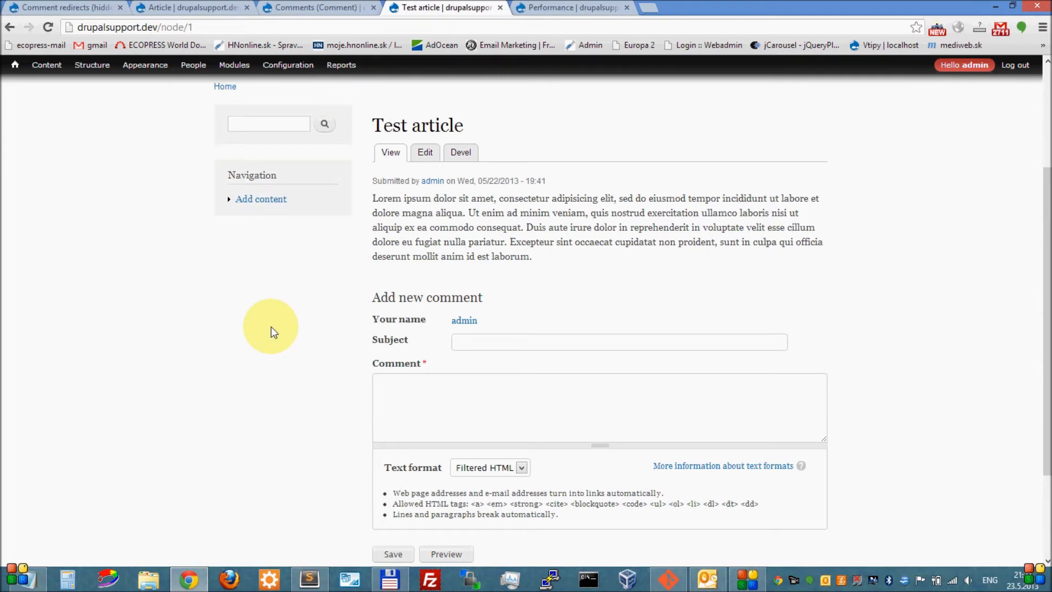
scroll(257, 349, "down", 2)
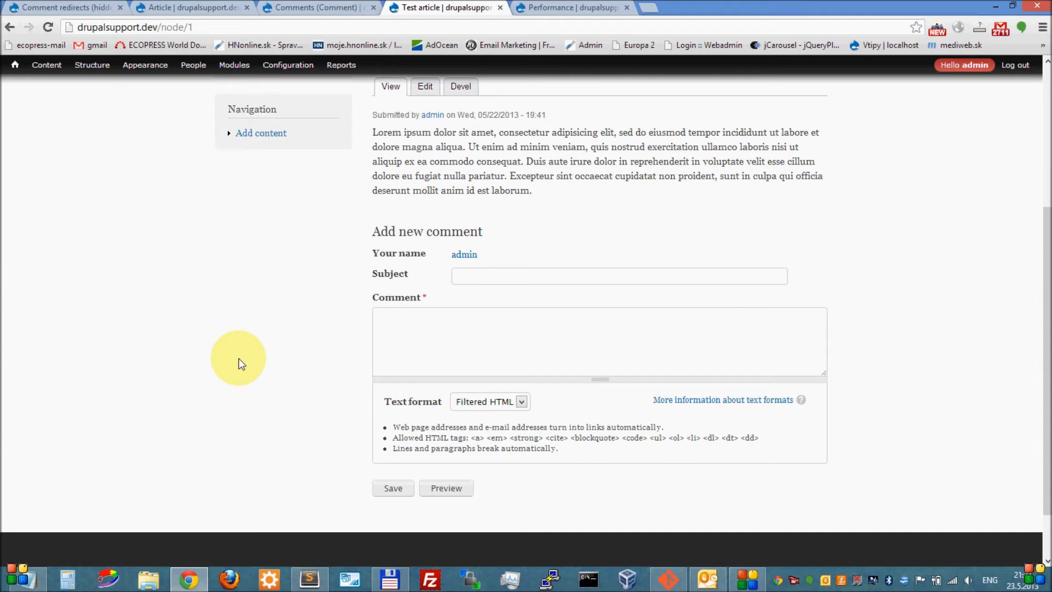
scroll(237, 359, "up", 4)
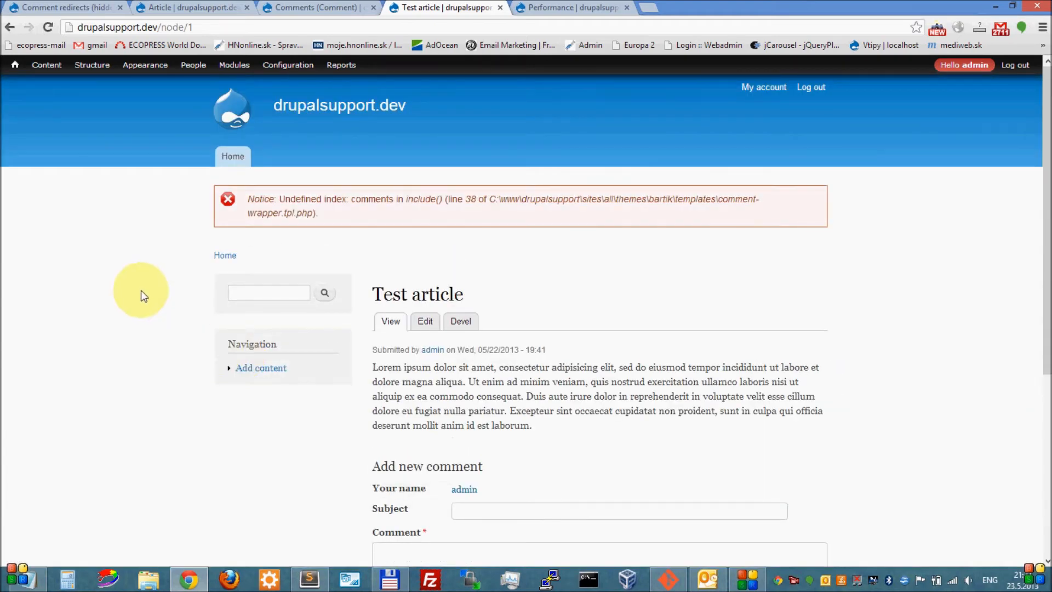
scroll(141, 291, "down", 2)
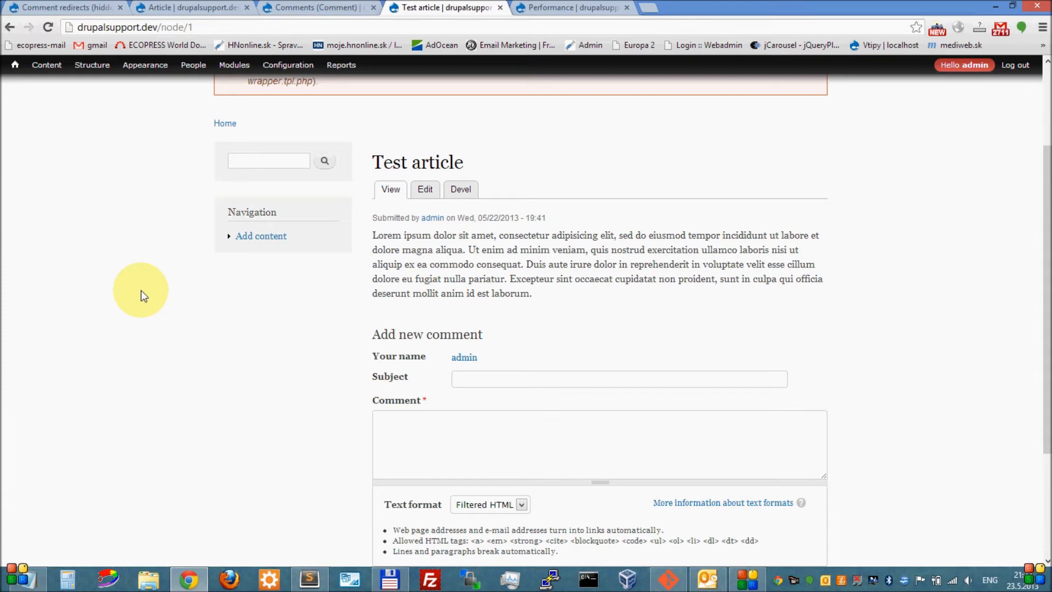
scroll(141, 294, "down", 1)
scroll(141, 294, "up", 4)
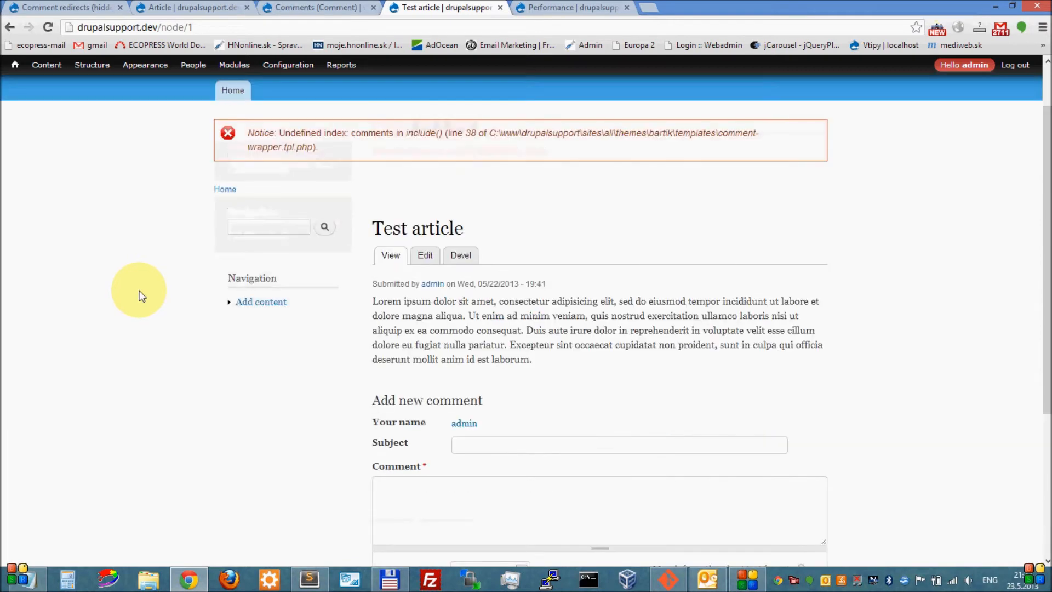
Step: Start a new view named Comments administration from the Views list and make it show Comments
left_click(291, 7)
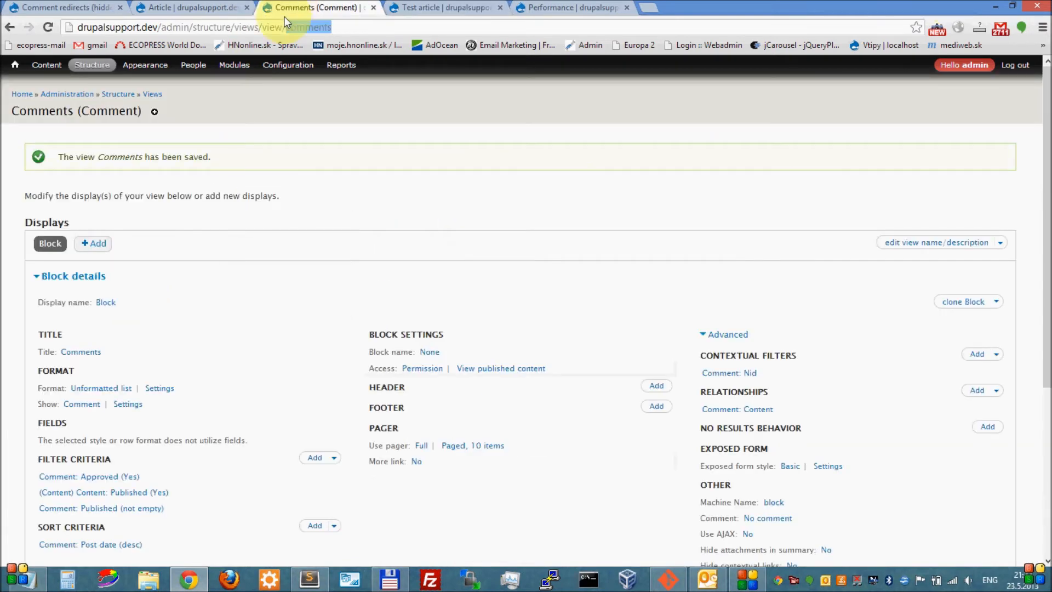
left_click(152, 95)
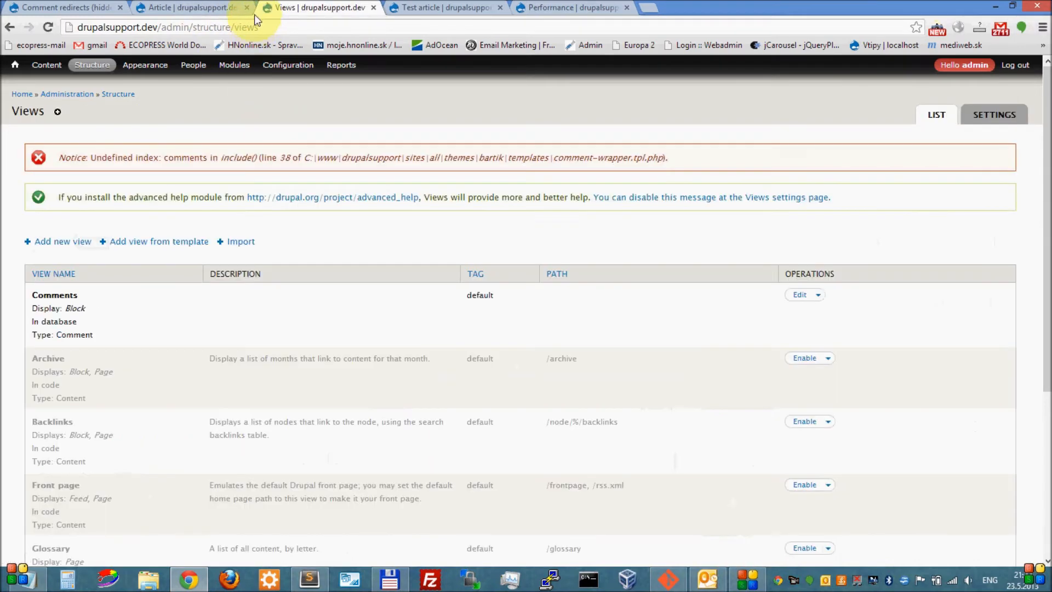
left_click(82, 244)
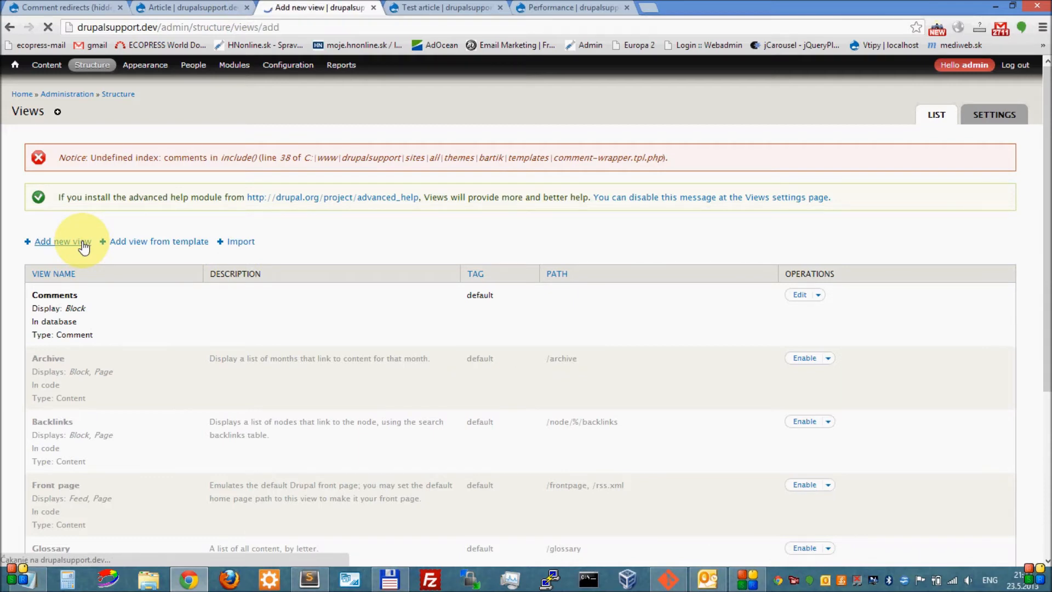
left_click(80, 163)
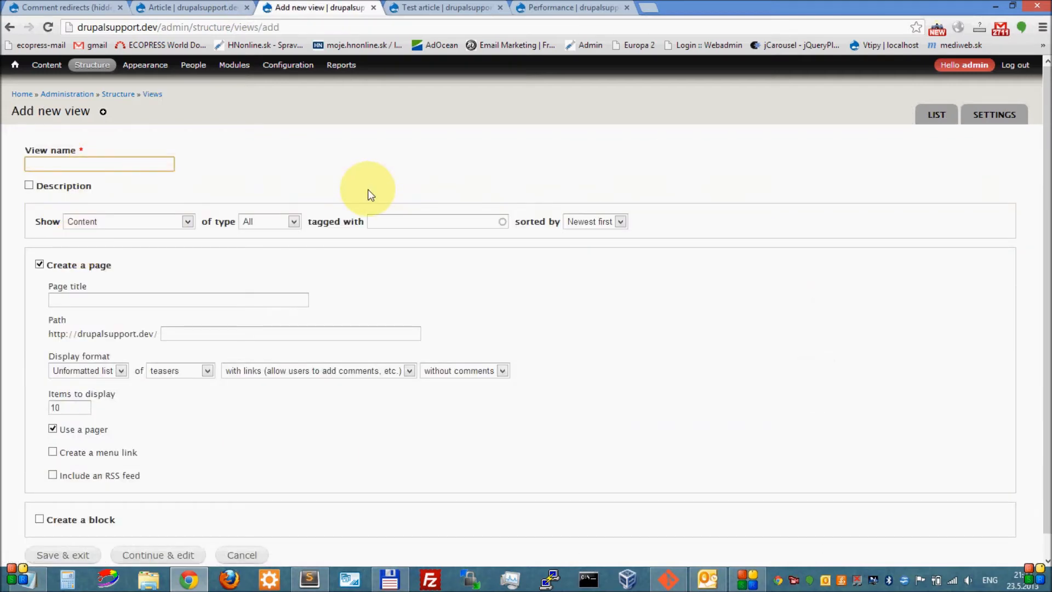
type("Comments")
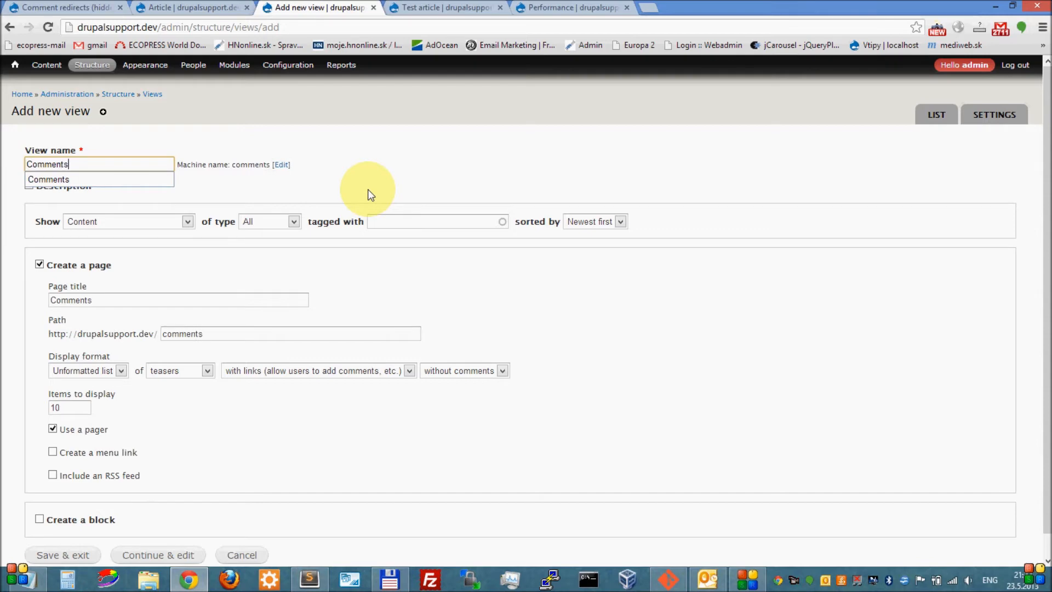
type(" administra")
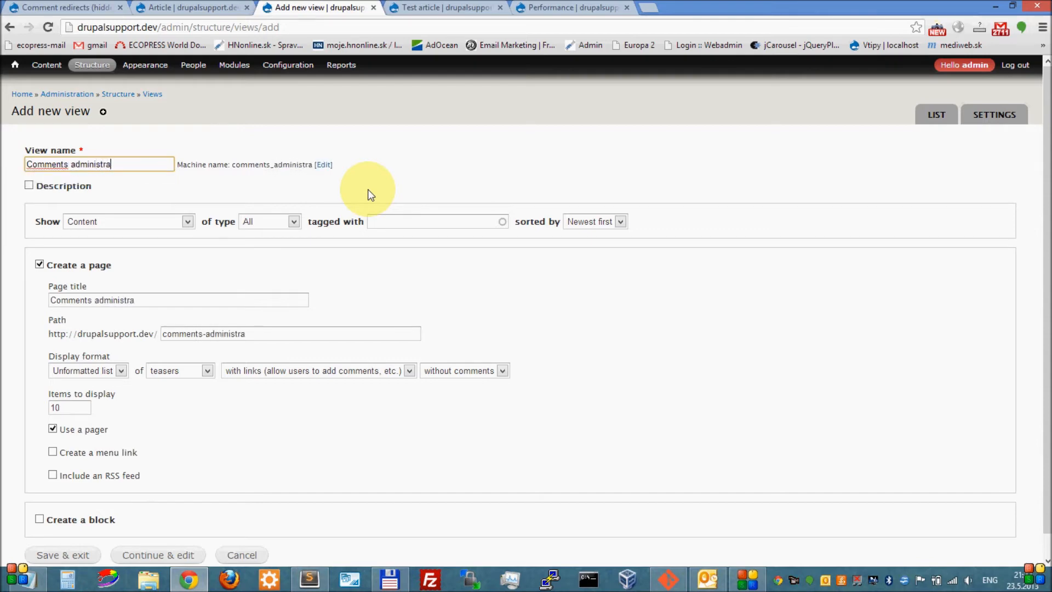
type("tion")
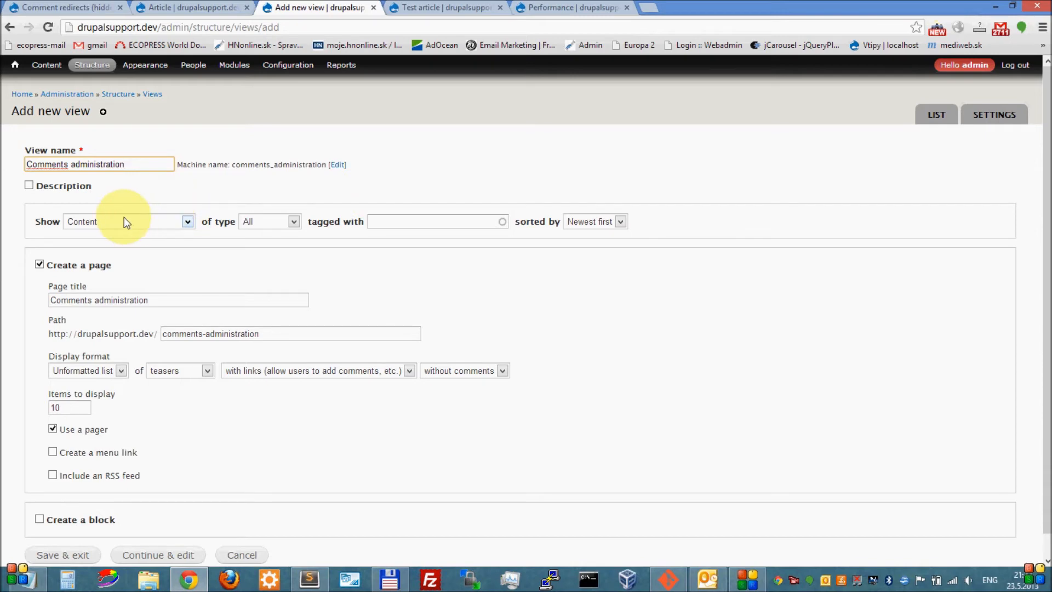
scroll(122, 222, "down", 1)
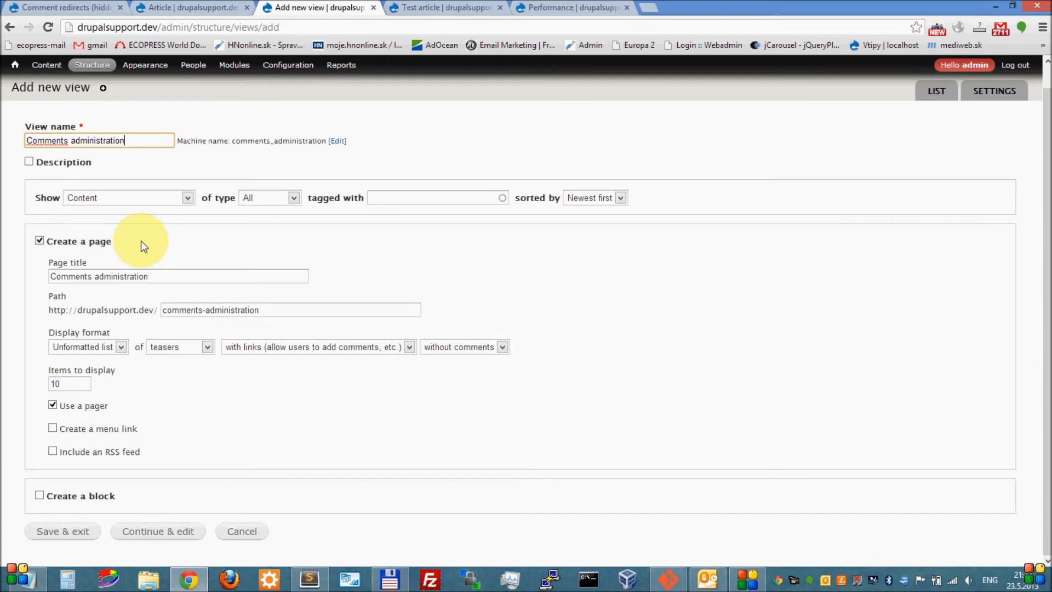
left_click(140, 198)
left_click(140, 211)
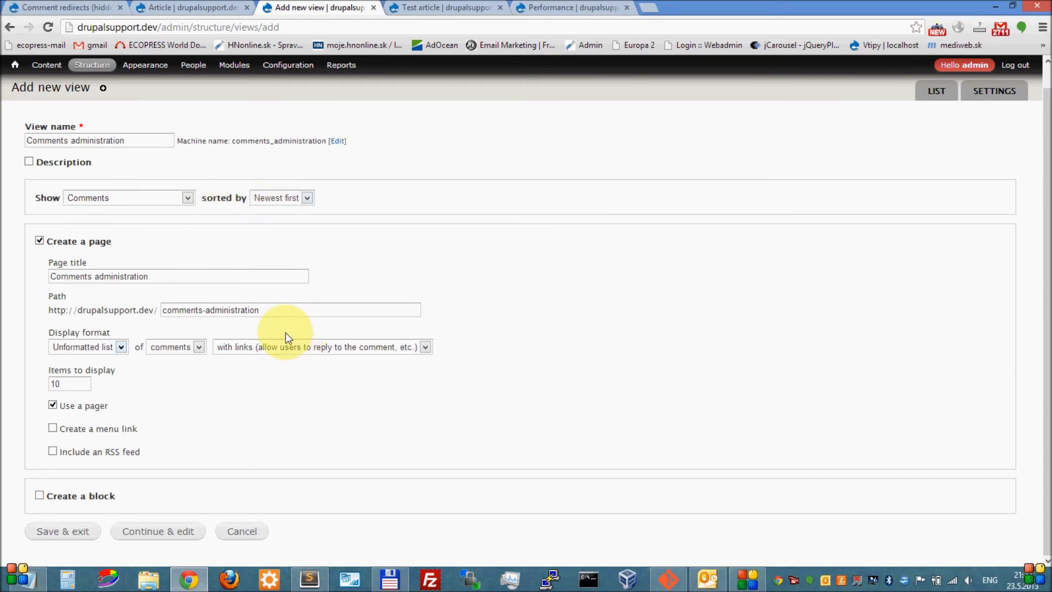
Step: Set the view's page display to a list of fields with 20 items
left_click_drag(270, 310, 148, 311)
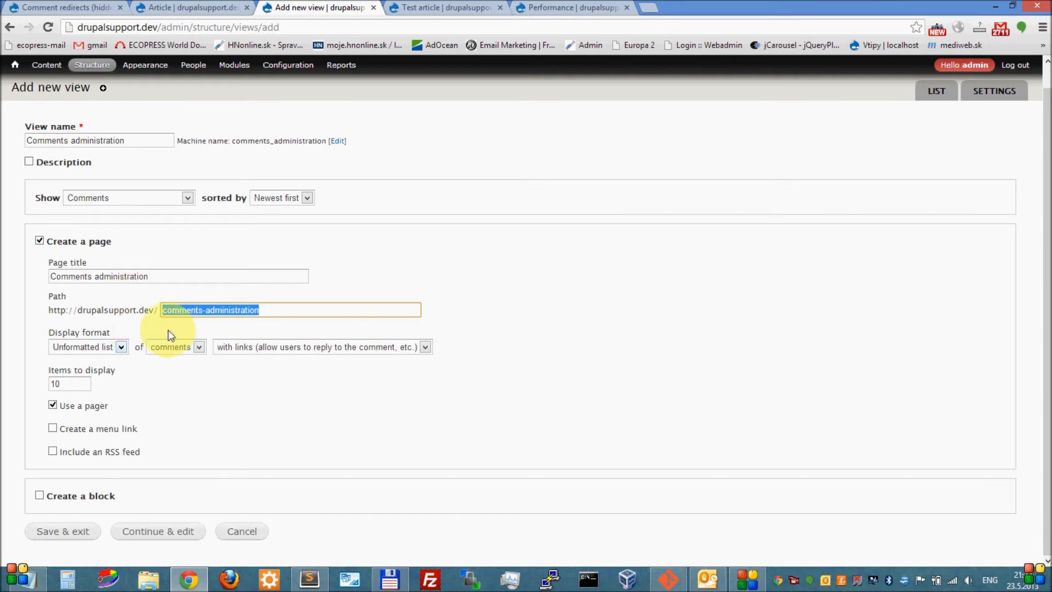
left_click(189, 347)
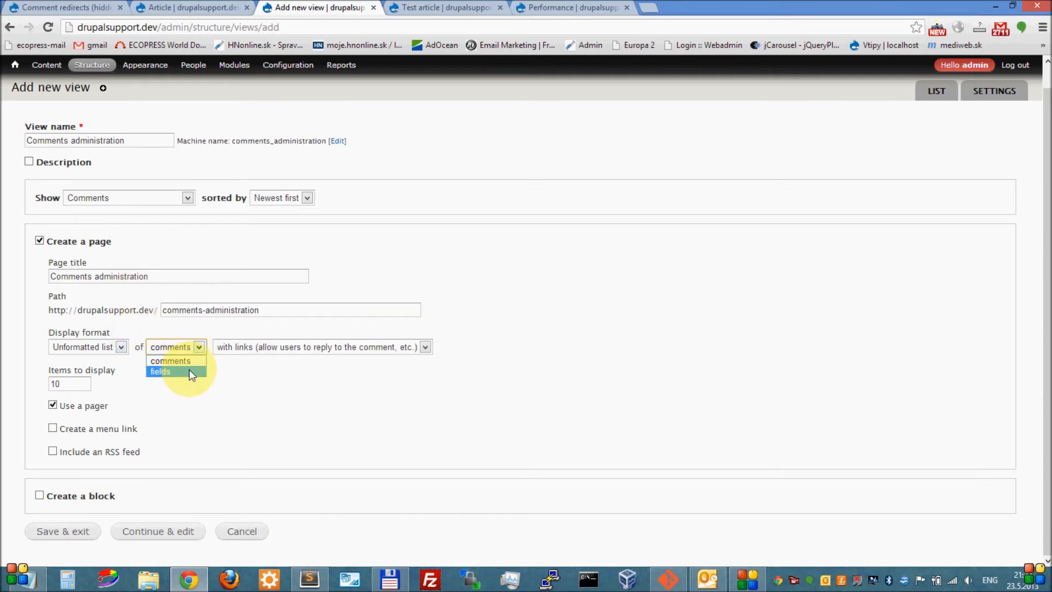
left_click(189, 371)
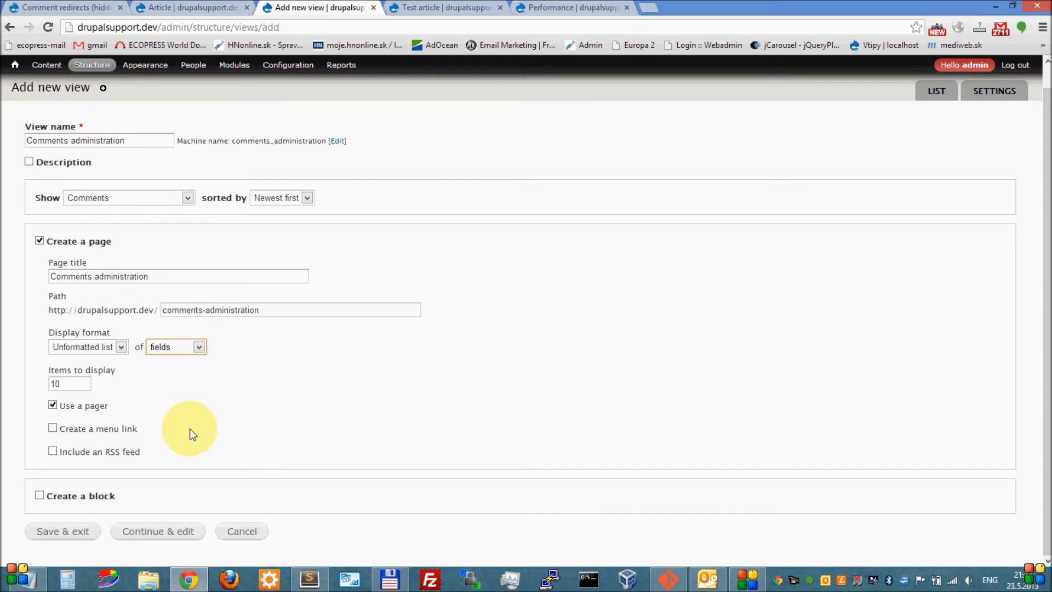
left_click(52, 382)
double_click(53, 382)
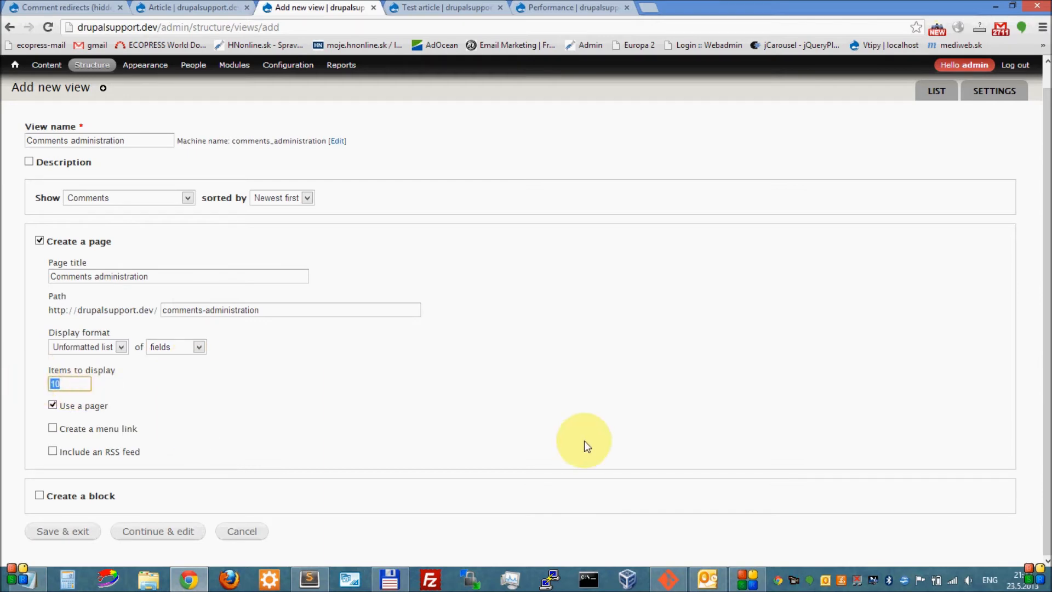
type("20")
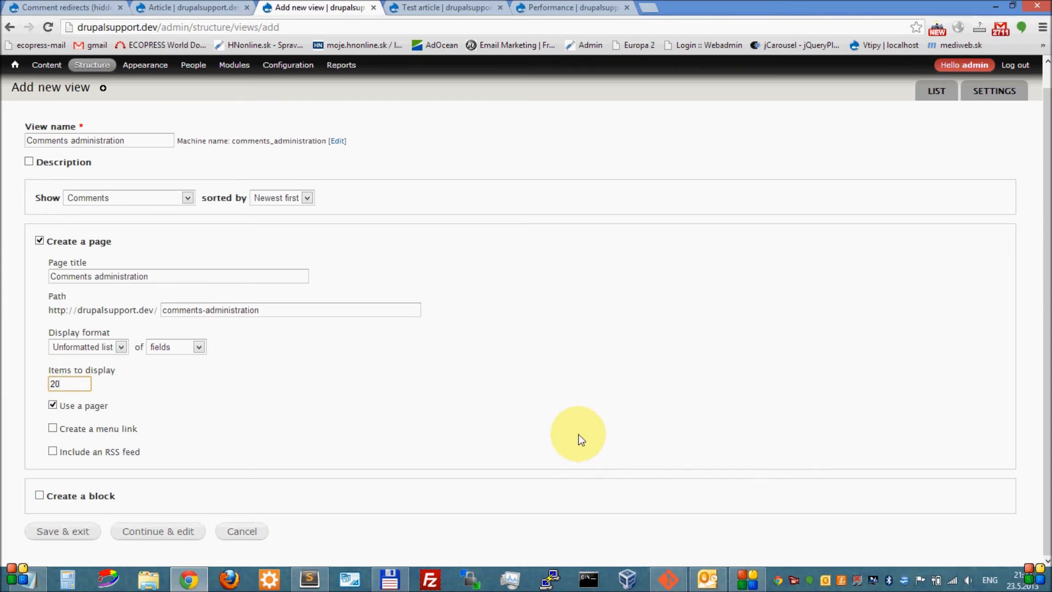
Step: Add a link to the view's page in the Navigation menu and continue to editing the view
left_click(70, 429)
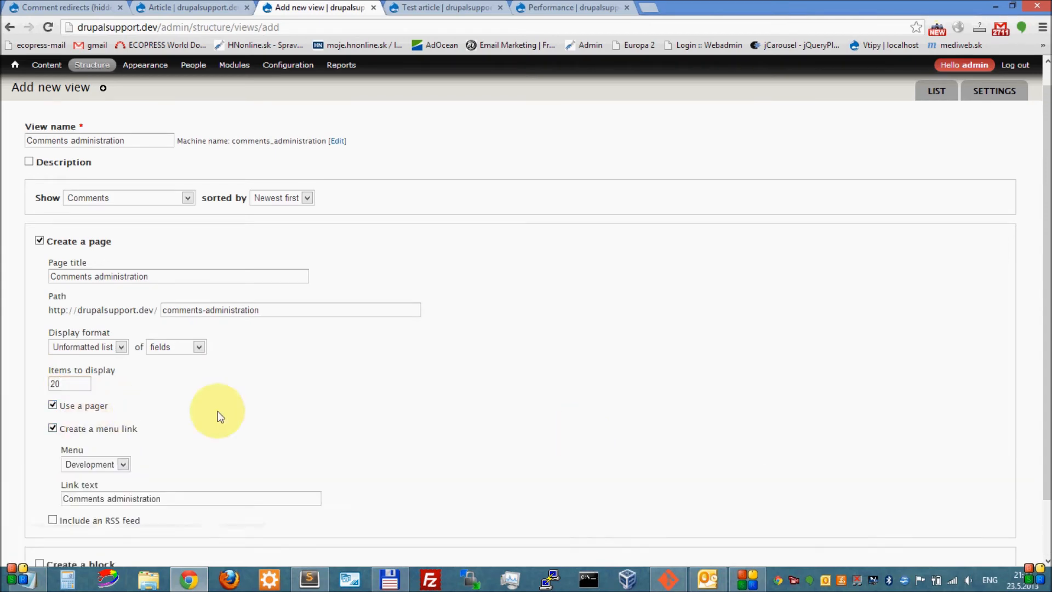
scroll(219, 411, "down", 1)
left_click(123, 398)
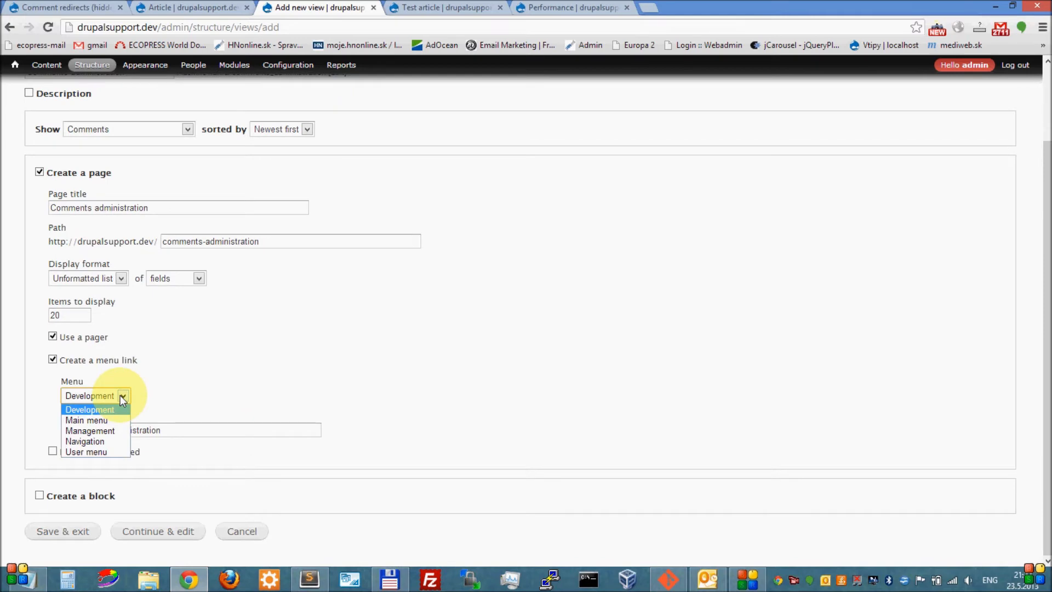
left_click(238, 375)
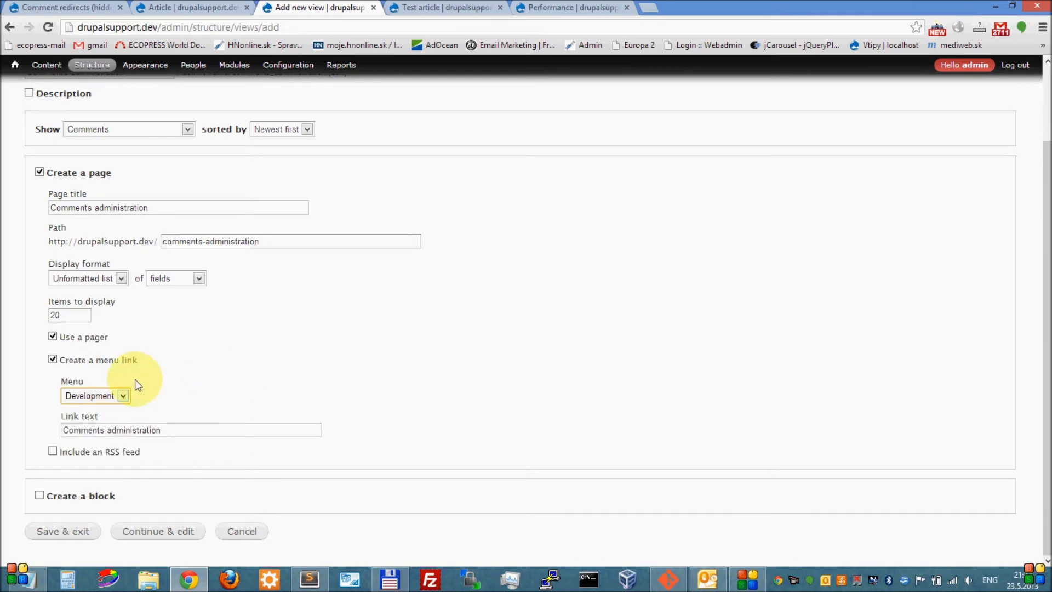
left_click(124, 396)
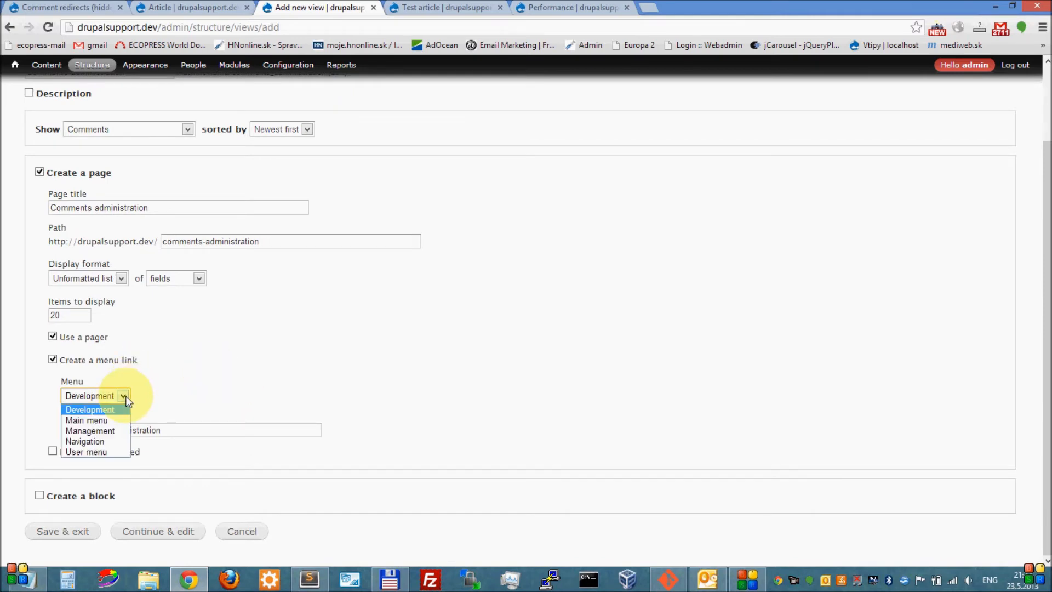
left_click(111, 442)
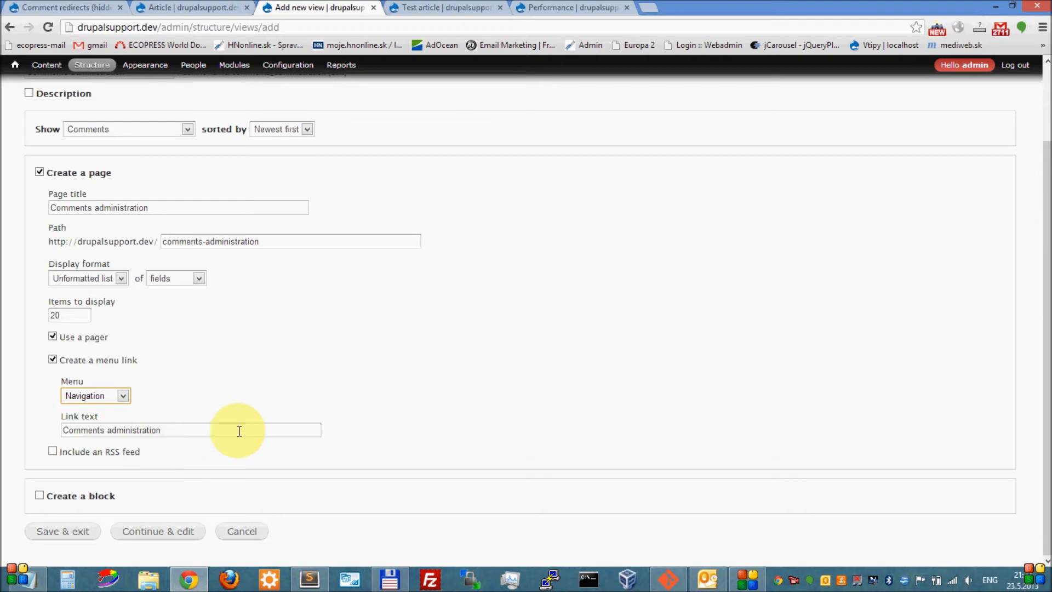
left_click(175, 533)
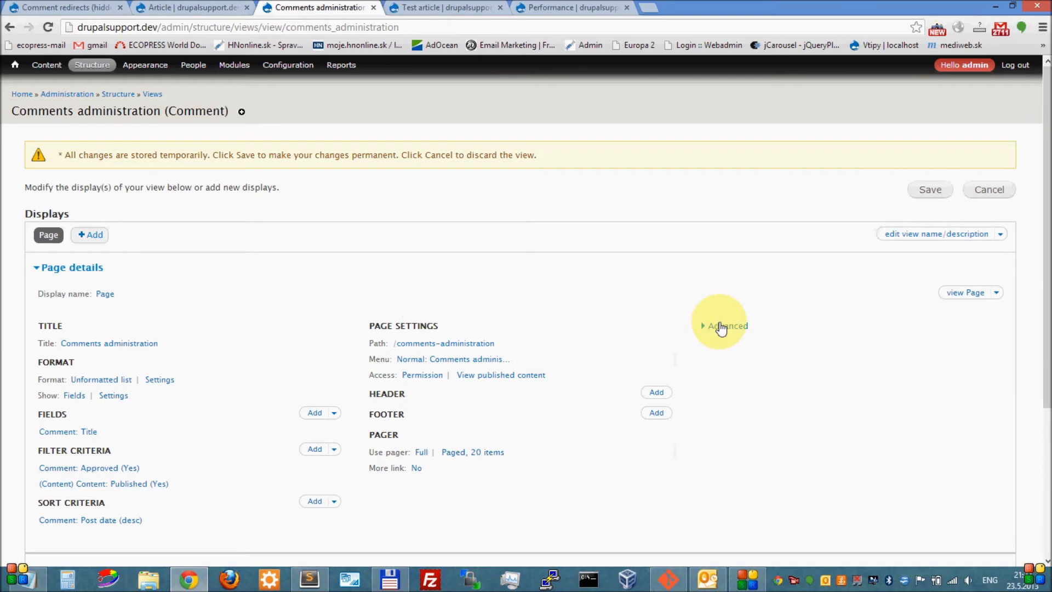
Step: Add a contextual filter on Content: Author uid to all displays of the view
left_click(721, 327)
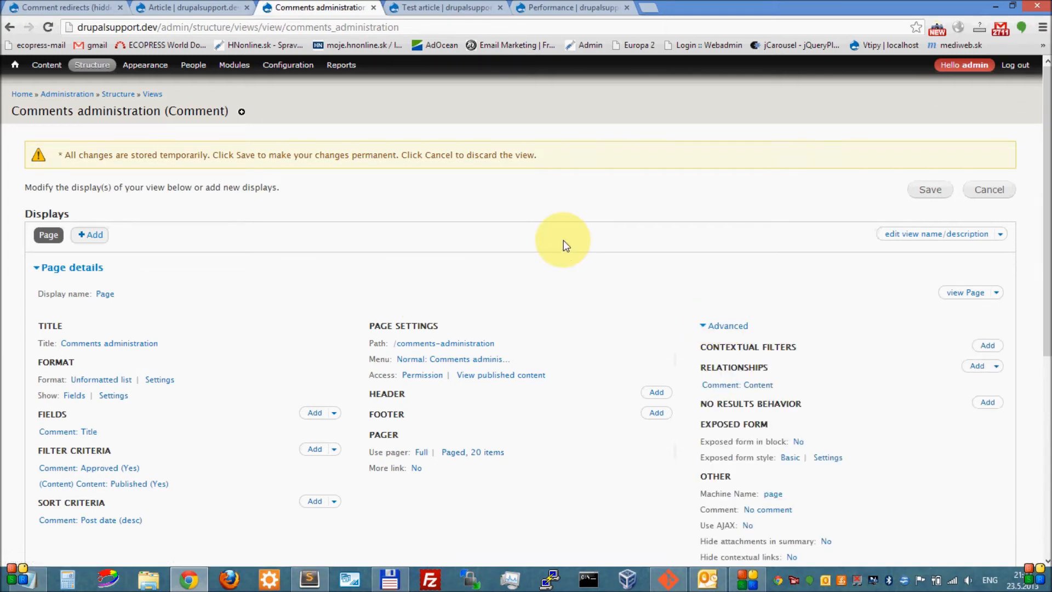
scroll(563, 240, "down", 4)
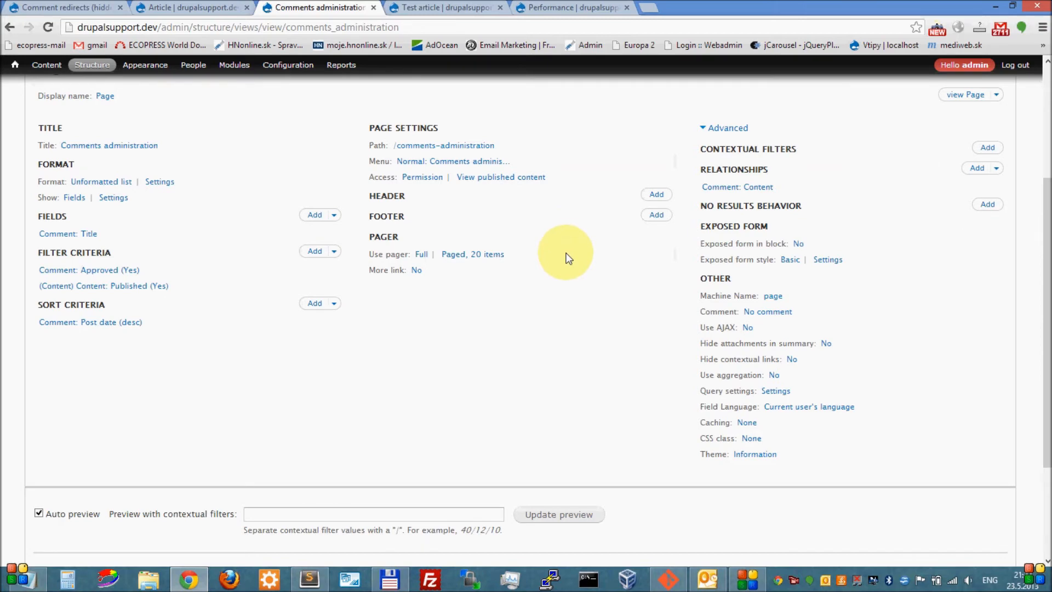
scroll(568, 257, "up", 1)
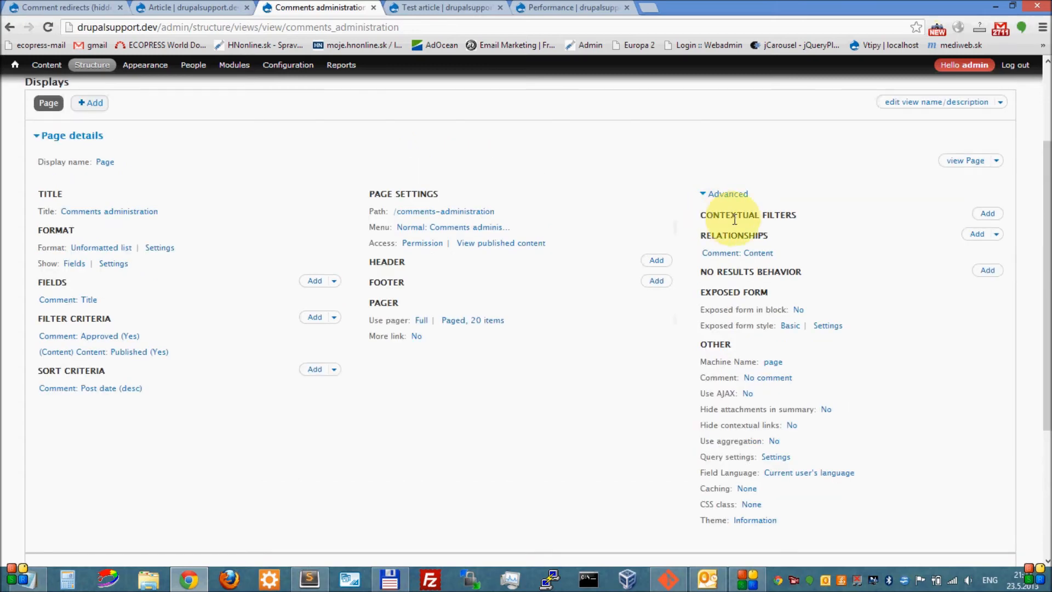
left_click(982, 219)
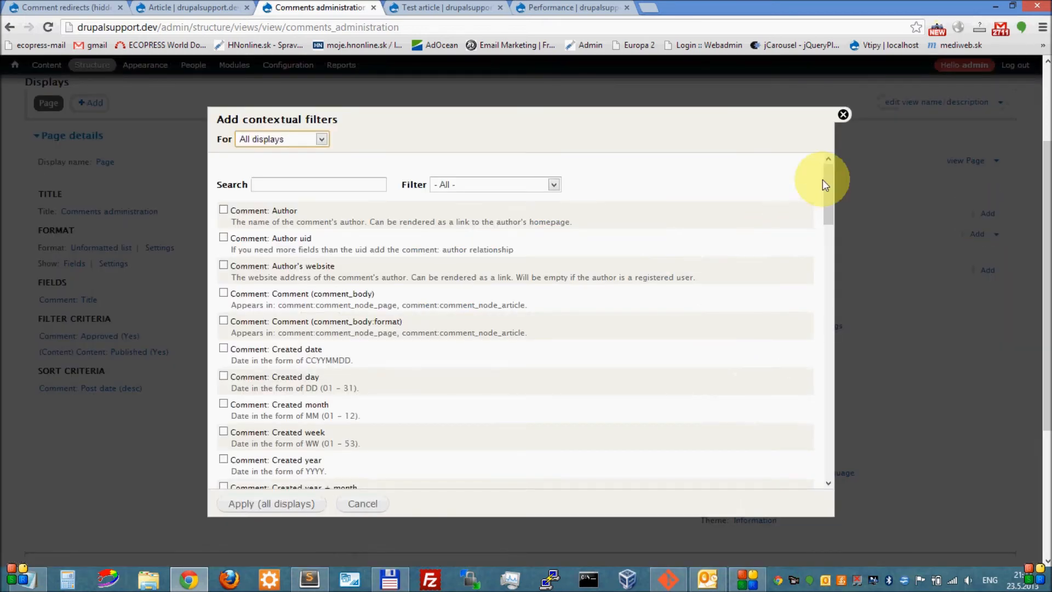
left_click_drag(824, 184, 815, 246)
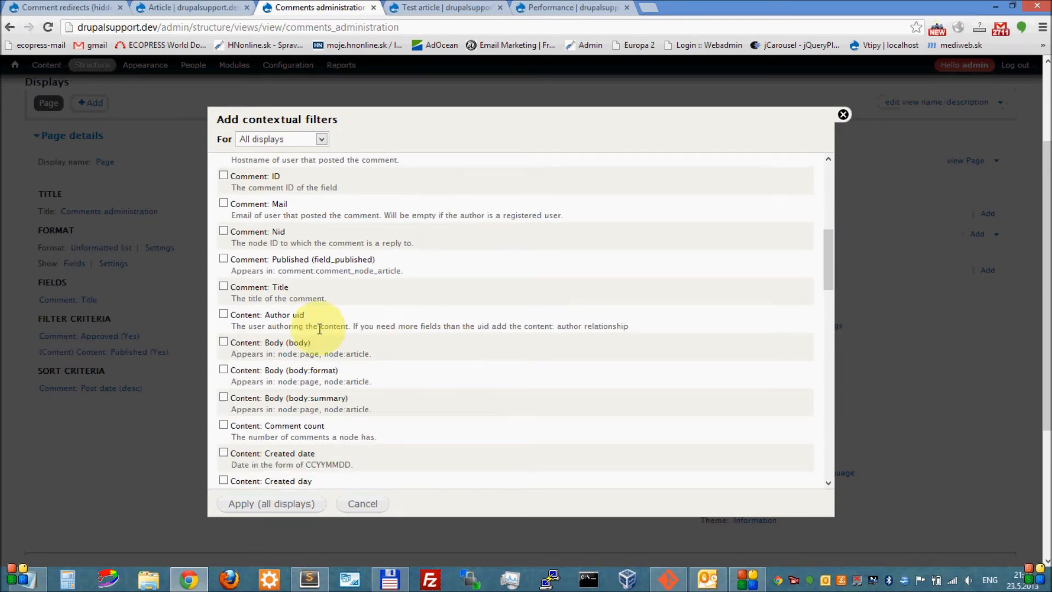
left_click(288, 322)
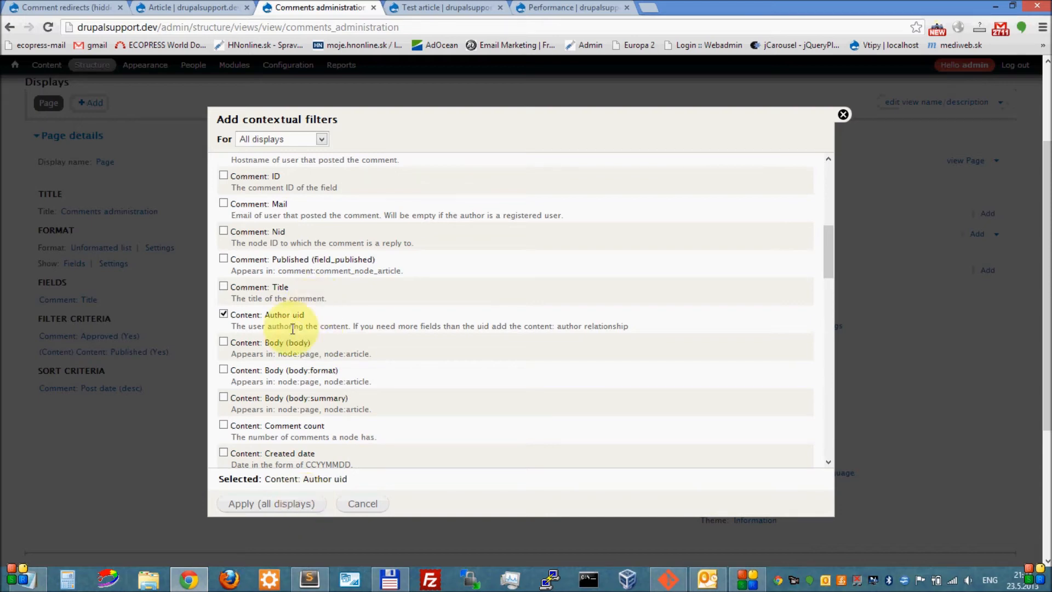
left_click_drag(268, 326, 347, 327)
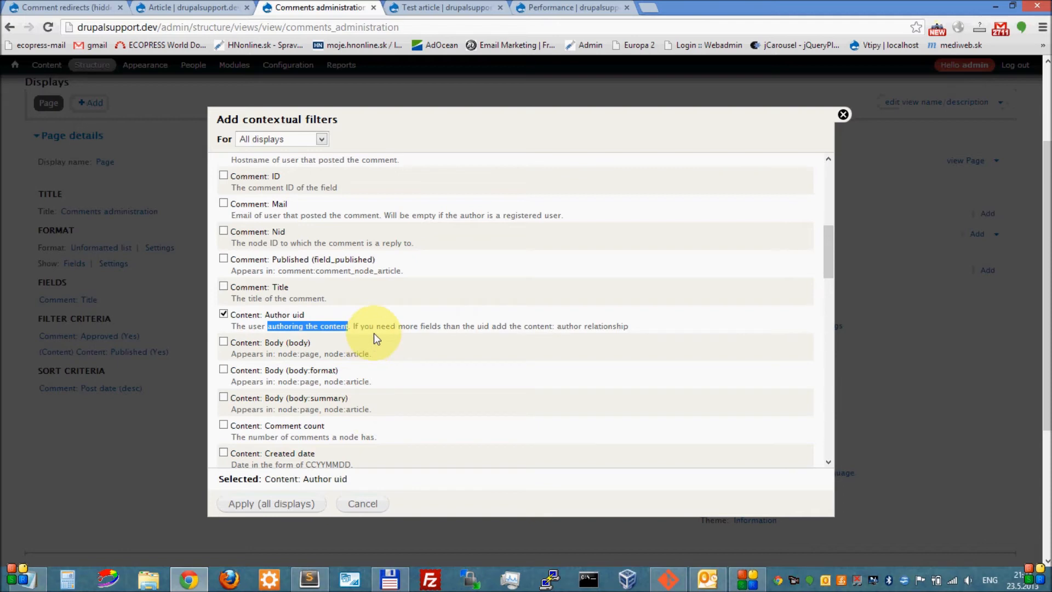
left_click(295, 507)
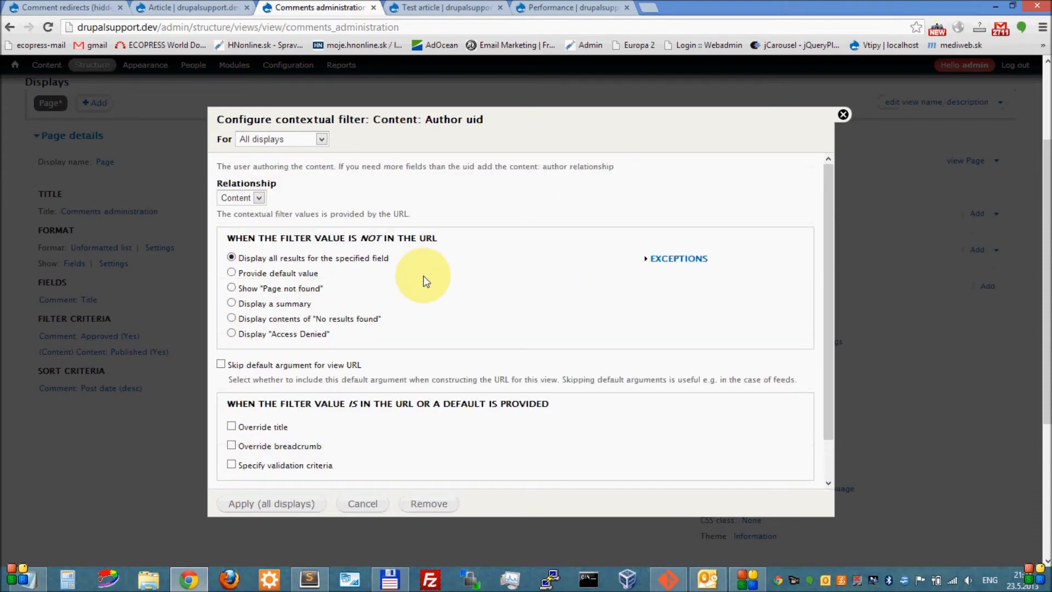
Step: Give the Author uid filter a default value of User ID from logged in user, apply it and check the preview
left_click(288, 275)
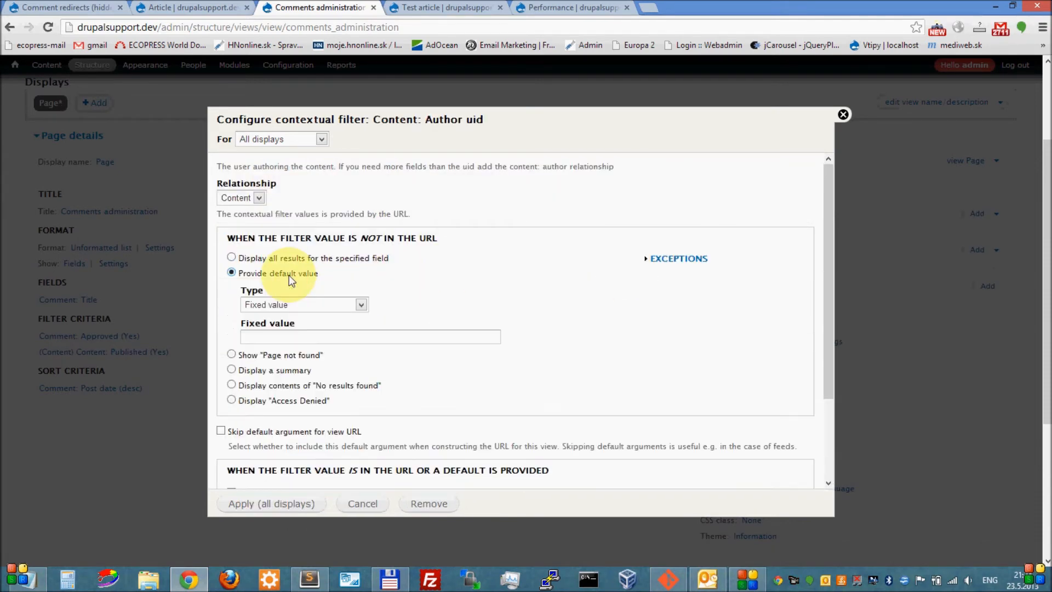
left_click(335, 303)
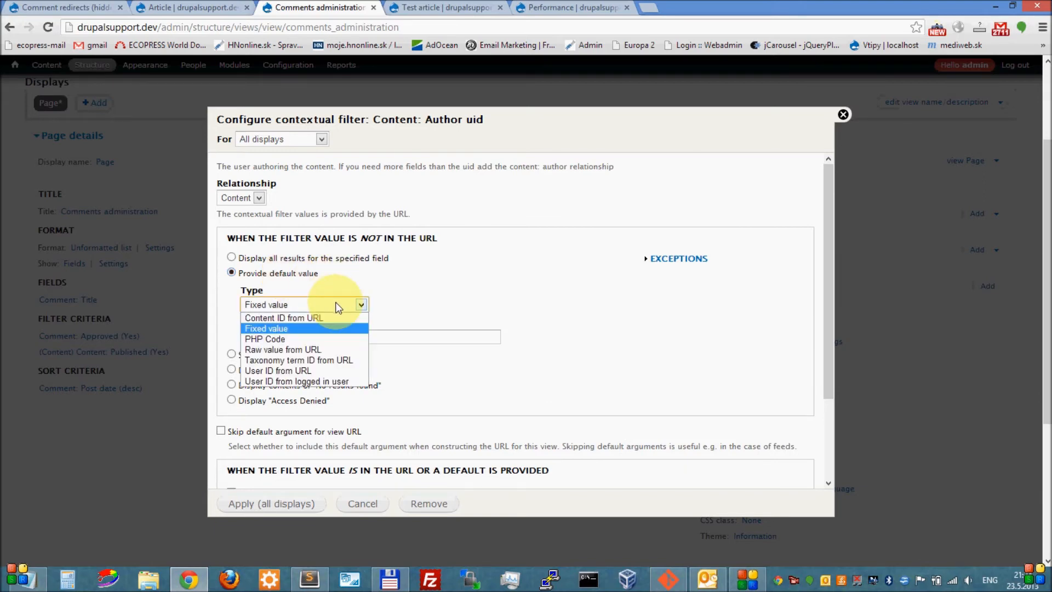
left_click(342, 382)
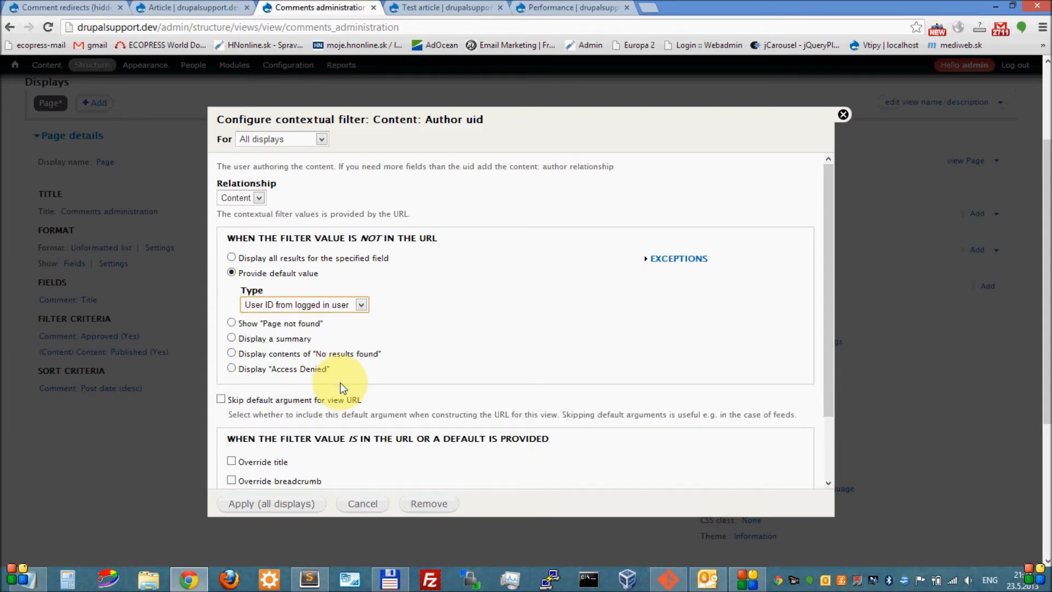
left_click(293, 502)
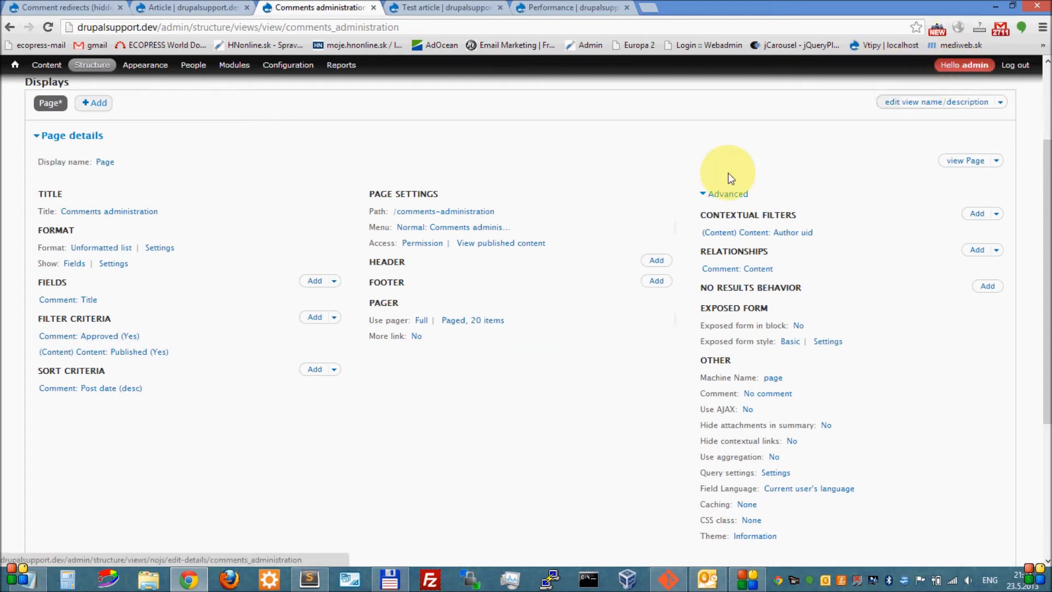
scroll(515, 260, "down", 4)
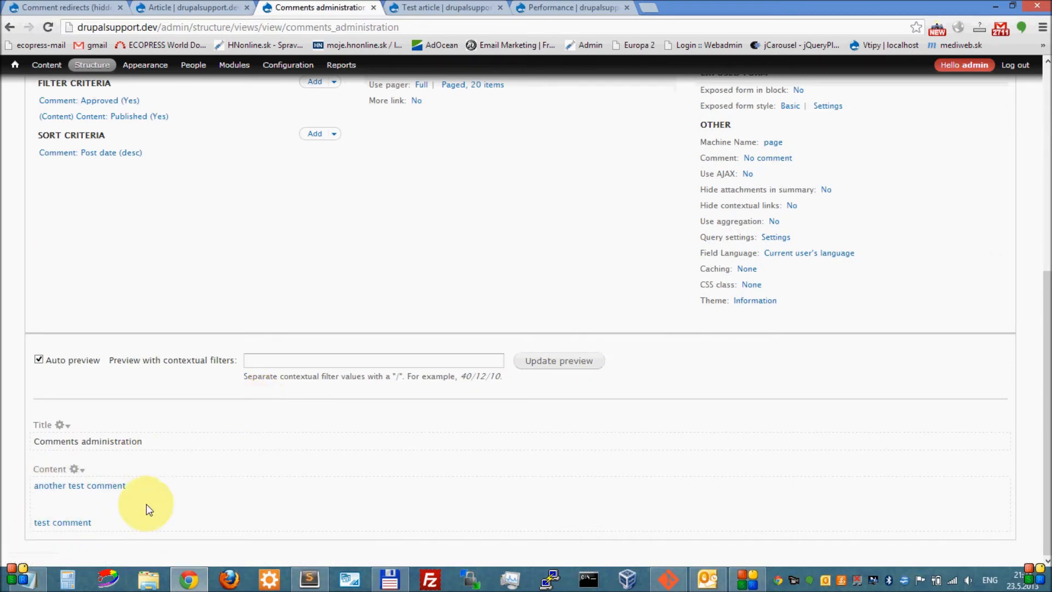
Step: Add the Content: Body field to all displays of the view
scroll(306, 376, "up", 3)
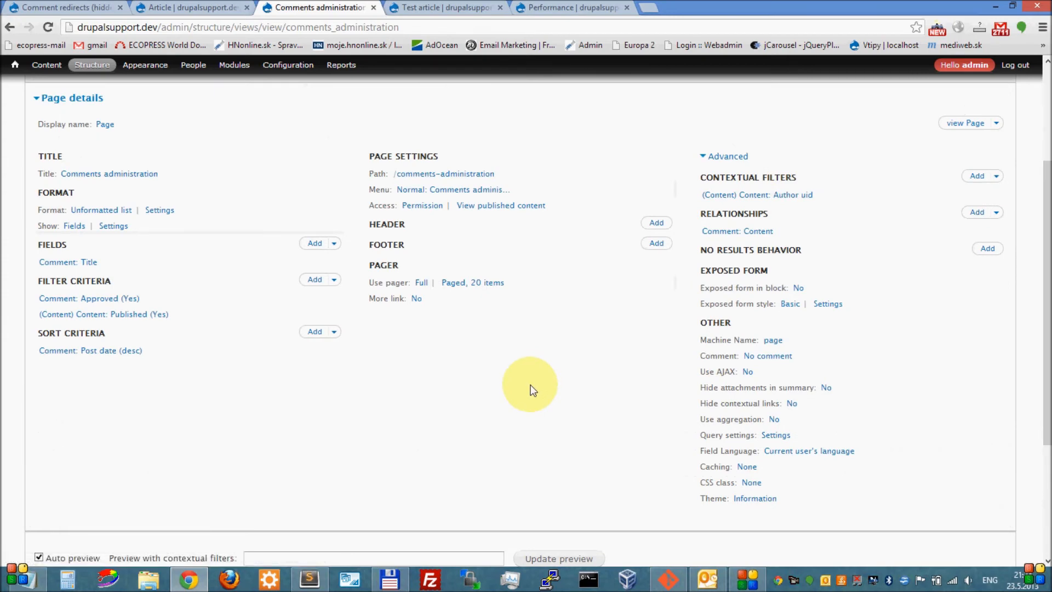
left_click(313, 243)
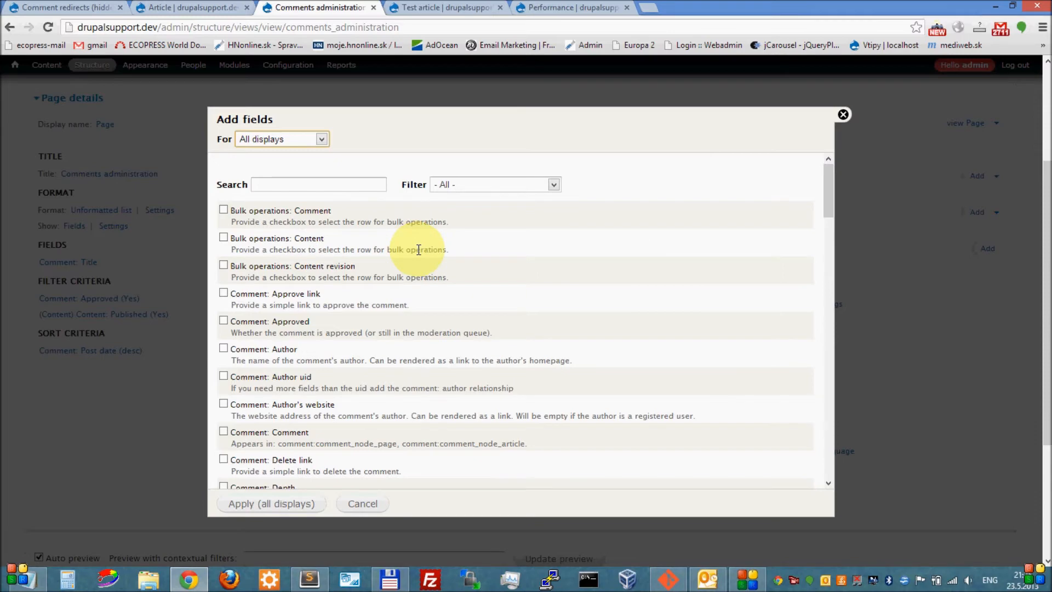
scroll(414, 259, "down", 1)
scroll(413, 259, "down", 4)
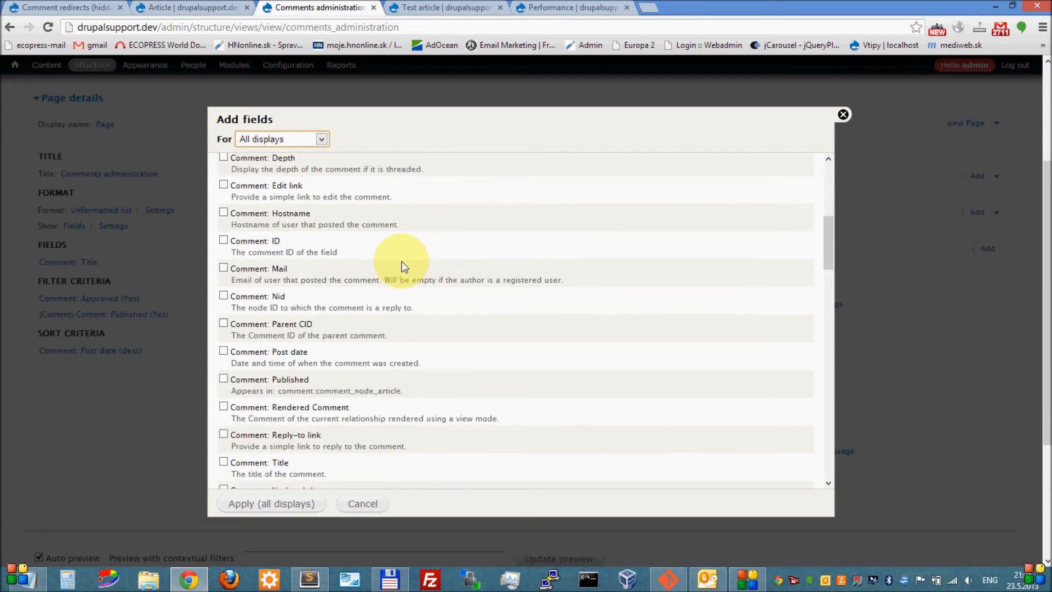
scroll(395, 267, "down", 4)
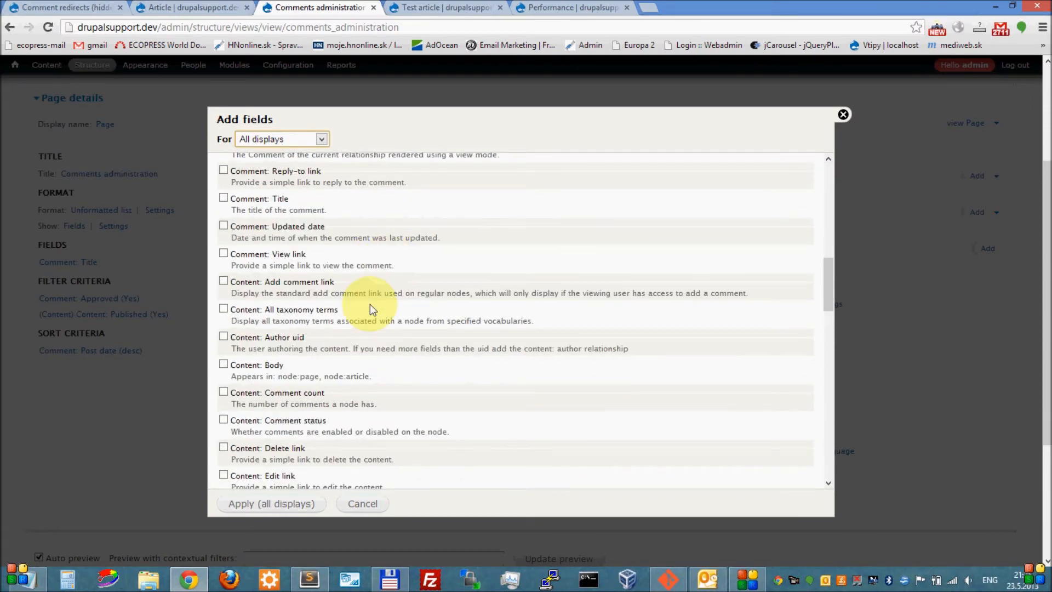
left_click(273, 364)
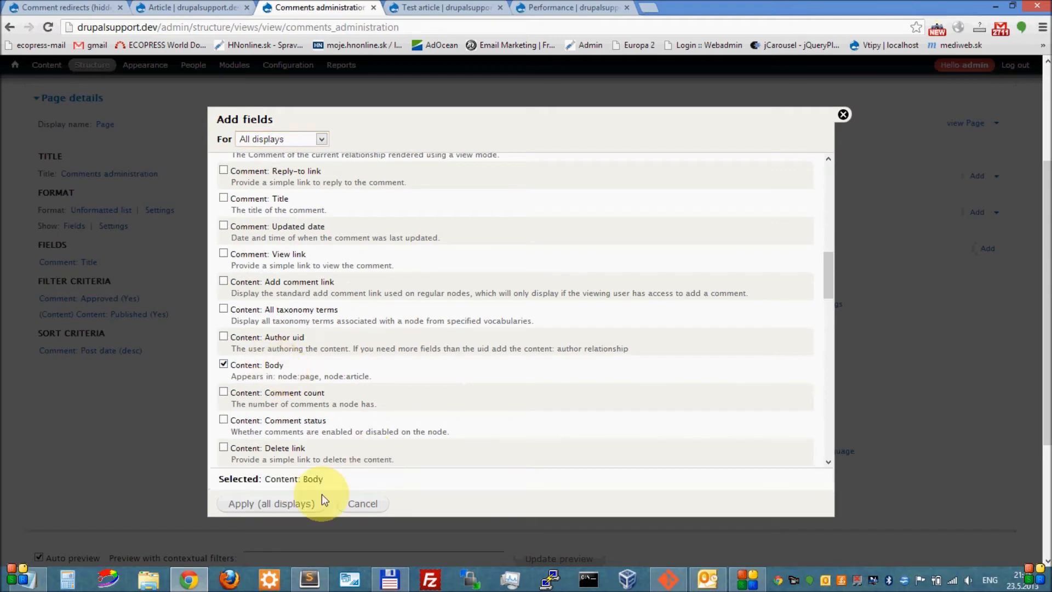
left_click(310, 510)
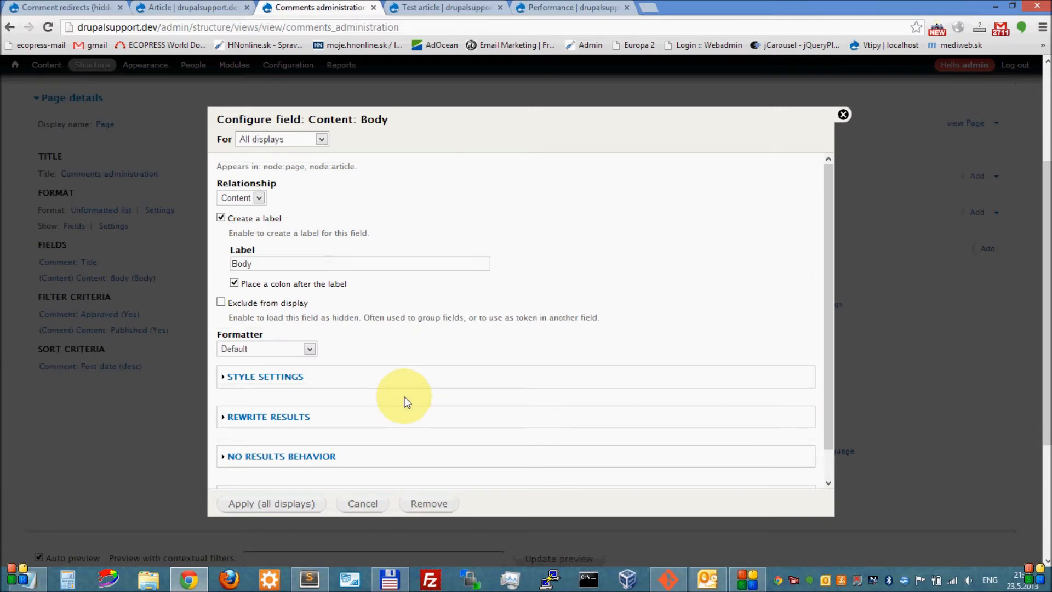
Step: Remove the Body field's label, keep the Default formatter, apply the field and check the preview
left_click(261, 225)
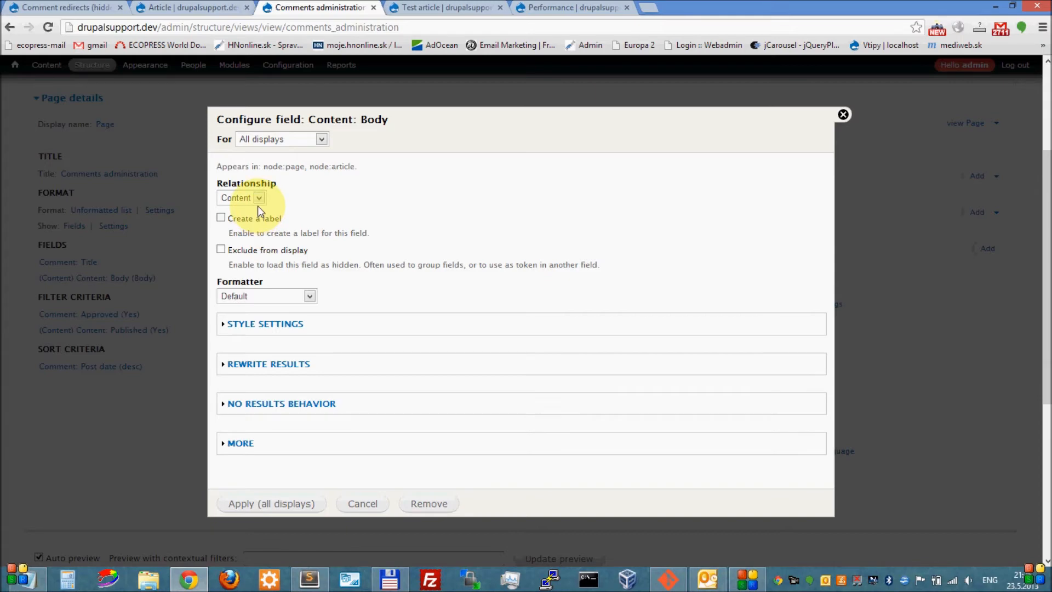
left_click(284, 303)
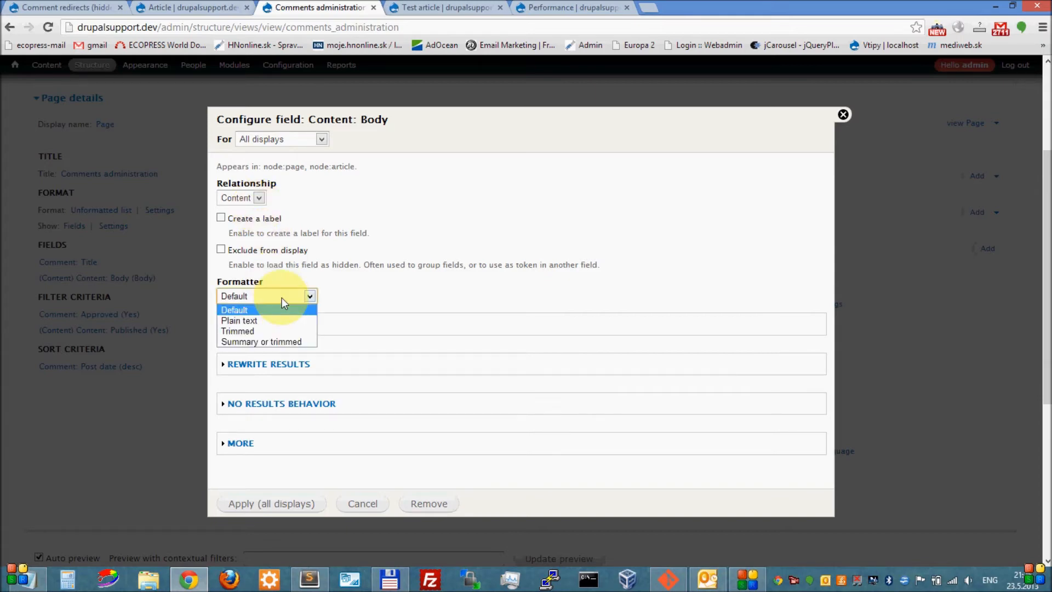
left_click(282, 298)
left_click(285, 508)
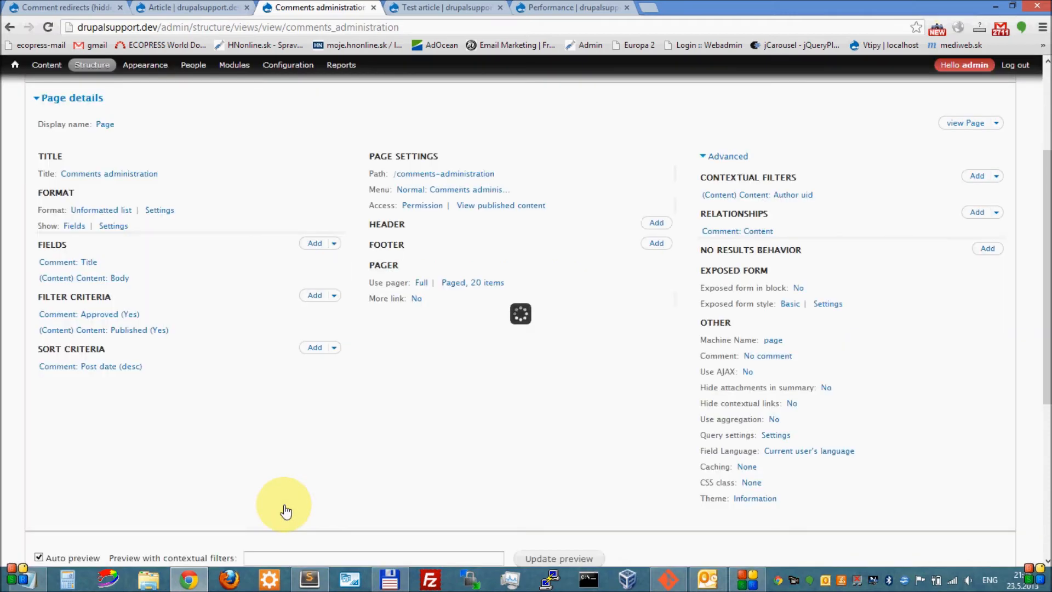
scroll(359, 390, "down", 5)
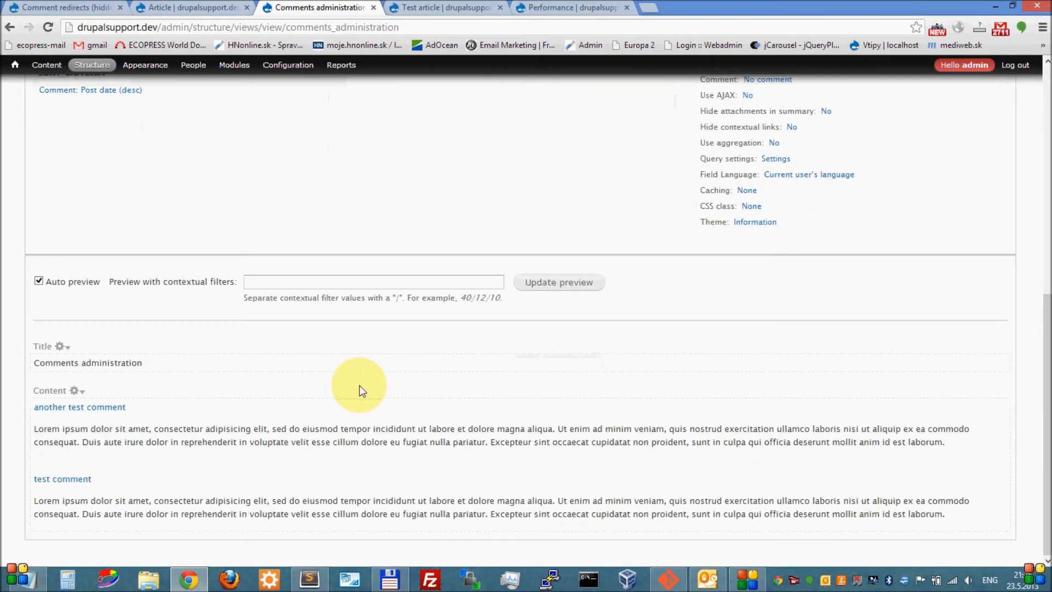
Step: Add the Bulk operations: Comment field to all displays and turn off its label
scroll(360, 385, "up", 7)
scroll(360, 385, "down", 2)
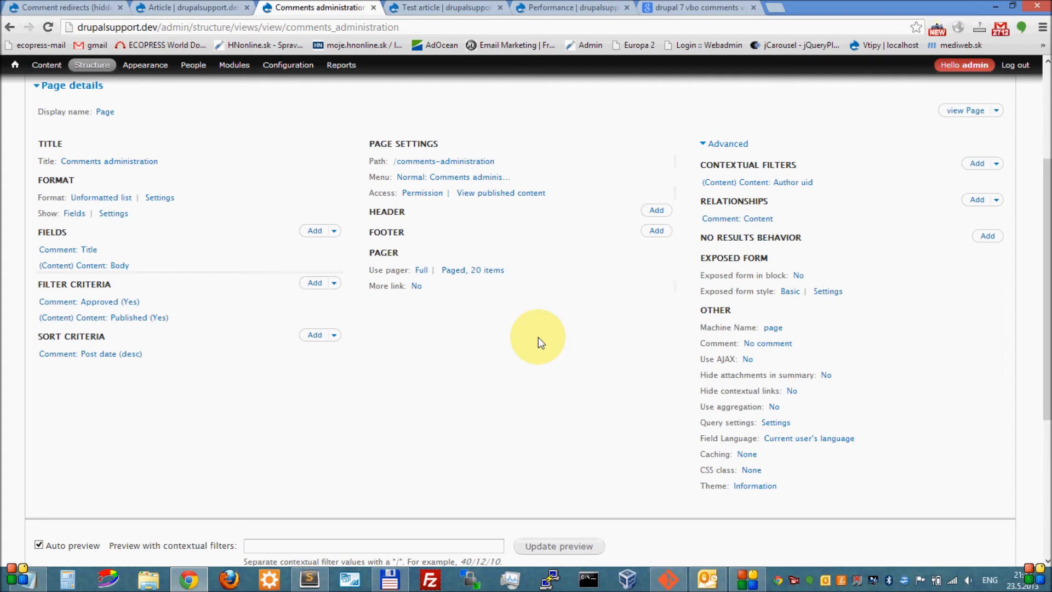
left_click(315, 233)
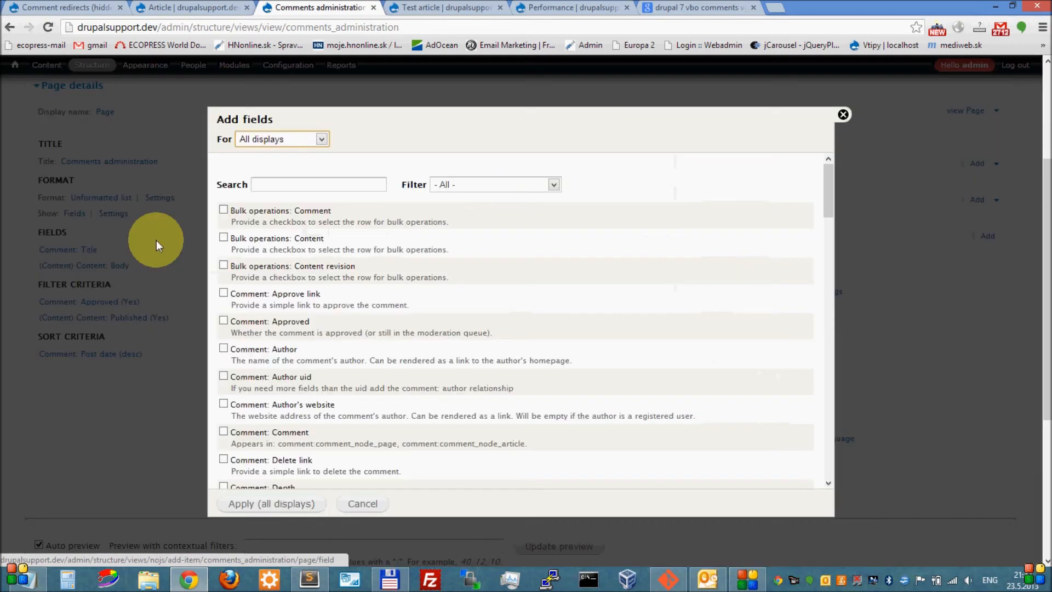
left_click(490, 184)
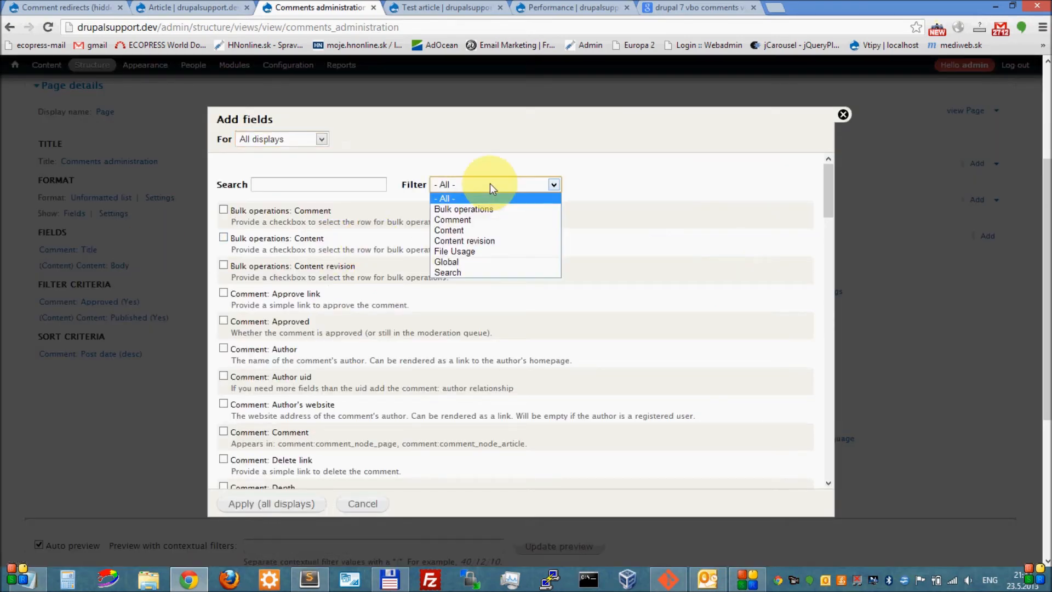
left_click(488, 211)
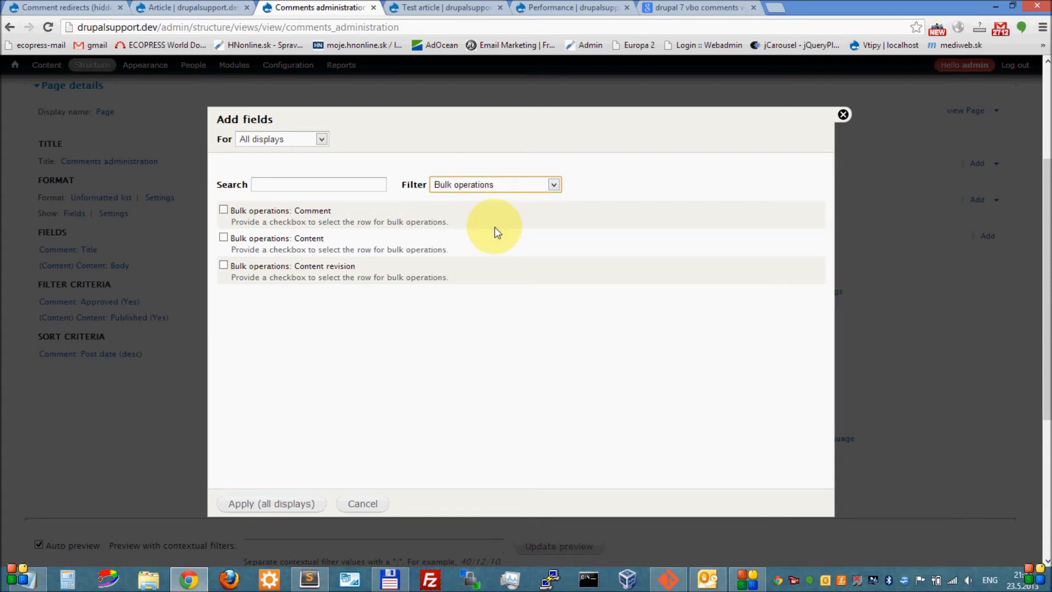
left_click(321, 209)
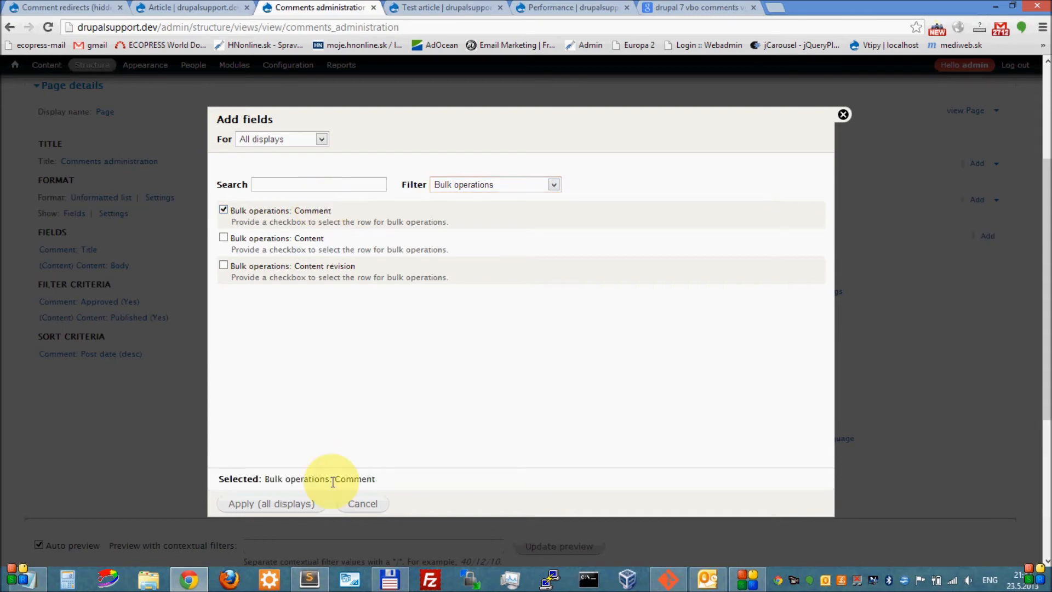
left_click(299, 504)
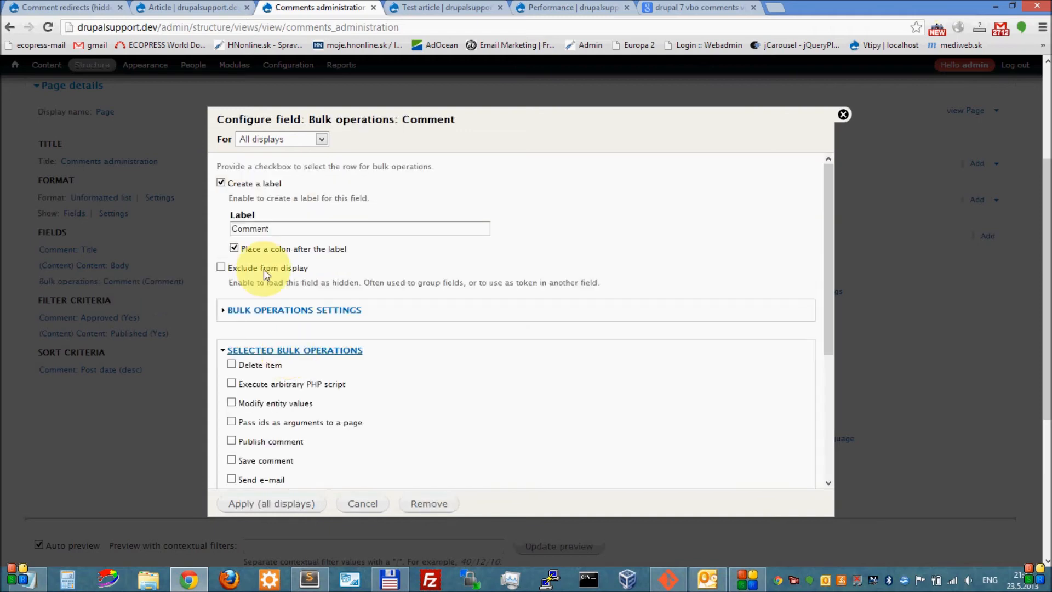
left_click(258, 184)
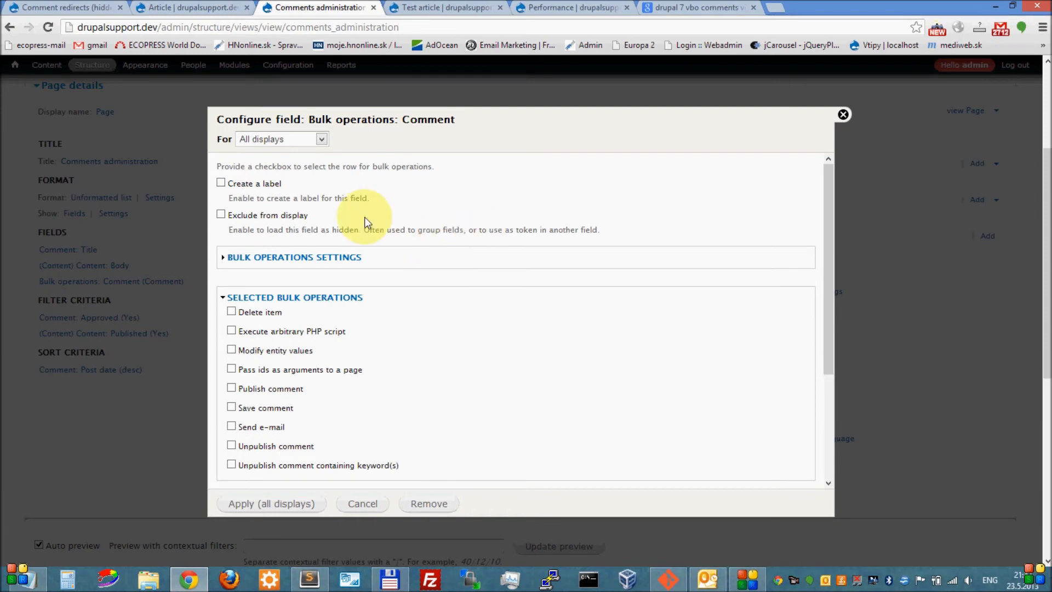
Step: Display each bulk operation as a separate button and set the number of entities to load at once to 20
scroll(442, 205, "down", 1)
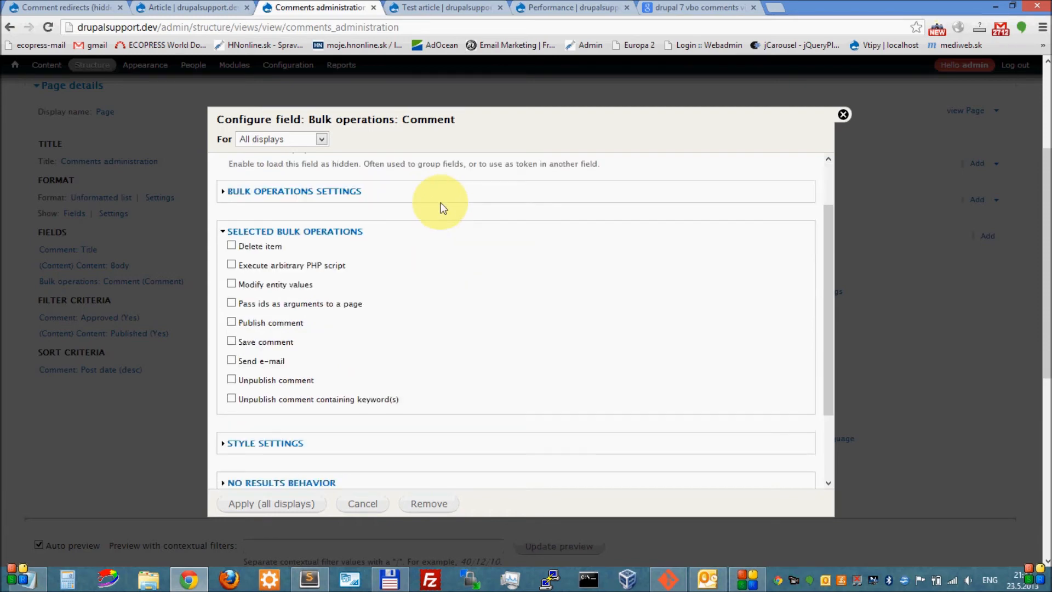
left_click(330, 193)
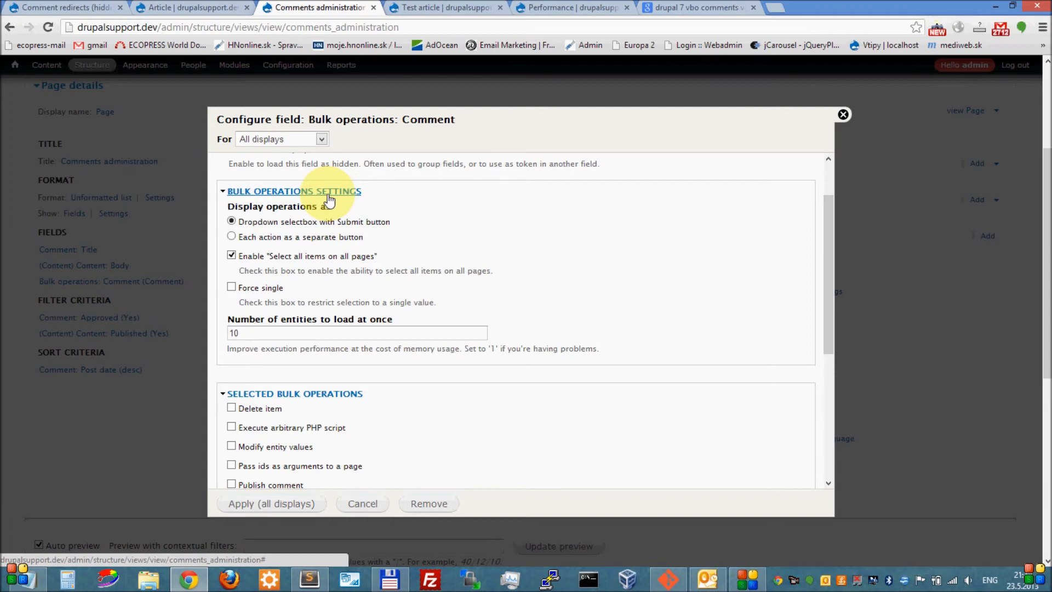
left_click(308, 240)
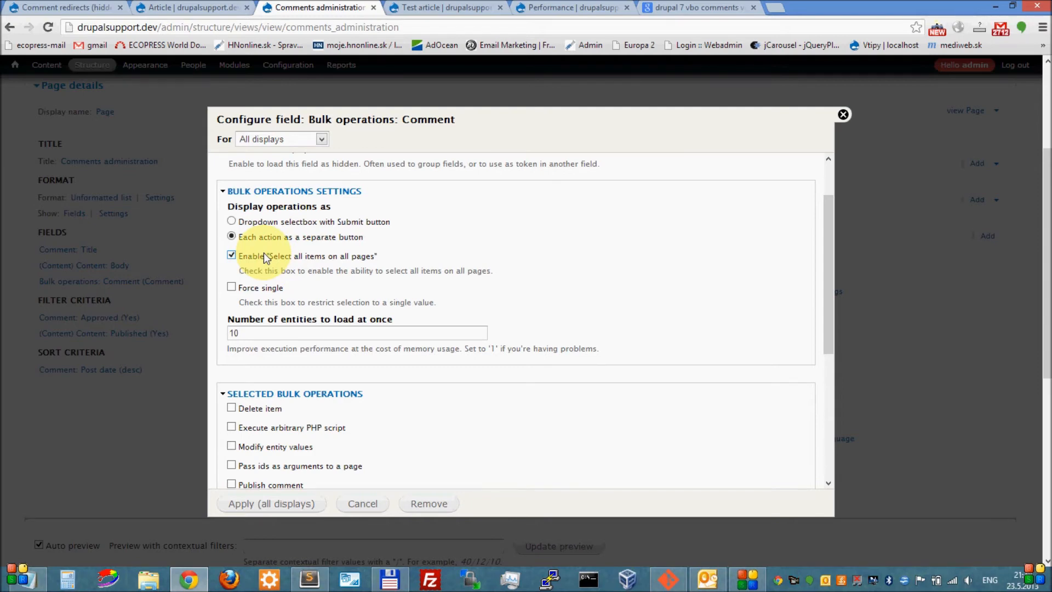
scroll(264, 253, "down", 1)
left_click_drag(261, 266, 211, 266)
type("20")
scroll(427, 304, "down", 2)
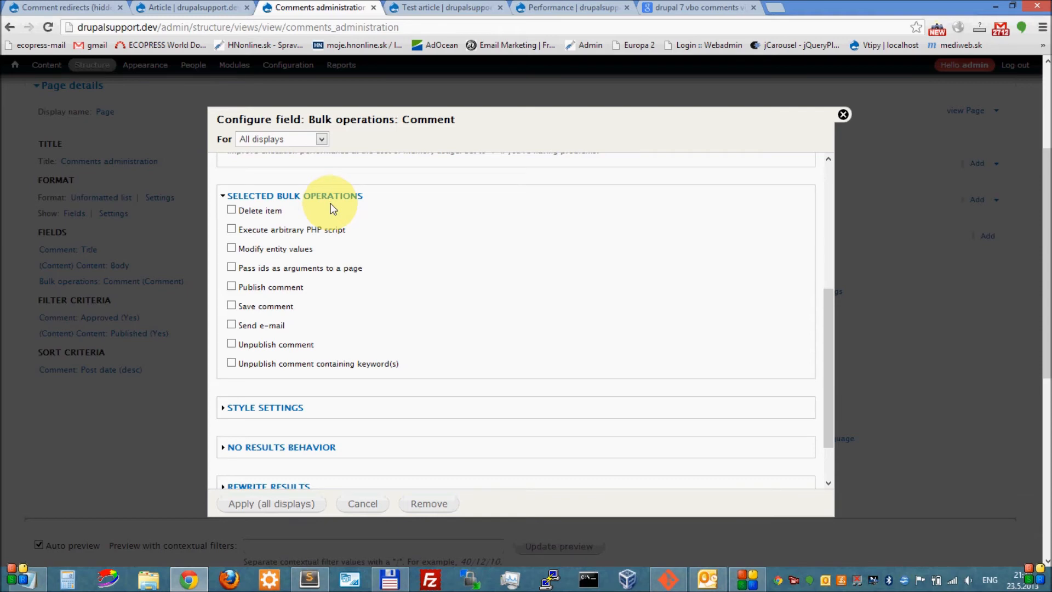
Step: Enable the Modify entity values bulk operation and limit its display values to the Article comment's Published field
left_click(287, 249)
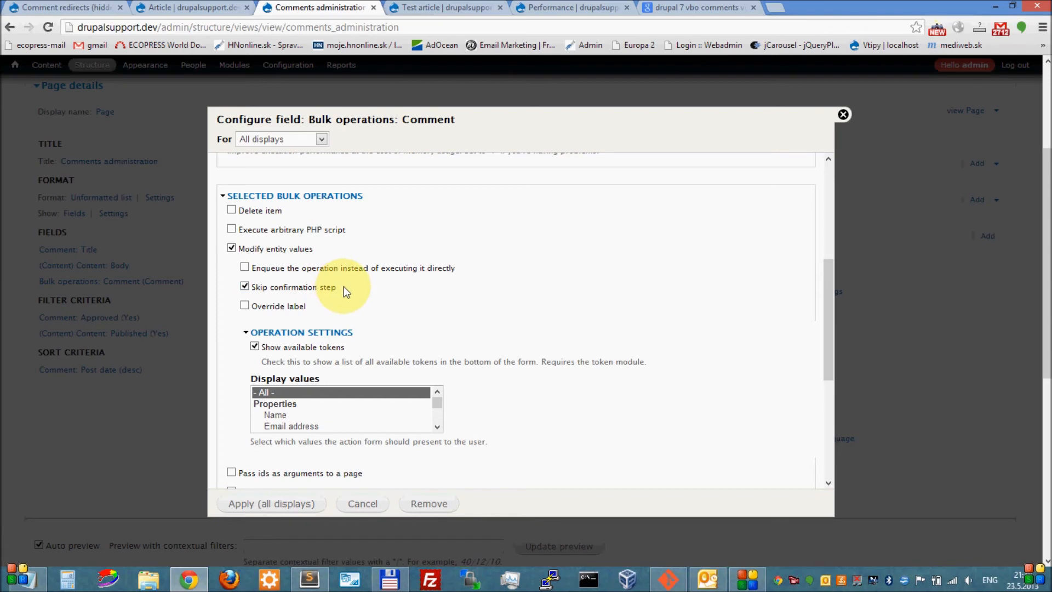
scroll(417, 274, "down", 3)
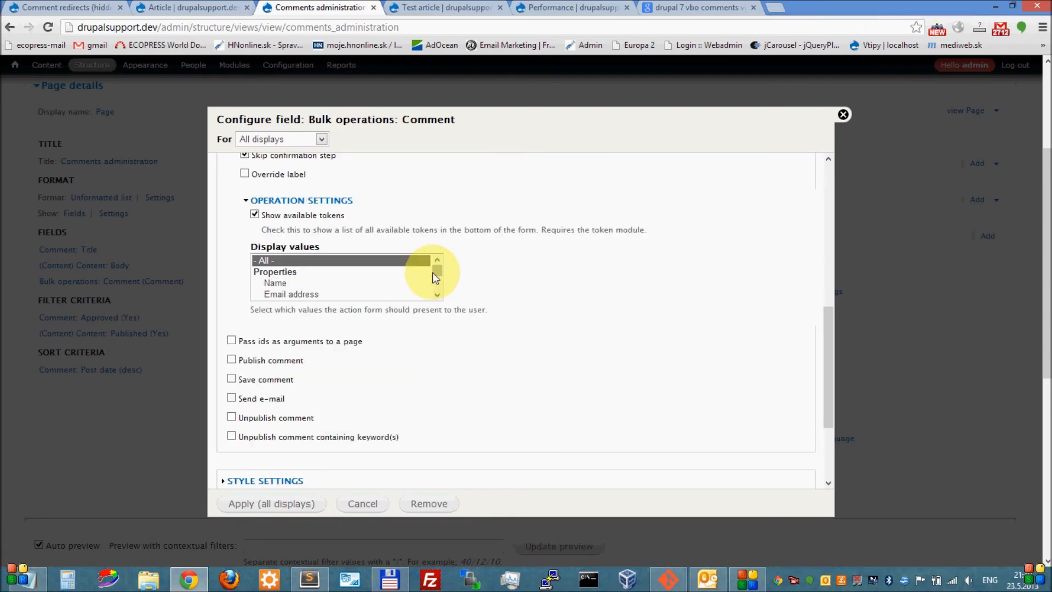
left_click(438, 296)
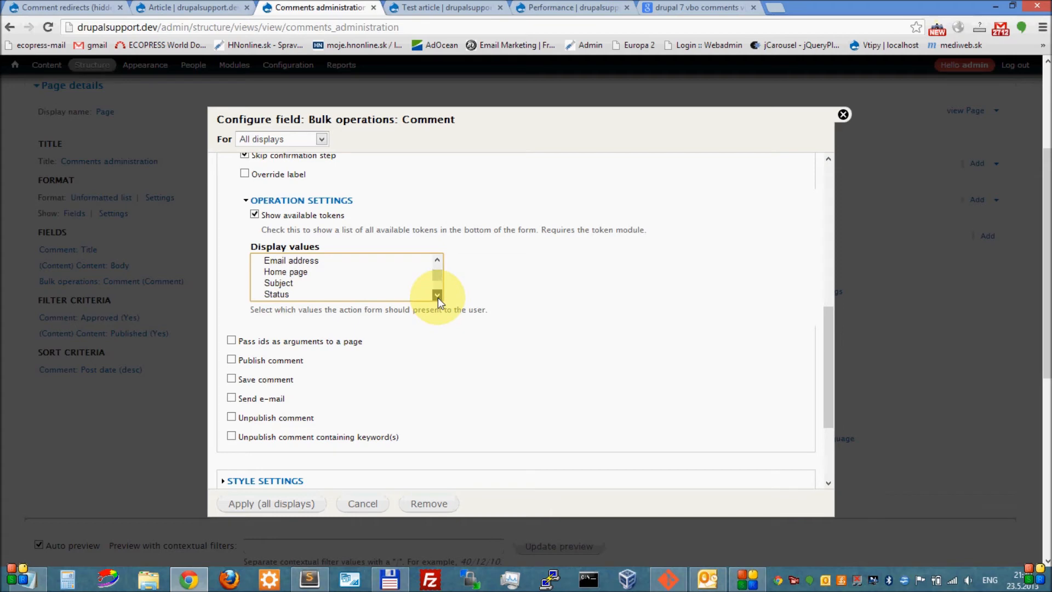
left_click(438, 298)
left_click(438, 297)
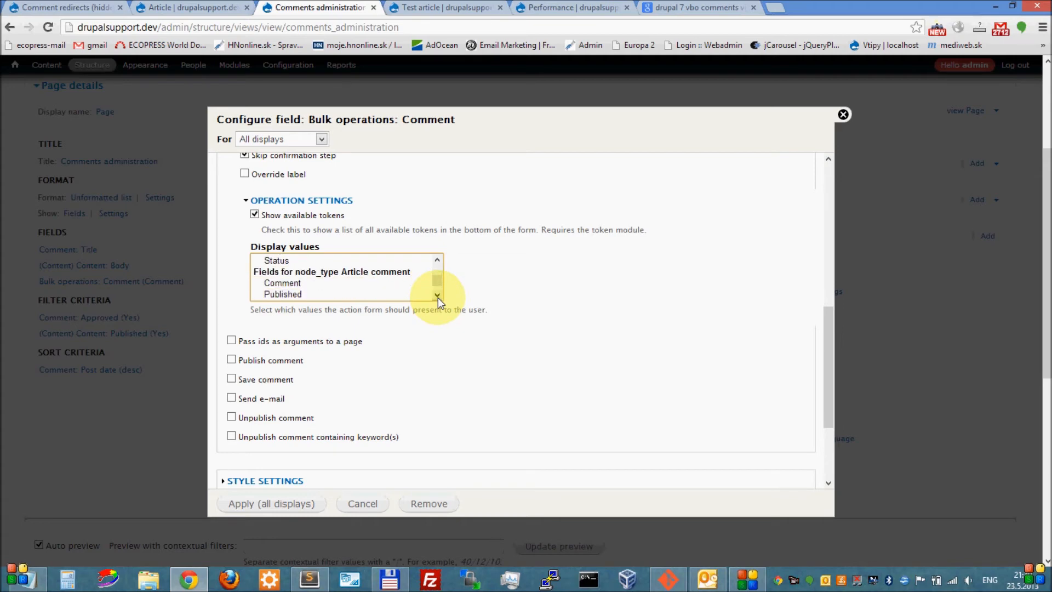
left_click(438, 298)
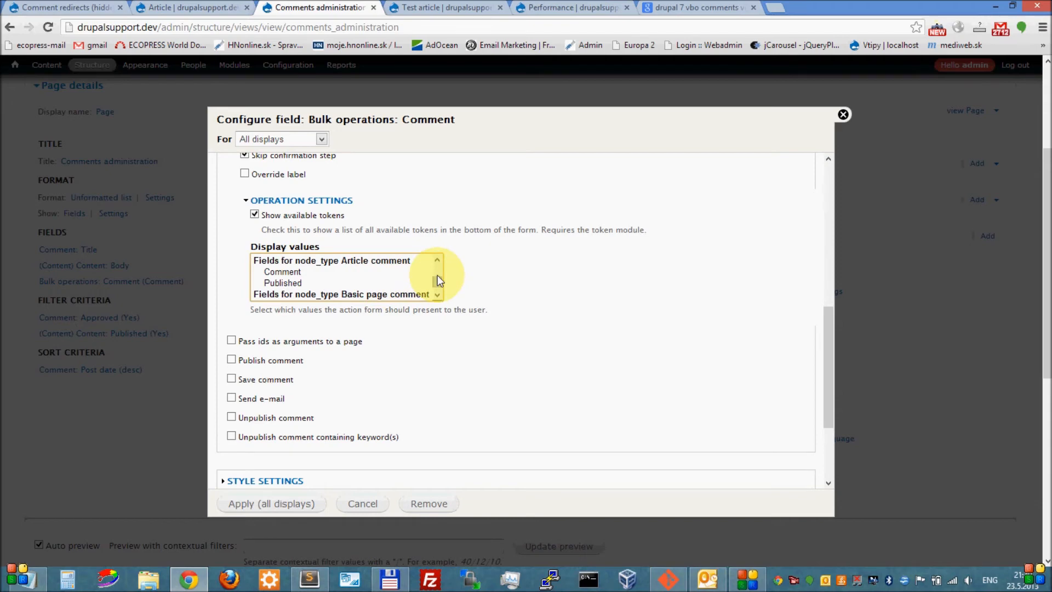
left_click(388, 283)
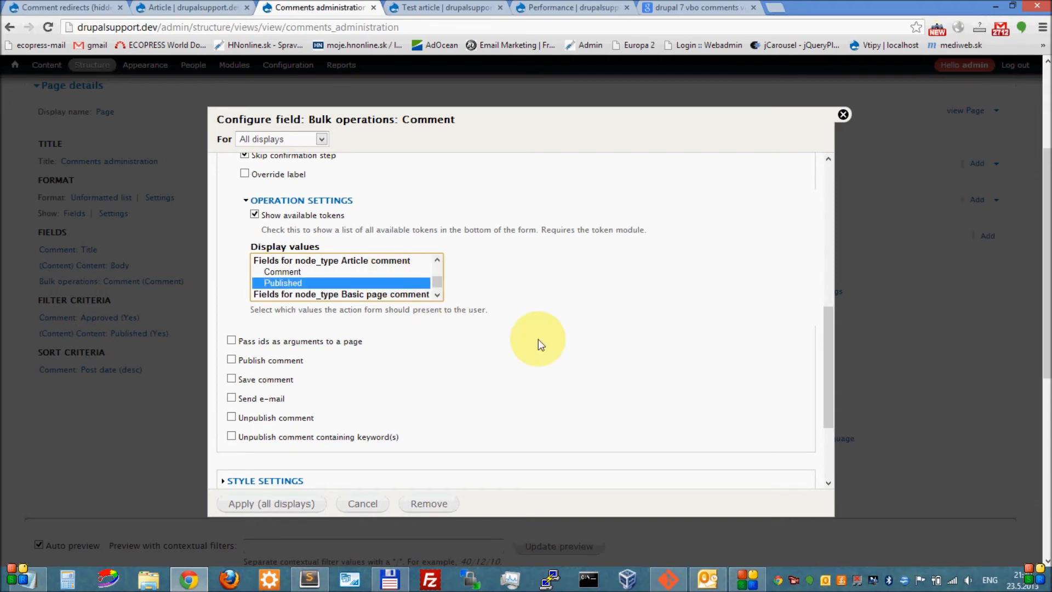
Step: Apply the Bulk operations: Comment field settings to all displays and check the operations in the view's preview
scroll(538, 343, "up", 1)
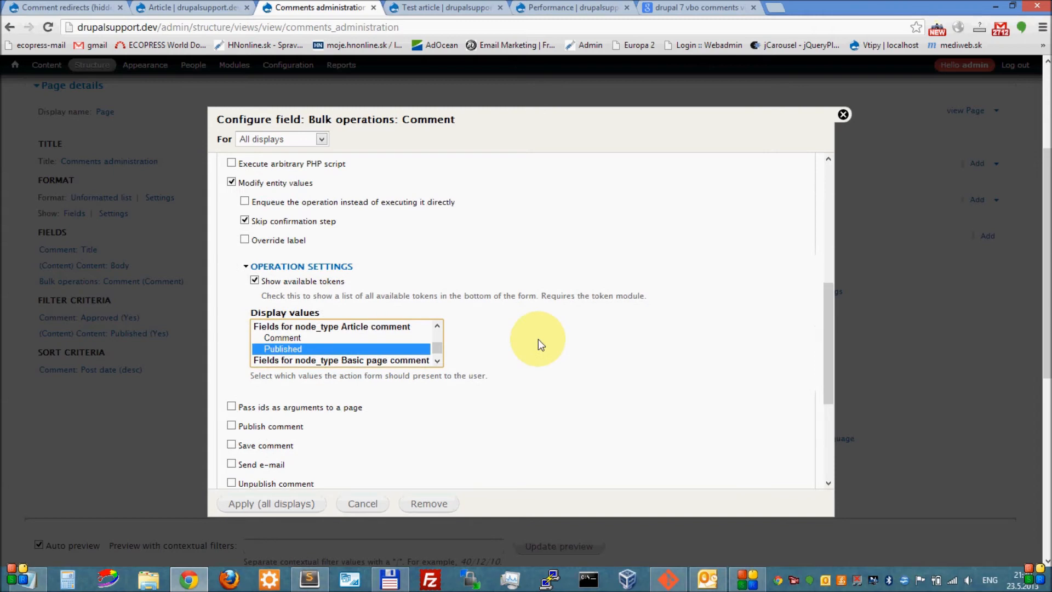
scroll(539, 339, "up", 1)
scroll(538, 338, "down", 2)
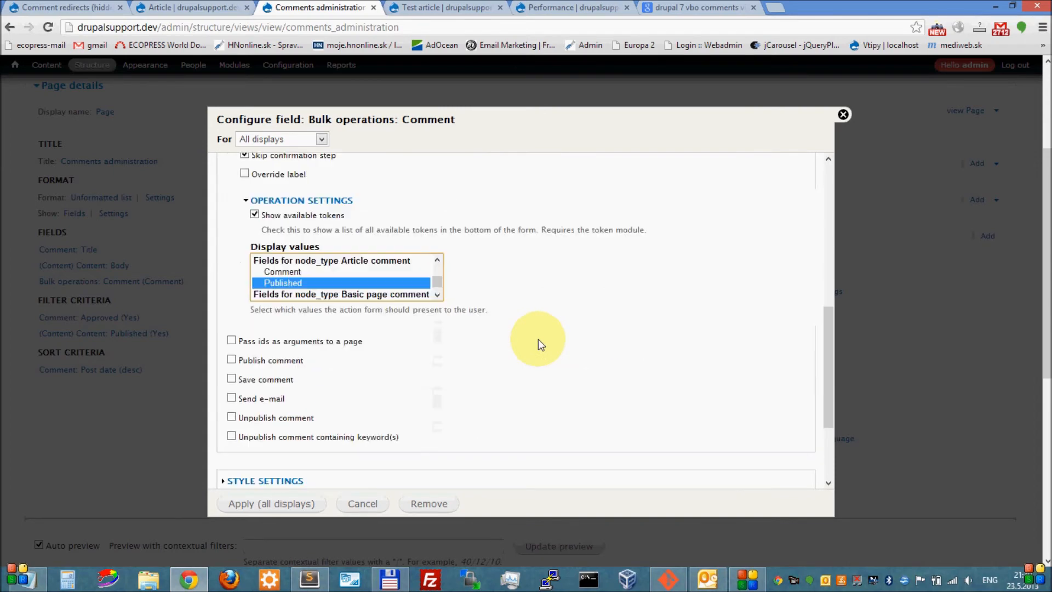
scroll(538, 339, "down", 2)
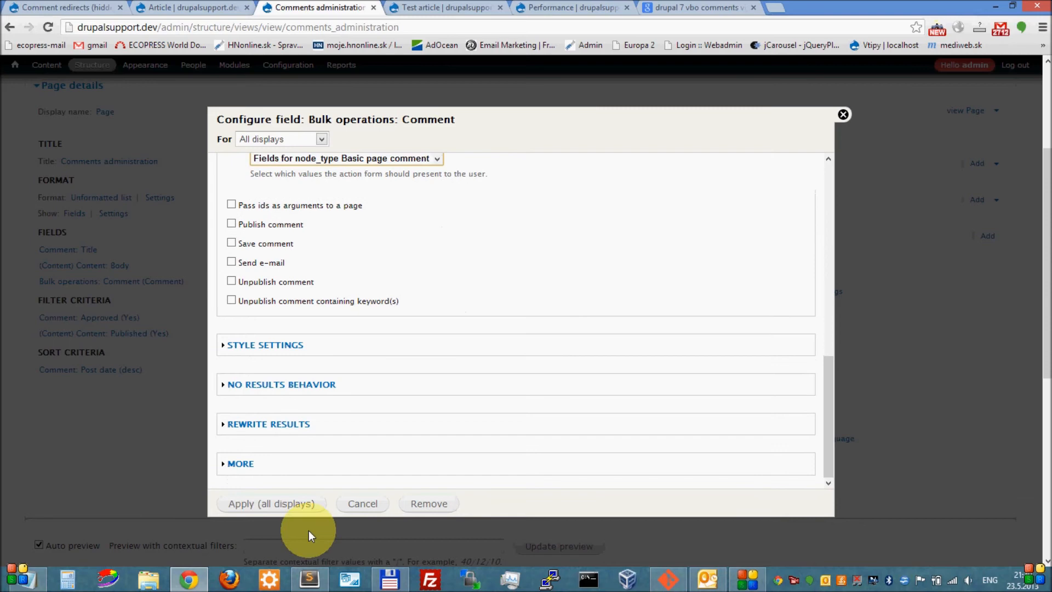
left_click(278, 506)
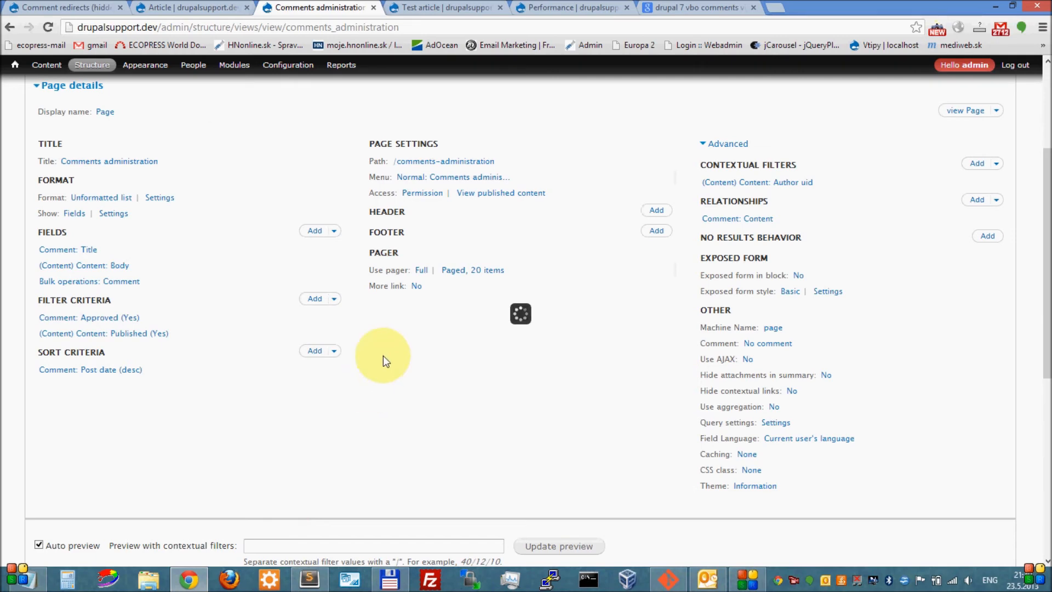
scroll(379, 352, "down", 6)
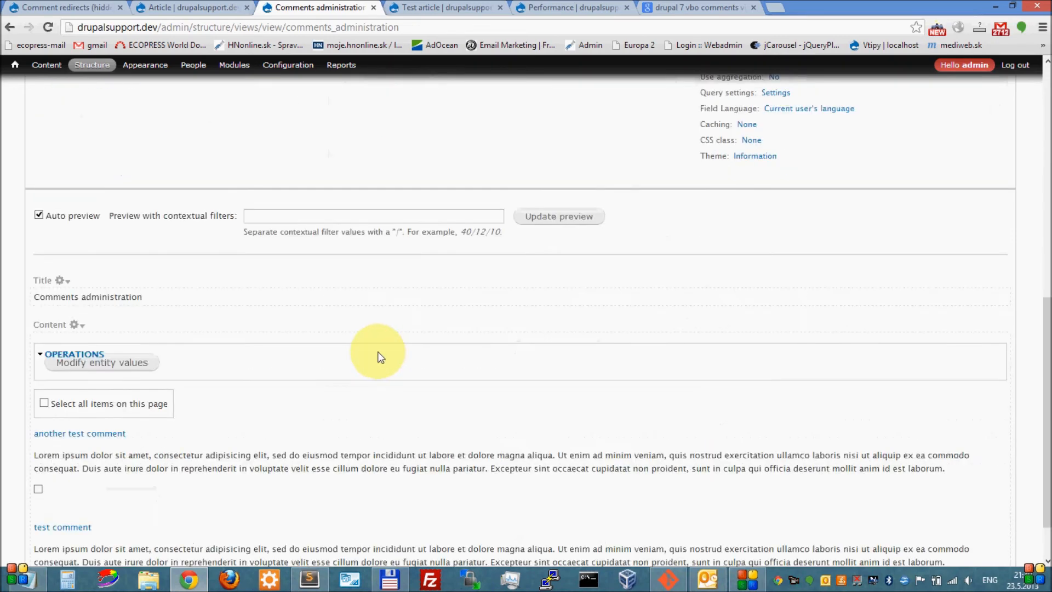
scroll(380, 357, "up", 9)
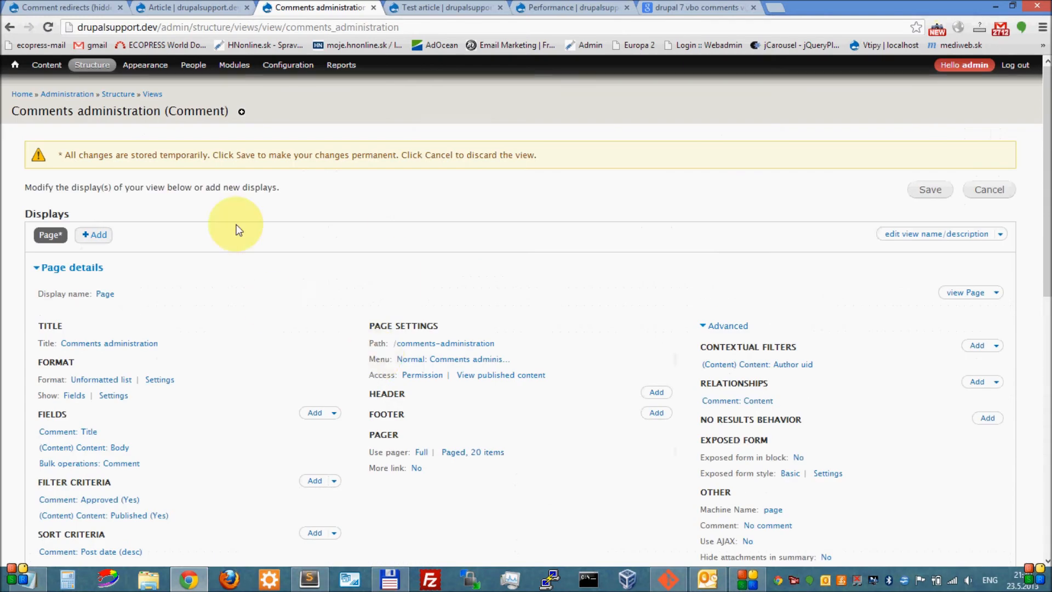
scroll(333, 259, "down", 8)
scroll(332, 267, "down", 1)
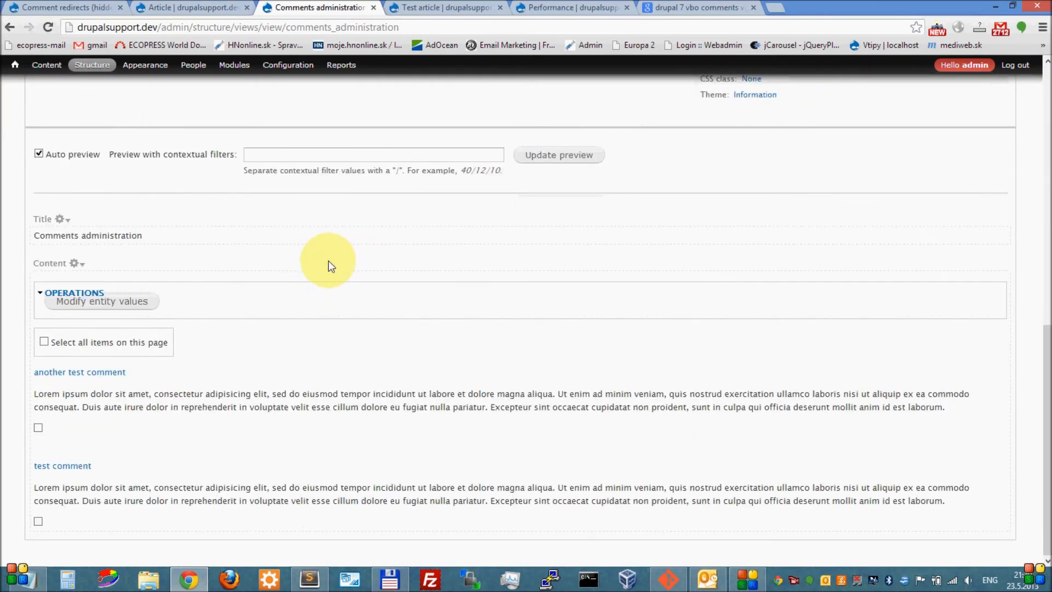
left_click_drag(53, 342, 152, 342)
left_click(234, 291)
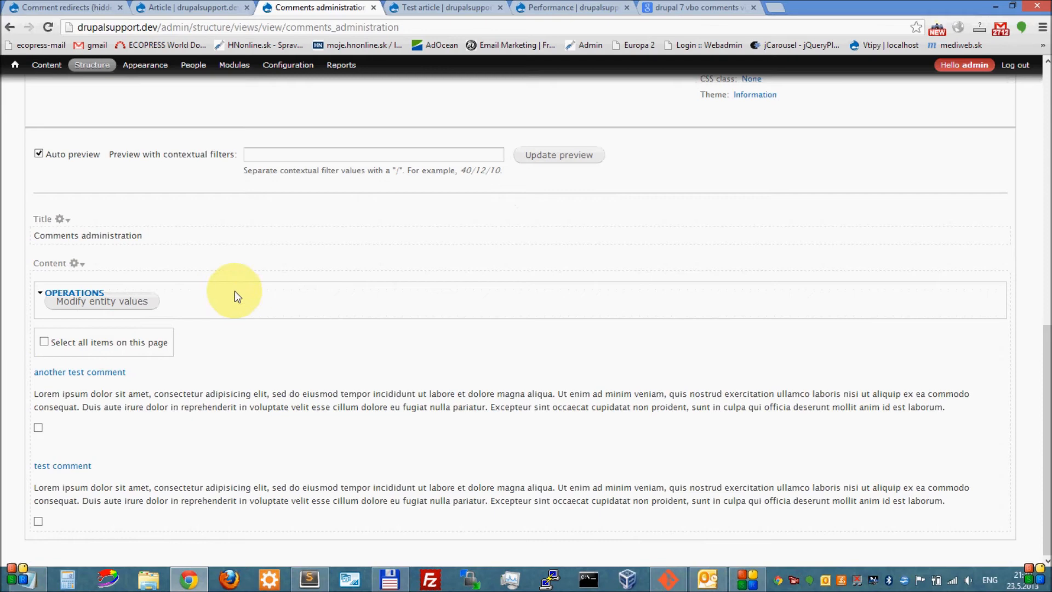
Step: Change the view format to Table for all displays, keeping the default style options, and check the preview
scroll(234, 298, "up", 9)
scroll(231, 299, "down", 1)
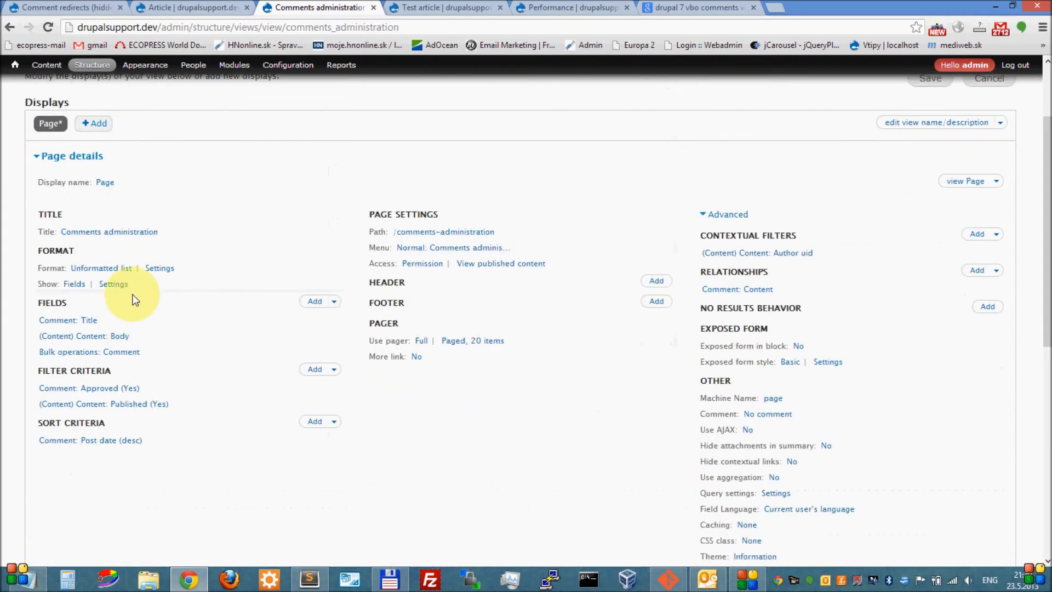
left_click(113, 273)
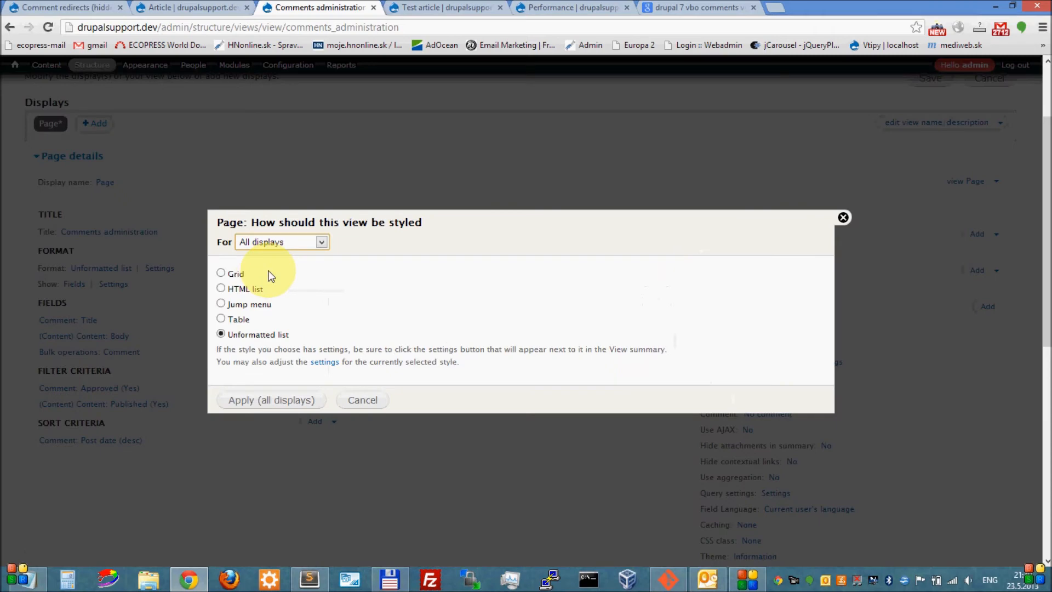
left_click(238, 318)
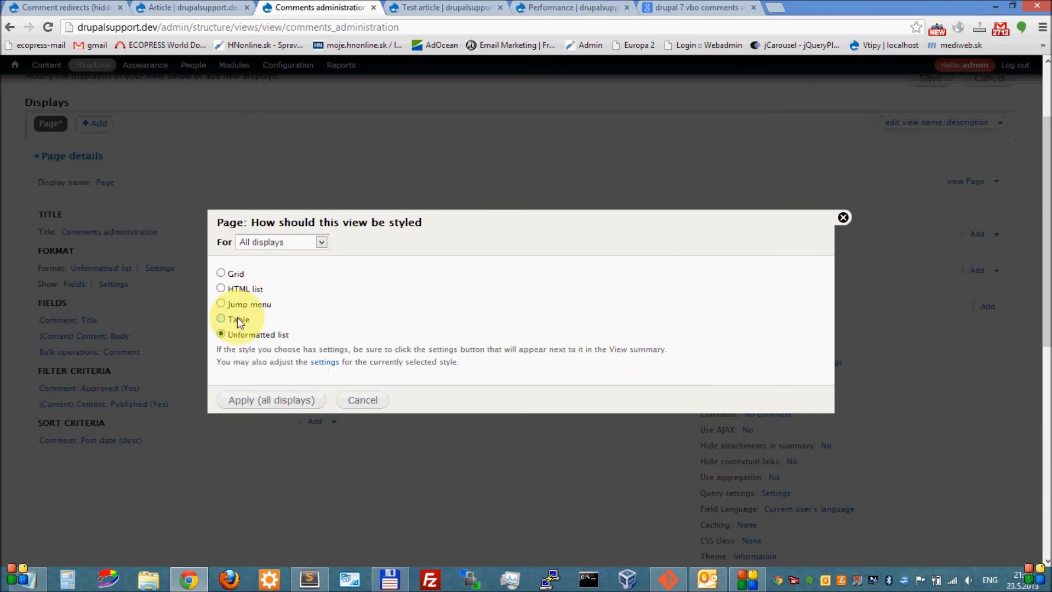
left_click(257, 400)
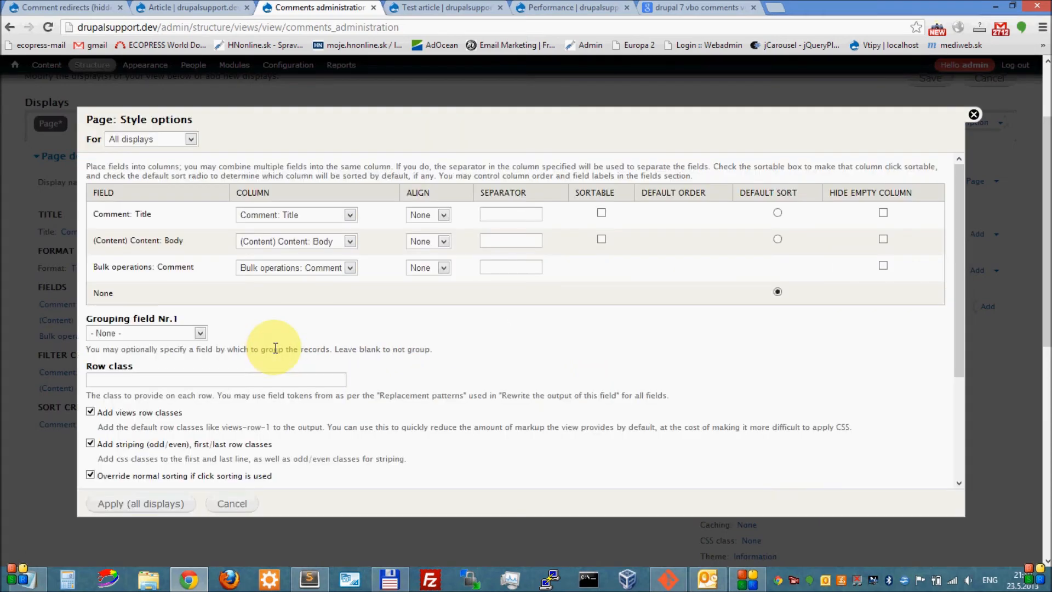
left_click(180, 505)
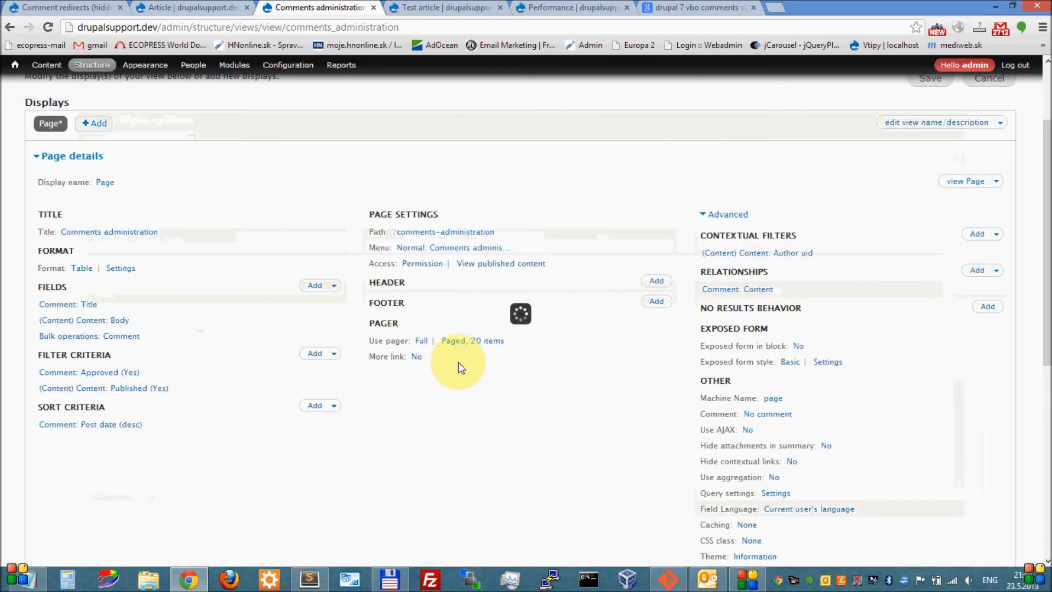
scroll(441, 334, "down", 3)
scroll(431, 338, "down", 5)
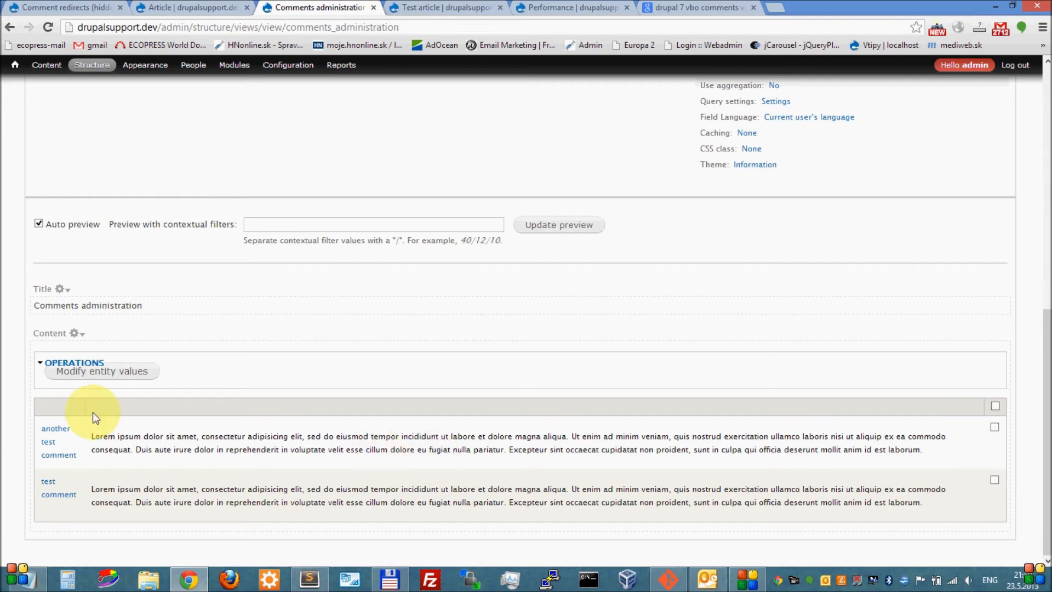
Step: Rearrange the fields so Bulk operations: Comment comes first, above Comment: Title, for all displays, and check the preview
scroll(182, 363, "up", 3)
scroll(182, 363, "up", 3)
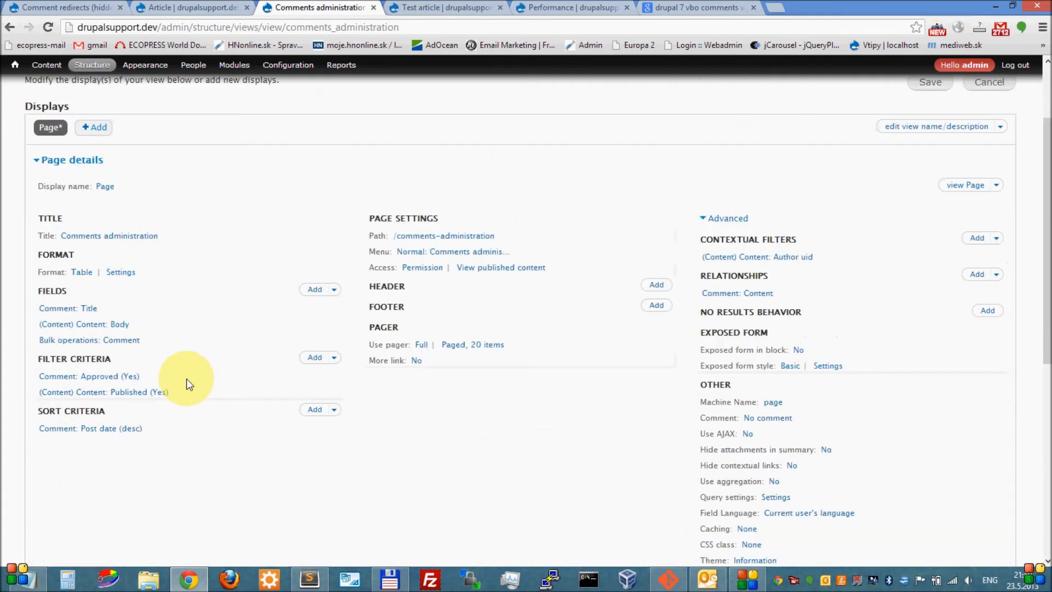
left_click(333, 291)
left_click(304, 307)
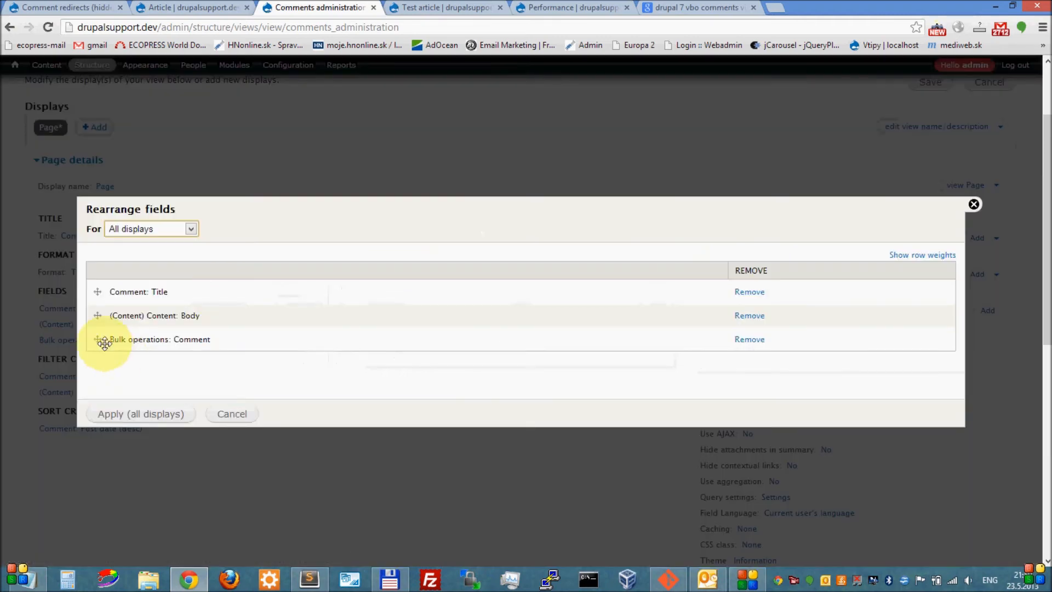
left_click_drag(104, 343, 98, 294)
left_click(155, 414)
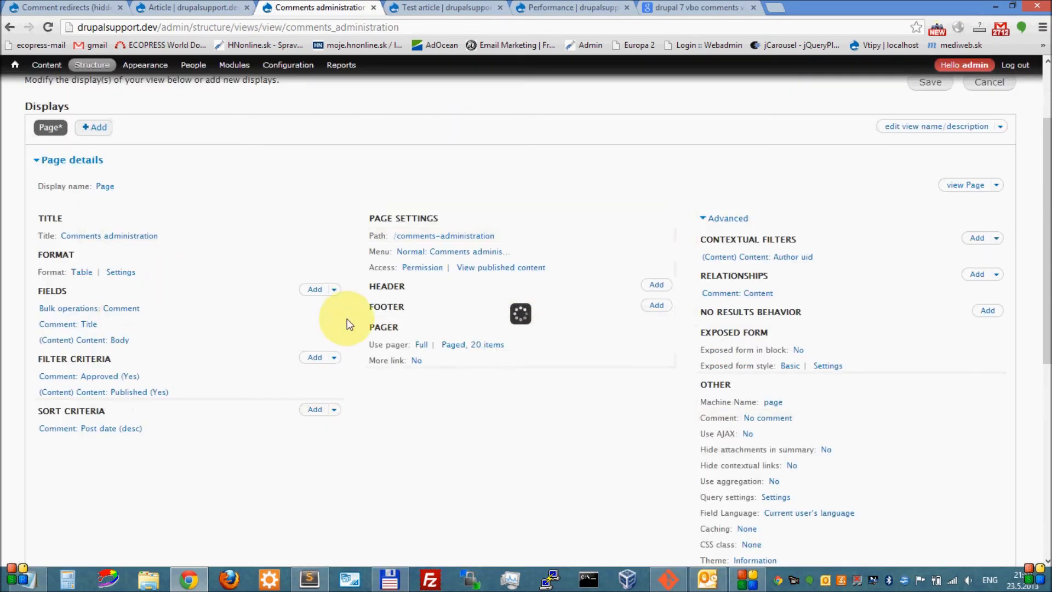
scroll(357, 282, "down", 7)
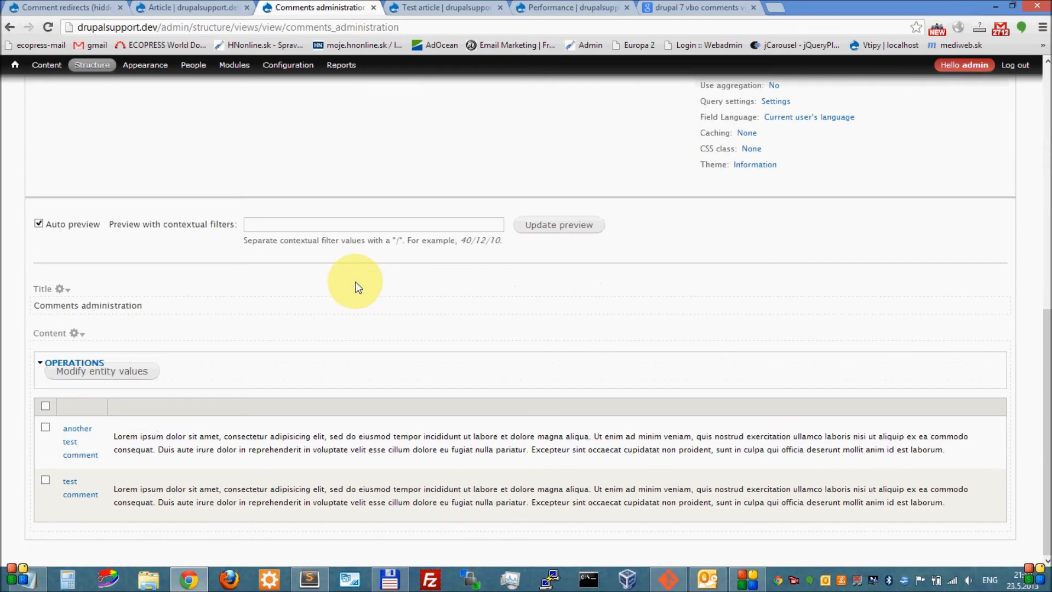
left_click_drag(115, 437, 586, 449)
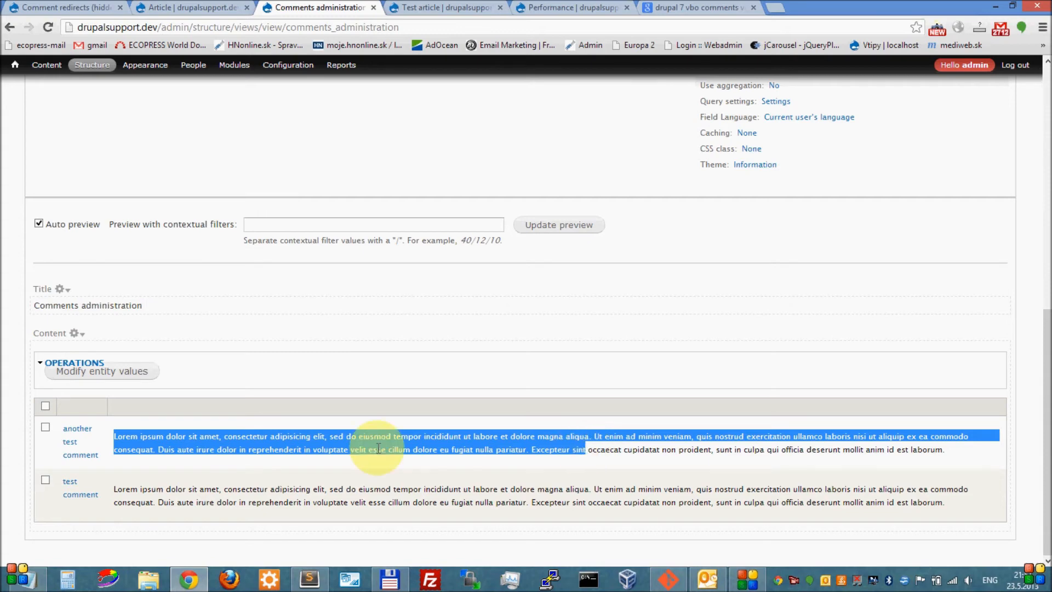
Step: Filter the available fields to the Comment group and add the Comment: Comment field to all displays
scroll(378, 448, "up", 6)
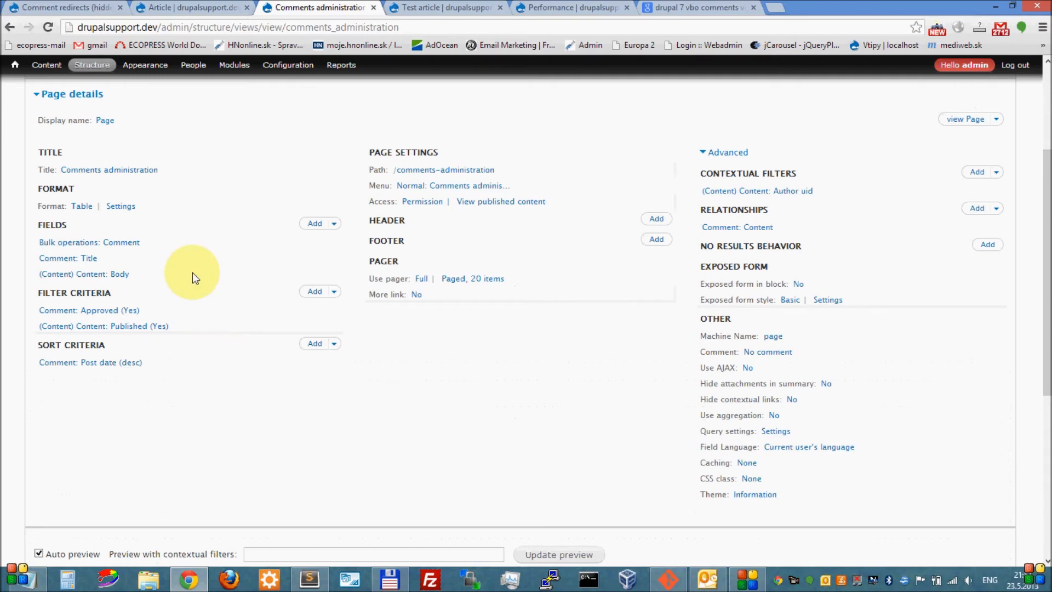
left_click(314, 224)
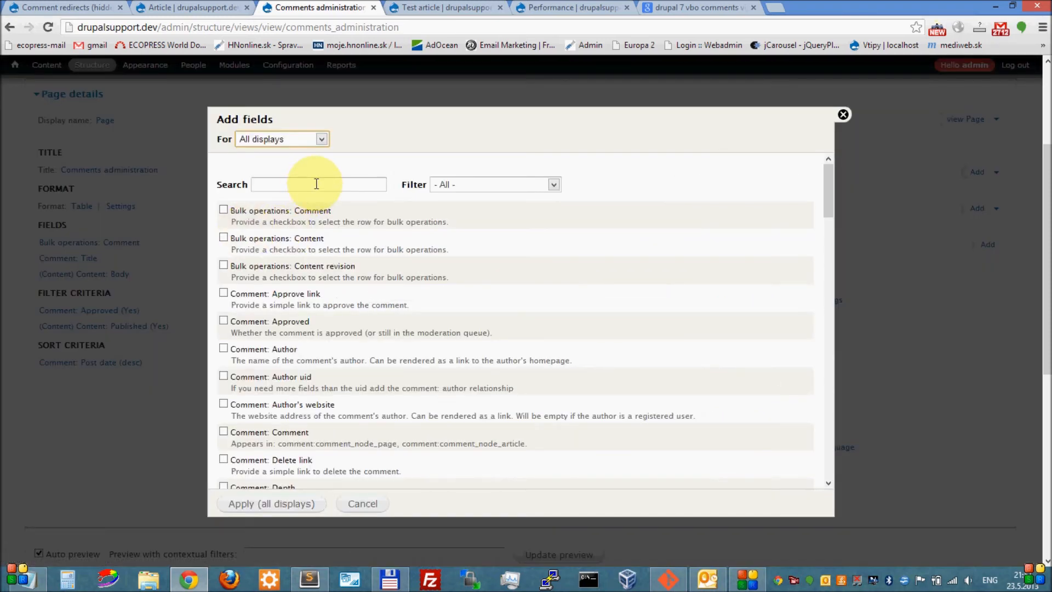
left_click(316, 183)
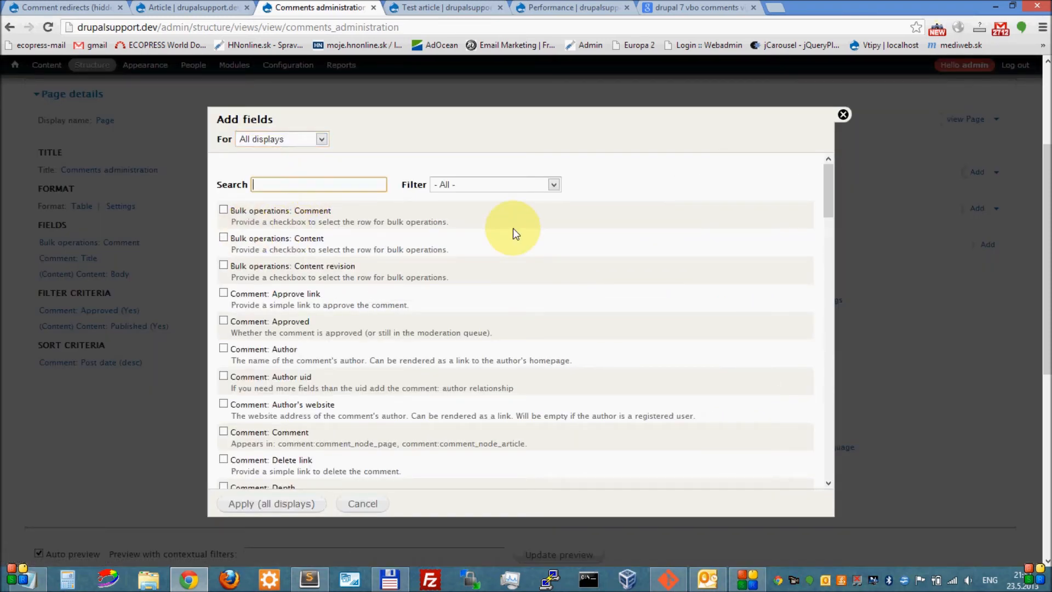
type("body")
left_click(505, 185)
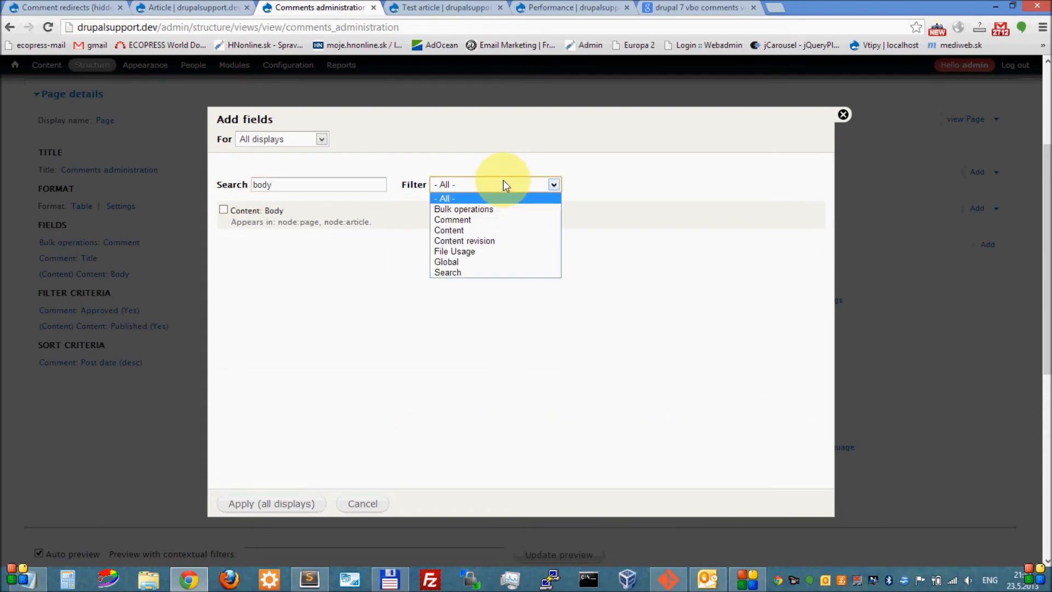
left_click(484, 219)
left_click_drag(357, 188, 213, 182)
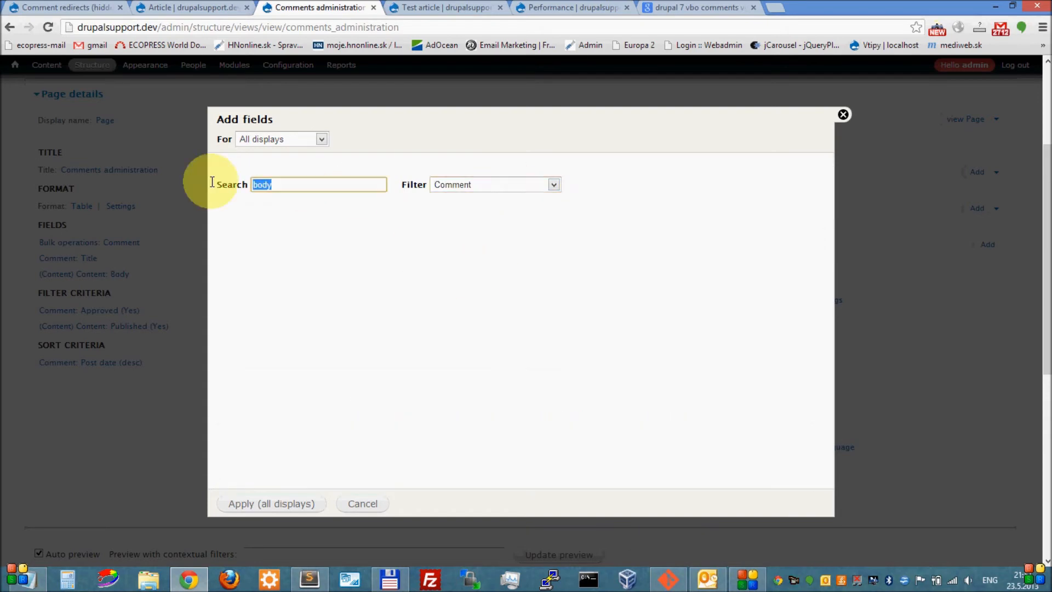
key("BackSpace")
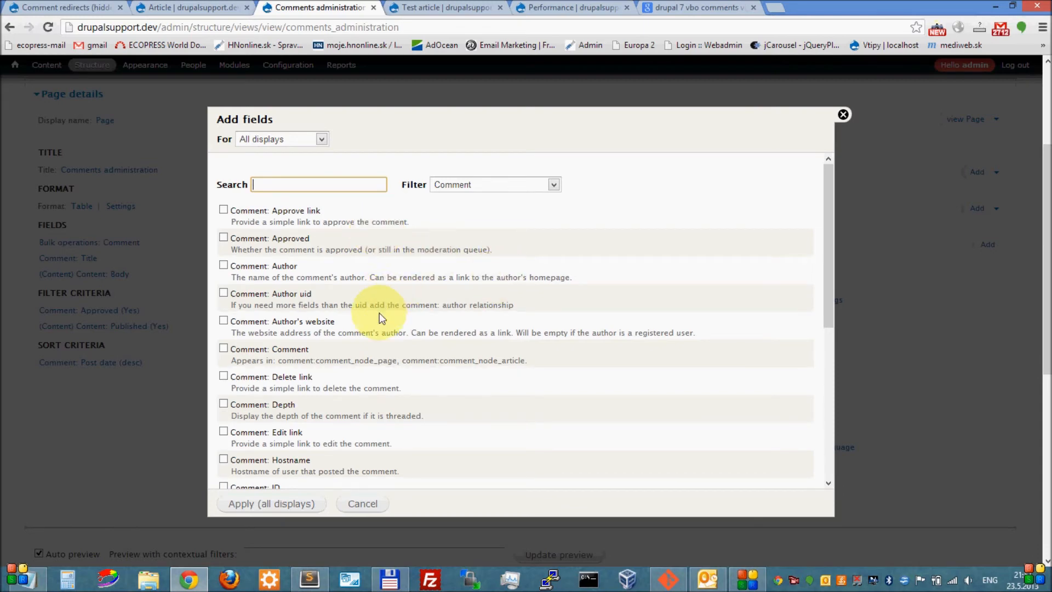
left_click(274, 351)
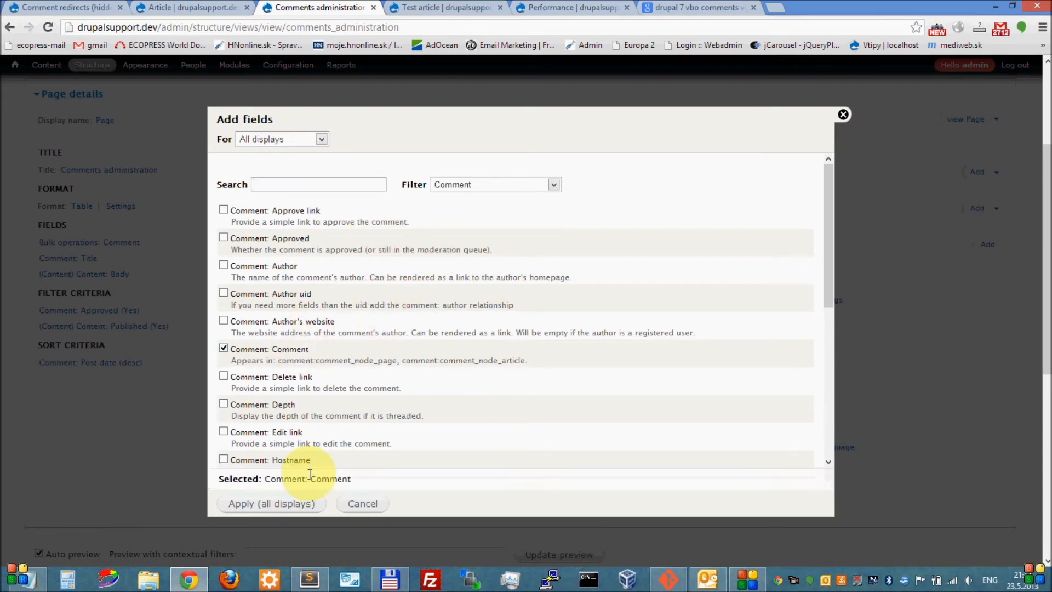
left_click(279, 509)
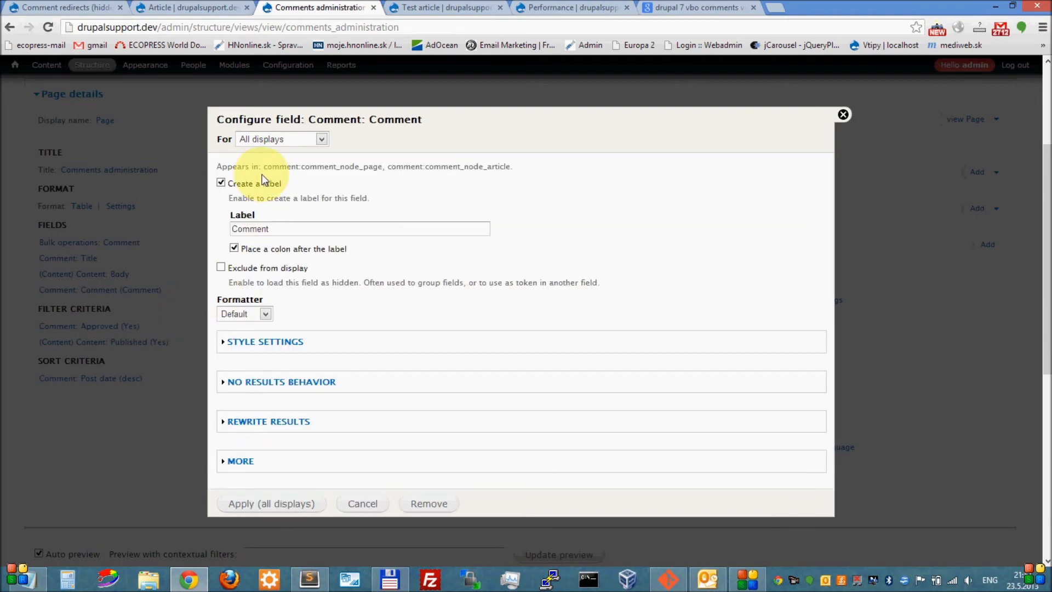
Step: Apply the Comment: Comment field settings to all displays and remove the Content: Body field from the view
left_click(263, 314)
left_click(263, 314)
left_click(291, 507)
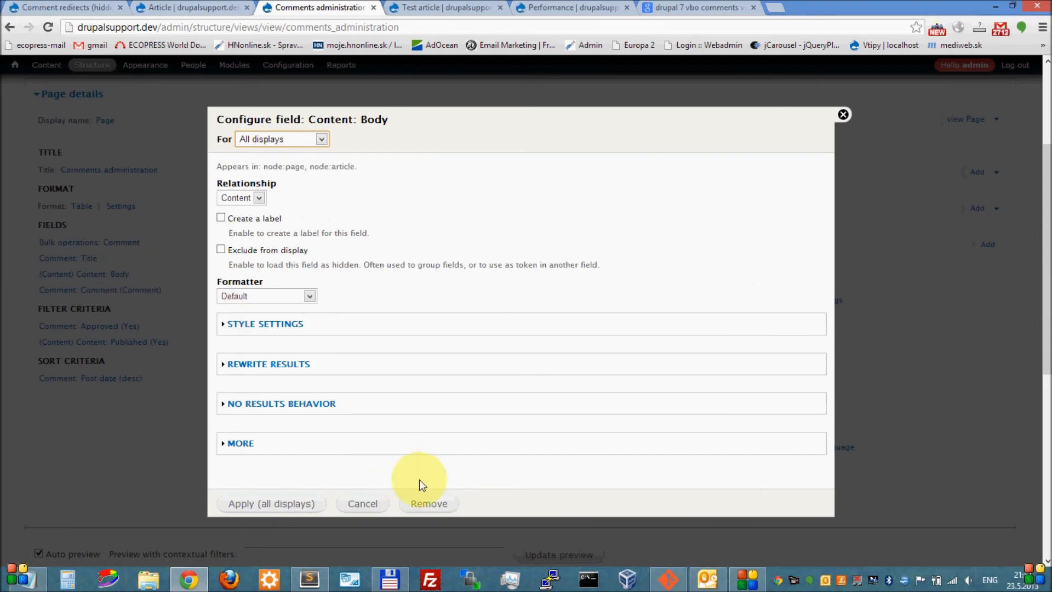
left_click(420, 503)
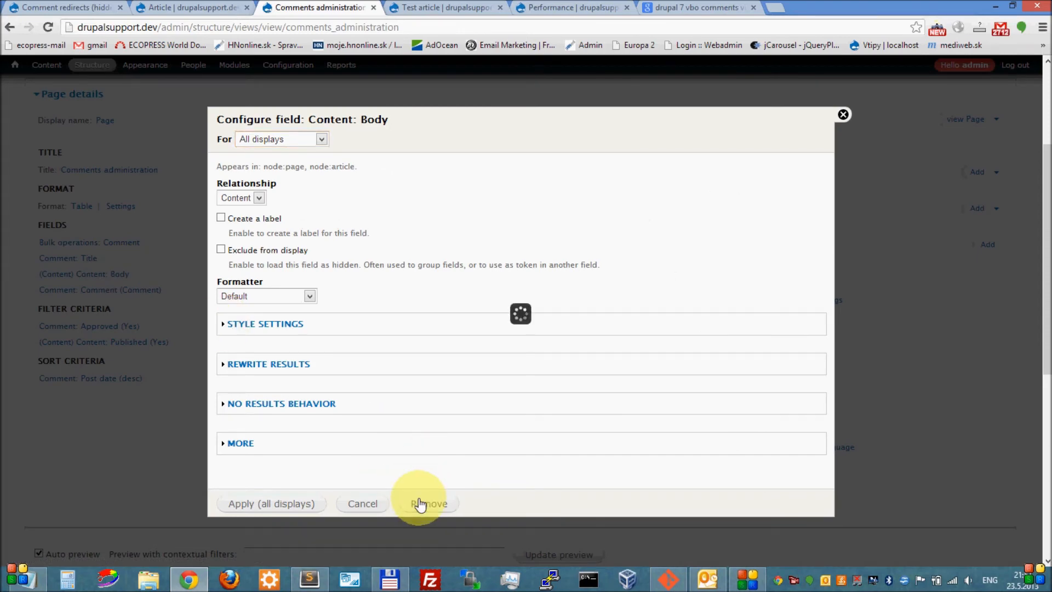
Step: Check the preview and give the Comment: Title field the label "Comment title" for all displays
scroll(423, 348, "down", 4)
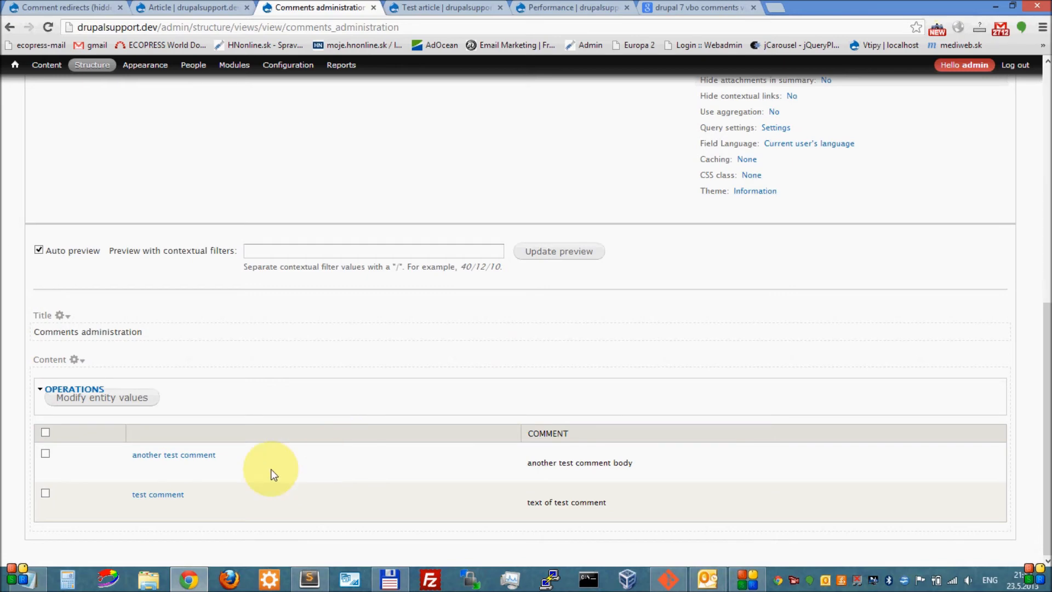
mouse_move(214, 452)
left_mouse_down()
mouse_move(94, 458)
mouse_move(198, 462)
left_mouse_up()
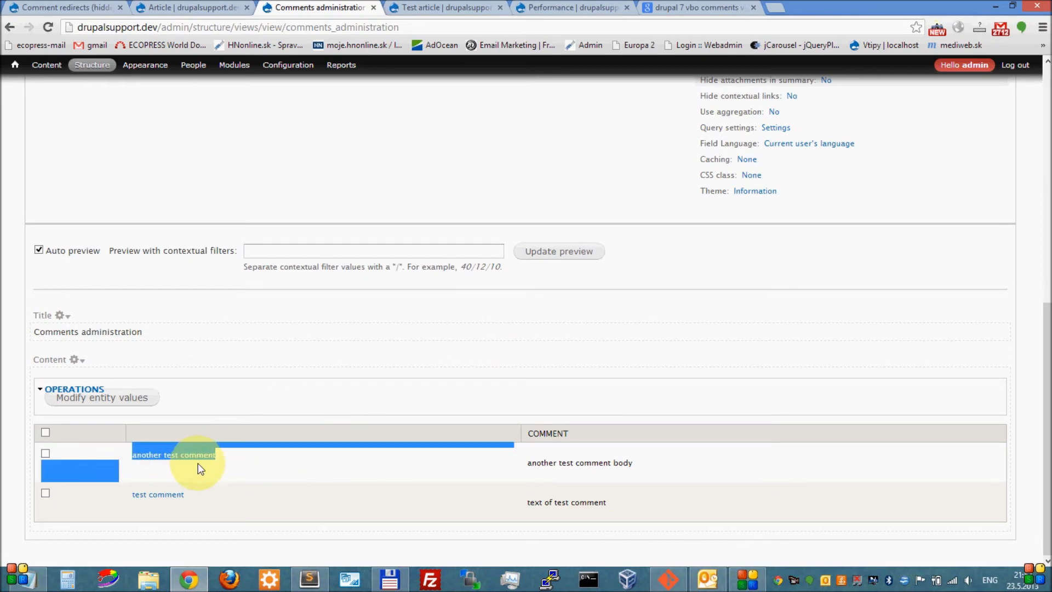
left_click(284, 436)
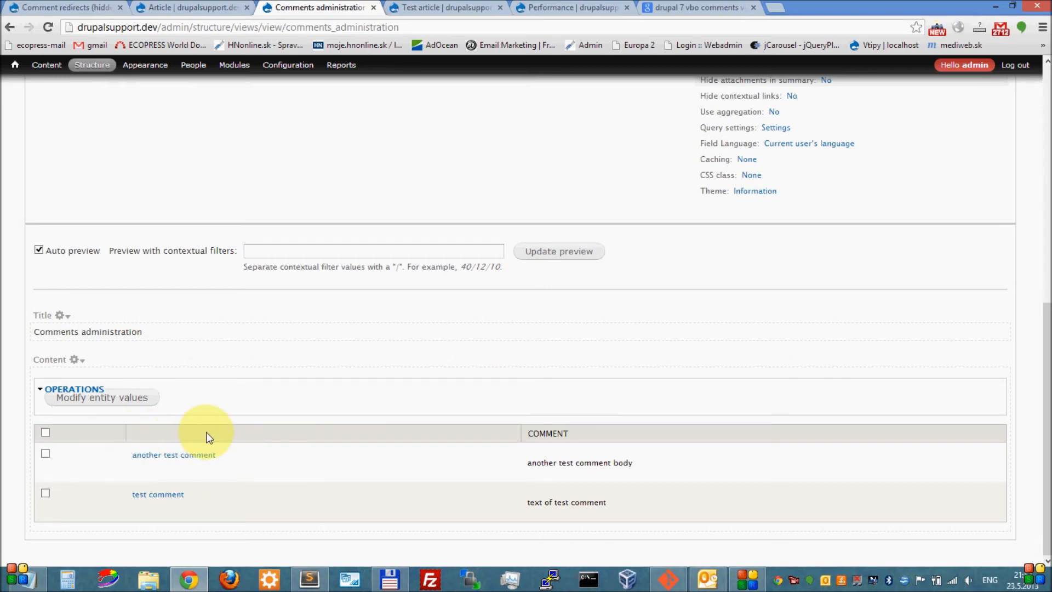
scroll(254, 405, "up", 7)
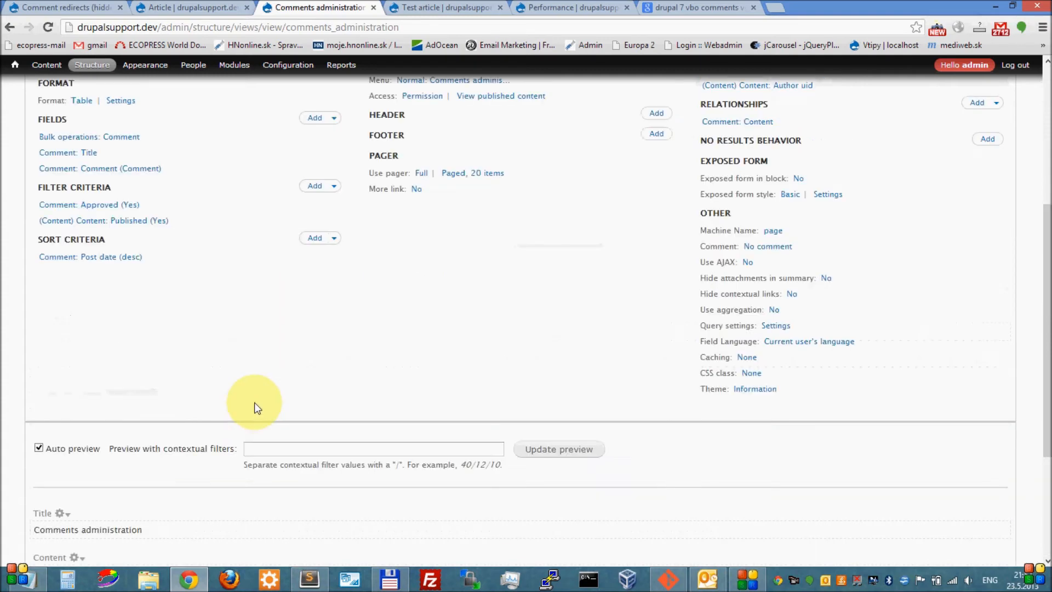
left_click(88, 336)
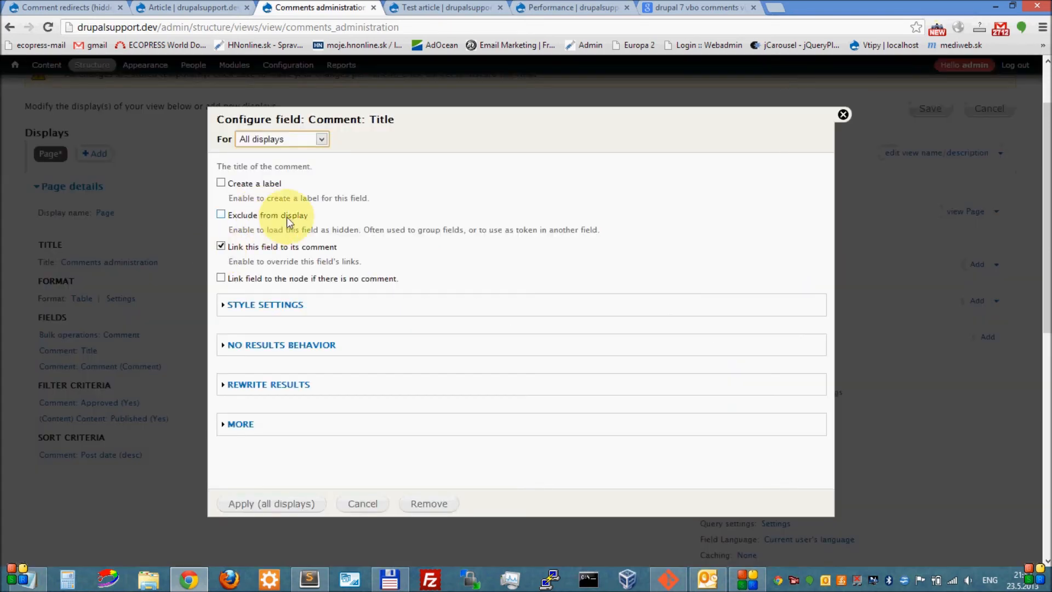
left_click(241, 183)
left_click(440, 227)
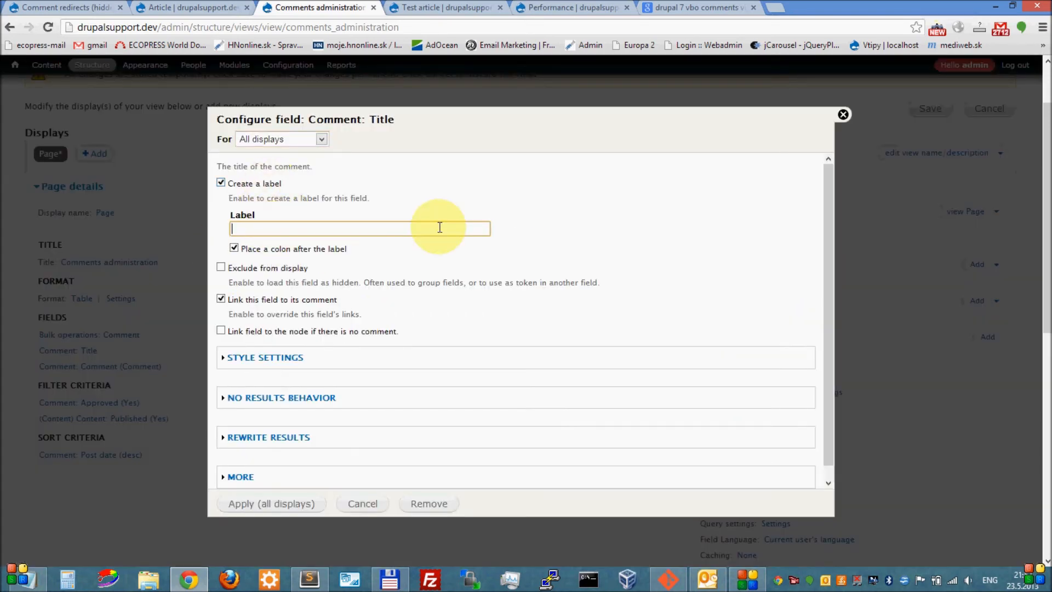
type("Comment title")
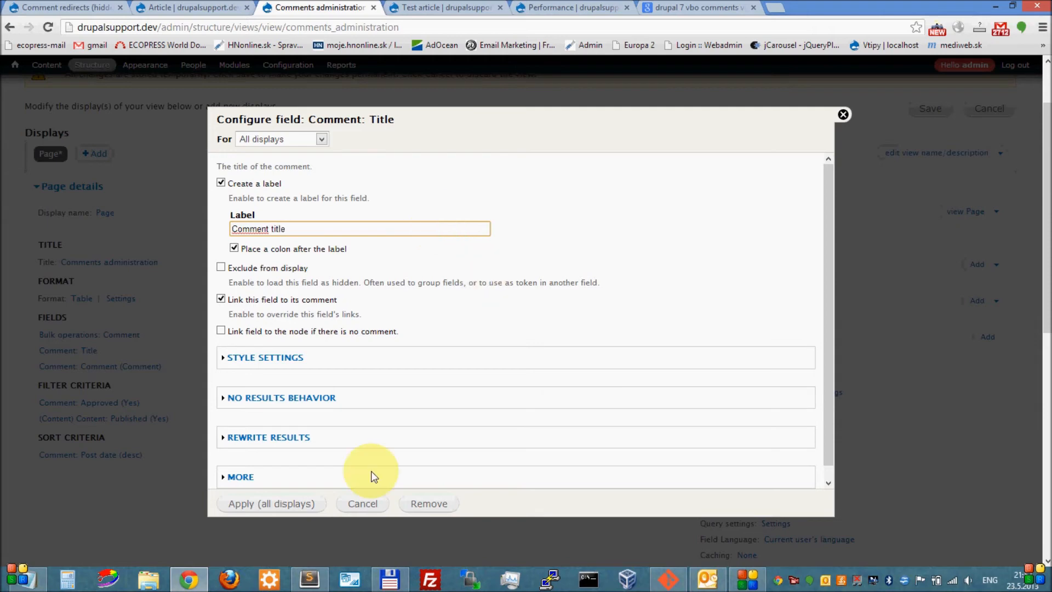
left_click(294, 502)
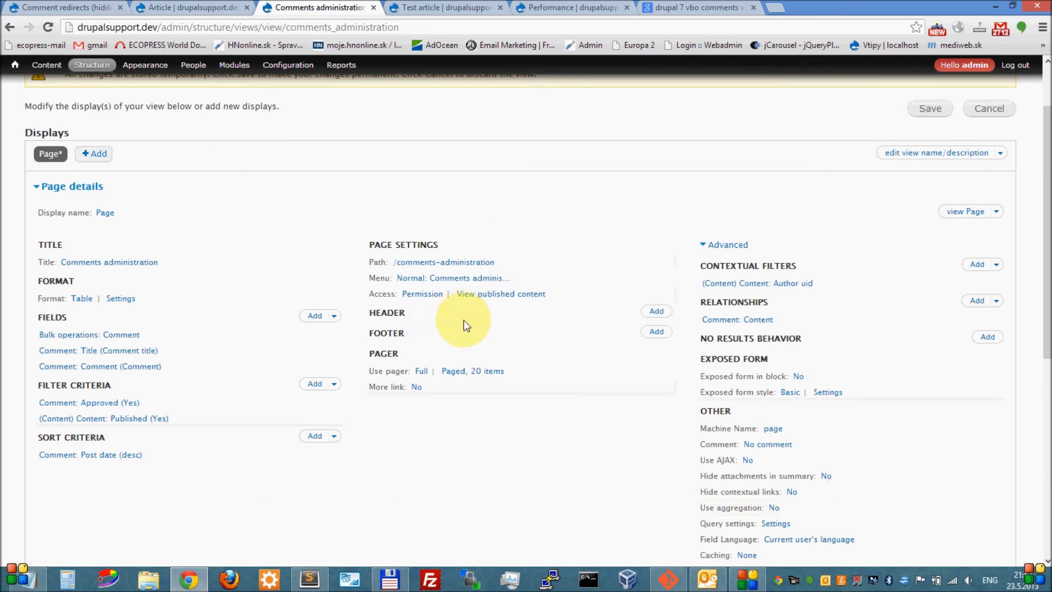
Step: Check the labelled table in the preview and save the Comments administration view
scroll(460, 323, "down", 7)
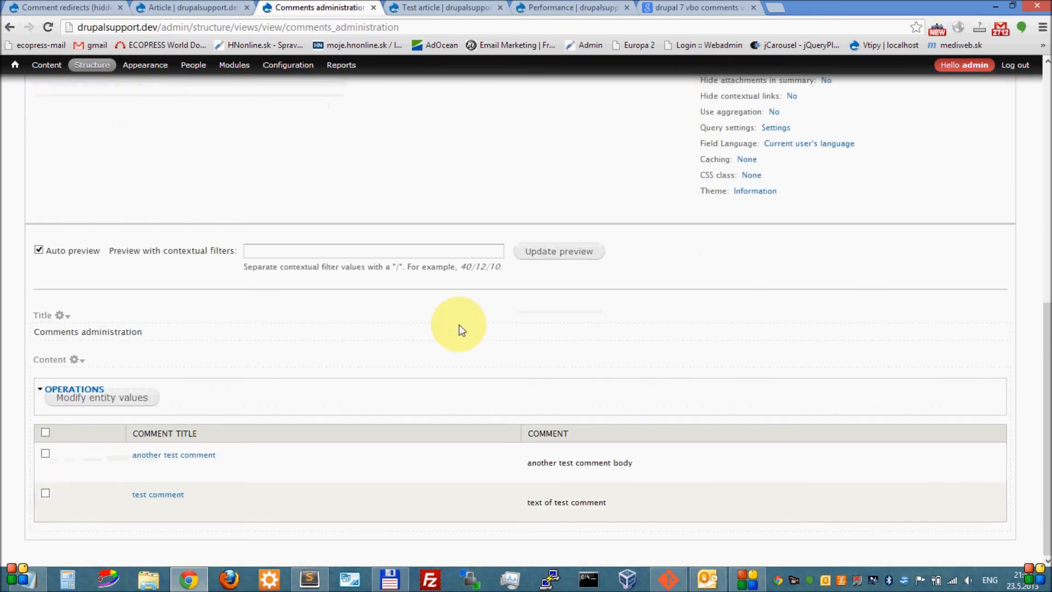
scroll(458, 324, "up", 9)
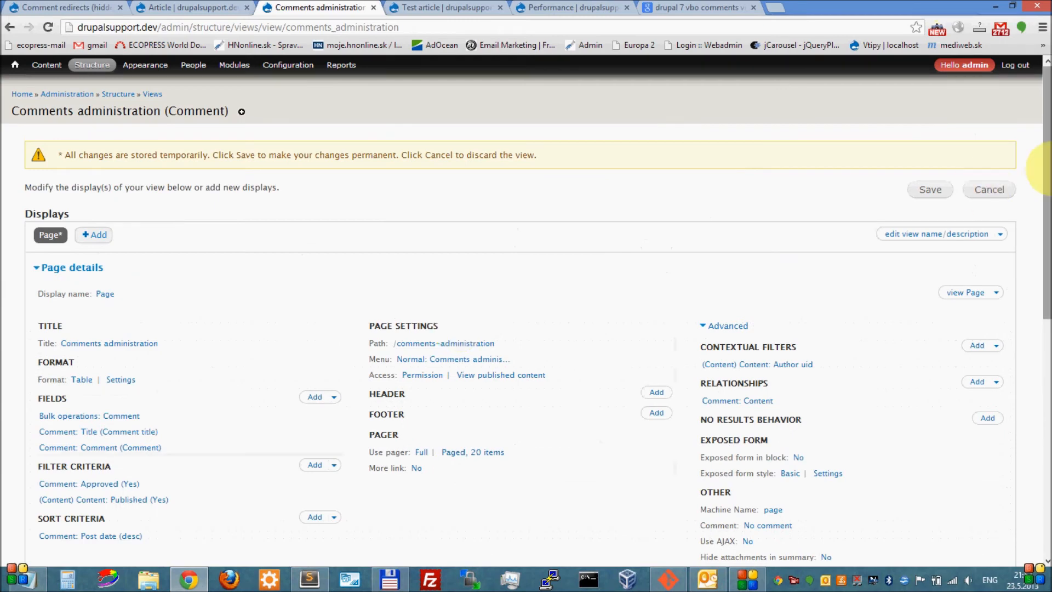
left_click(938, 190)
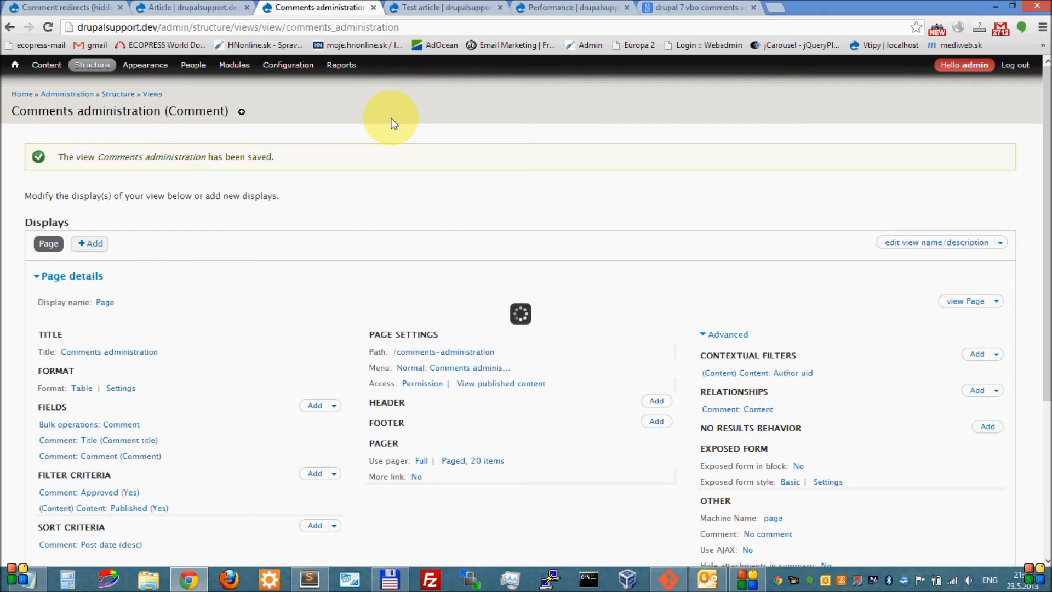
Step: Reload the Test article page and open the Comments administration page from the site navigation
left_click(454, 7)
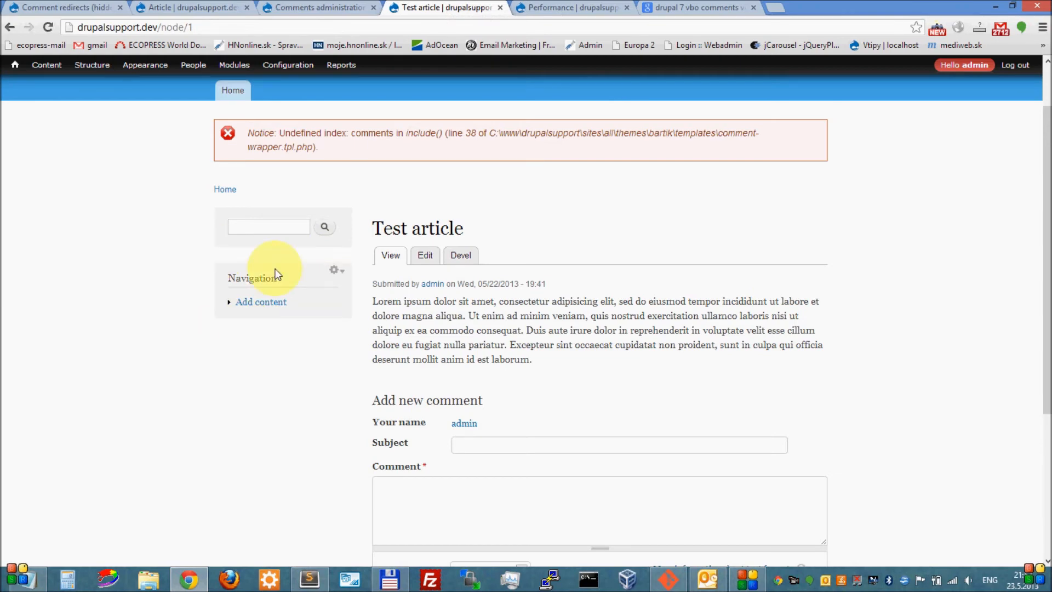
key("F5")
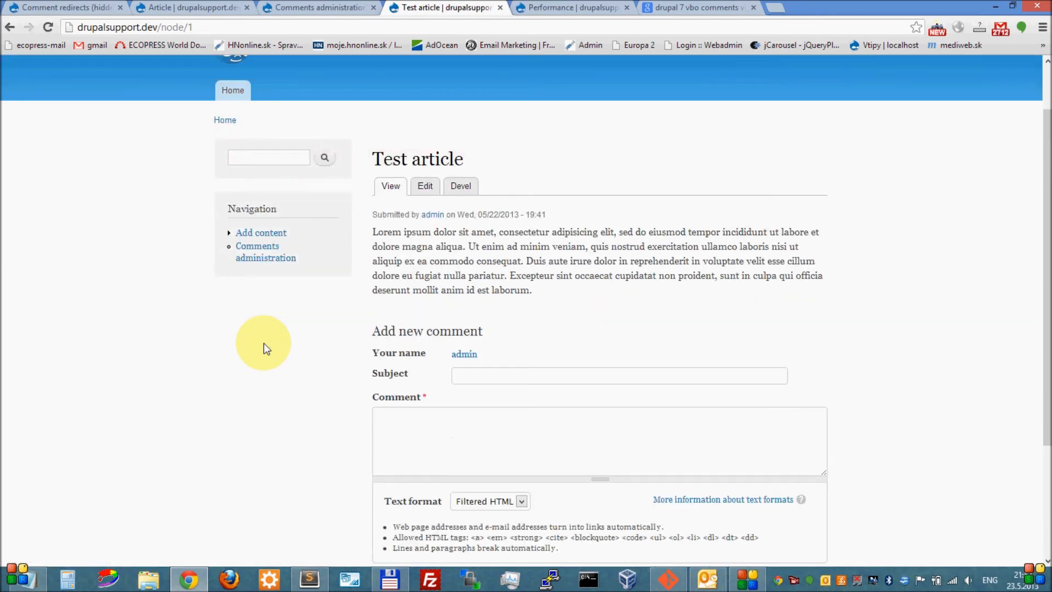
left_click(270, 259)
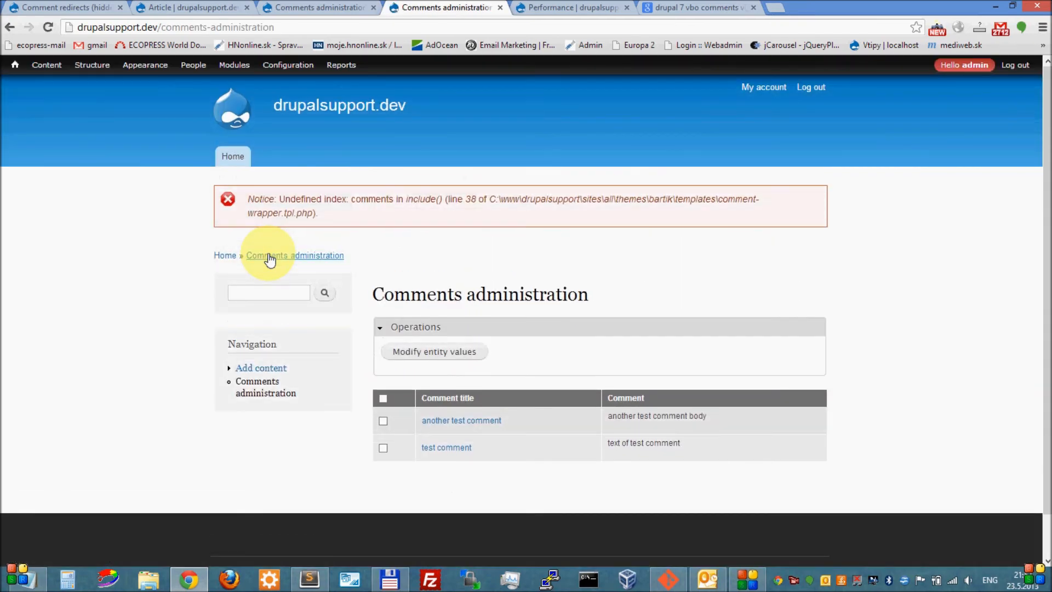
scroll(270, 259, "down", 1)
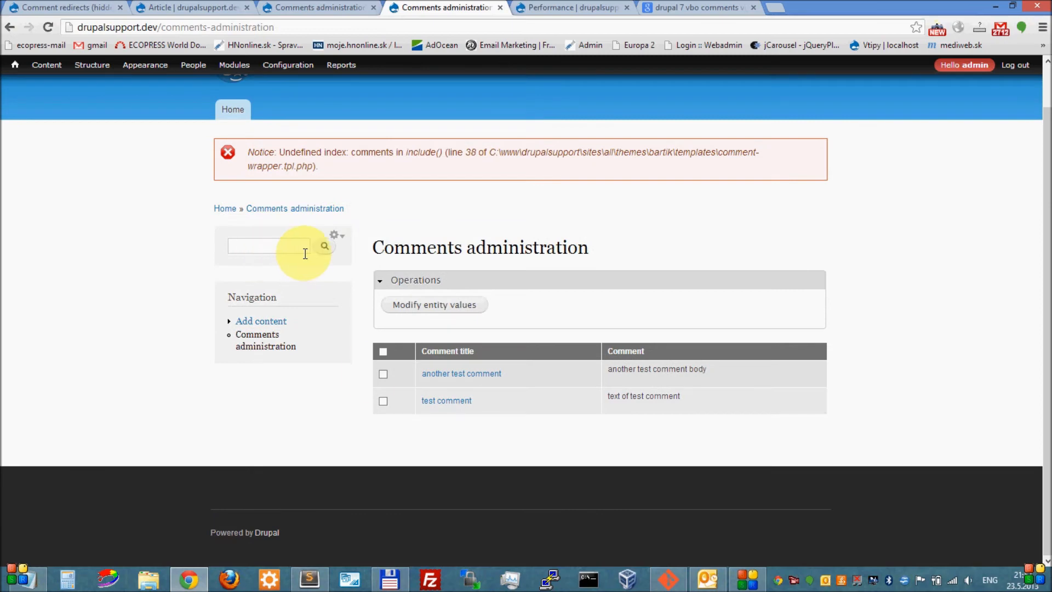
Step: Mark "another test comment" as Published using the Modify entity values bulk operation
left_click(384, 375)
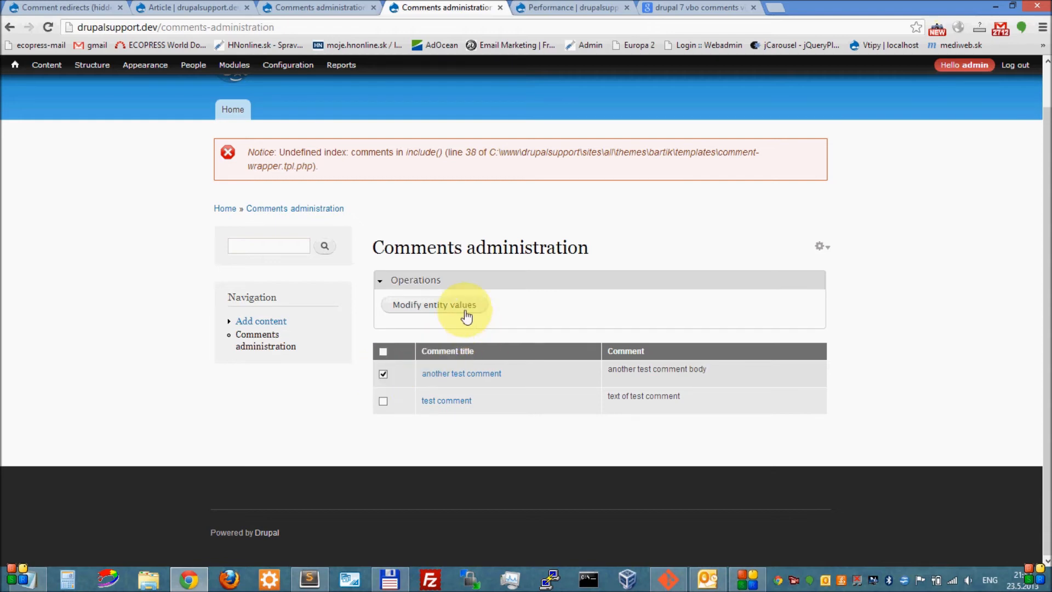
left_click(384, 374)
left_click(384, 374)
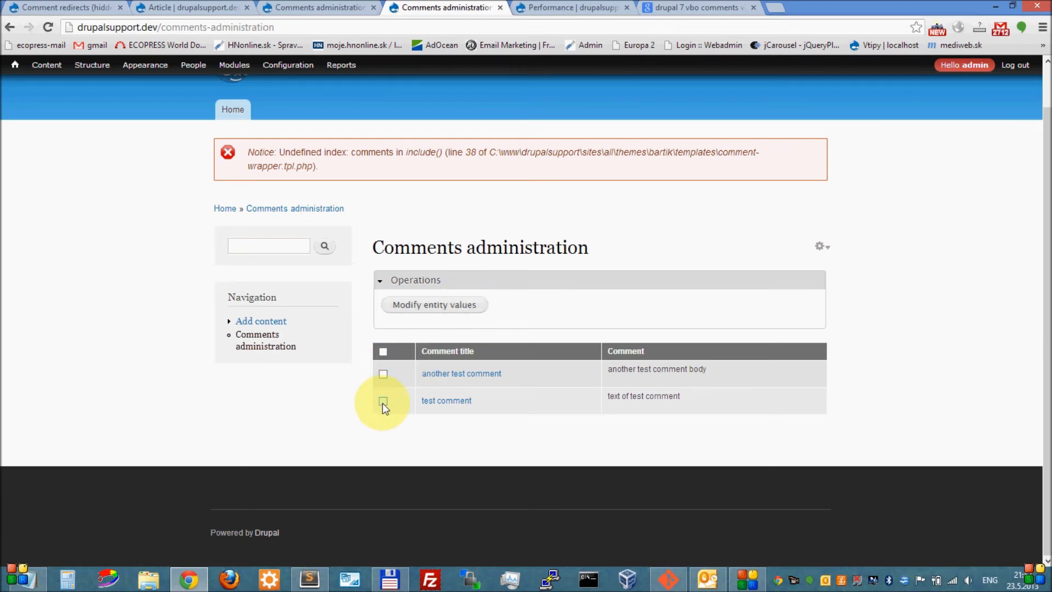
left_click(384, 374)
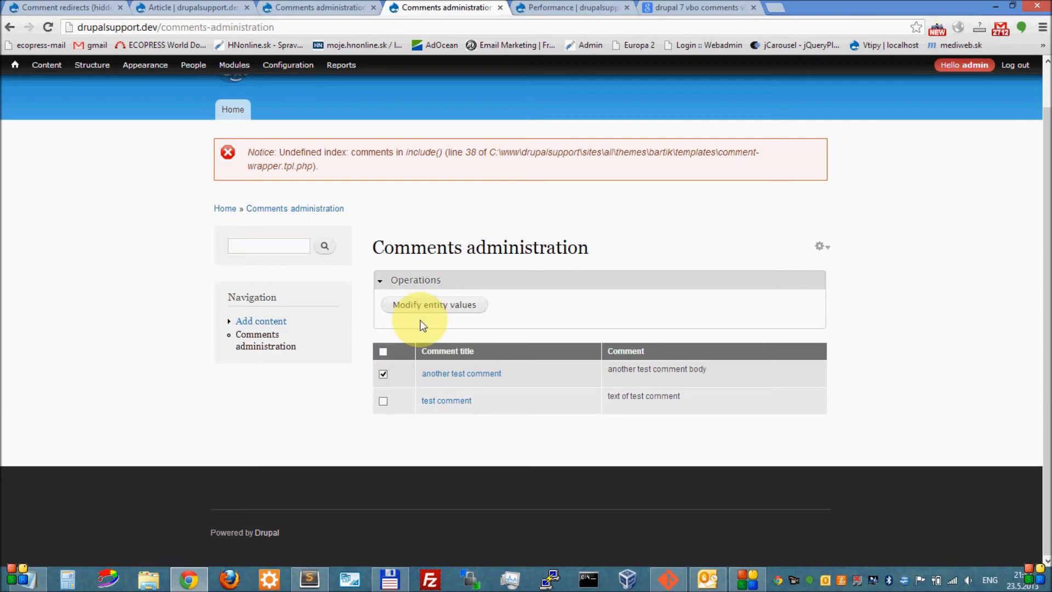
left_click(436, 306)
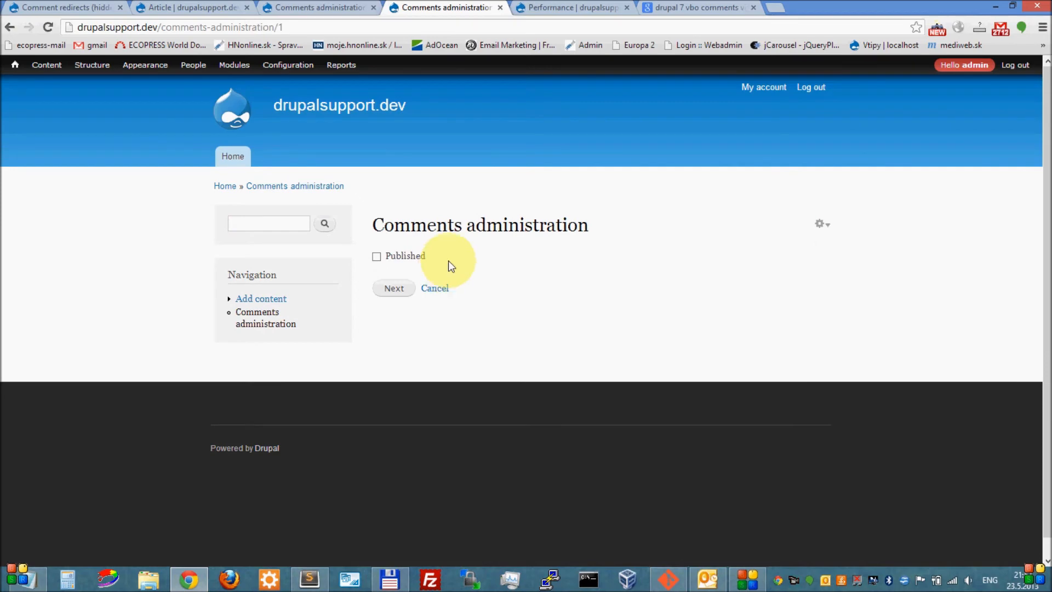
left_click_drag(432, 256, 387, 258)
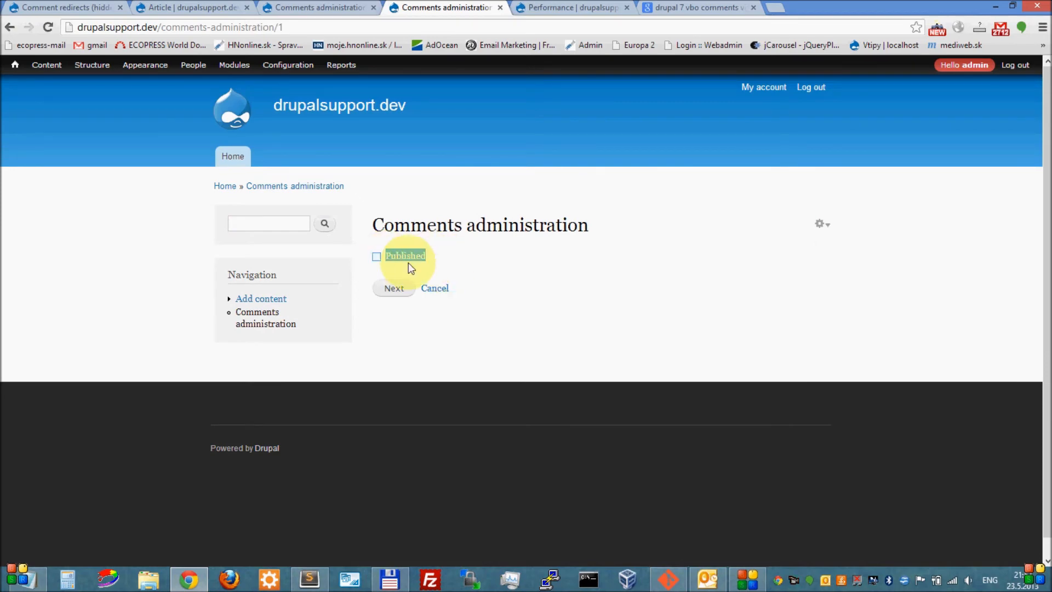
left_click_drag(432, 254, 385, 255)
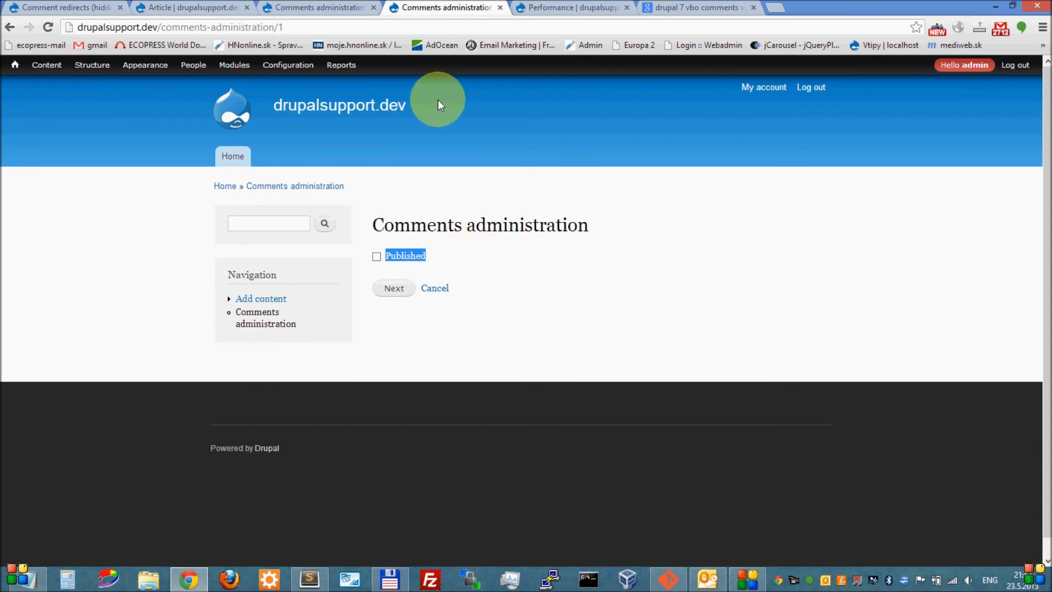
left_click(474, 247)
left_click(375, 257)
left_click(406, 291)
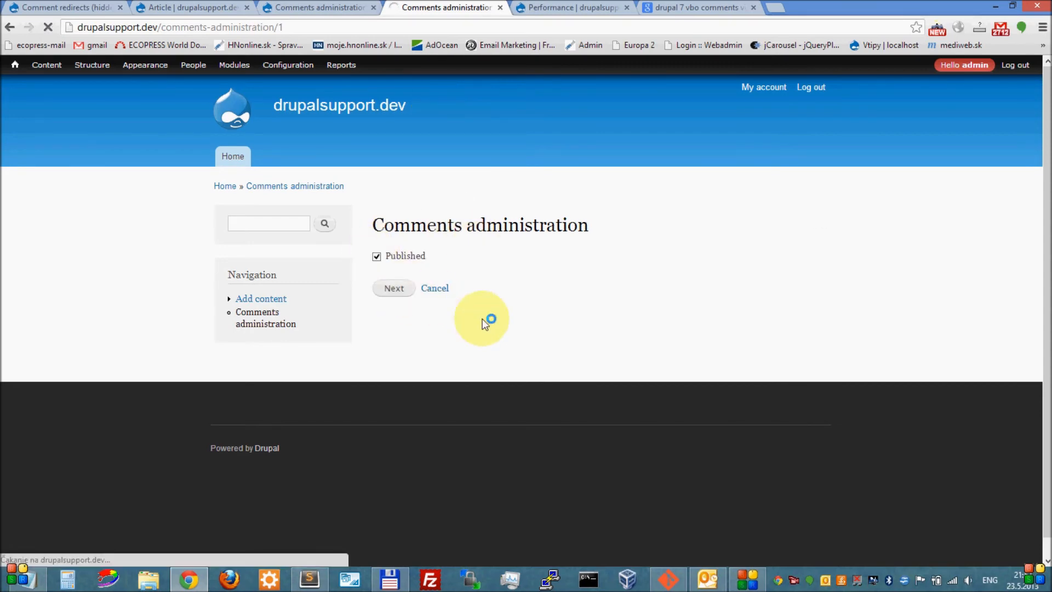
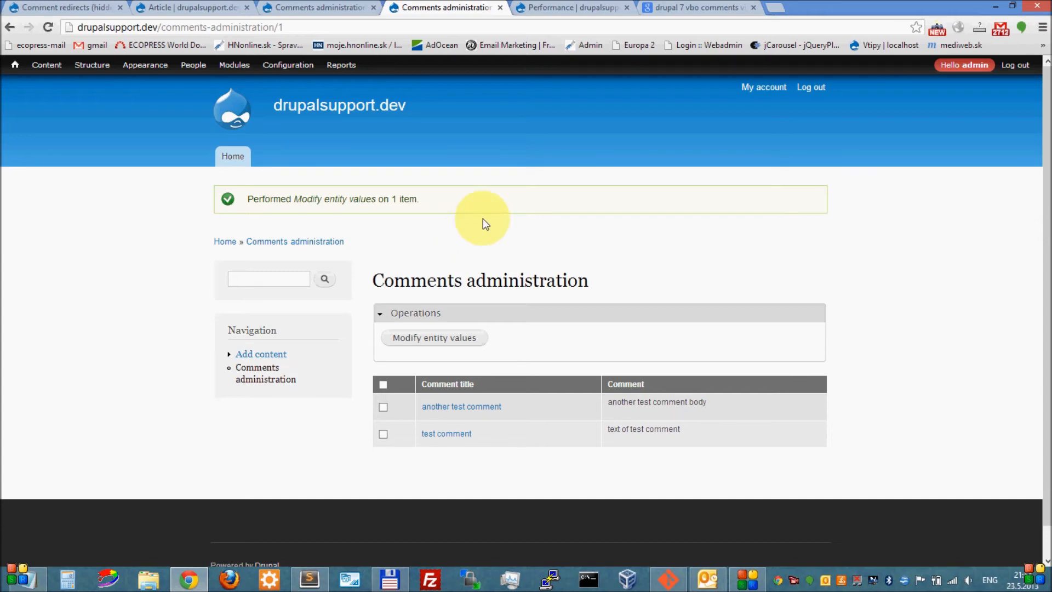
Step: Open the full Test article from the site's home page and examine which comments are displayed under it
left_click(14, 64)
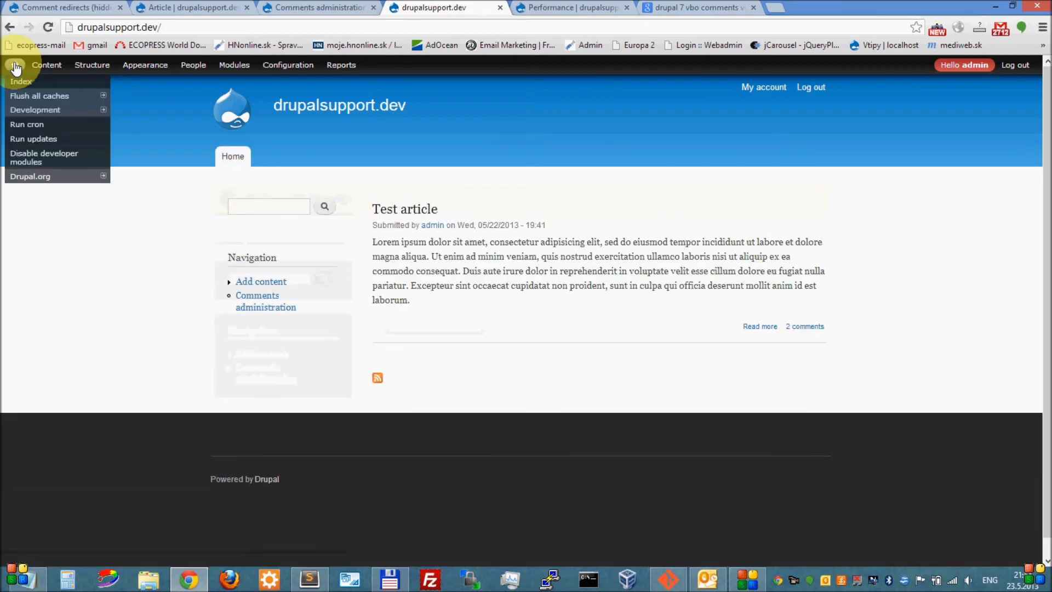
left_click(762, 329)
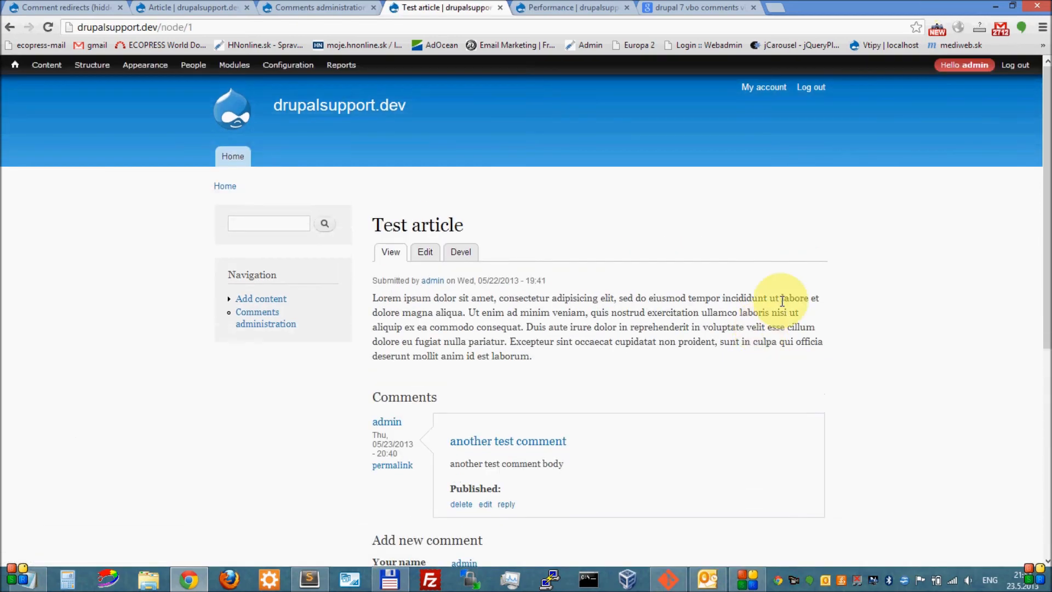
scroll(866, 239, "down", 2)
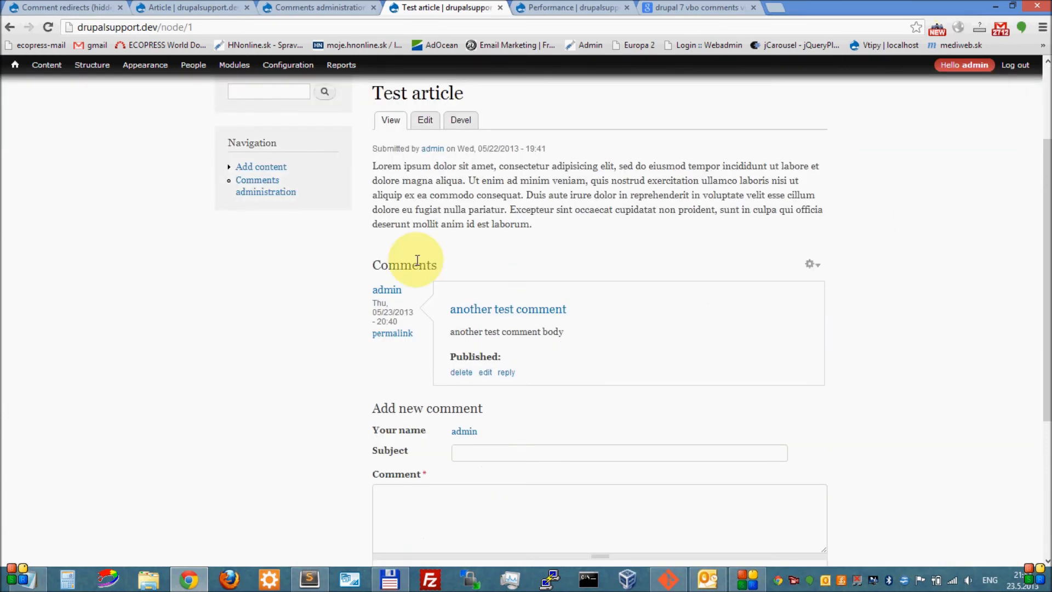
left_click_drag(374, 265, 830, 378)
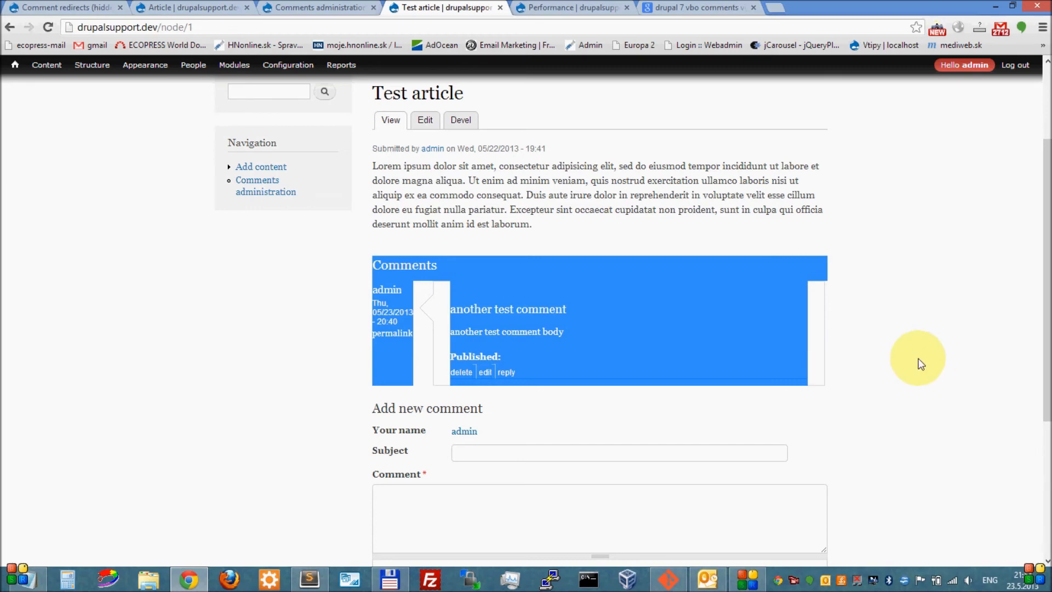
left_click(918, 360)
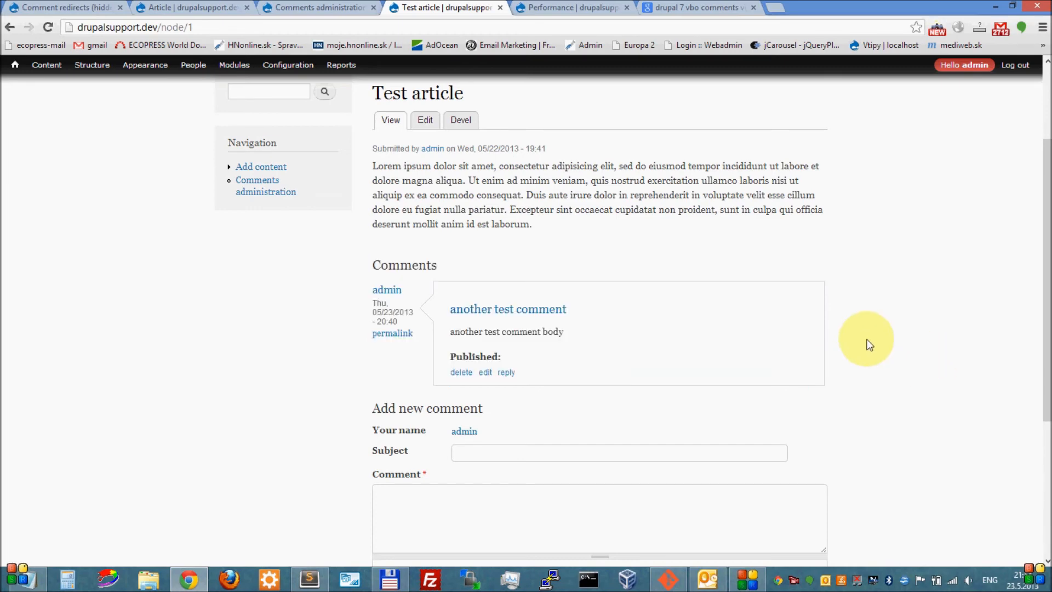
scroll(870, 345, "down", 1)
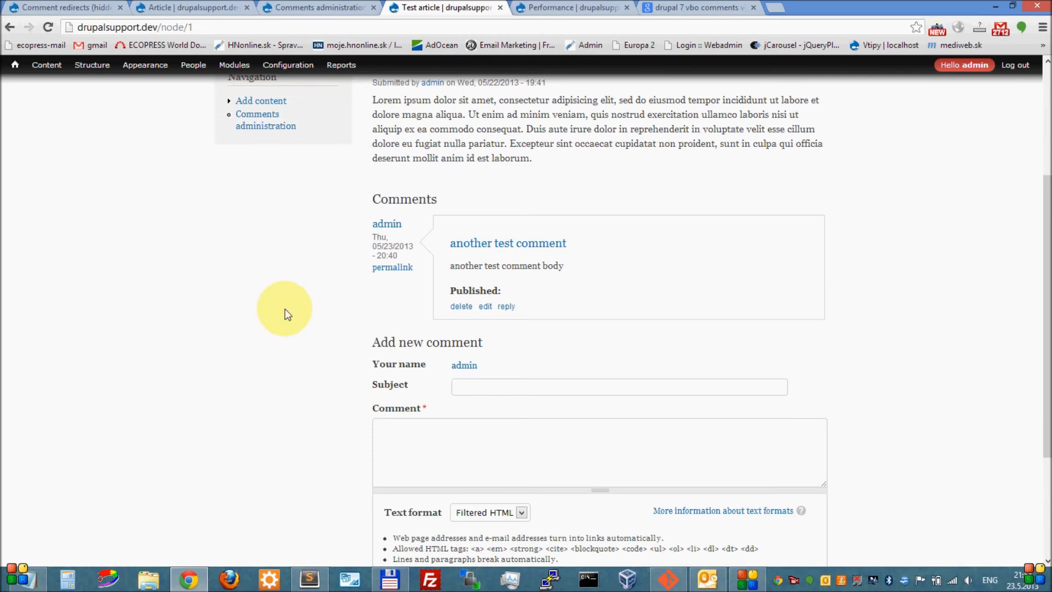
scroll(294, 301, "up", 3)
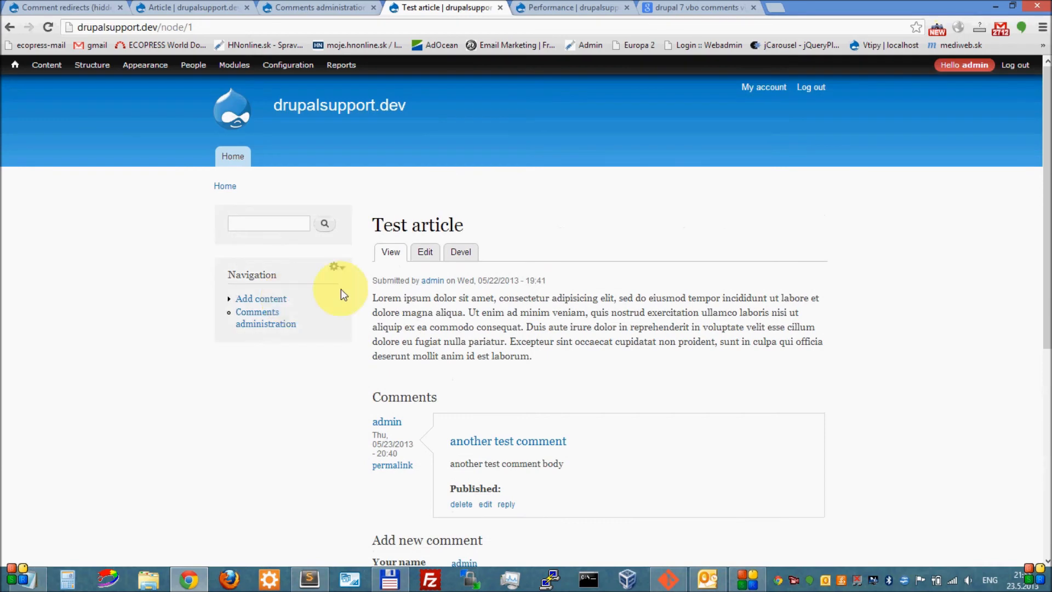
Step: Add and save a new comment on Test article with subject "unpublished comment" and body "unpublished comment text"
scroll(348, 290, "down", 5)
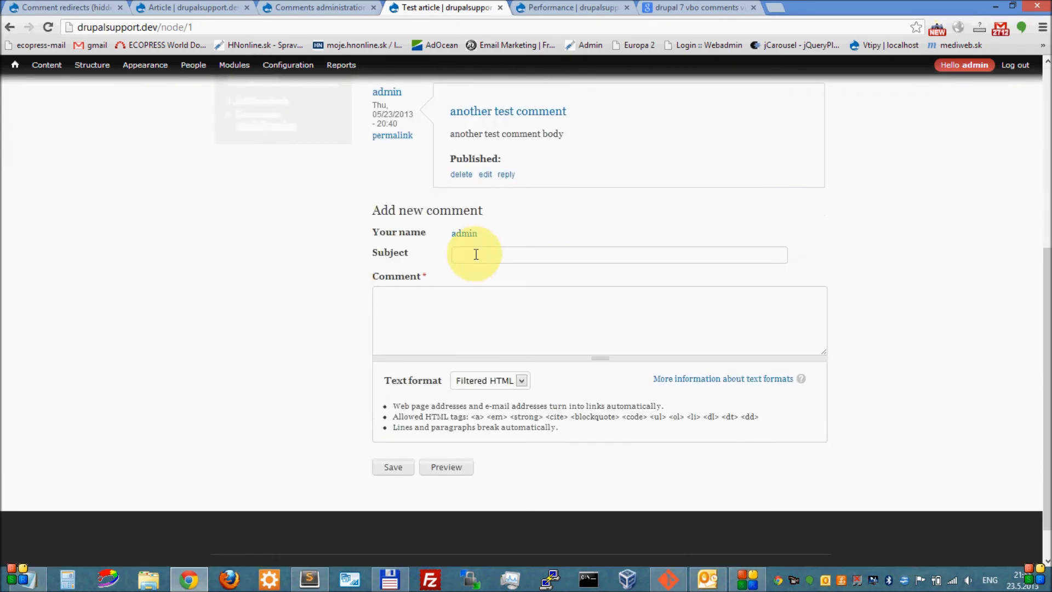
left_click(477, 255)
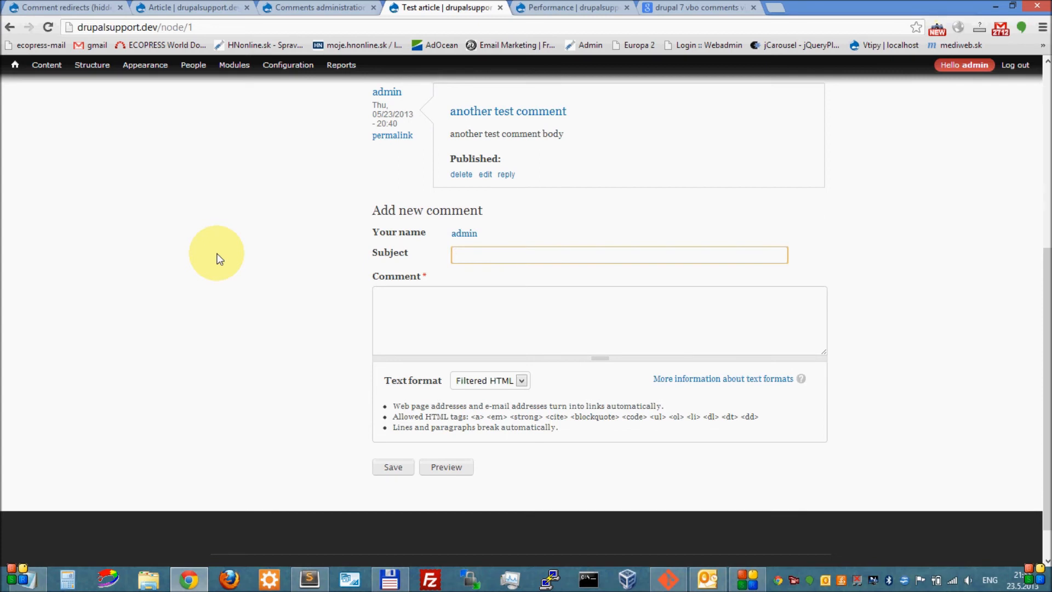
type("unpublished comment")
key("Tab")
type("unpublished")
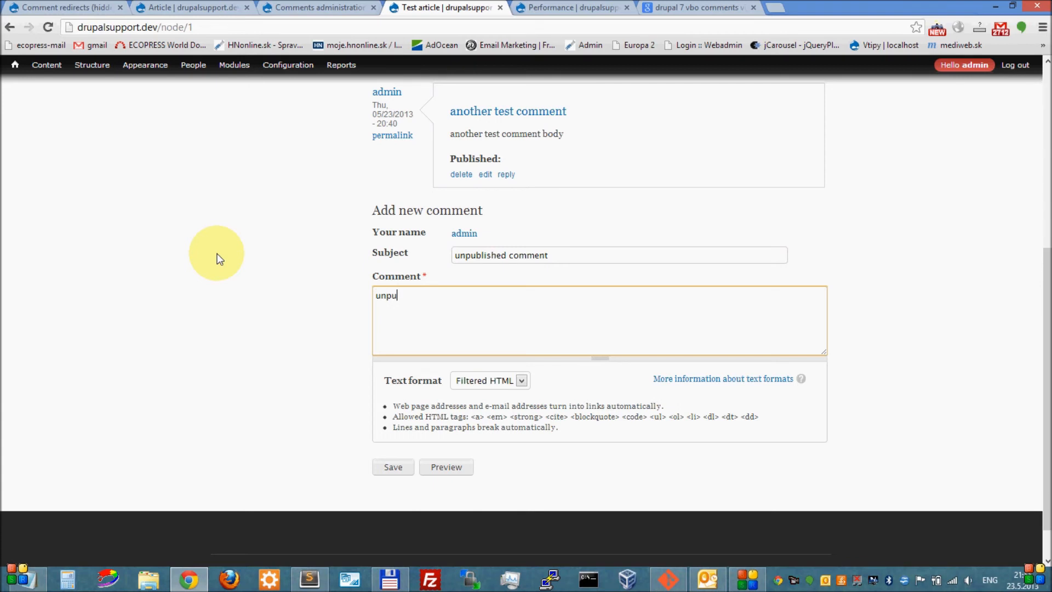
type(" comment ")
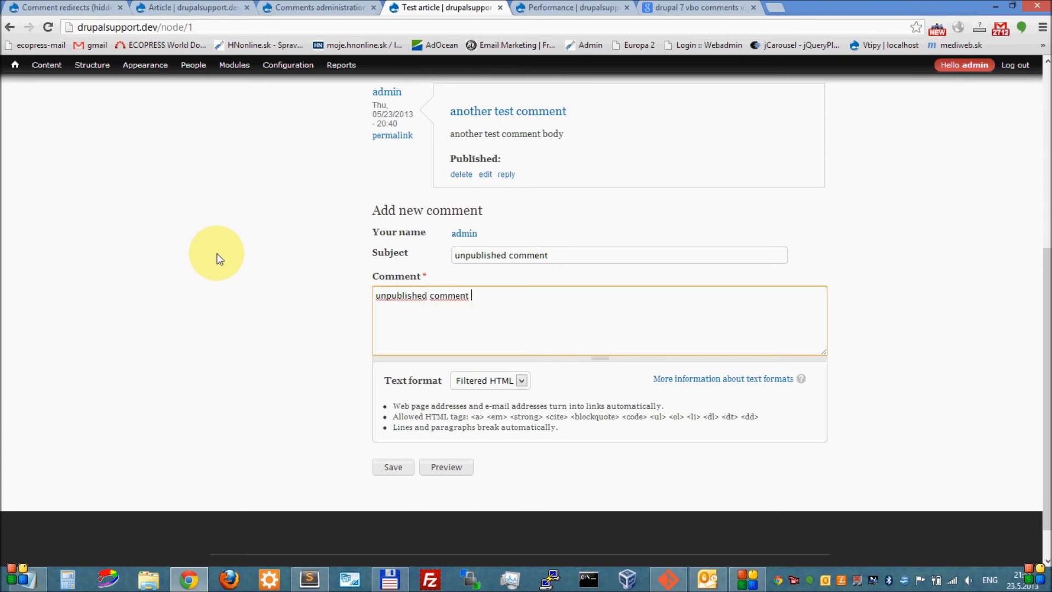
type("text")
left_click(401, 476)
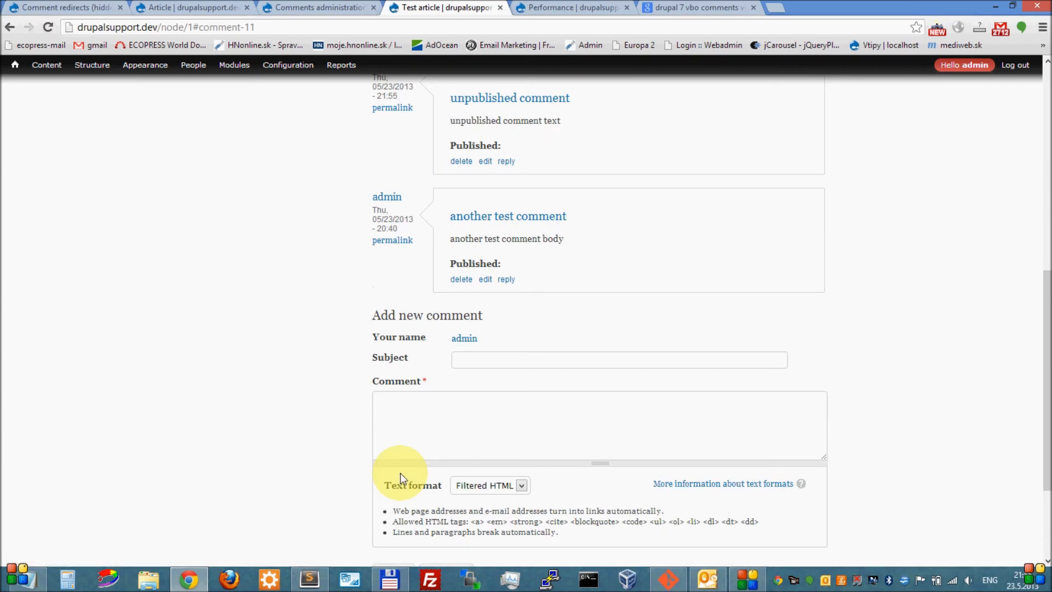
Step: Review the Test article page after posting, checking the status messages and the comments shown under the article
scroll(272, 344, "up", 2)
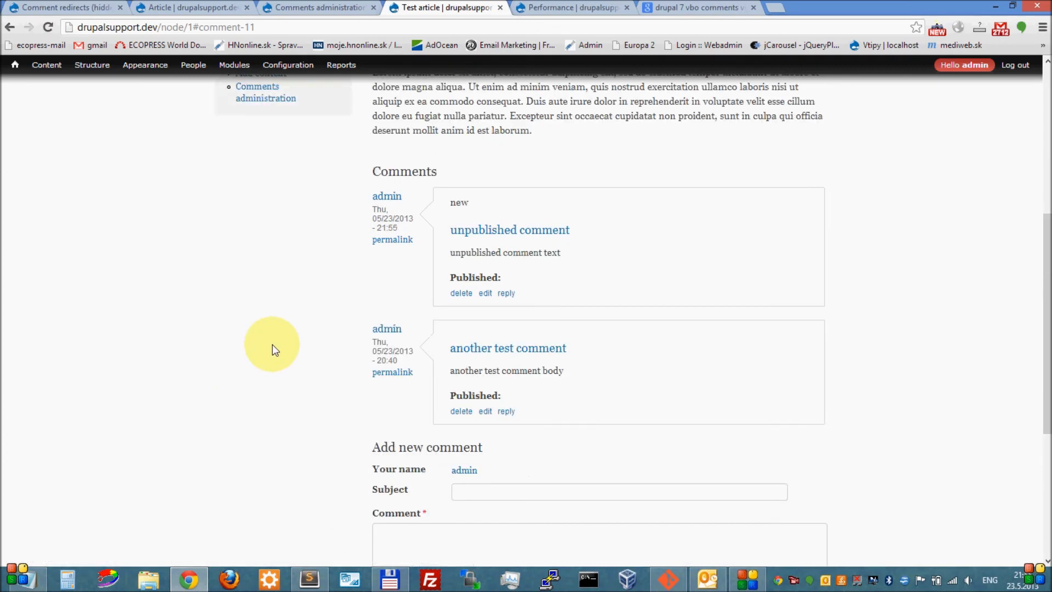
scroll(272, 344, "up", 1)
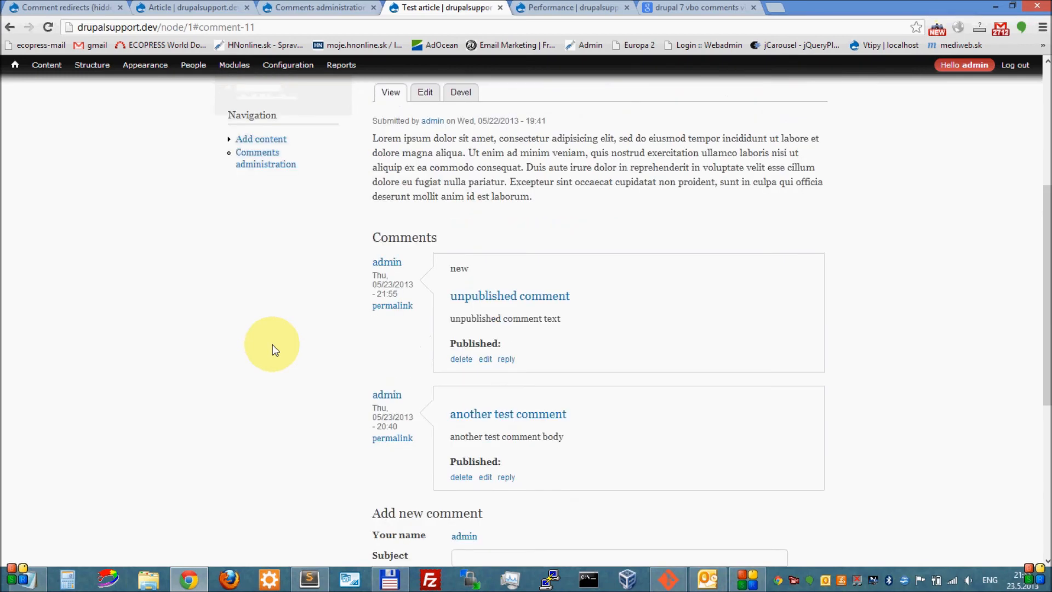
left_click(496, 304)
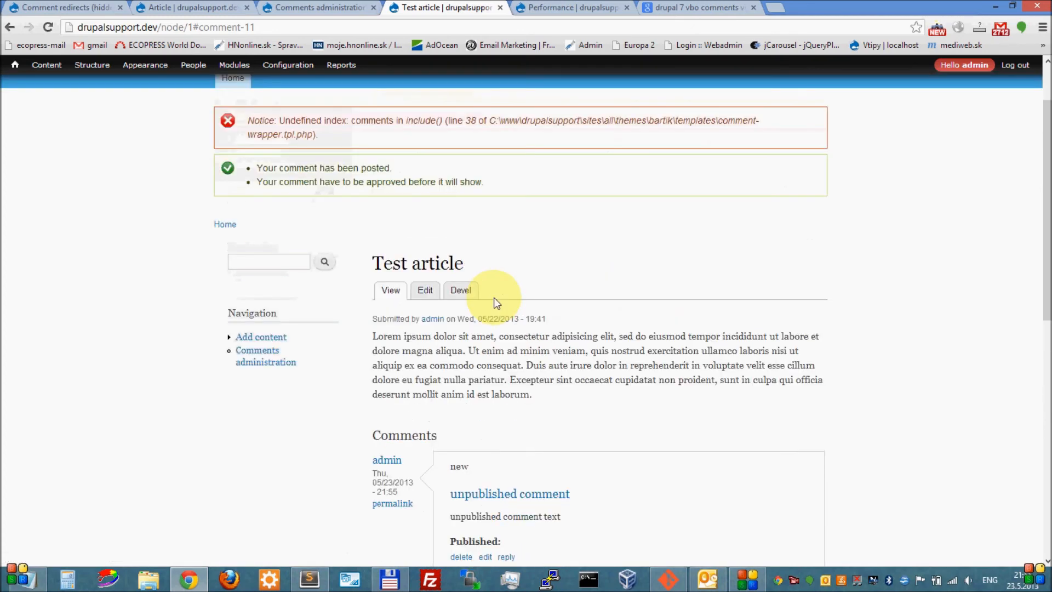
scroll(495, 303, "down", 4)
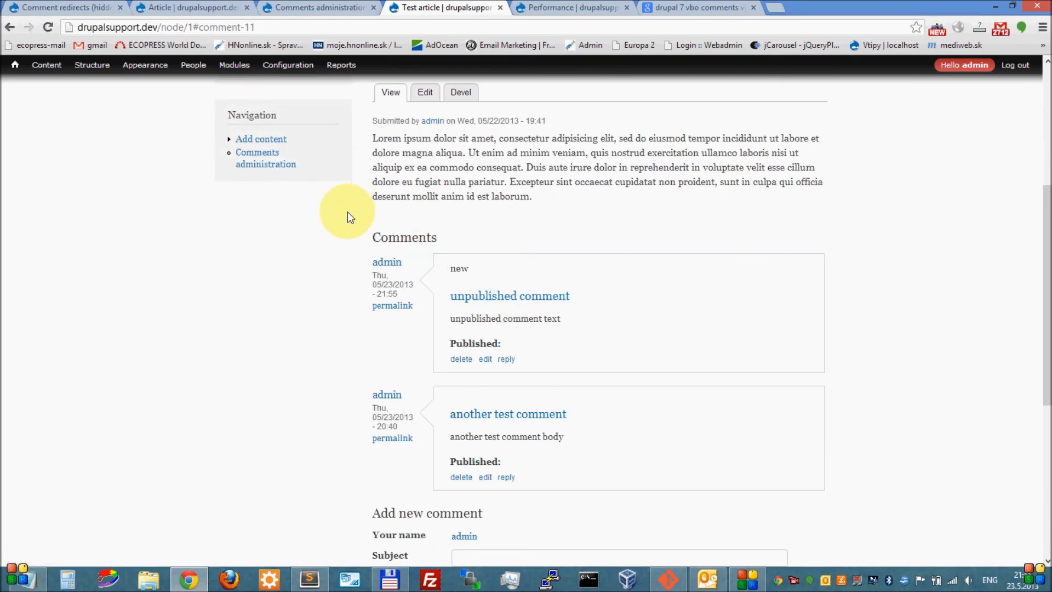
Step: Return to the Comments administration view's edit page, refresh its preview and examine the listed comments
left_click(299, 7)
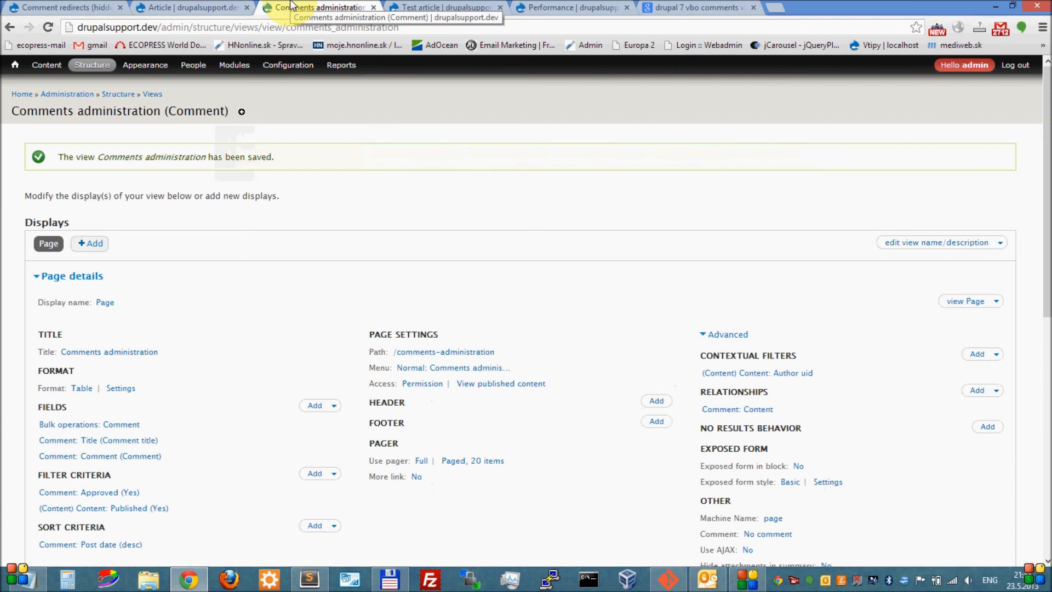
scroll(440, 181, "down", 9)
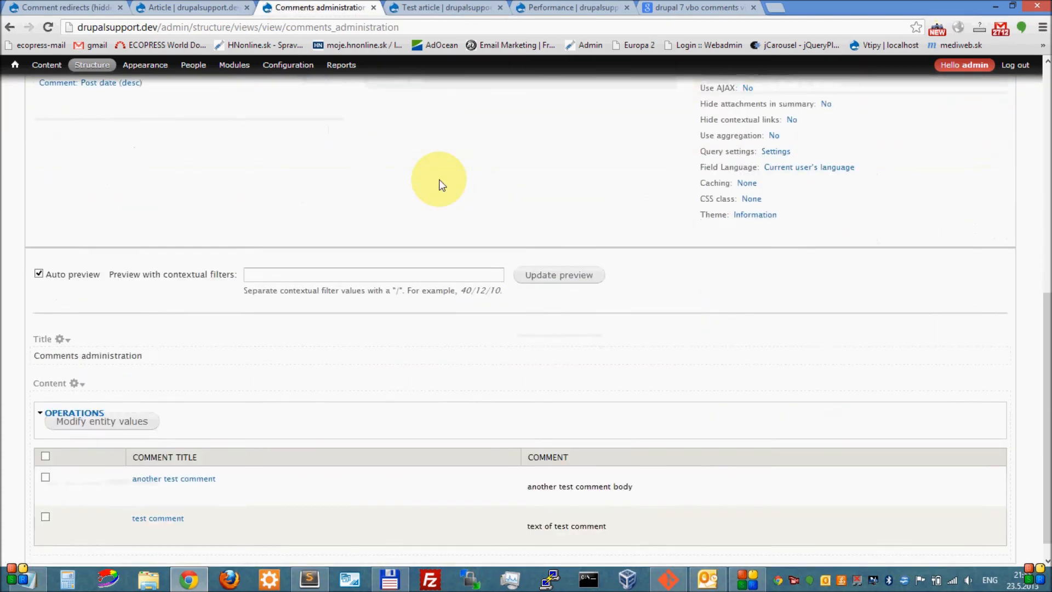
scroll(441, 185, "down", 1)
scroll(442, 185, "up", 8)
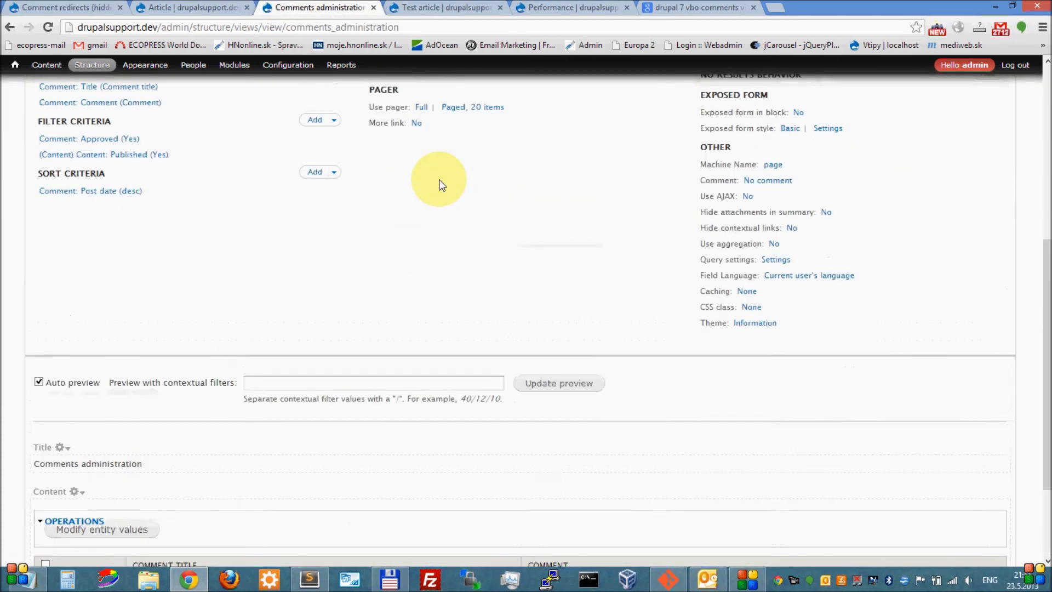
scroll(439, 180, "up", 1)
scroll(445, 192, "down", 9)
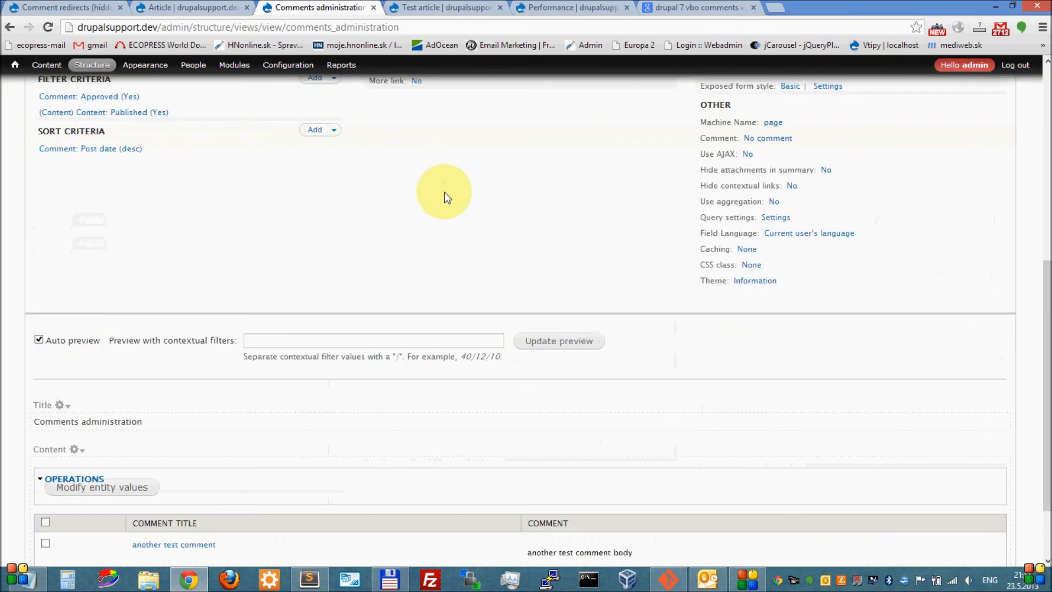
left_click(561, 251)
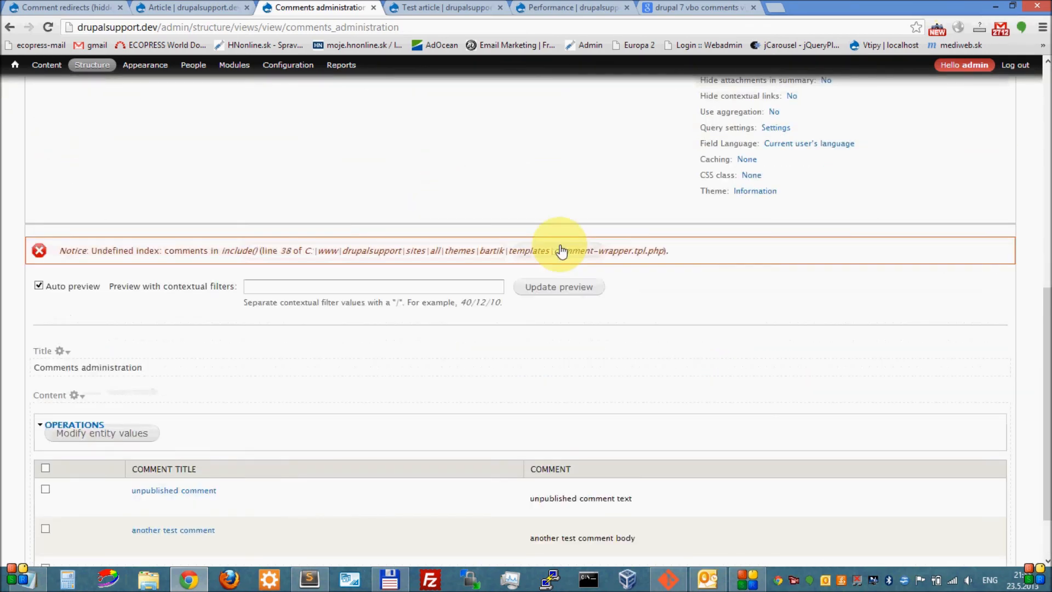
scroll(561, 251, "down", 2)
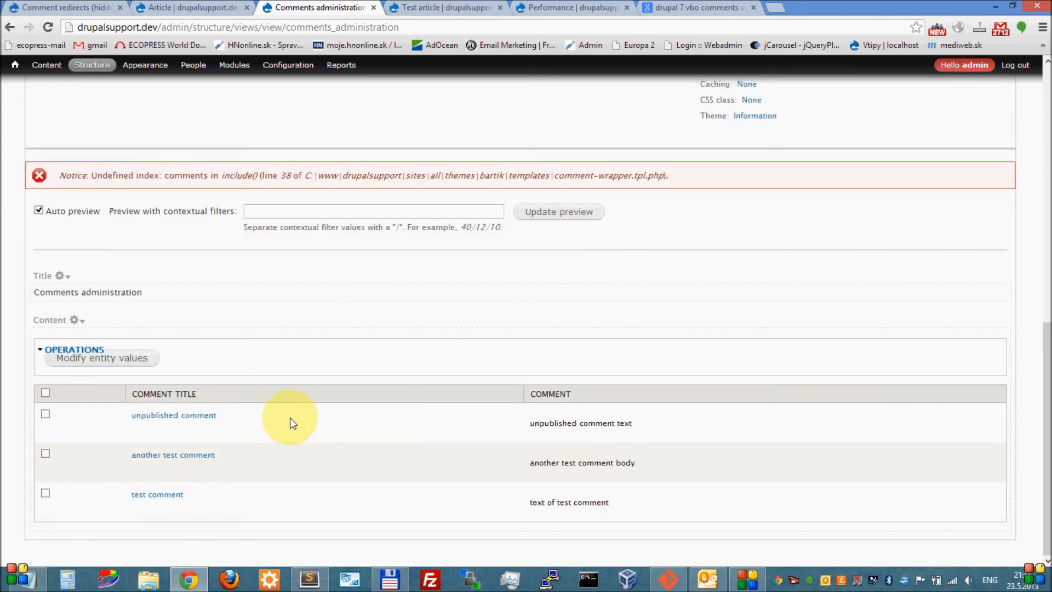
left_click_drag(290, 422, 118, 423)
left_click(325, 329)
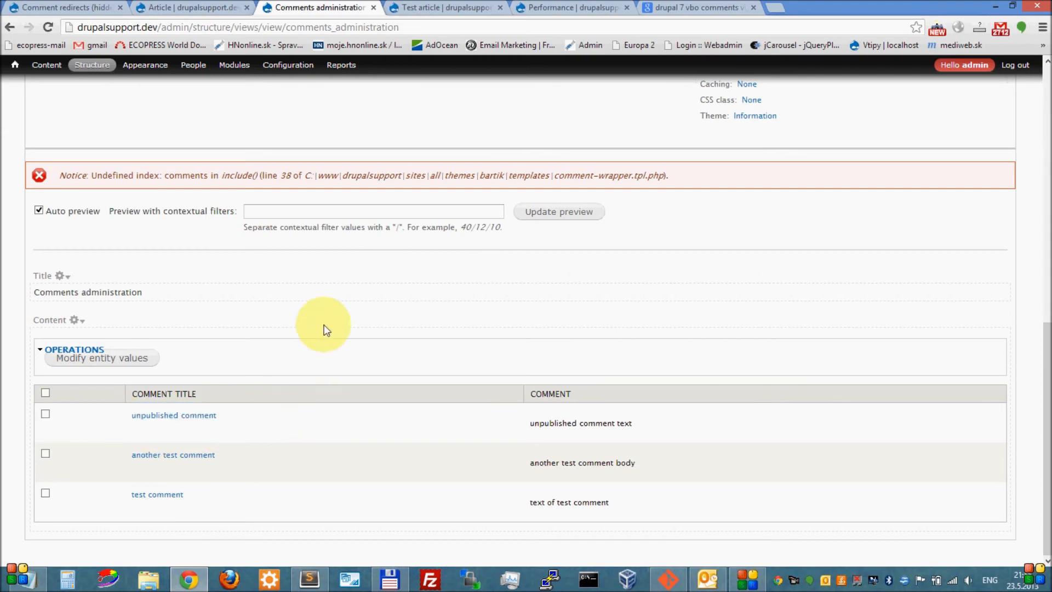
Step: Add the Comment: Published field to the Comments administration view for all displays, using the Key formatter
mouse_move(757, 580)
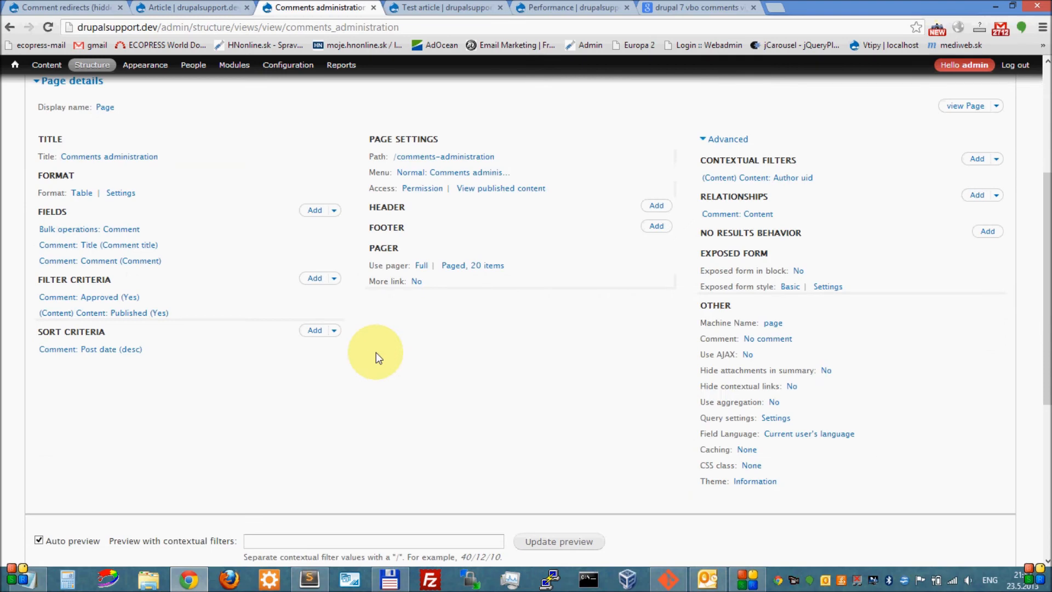
scroll(376, 353, "down", 6)
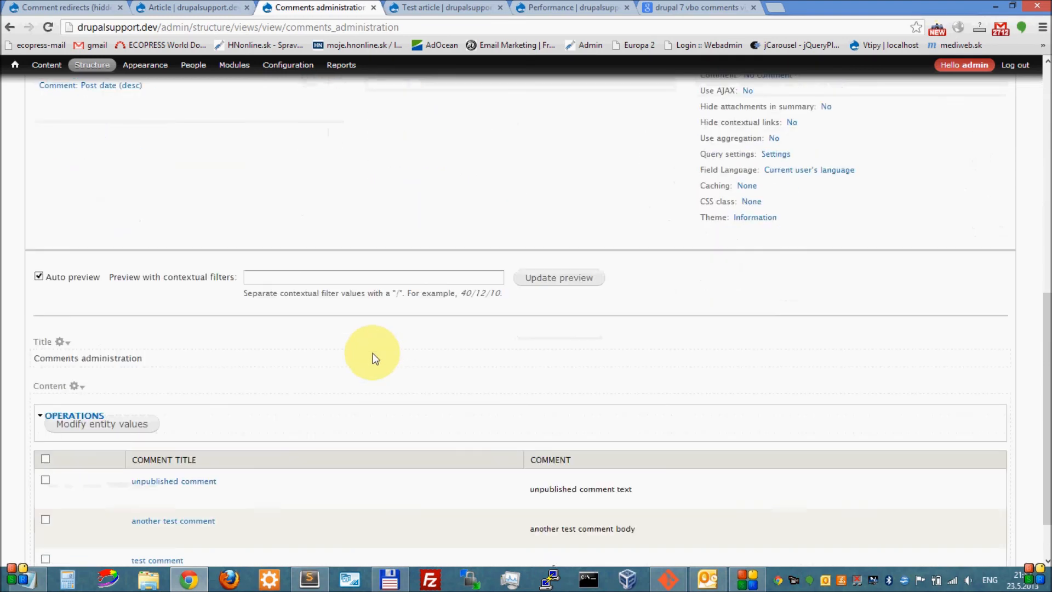
scroll(535, 329, "up", 5)
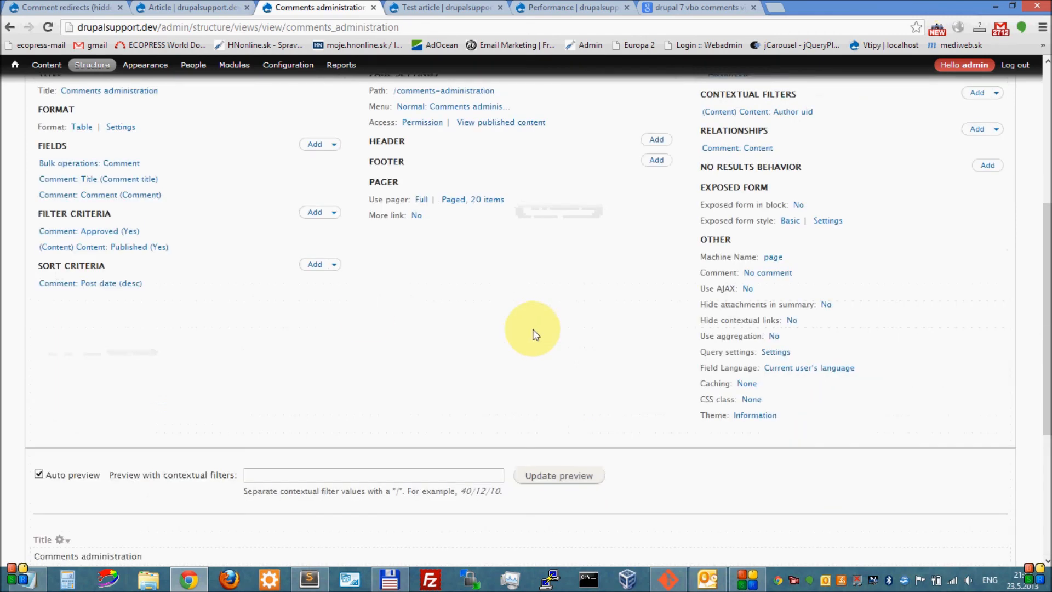
left_click(315, 145)
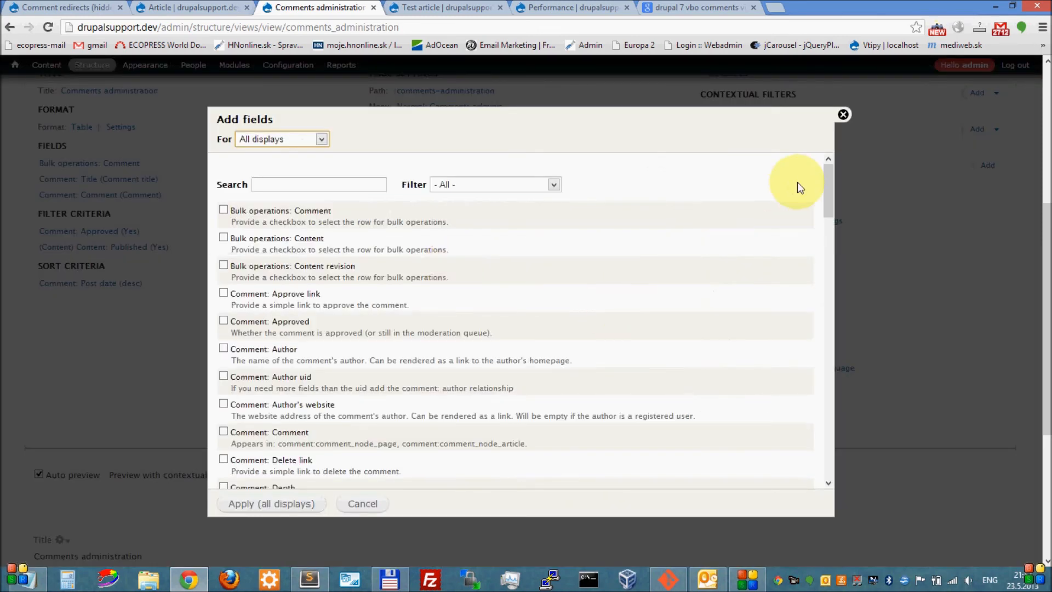
left_click_drag(826, 176, 833, 237)
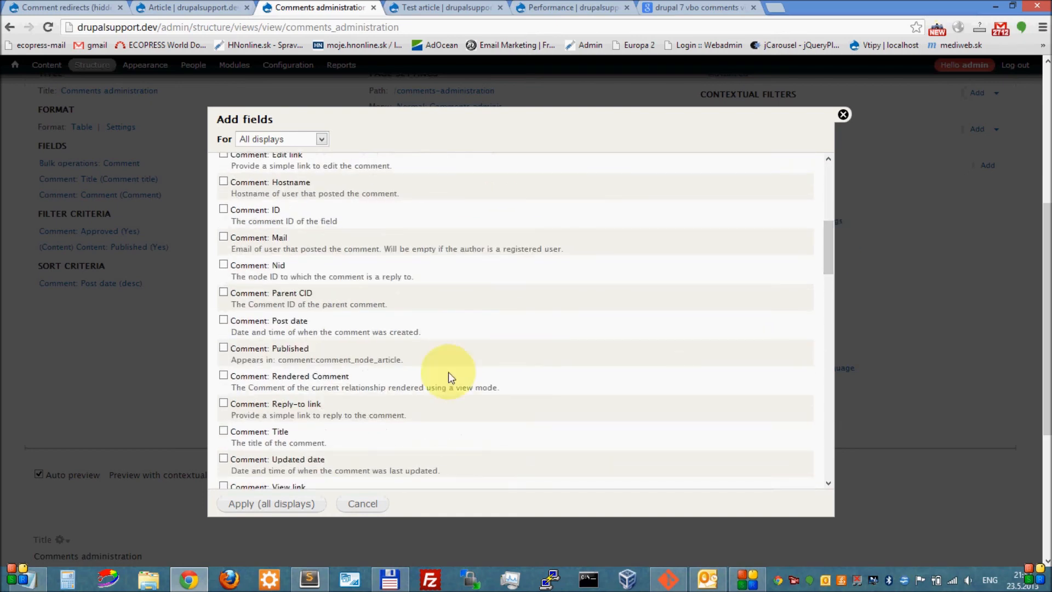
left_click(302, 350)
left_click(306, 511)
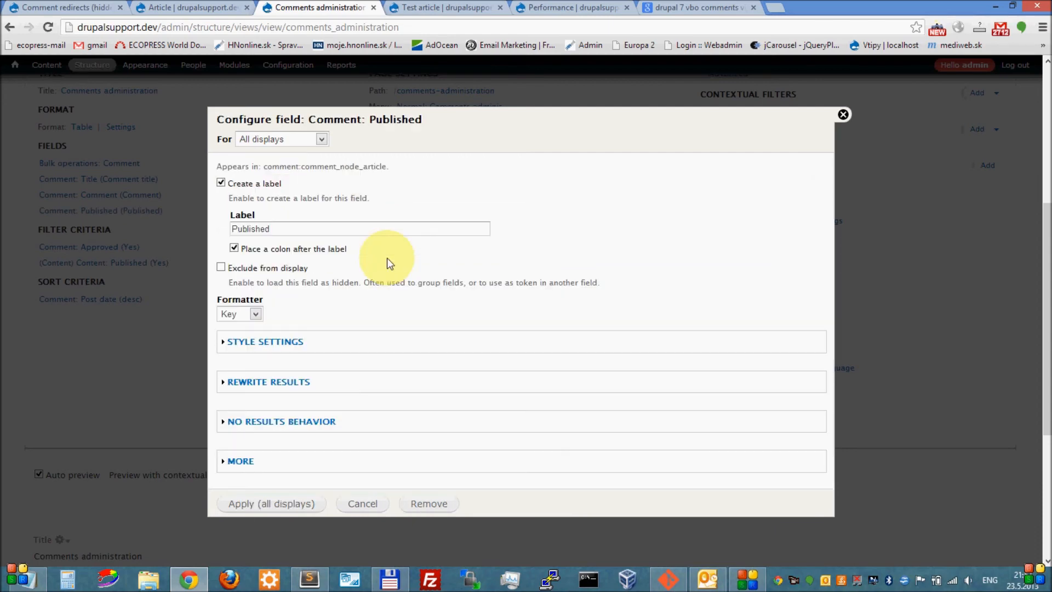
left_click(255, 315)
left_click(254, 314)
left_click(254, 314)
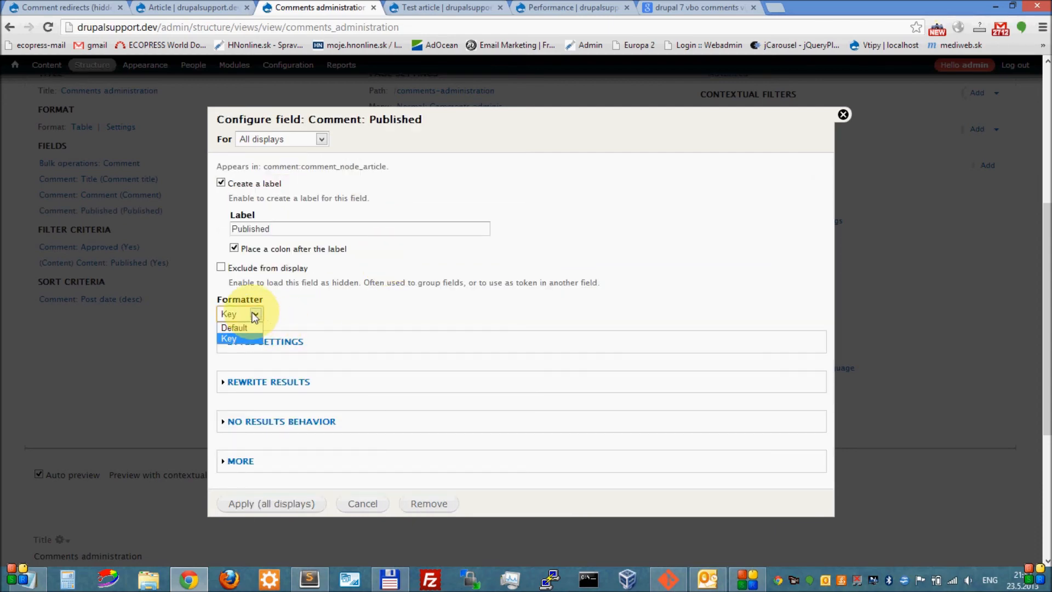
left_click(248, 340)
left_click(296, 504)
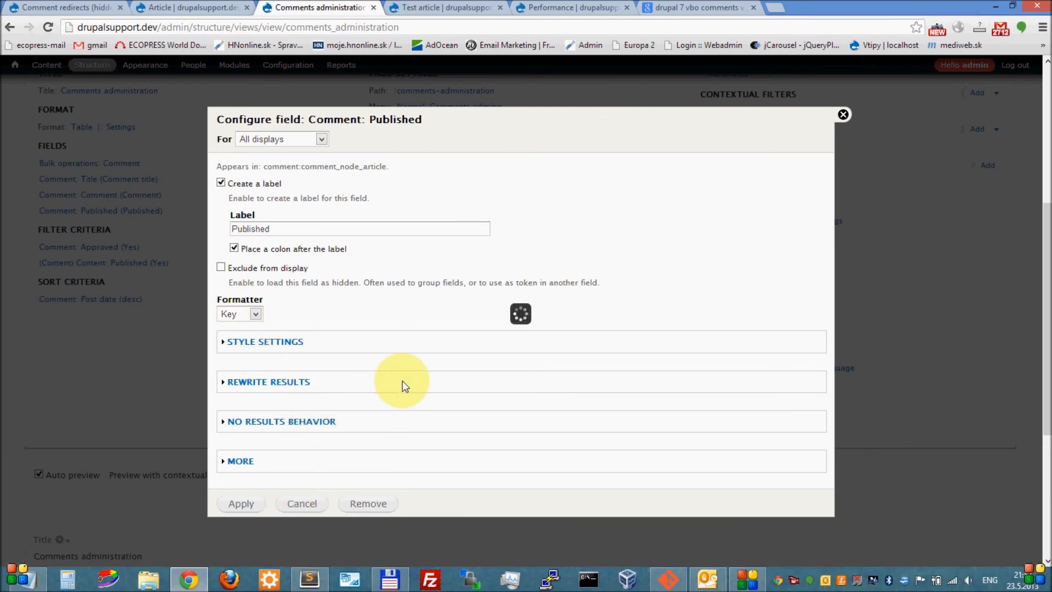
Step: Compare the Published values of "unpublished comment" and "another test comment" in the view preview
scroll(405, 378, "down", 5)
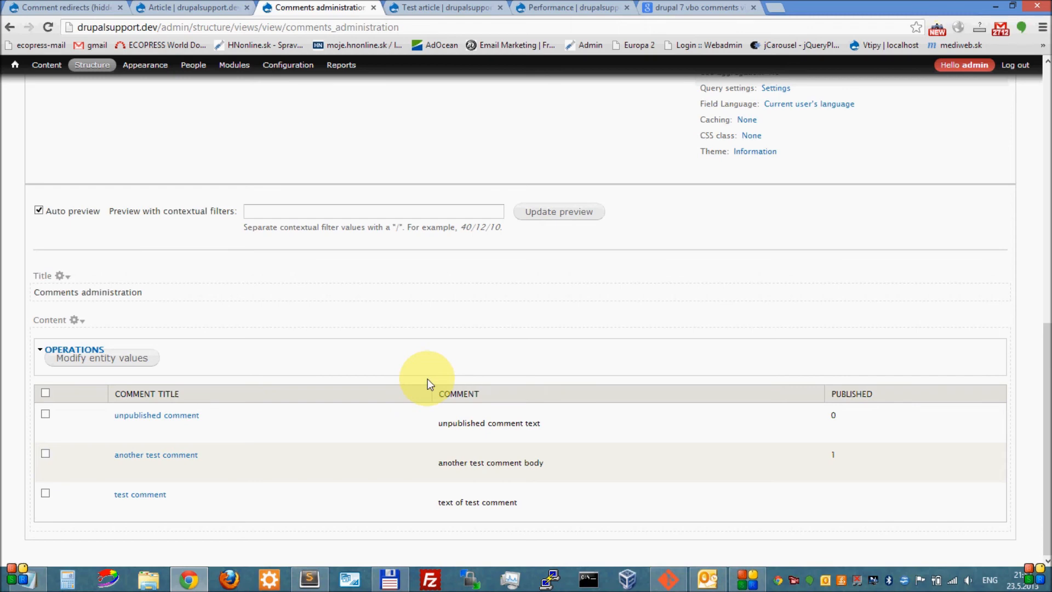
triple_click(833, 416)
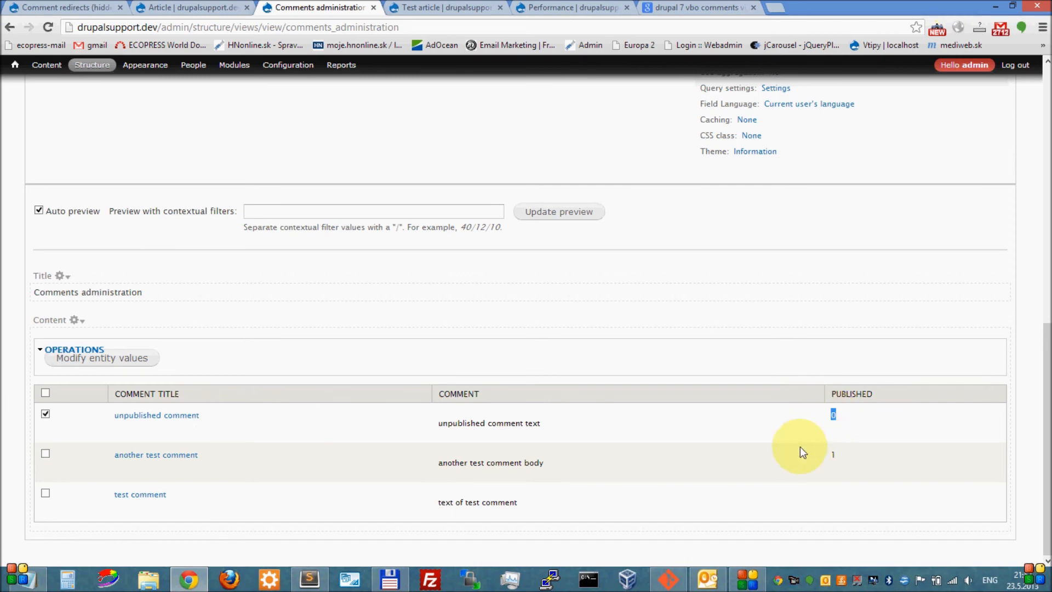
triple_click(833, 455)
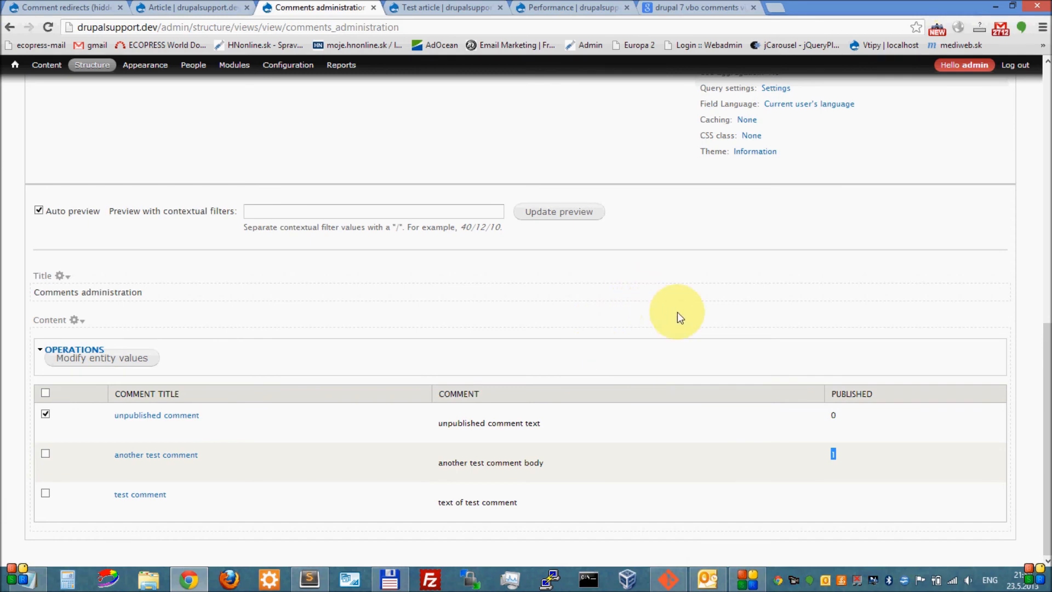
Step: Save the Comments administration view and open the Comments block view for editing from the Views list
scroll(685, 307, "up", 15)
left_click(932, 203)
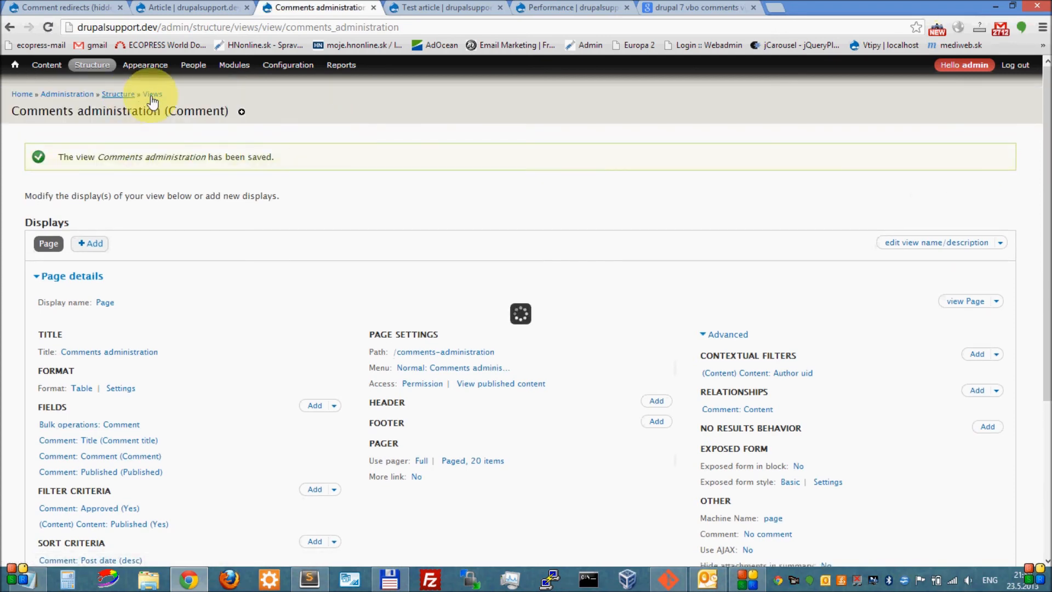
left_click(153, 94)
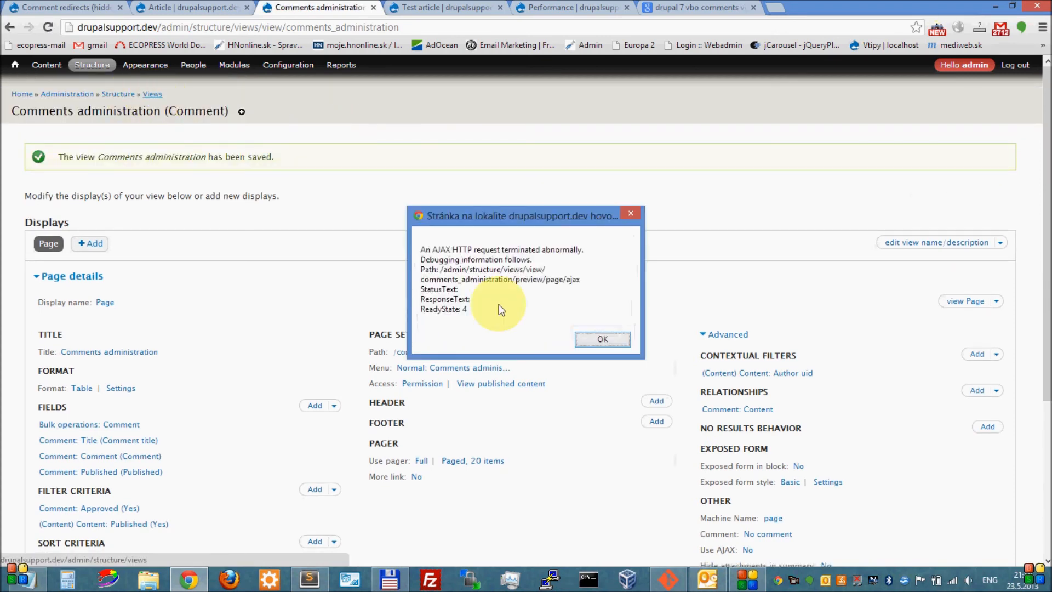
left_click(586, 329)
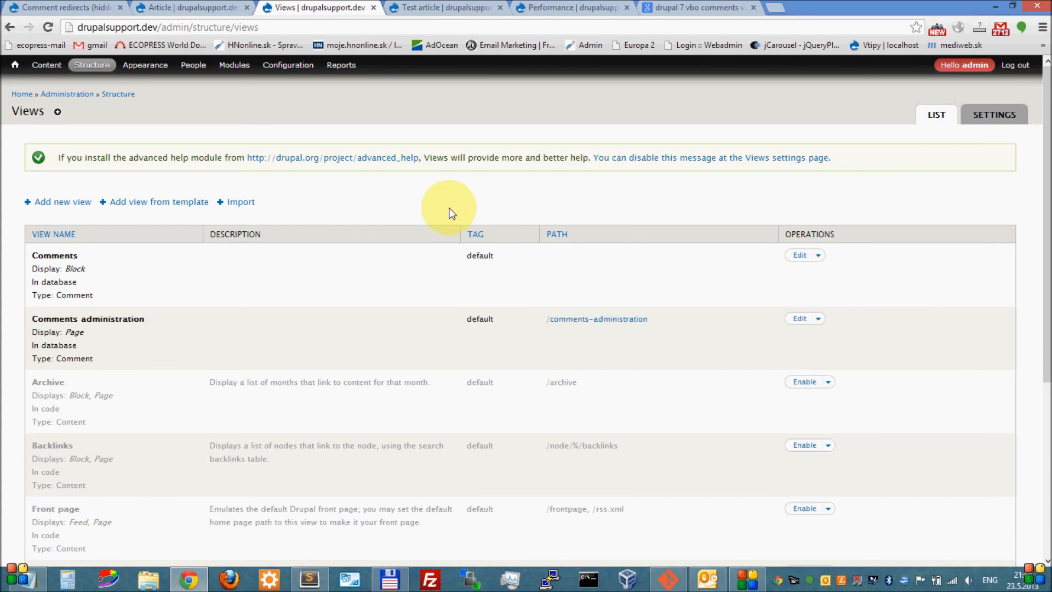
left_click(799, 255)
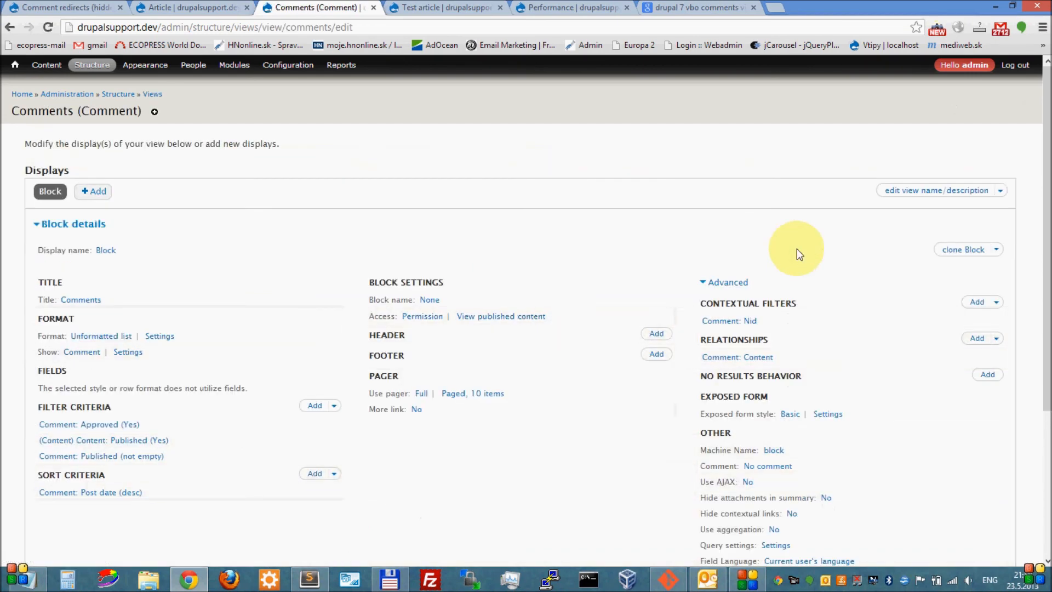
Step: Preview the Comments view with contextual filter value 1 and check which comments it lists
scroll(341, 205, "down", 4)
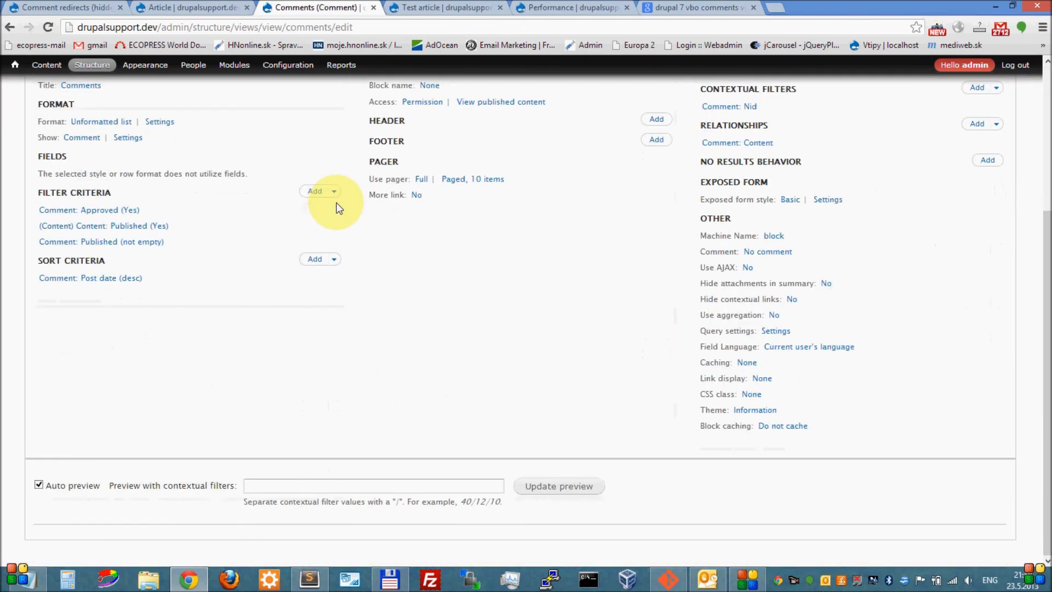
scroll(477, 419, "up", 3)
scroll(475, 419, "down", 3)
left_click(450, 485)
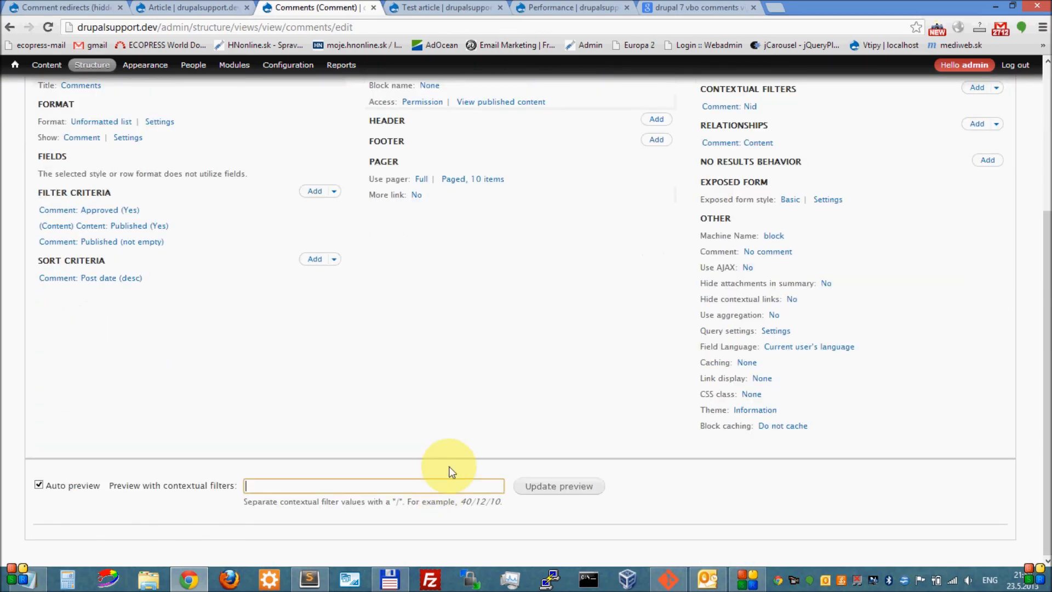
type("1")
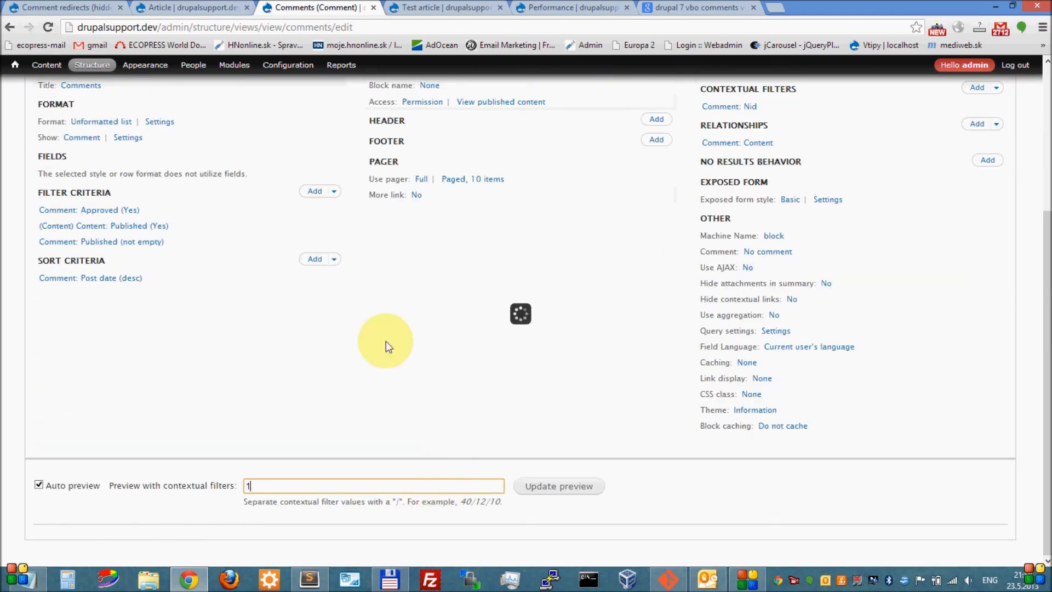
scroll(371, 289, "down", 5)
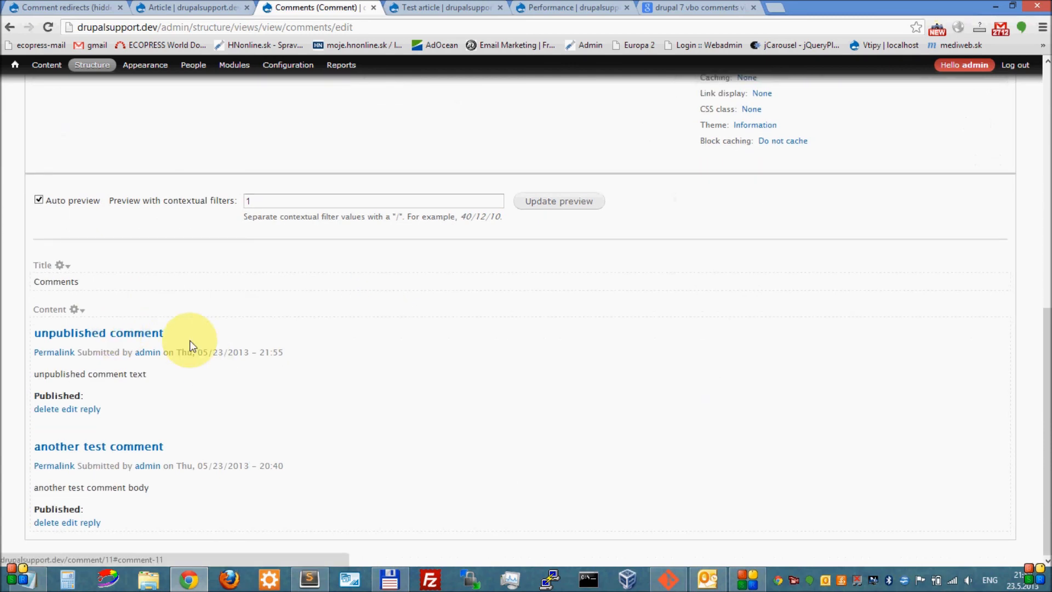
left_click_drag(192, 350, 41, 339)
left_click(259, 283)
Step: Set the Comment: Published filter's operator to Is one of with the first blank option for all displays, and check the preview
scroll(288, 295, "up", 2)
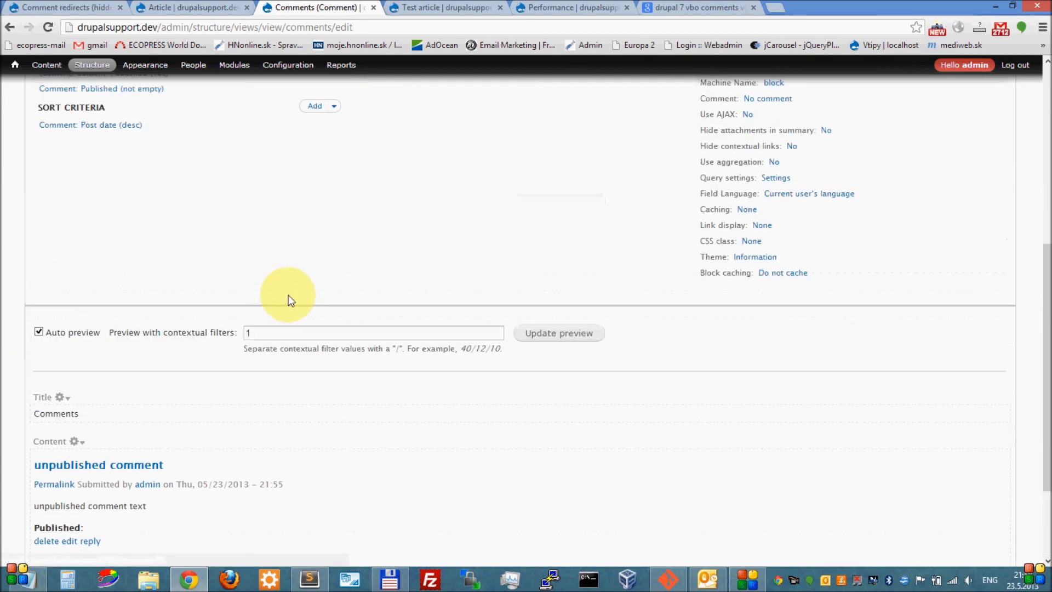
scroll(259, 434, "up", 4)
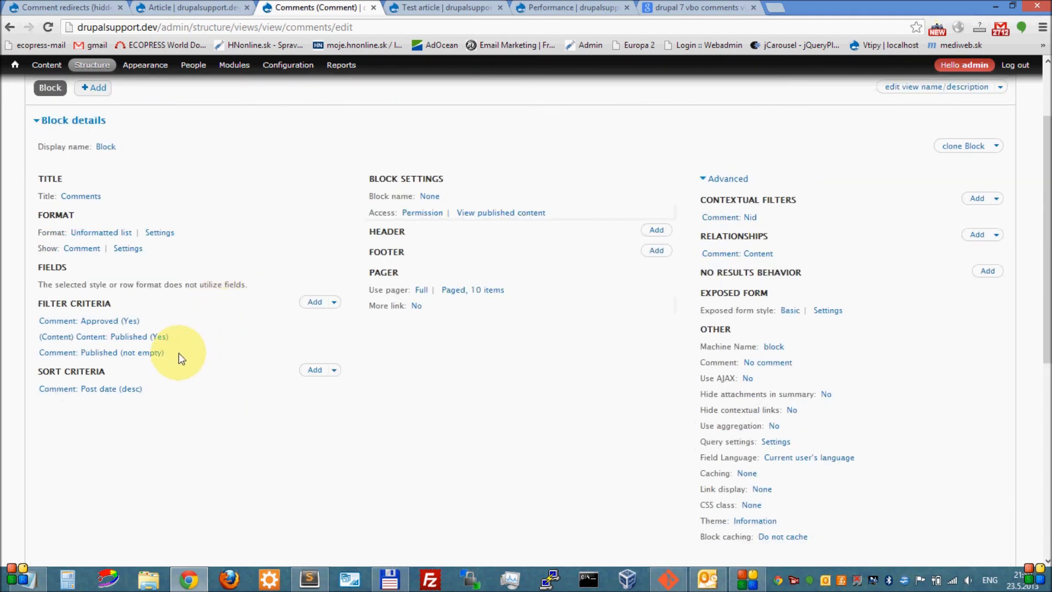
left_click(159, 356)
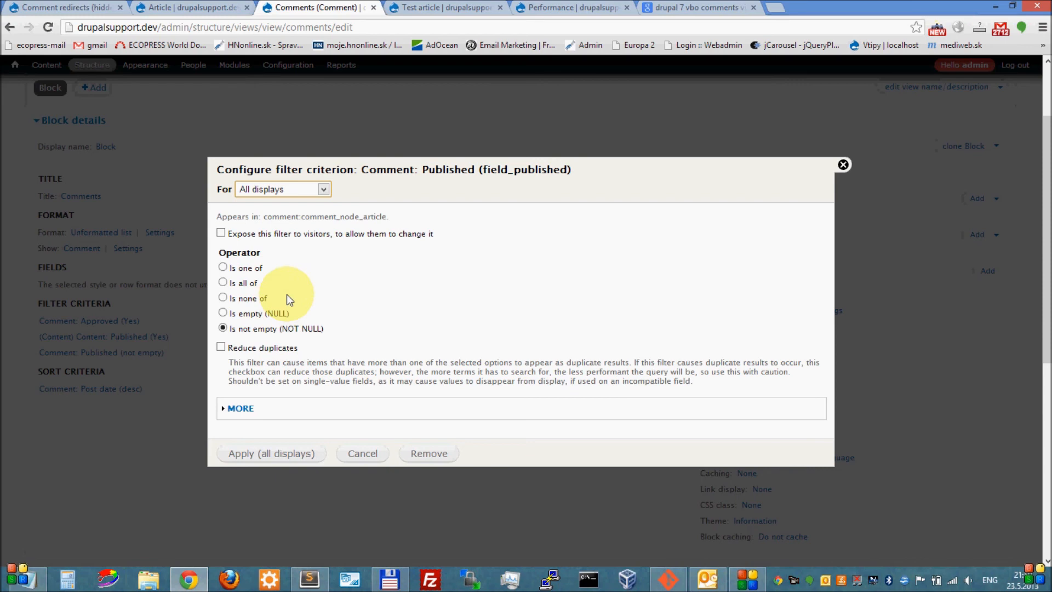
left_click(256, 269)
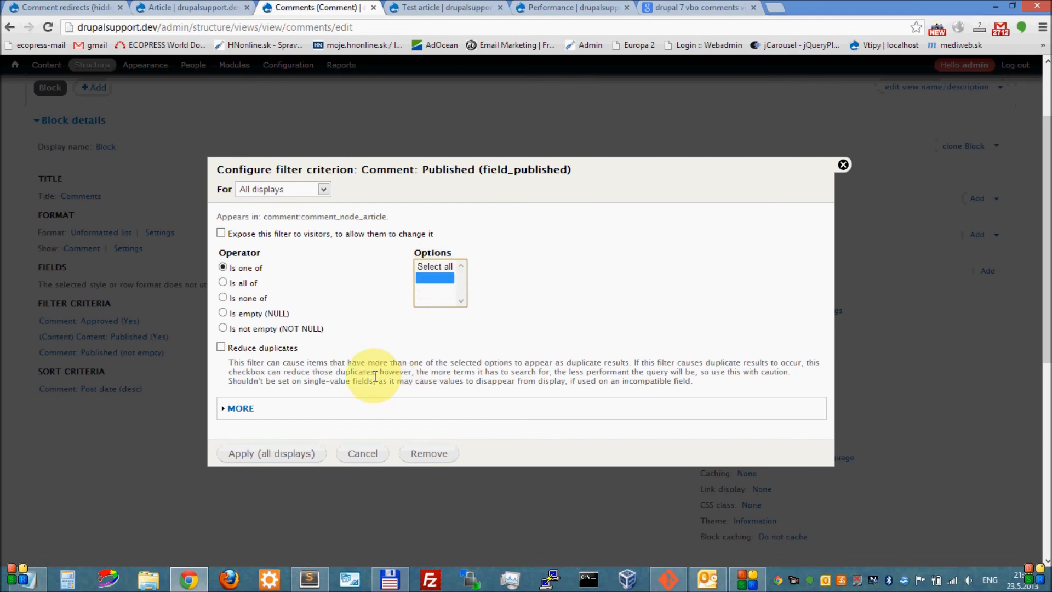
left_click(251, 409)
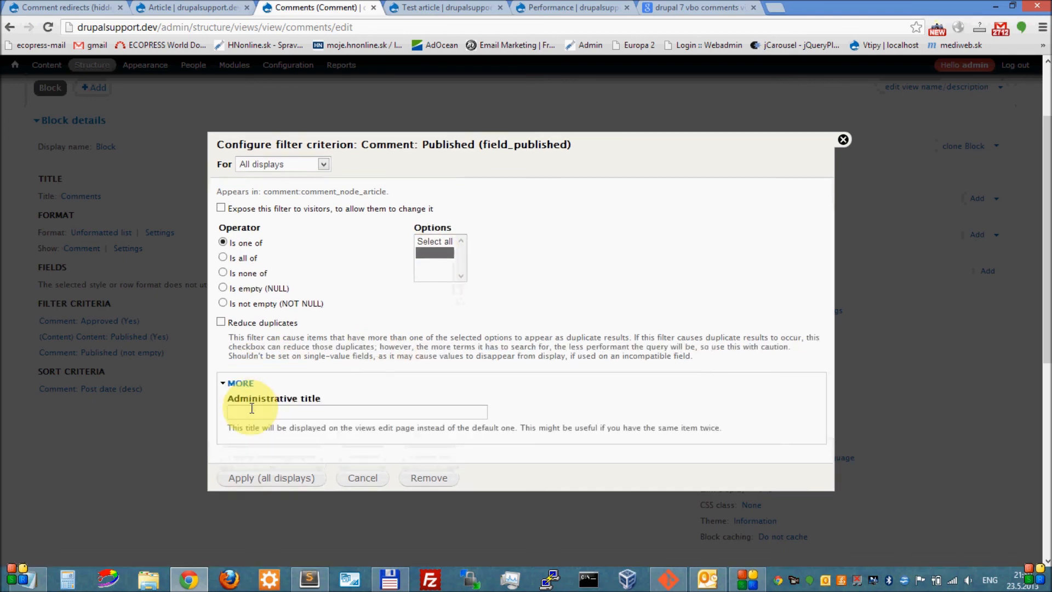
left_click(244, 383)
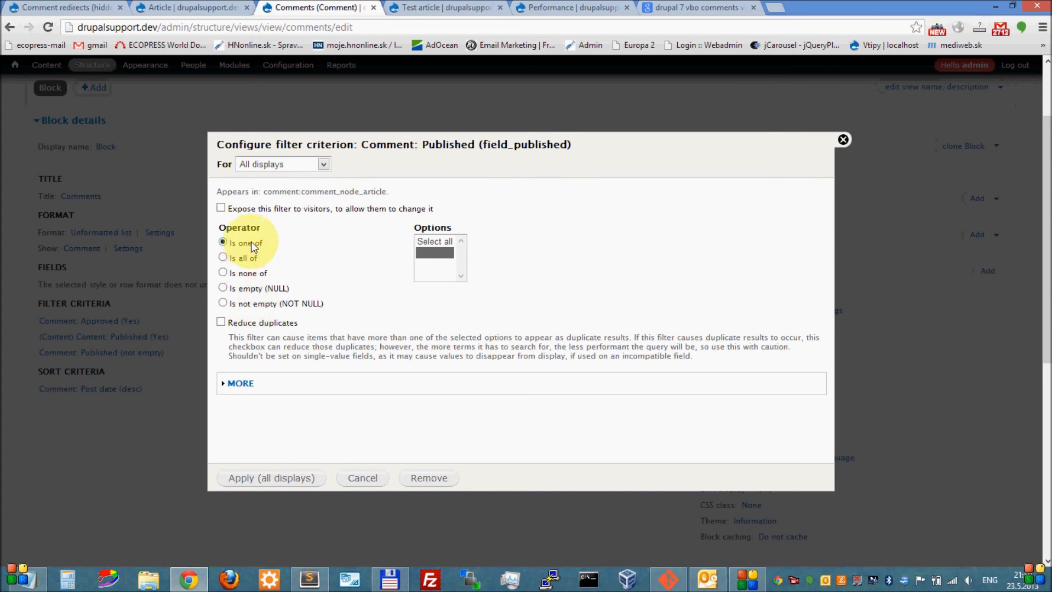
left_click(424, 254)
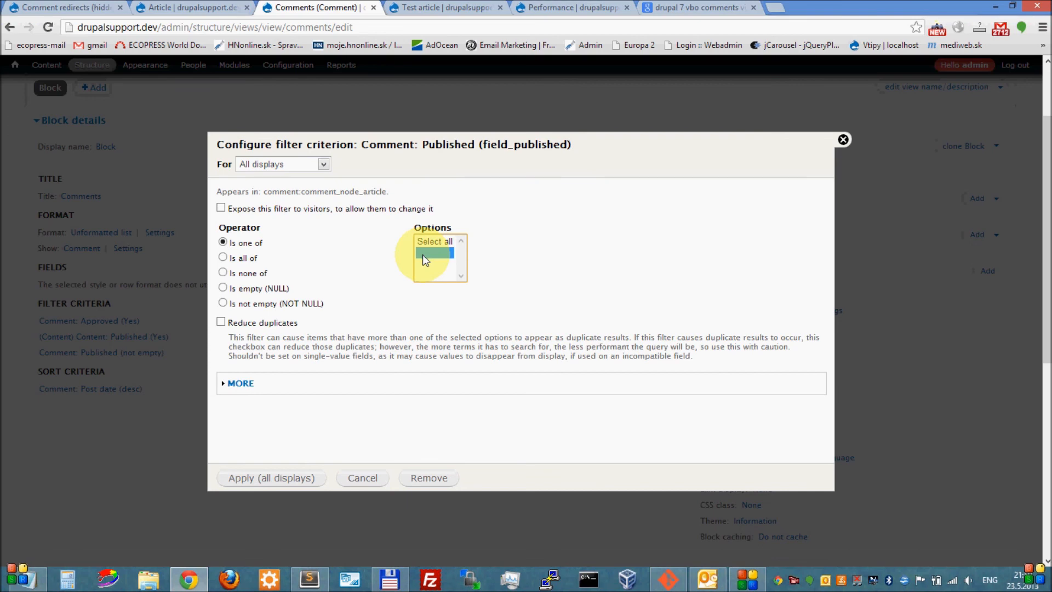
left_click(280, 478)
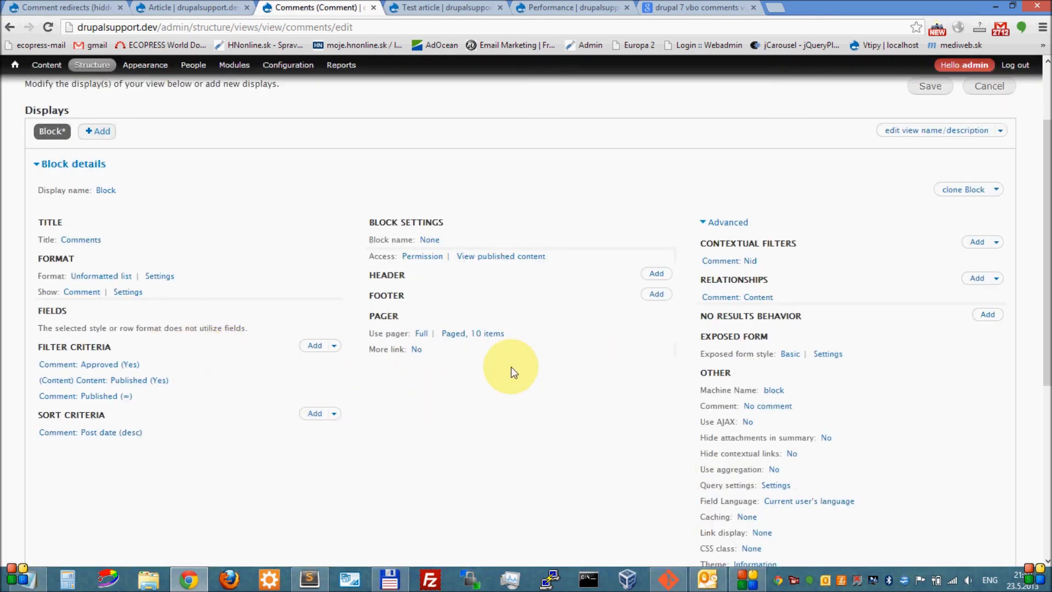
scroll(510, 351, "down", 6)
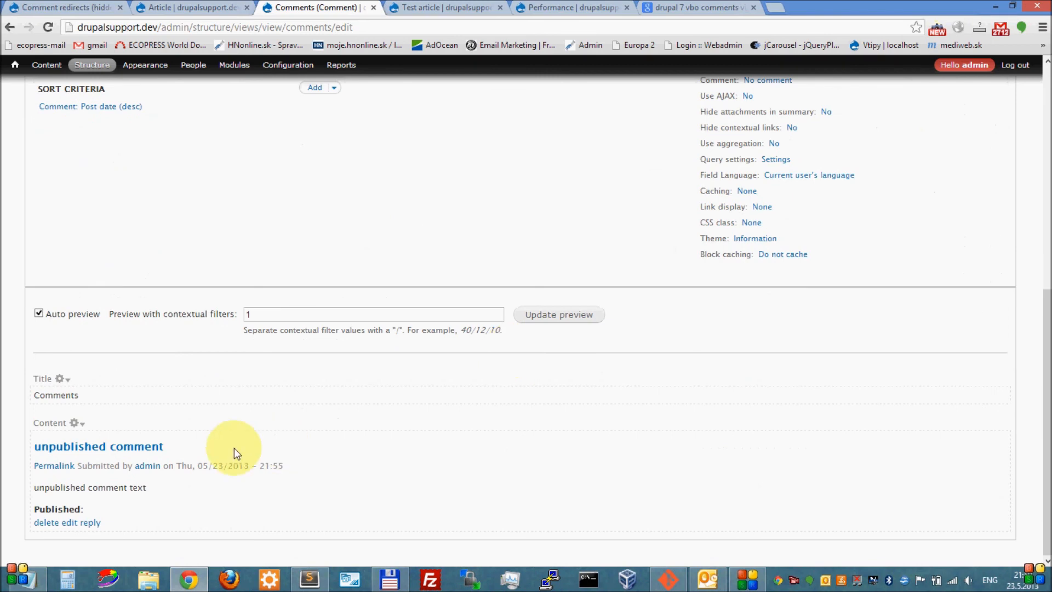
Step: Change the Comment: Published filter to match the second blank option instead, apply it to all displays, and check the preview
scroll(188, 419, "up", 4)
left_click(119, 269)
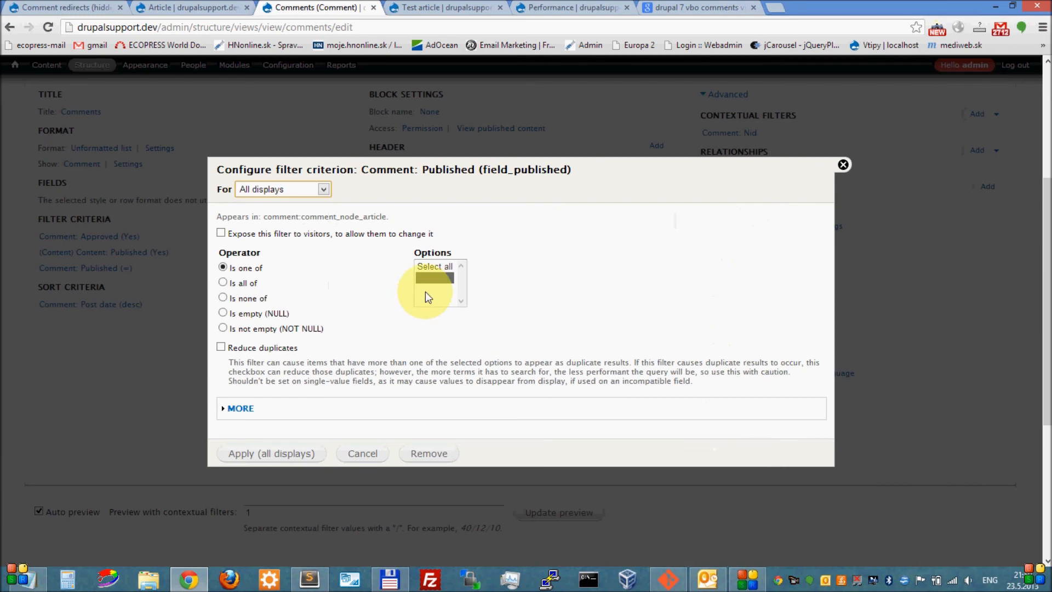
left_click(426, 291)
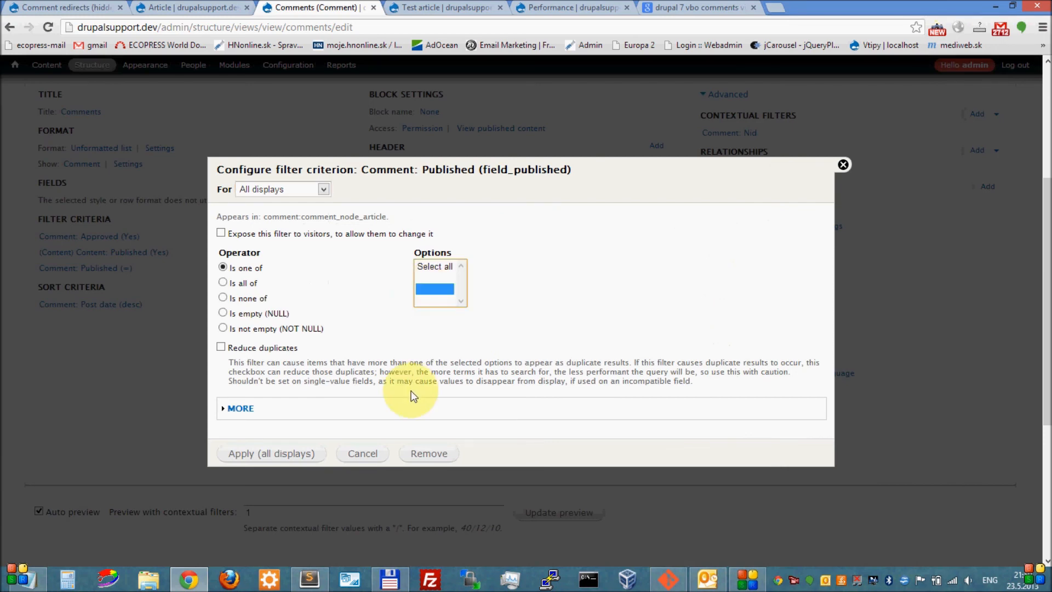
left_click(282, 455)
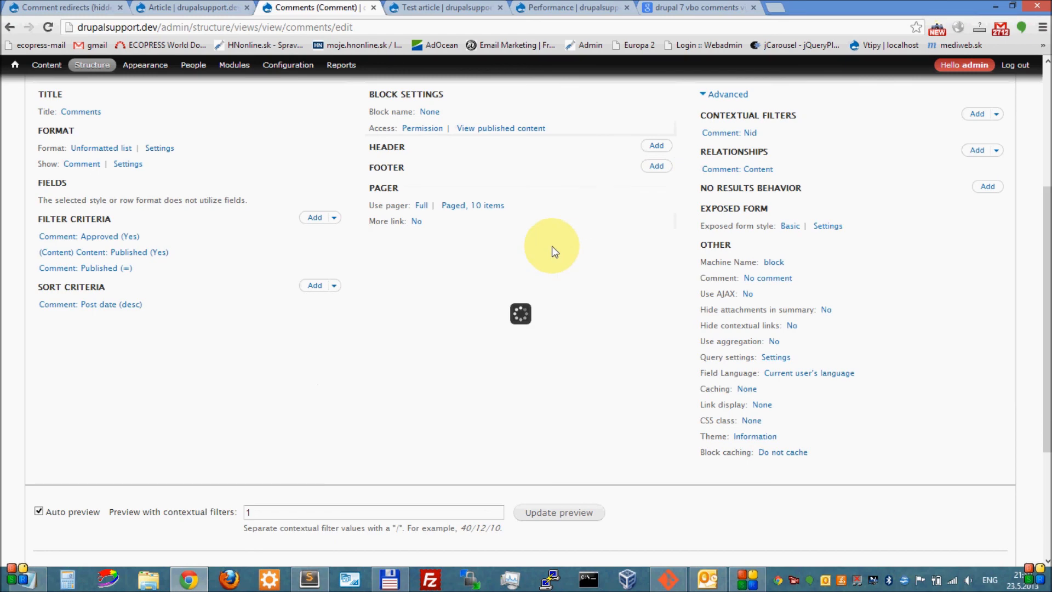
scroll(528, 238, "down", 4)
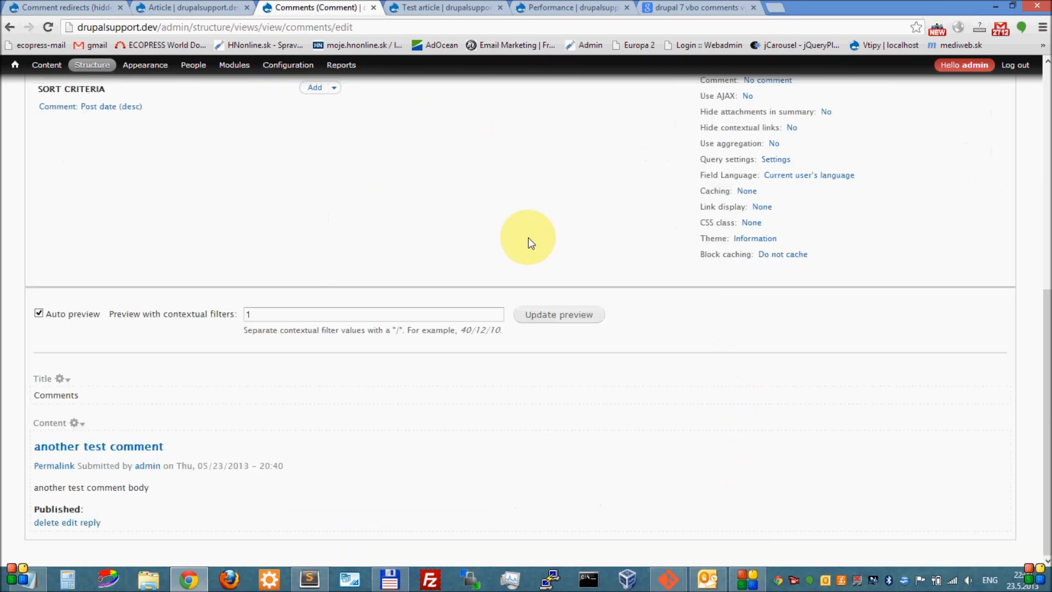
scroll(528, 238, "up", 1)
scroll(528, 237, "down", 1)
Step: Save the Comments view and reload the Test article page to check which comments it lists
scroll(511, 217, "up", 8)
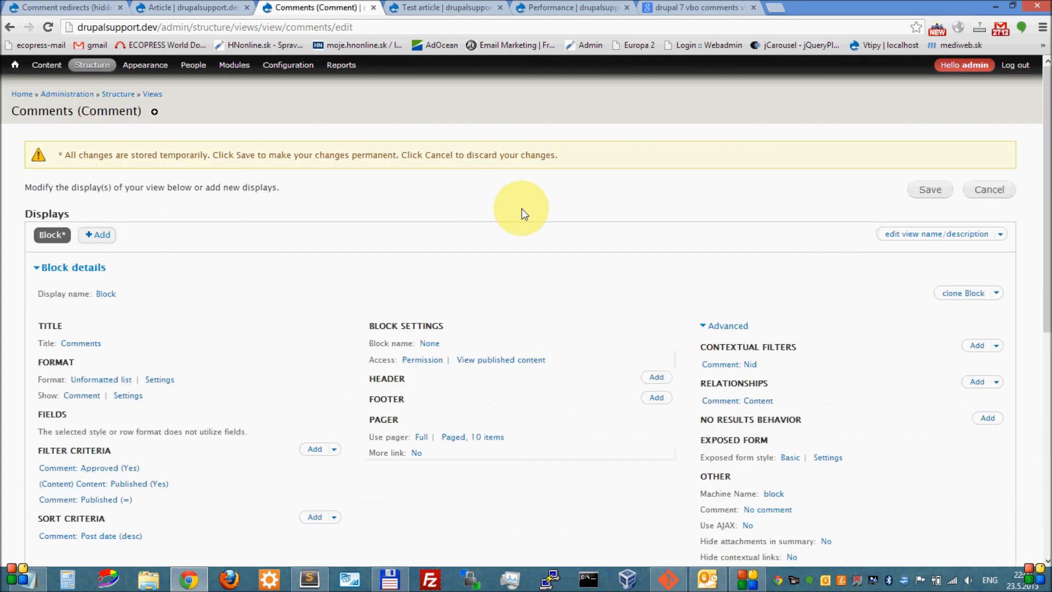
left_click(931, 199)
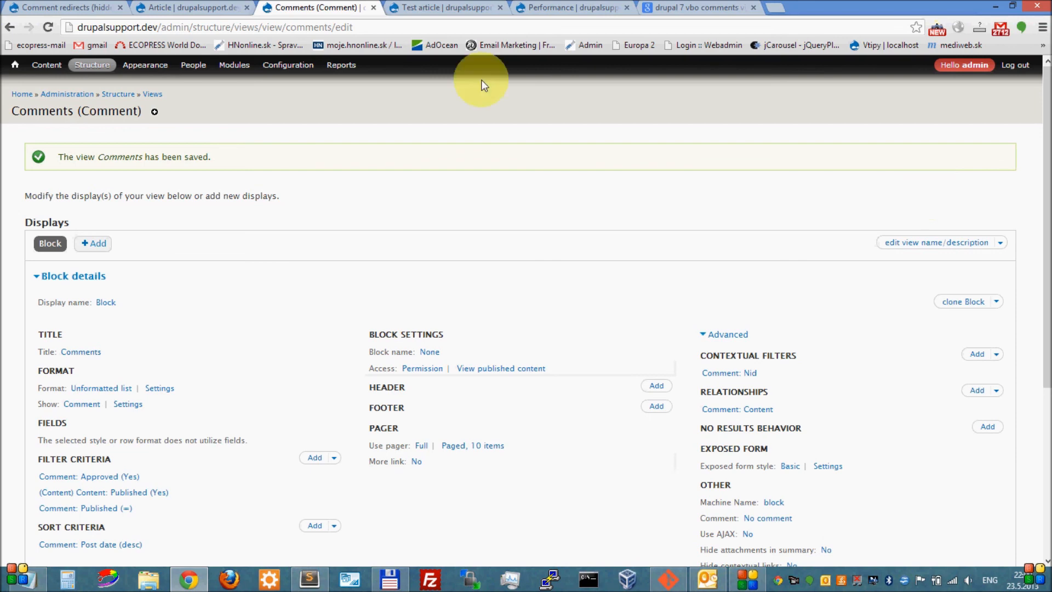
left_click(444, 7)
key("F5")
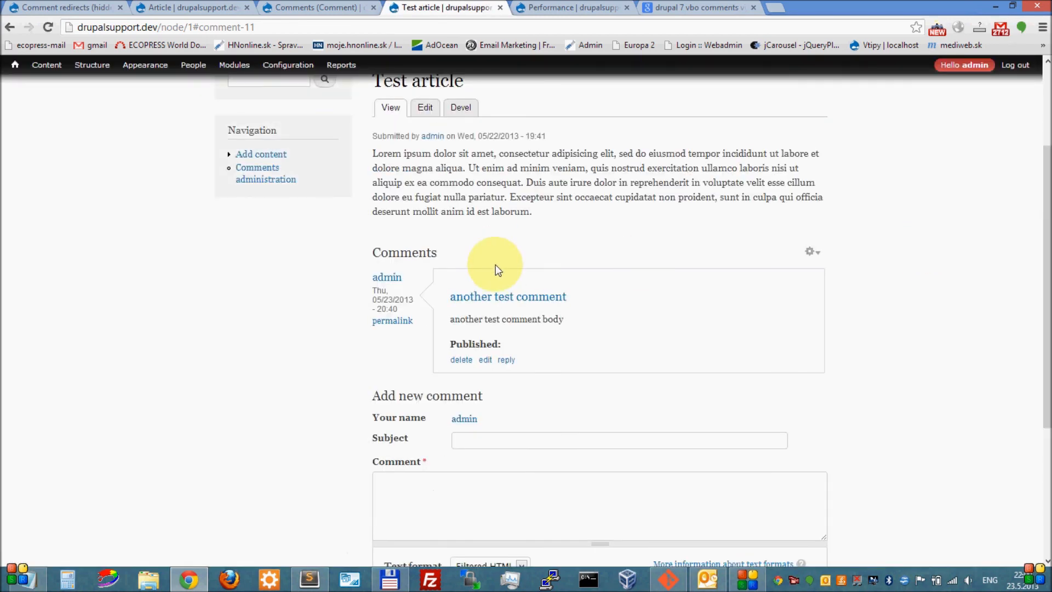
left_click_drag(573, 300, 446, 302)
left_click(289, 298)
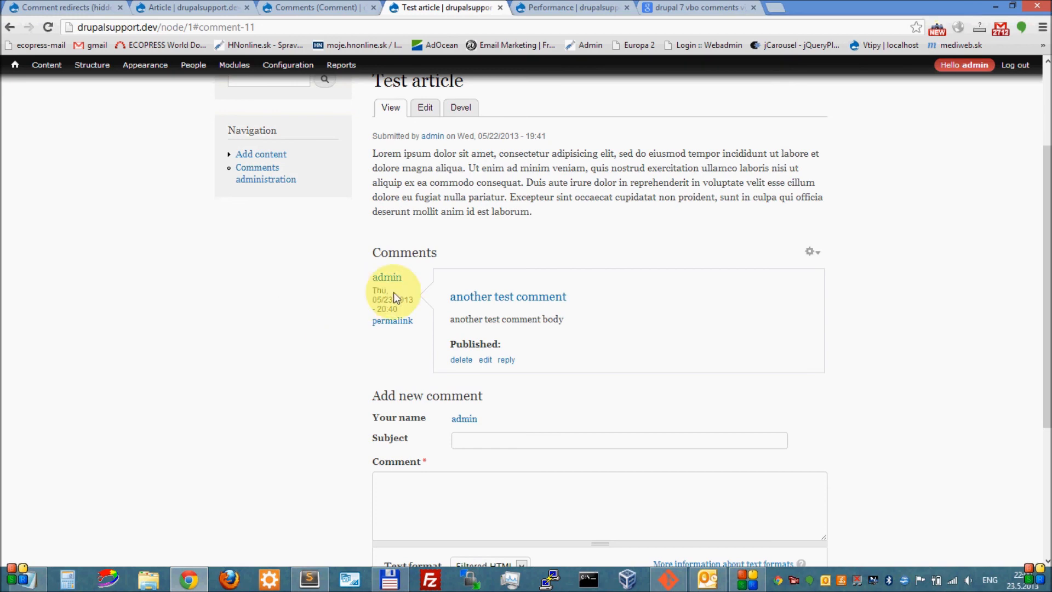
Step: Open the Comments administration page in a new browser tab and mark "unpublished comment" as Published using Modify entity values
scroll(394, 292, "up", 1)
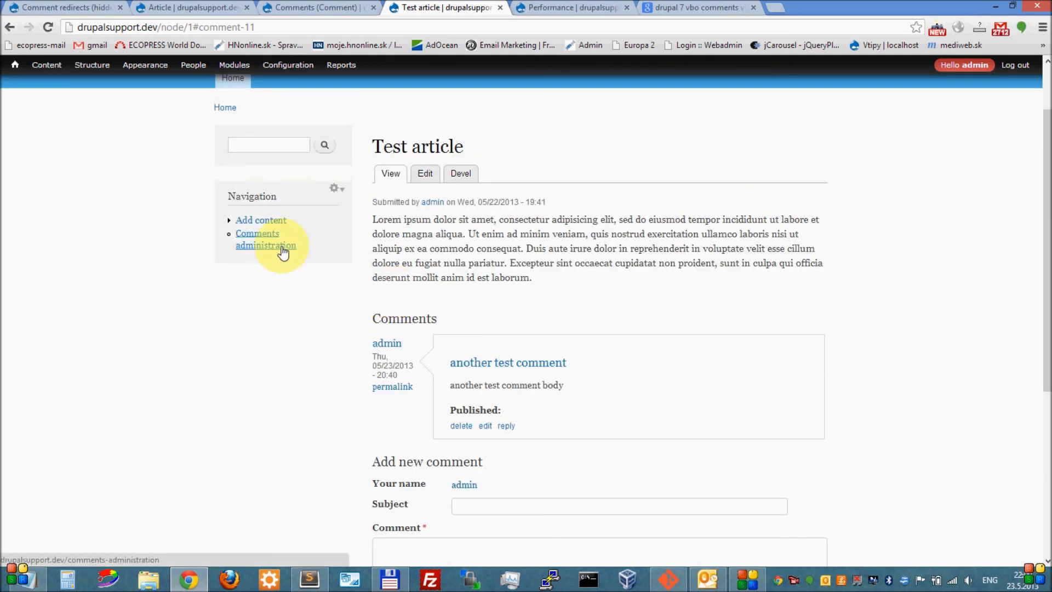
middle_click(280, 245)
left_click(603, 8)
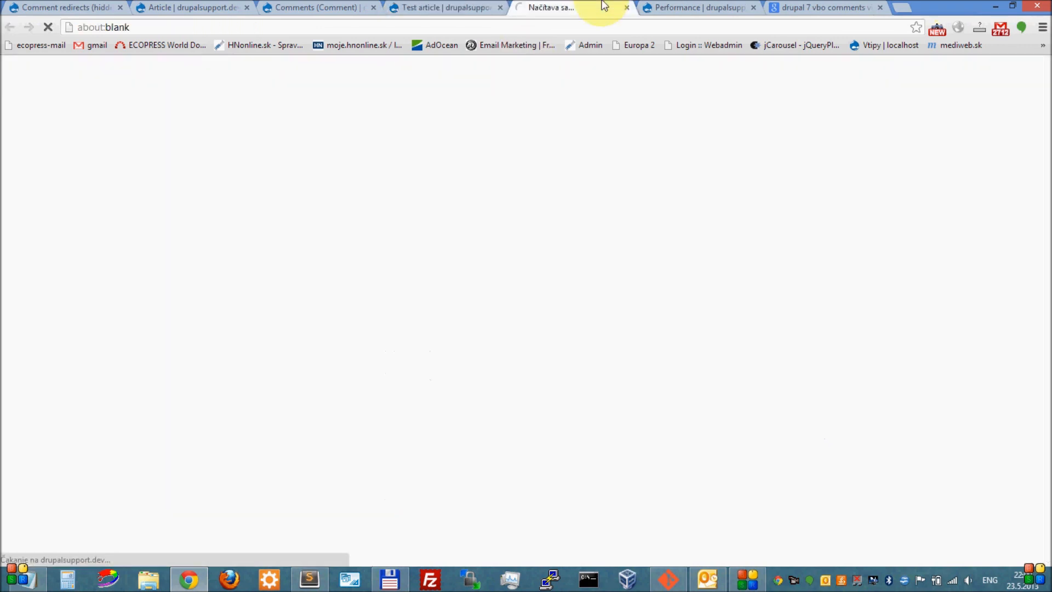
scroll(610, 153, "down", 1)
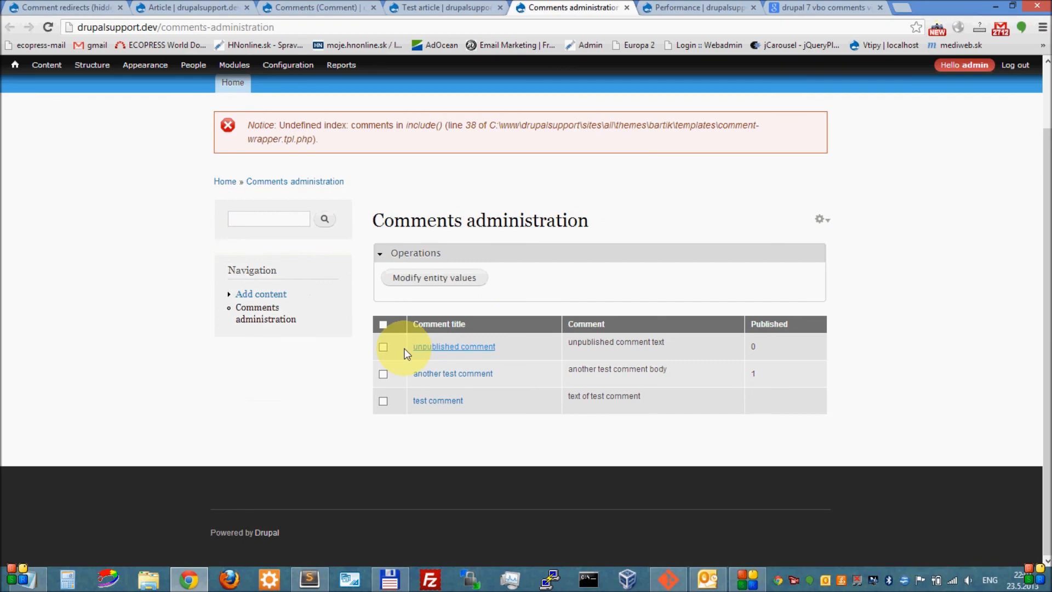
left_click(383, 347)
left_click(434, 285)
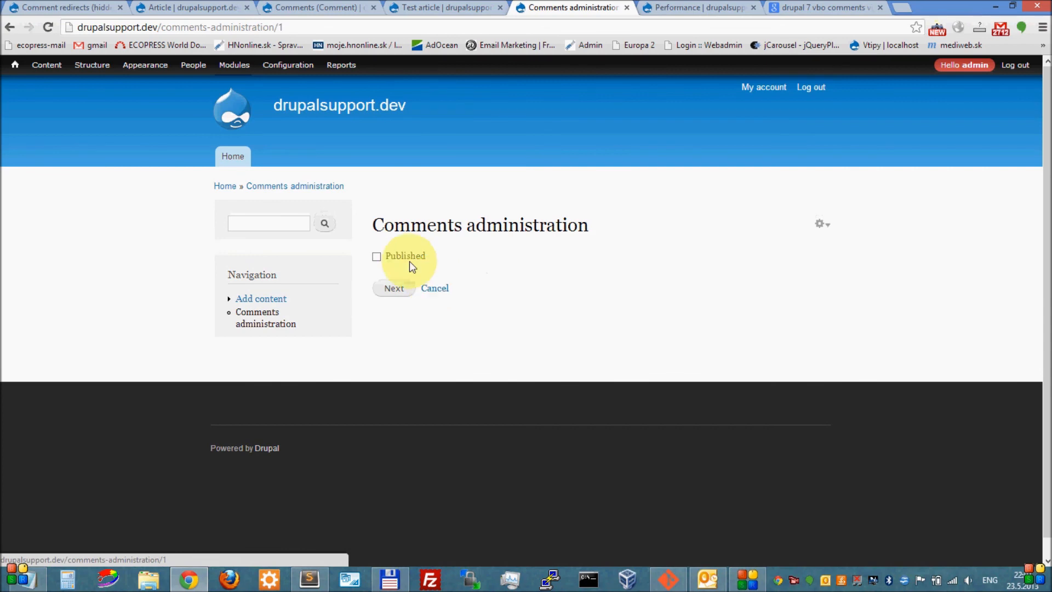
left_click(406, 256)
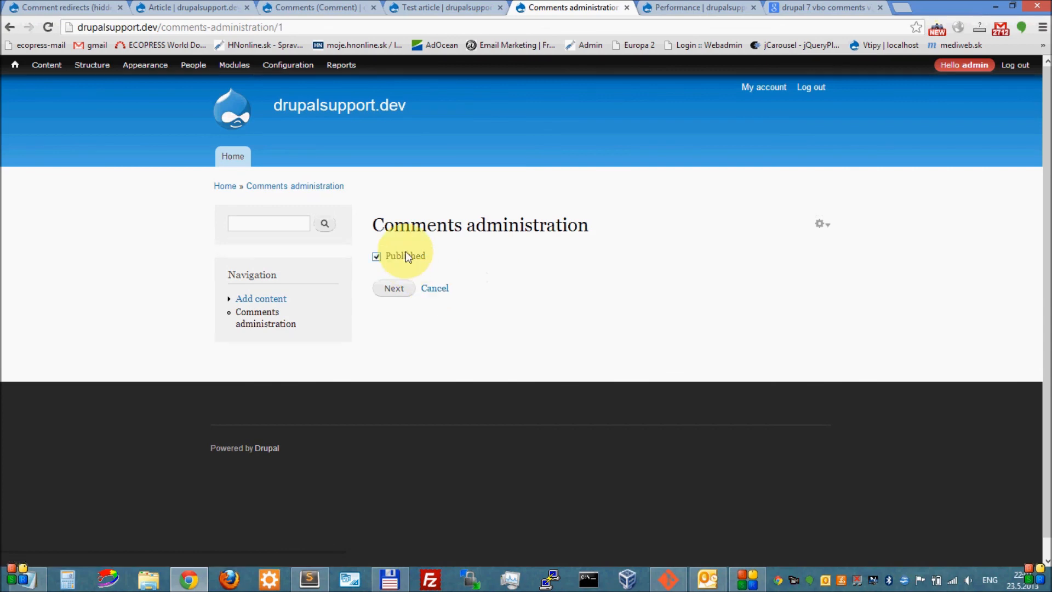
left_click(395, 289)
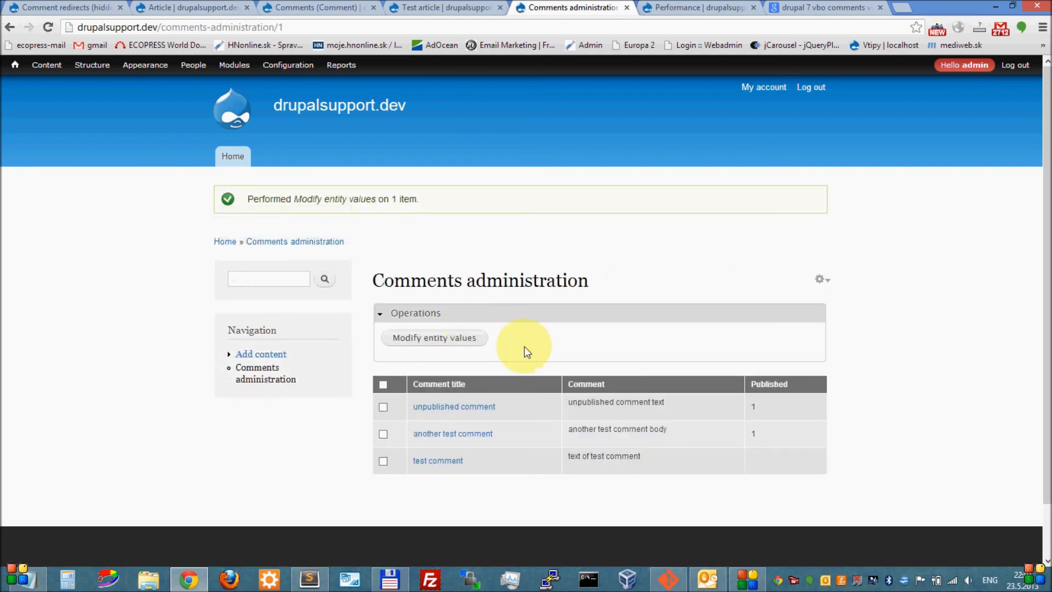
left_click(771, 407)
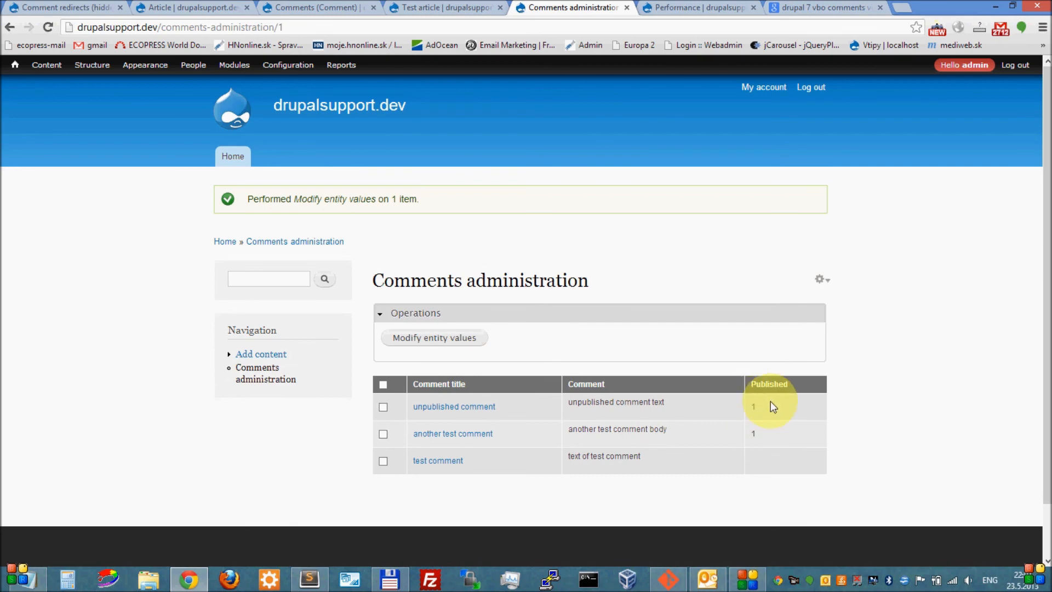
Step: Reload the Test article page and check which comments are listed under it
left_click(472, 8)
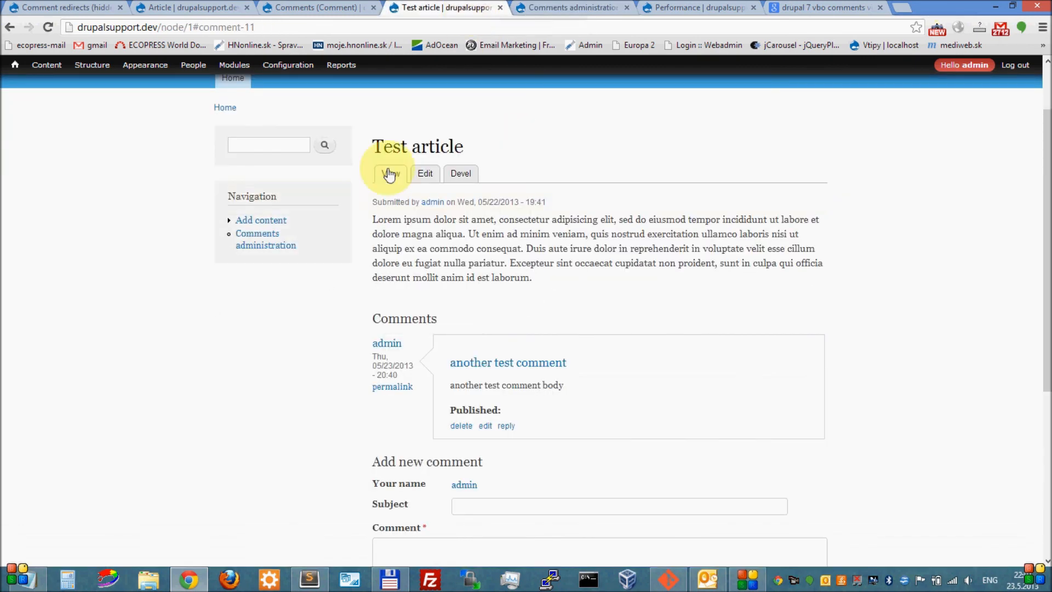
left_click(48, 26)
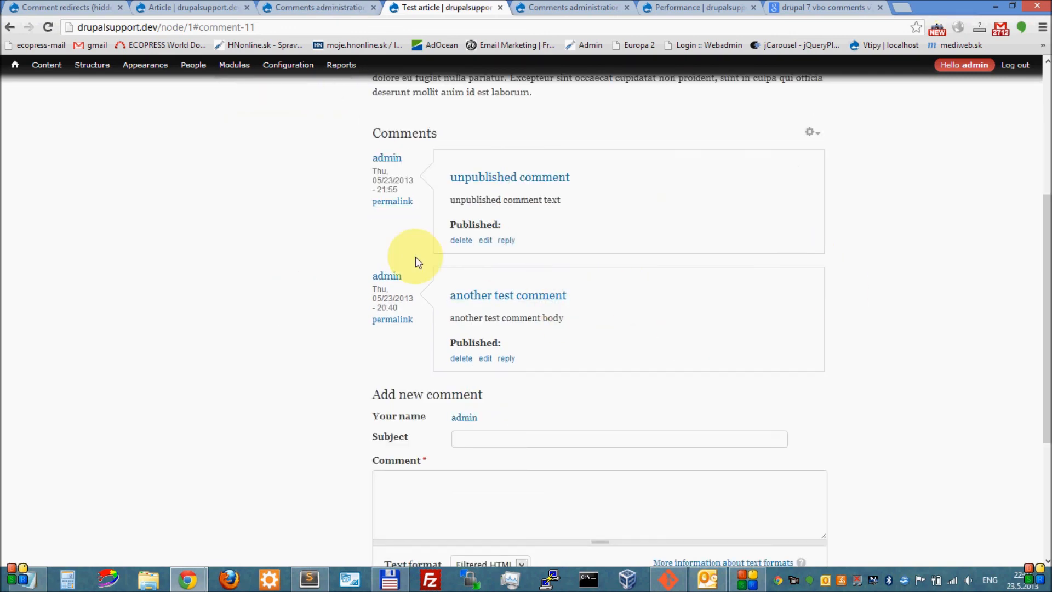
scroll(800, 319, "up", 2)
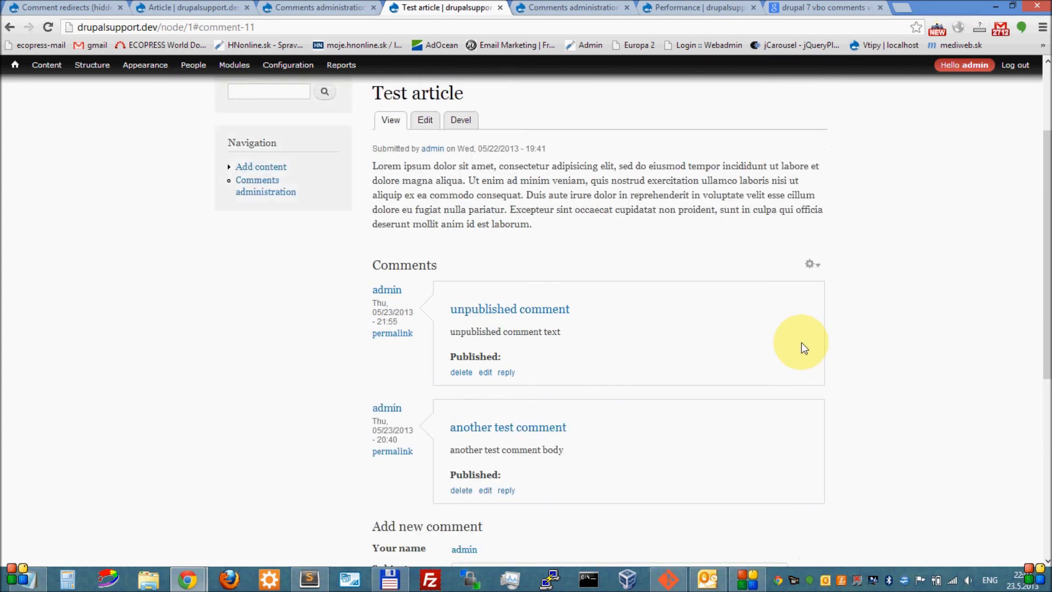
scroll(804, 347, "up", 3)
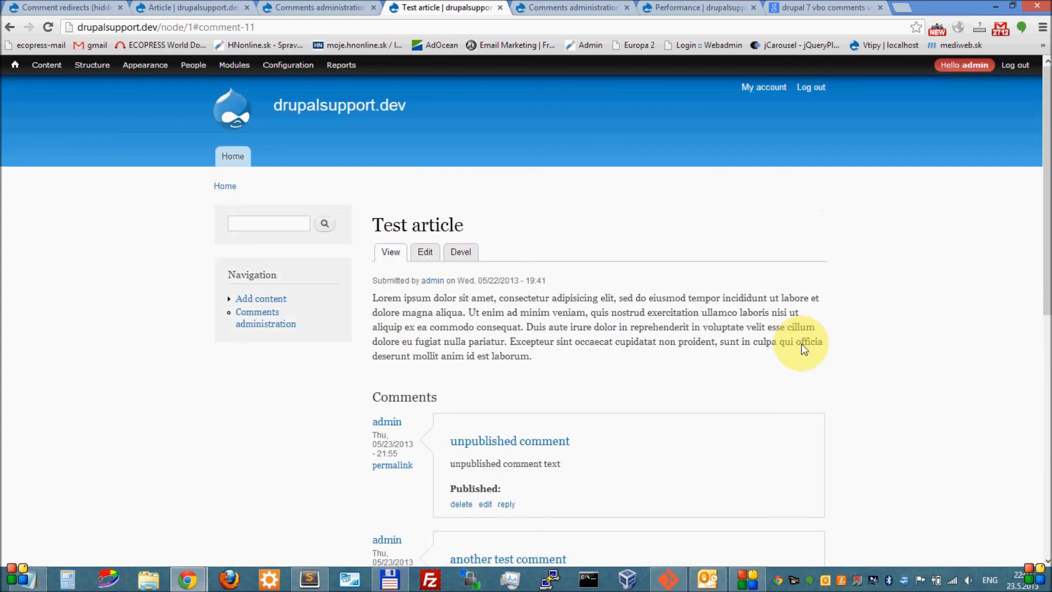
scroll(803, 349, "down", 3)
scroll(803, 349, "down", 1)
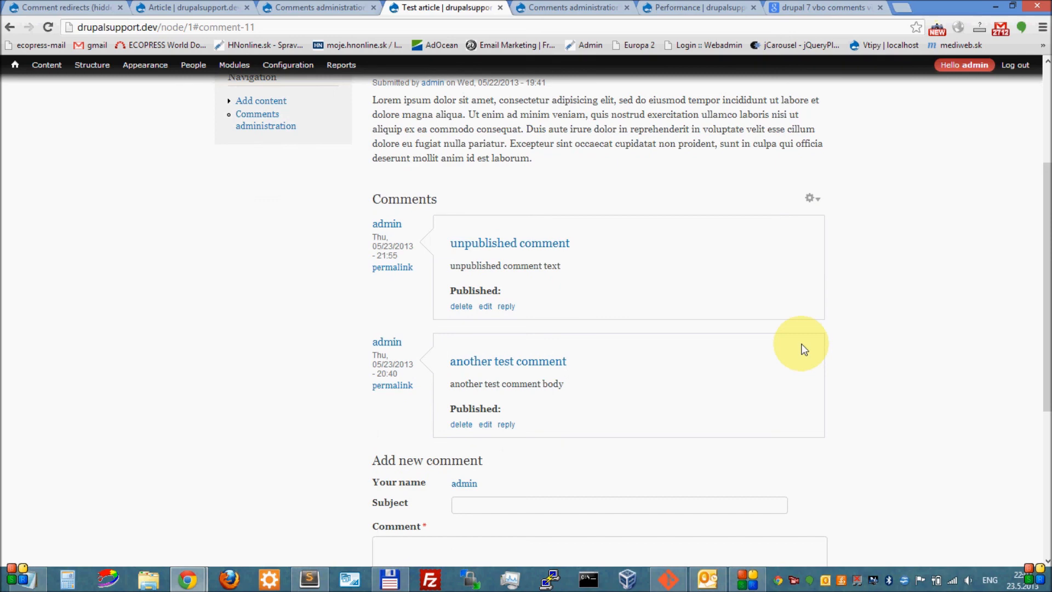
Step: Post a new comment on Test article with subject "subject" and body "comment text", and check the comment list
scroll(804, 349, "down", 1)
scroll(802, 347, "down", 1)
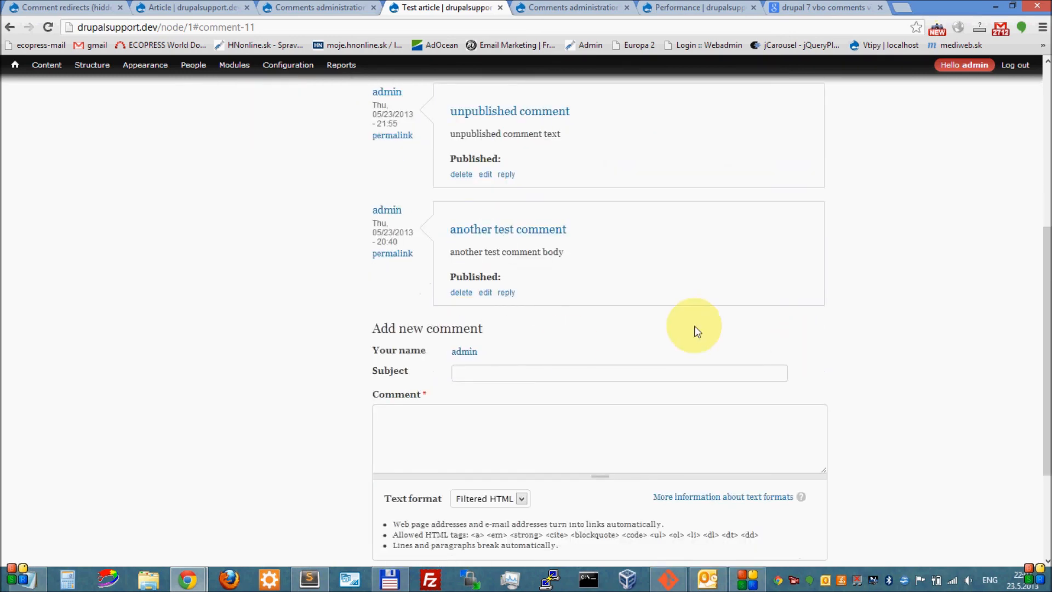
left_click(564, 374)
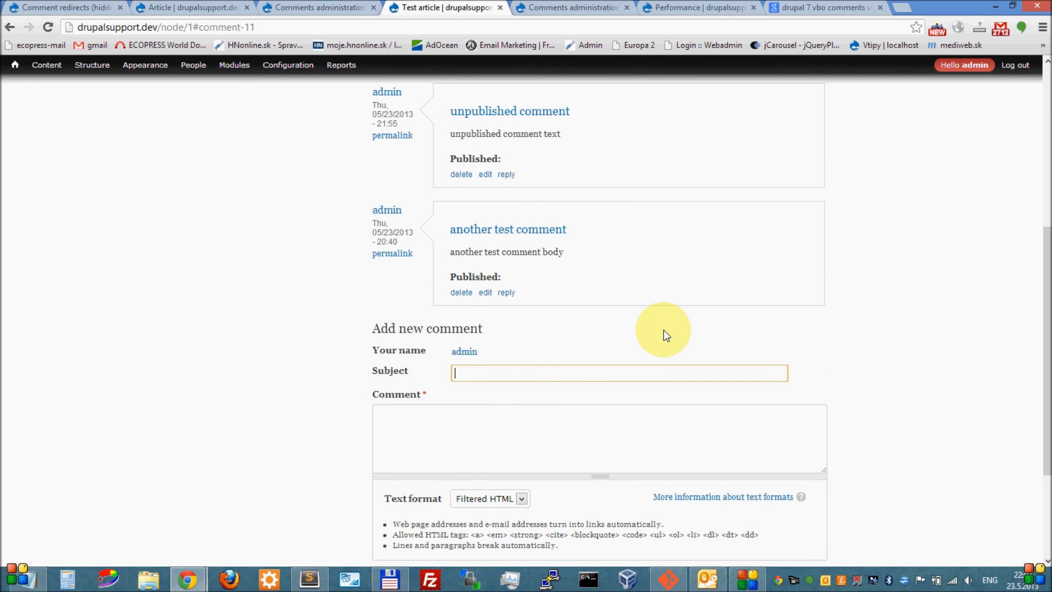
type("subjext")
key("BackSpace")
key("BackSpace")
type("ct")
key("Tab")
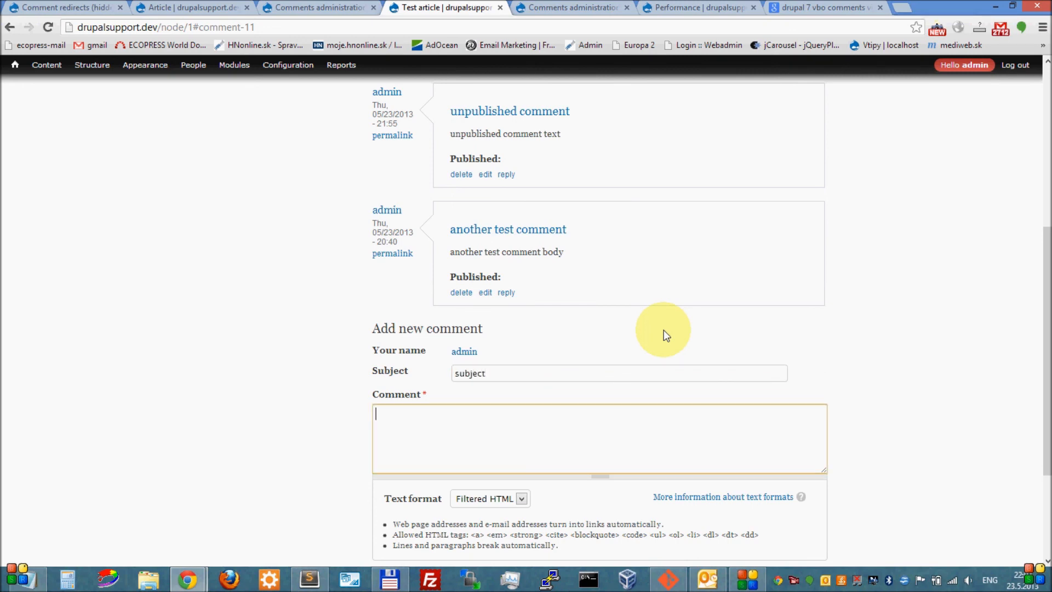
type("comment text")
scroll(663, 330, "down", 2)
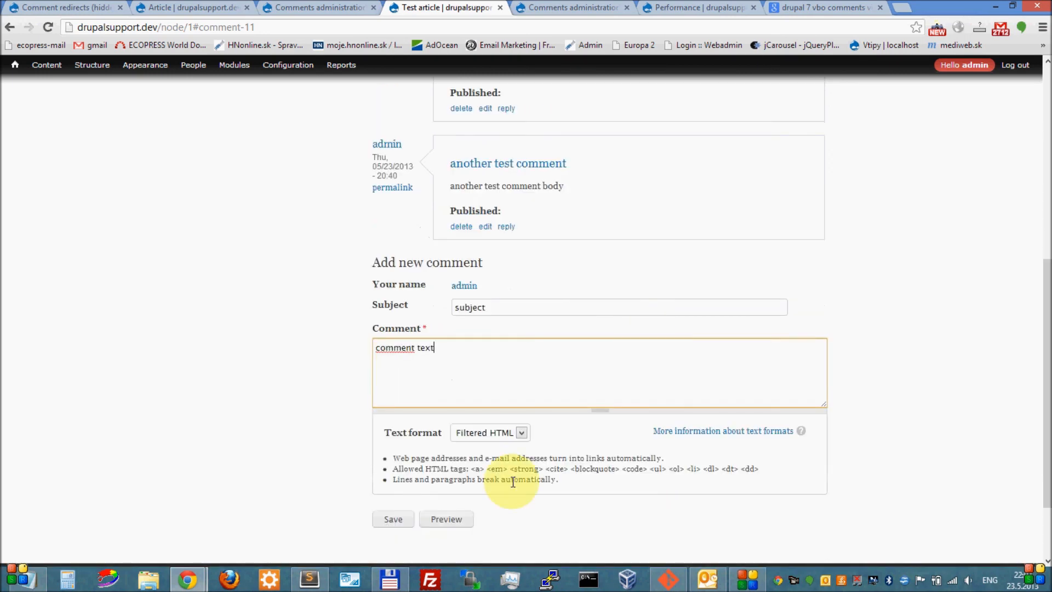
left_click(396, 523)
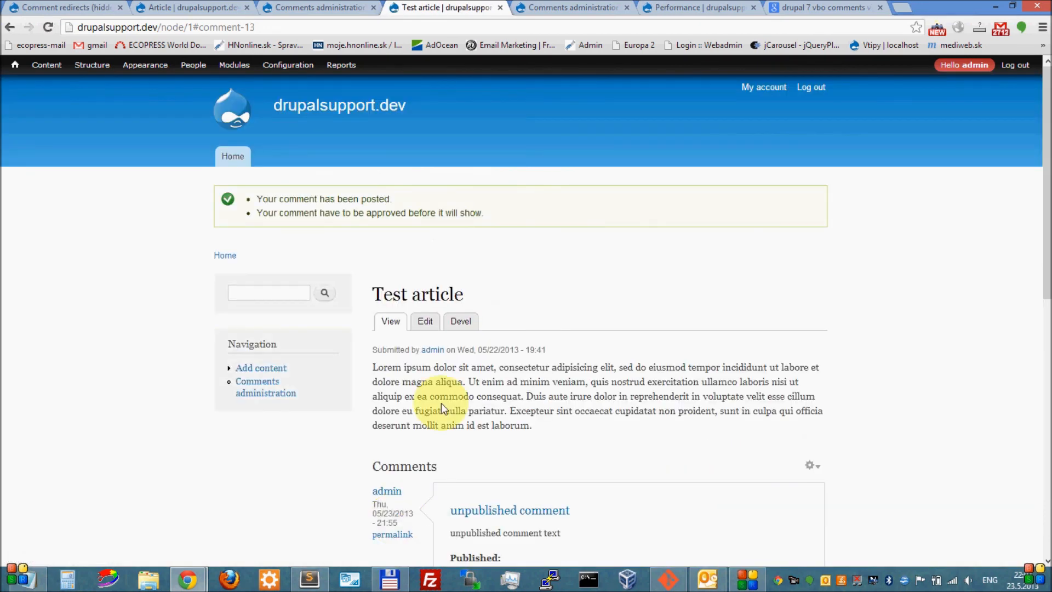
scroll(652, 394, "down", 5)
scroll(622, 387, "up", 1)
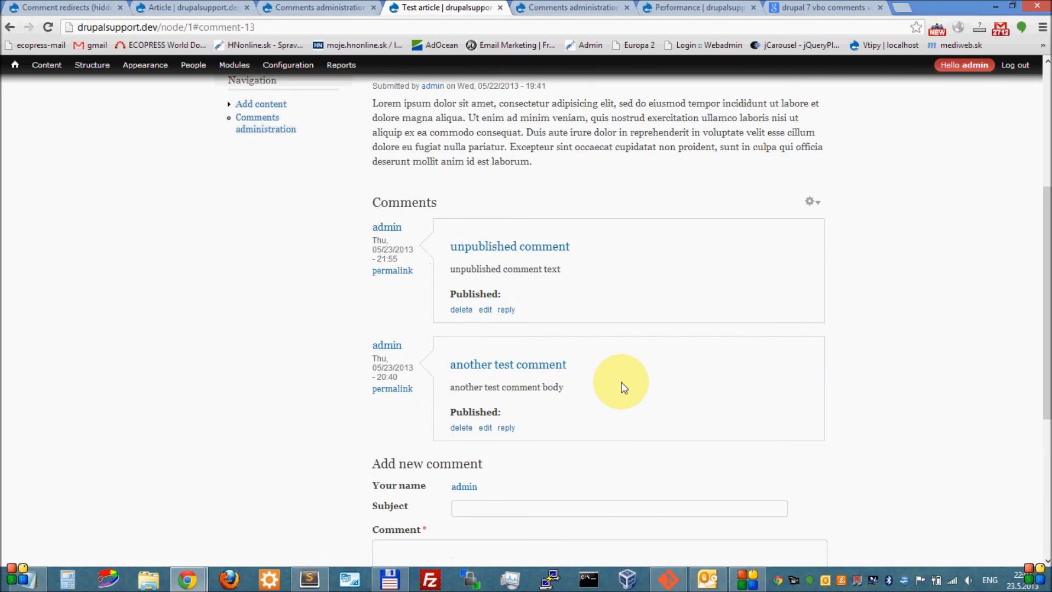
Step: Examine the status messages shown after posting the comment and the comments listed under Test article
scroll(622, 387, "up", 5)
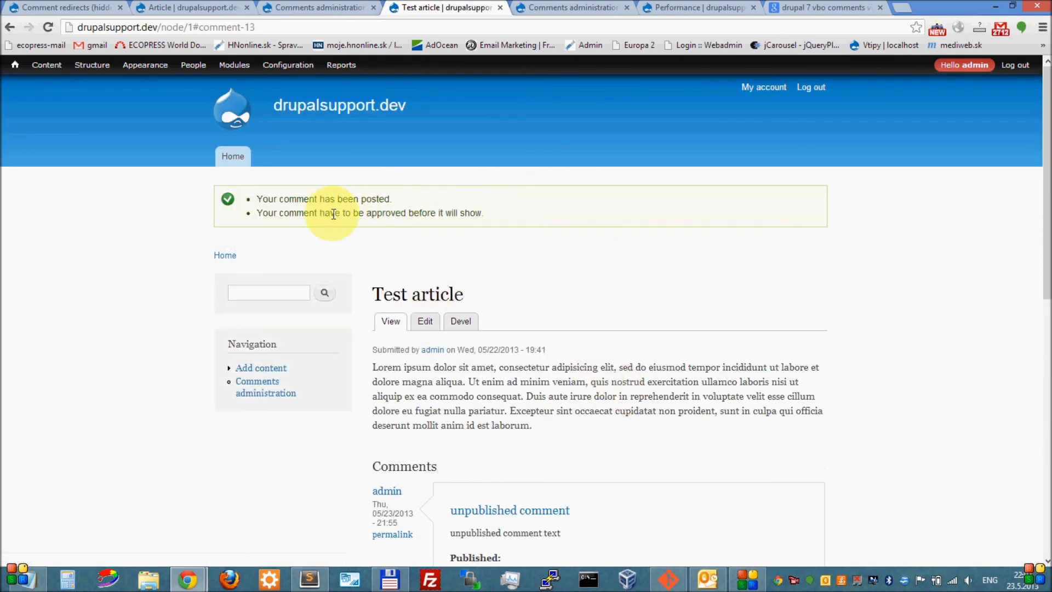
left_click_drag(256, 213, 493, 216)
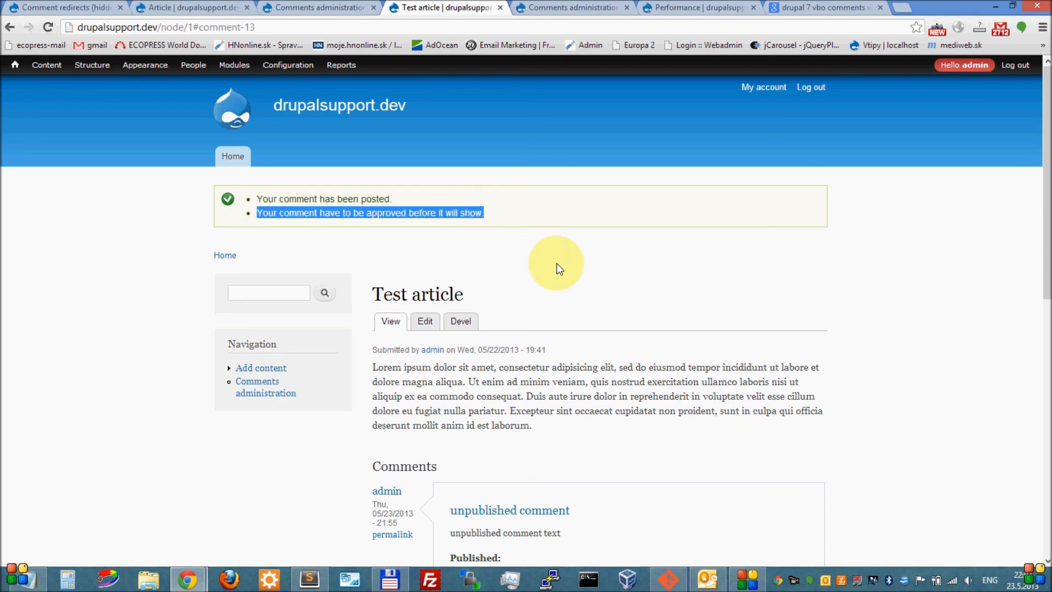
left_click(493, 214)
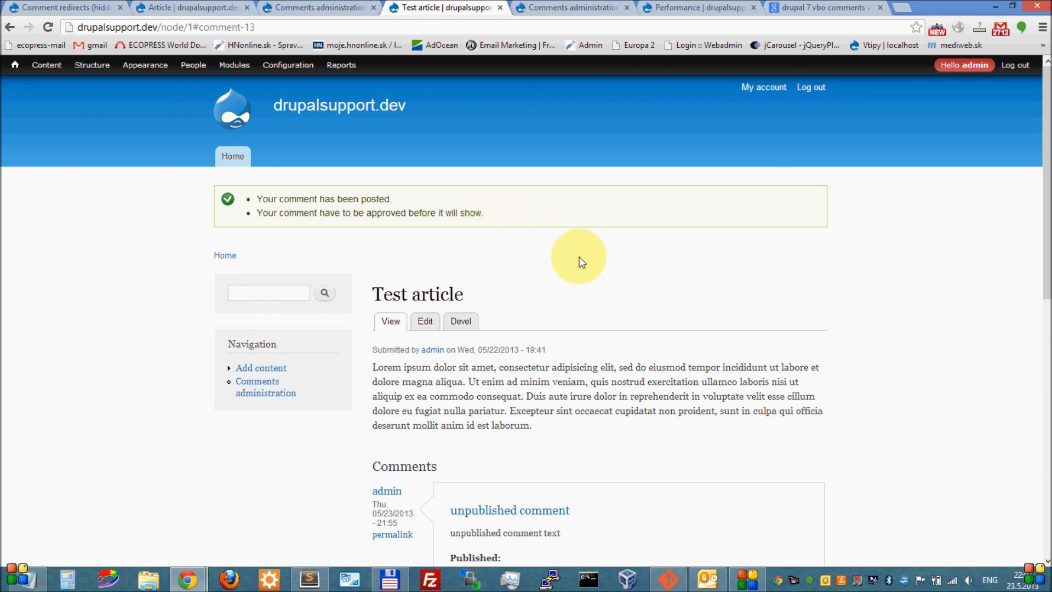
scroll(582, 263, "down", 1)
scroll(582, 262, "down", 2)
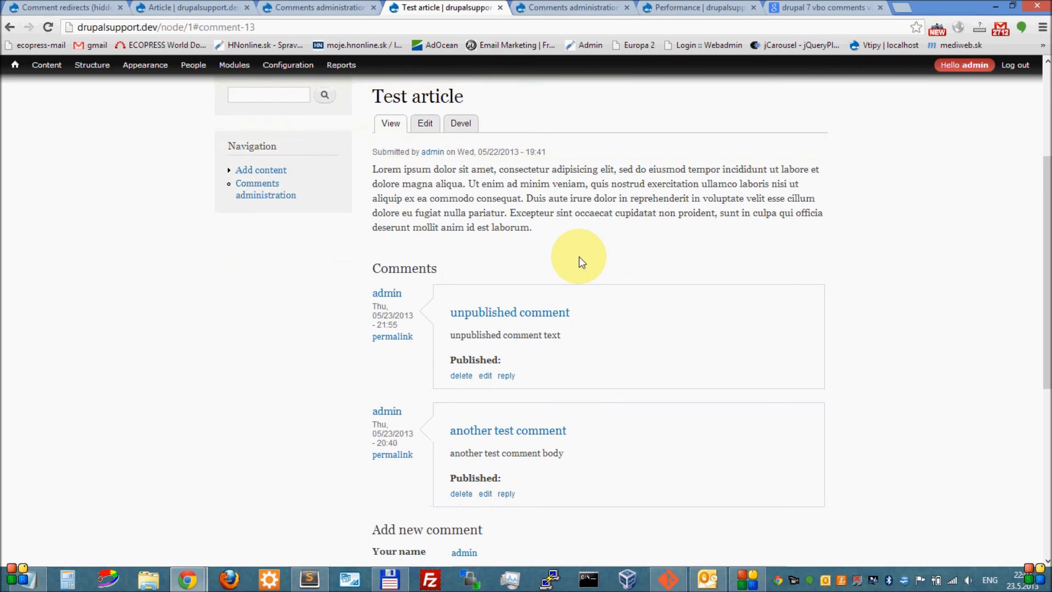
scroll(582, 262, "down", 1)
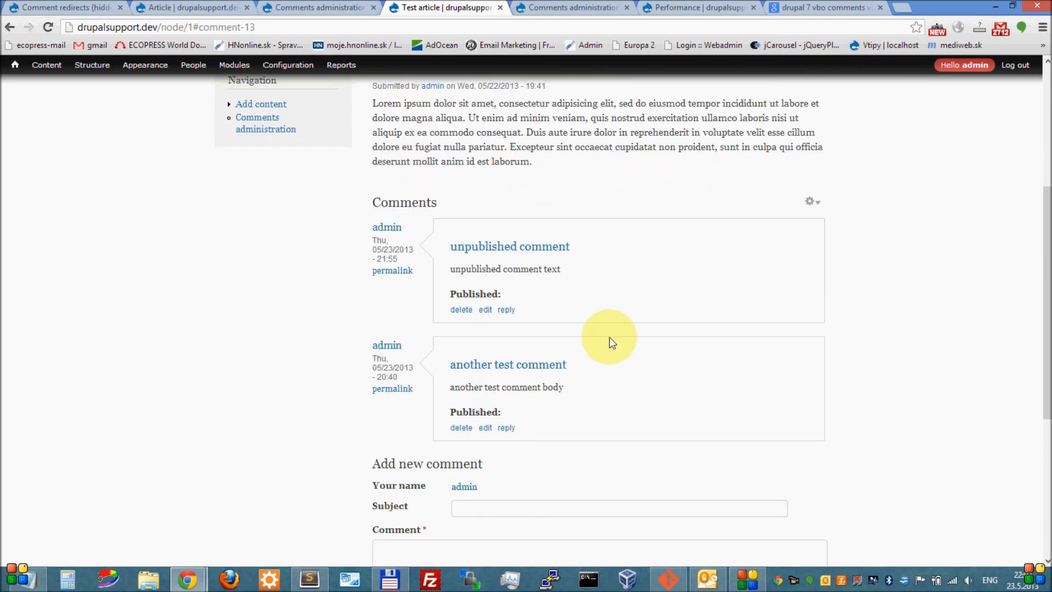
scroll(567, 429, "down", 1)
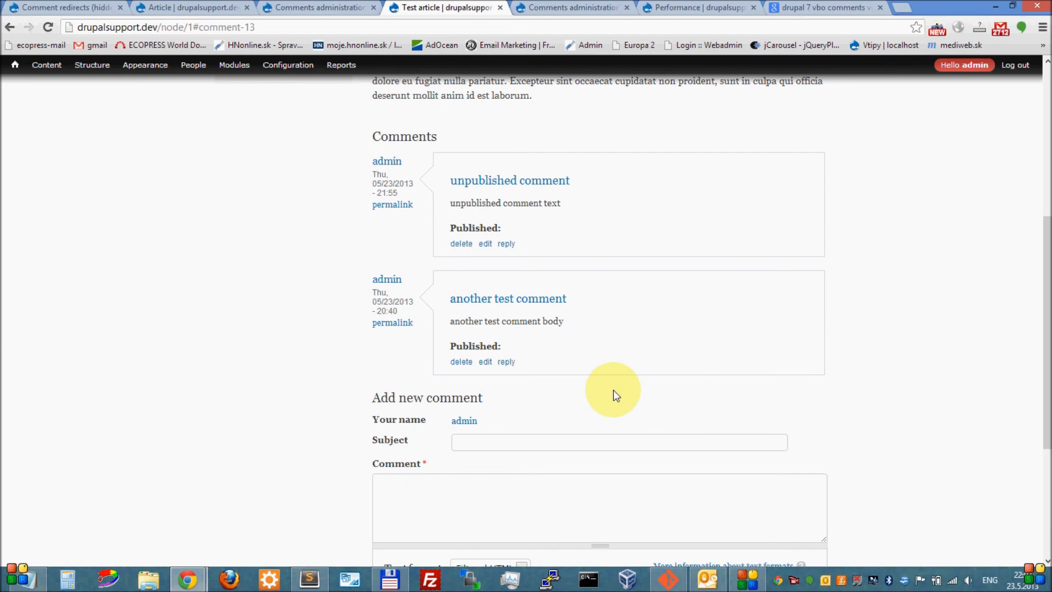
scroll(603, 384, "down", 1)
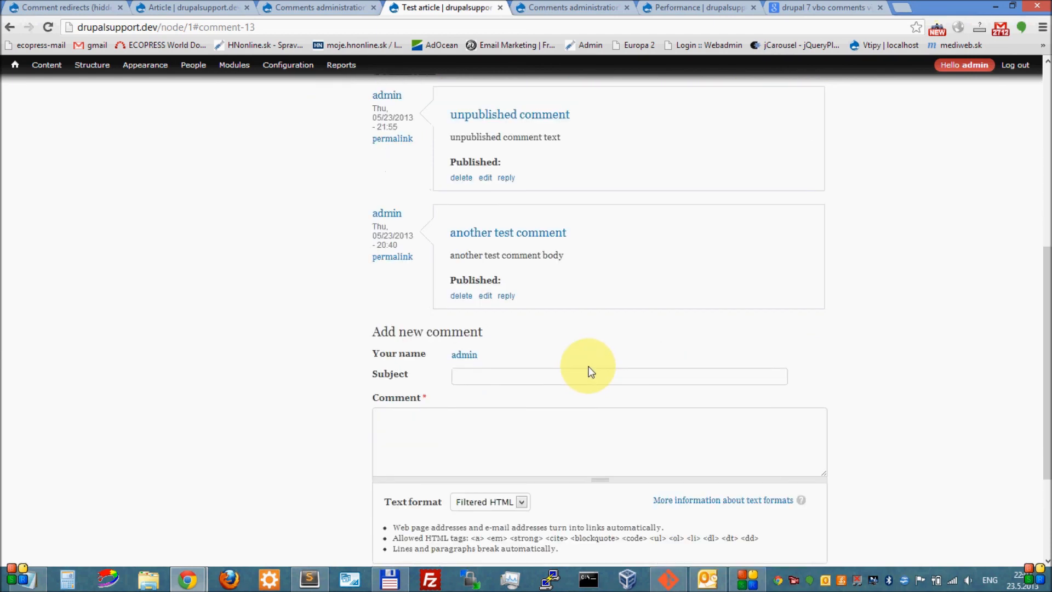
scroll(584, 354, "up", 5)
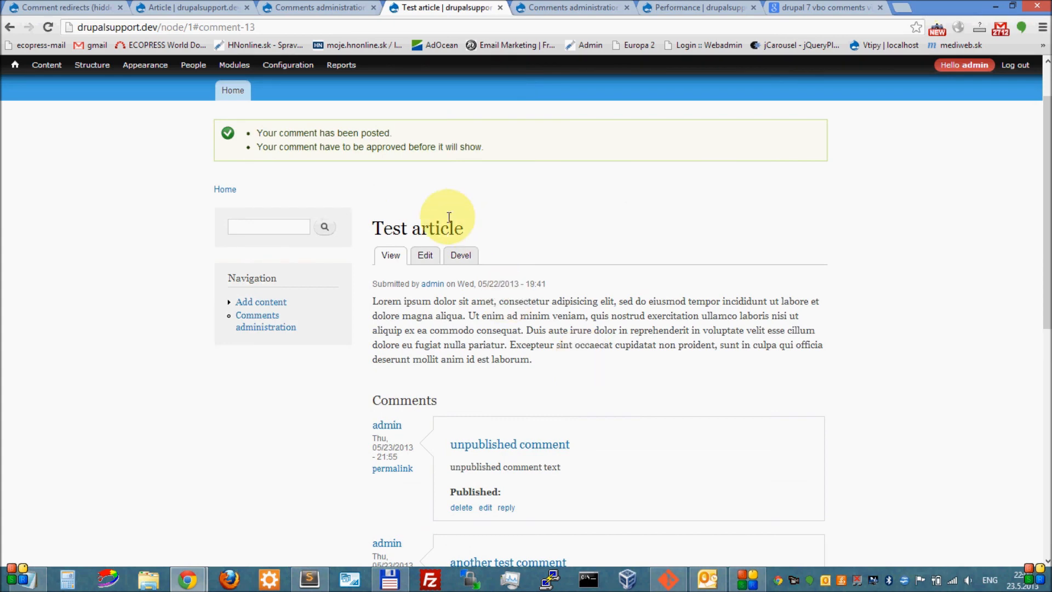
left_click_drag(484, 149, 257, 148)
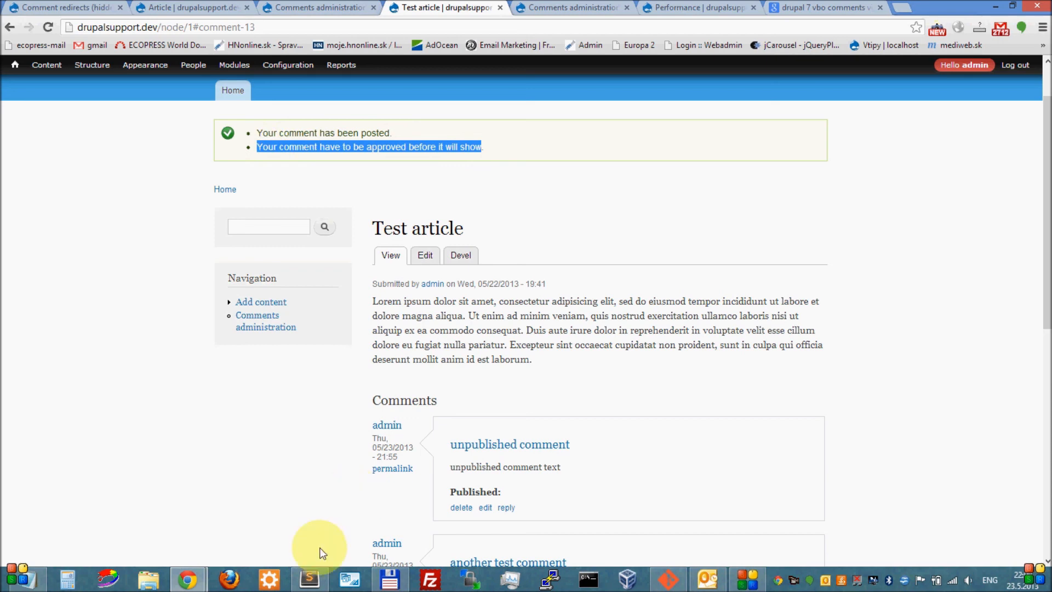
Step: Switch to Sublime Text and review in mymodule.module how the custom submit function mymodule_add_comment_form_submit is attached and sets the approval message
left_click(311, 577)
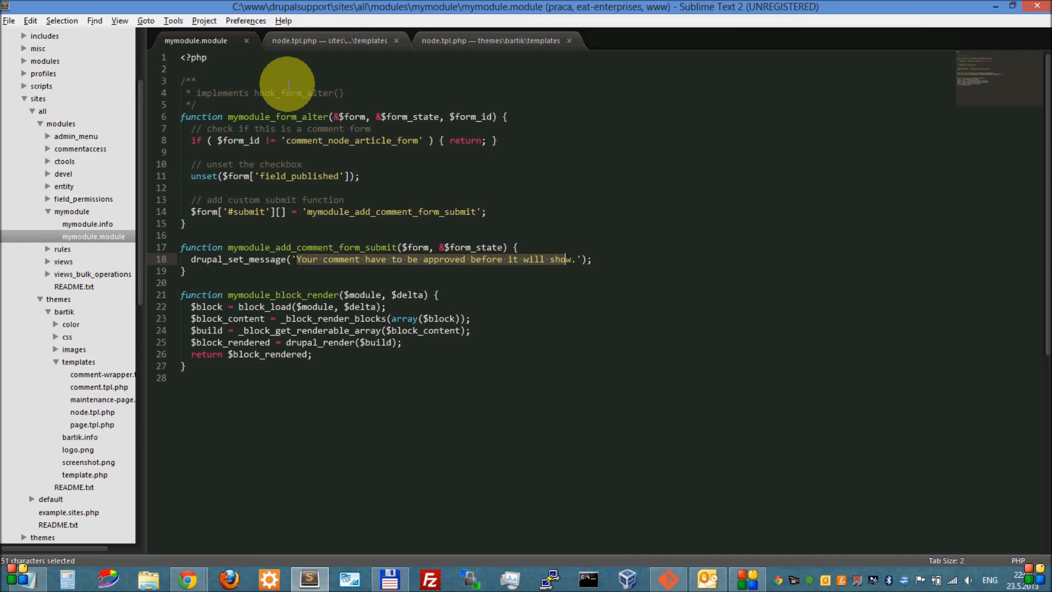
left_click(501, 165)
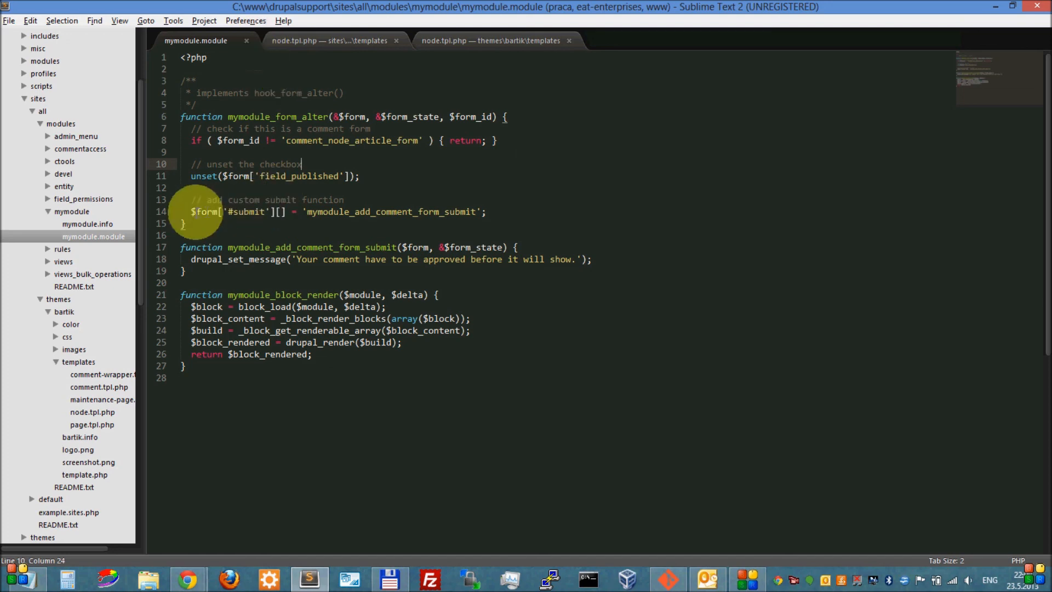
left_click_drag(190, 211, 490, 215)
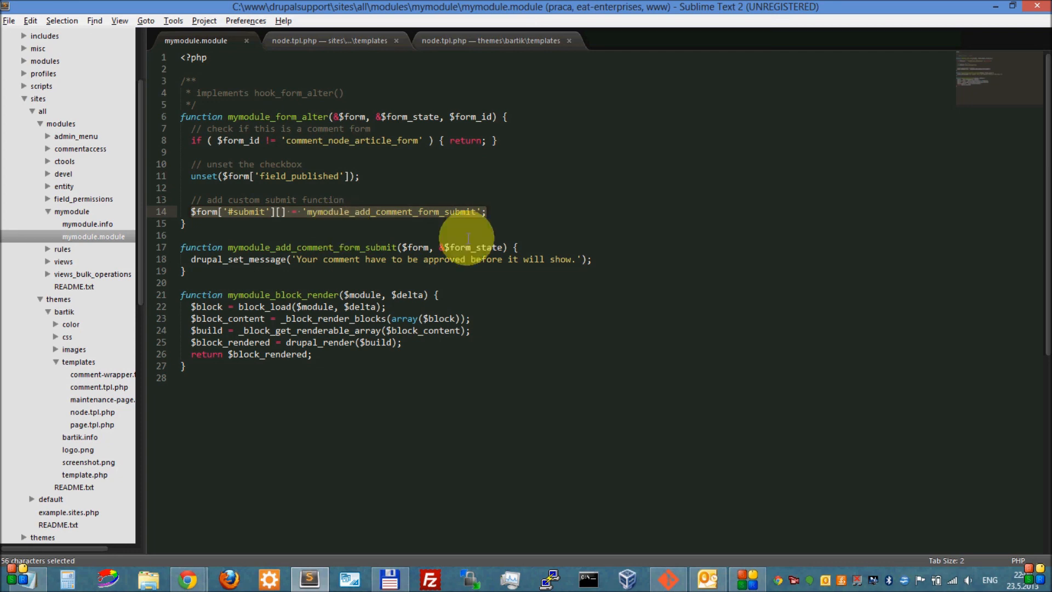
left_click(483, 213)
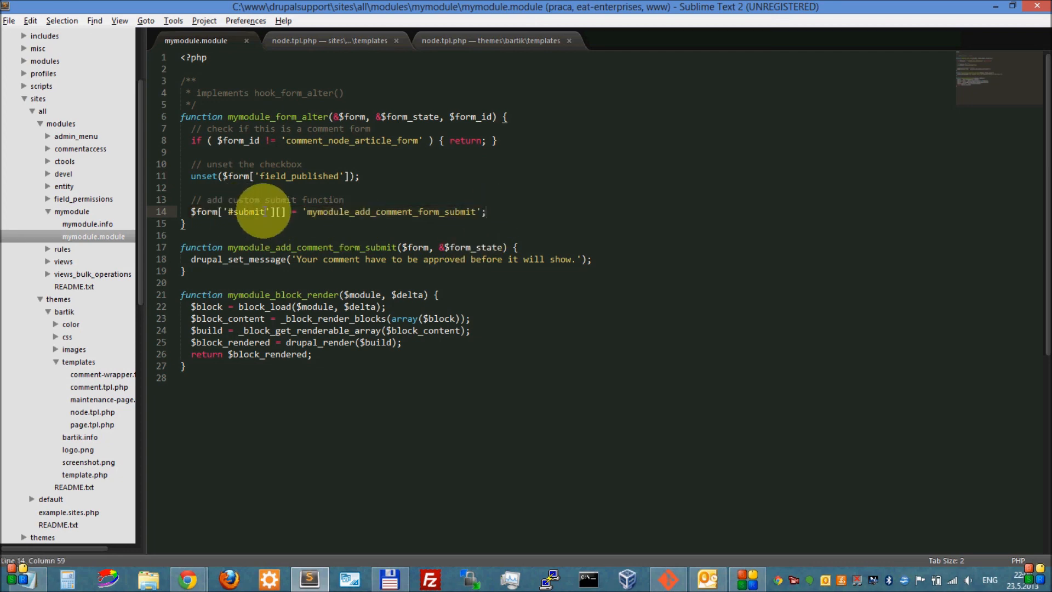
double_click(475, 212)
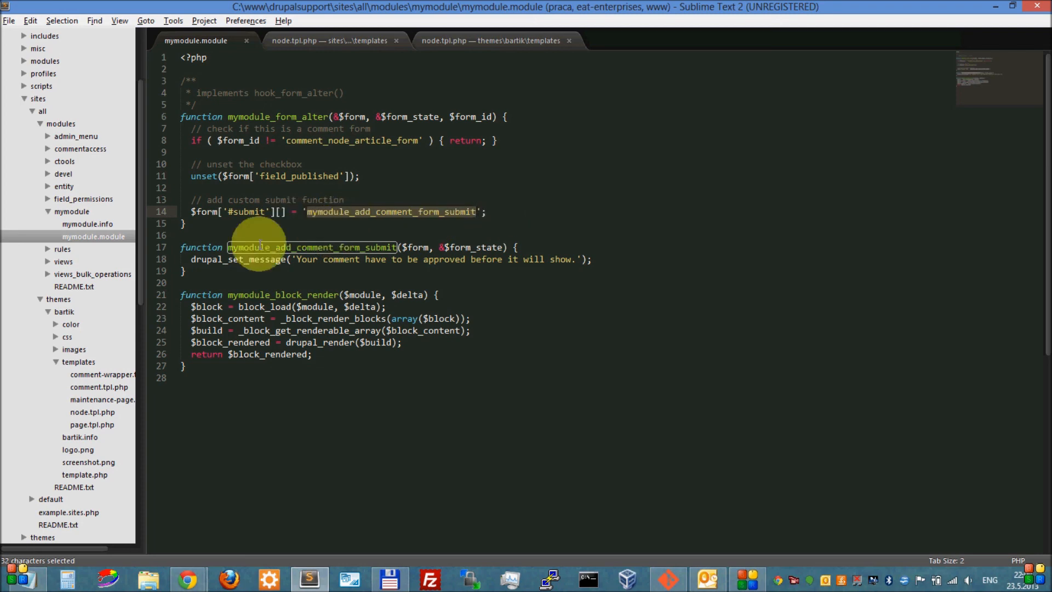
left_click_drag(229, 248, 396, 247)
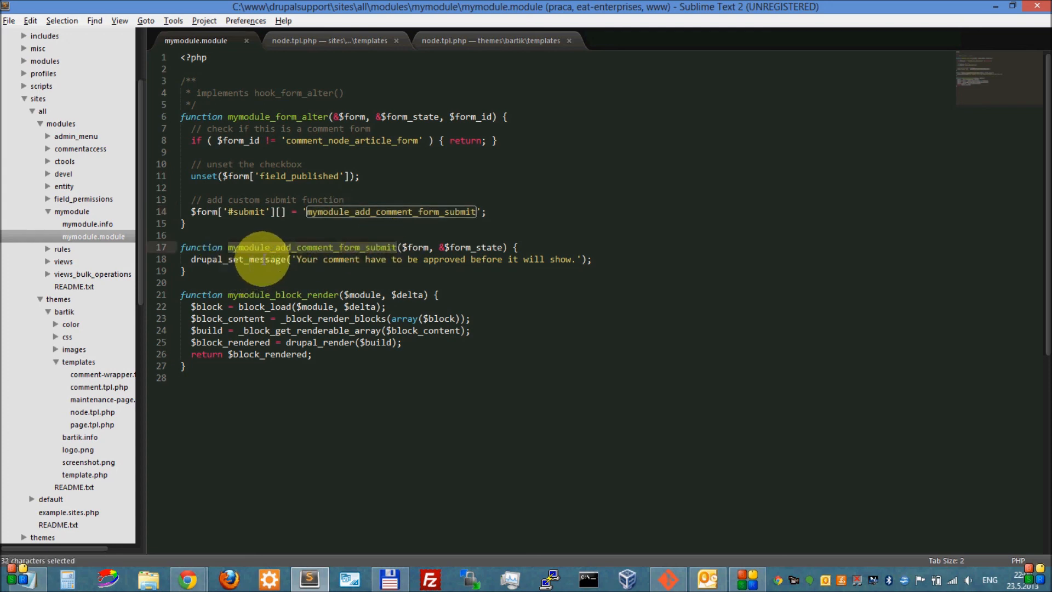
left_click_drag(297, 259, 578, 259)
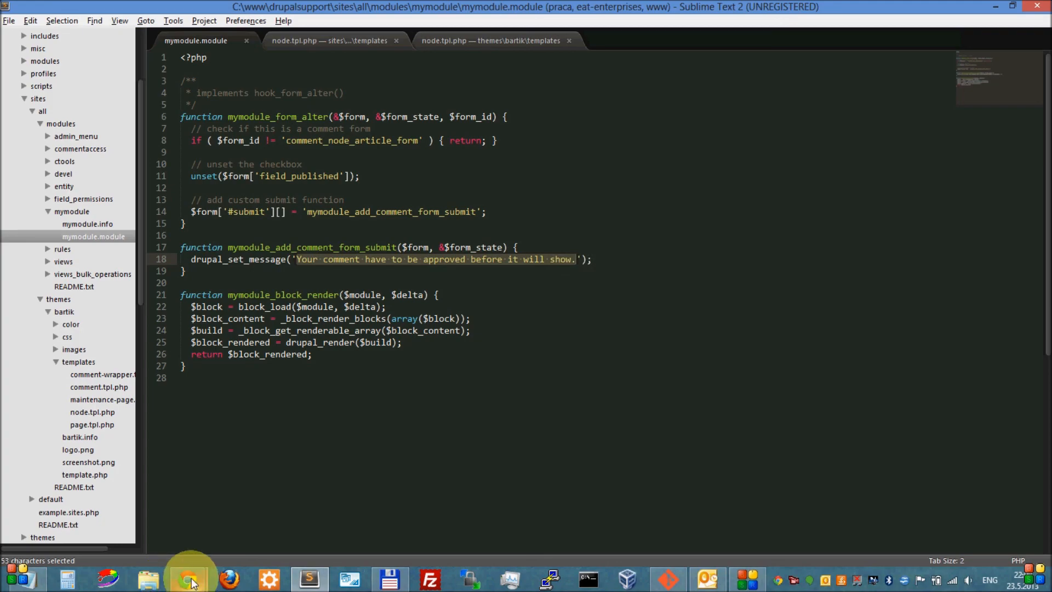
Step: Return to the Test article page in Chrome and compare the approval message with the comments listed below the article
mouse_move(187, 578)
left_click(128, 514)
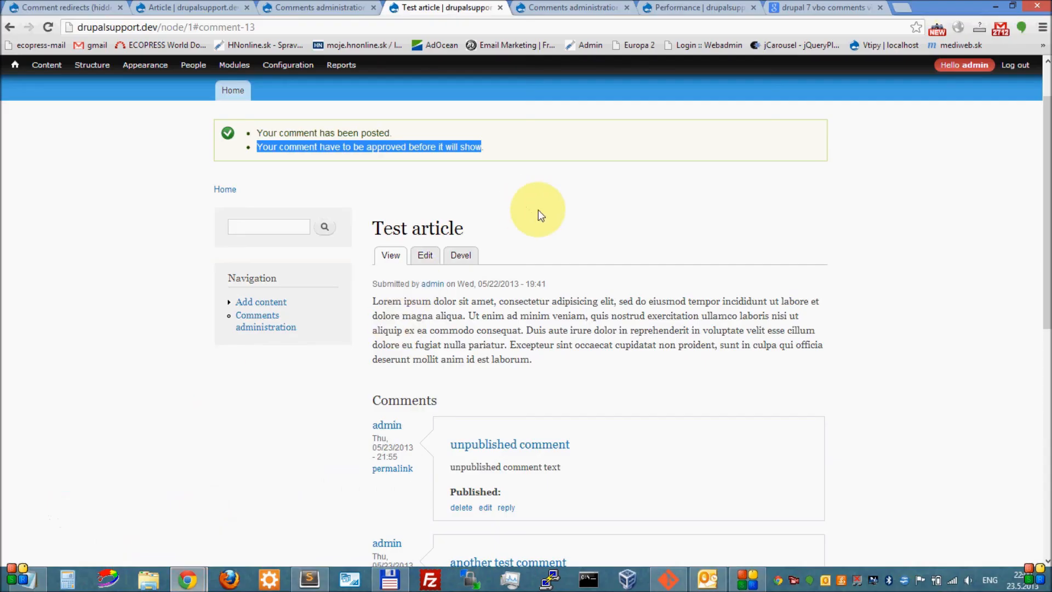
scroll(538, 209, "up", 2)
left_click(534, 239)
left_click_drag(261, 211, 500, 241)
left_click(575, 252)
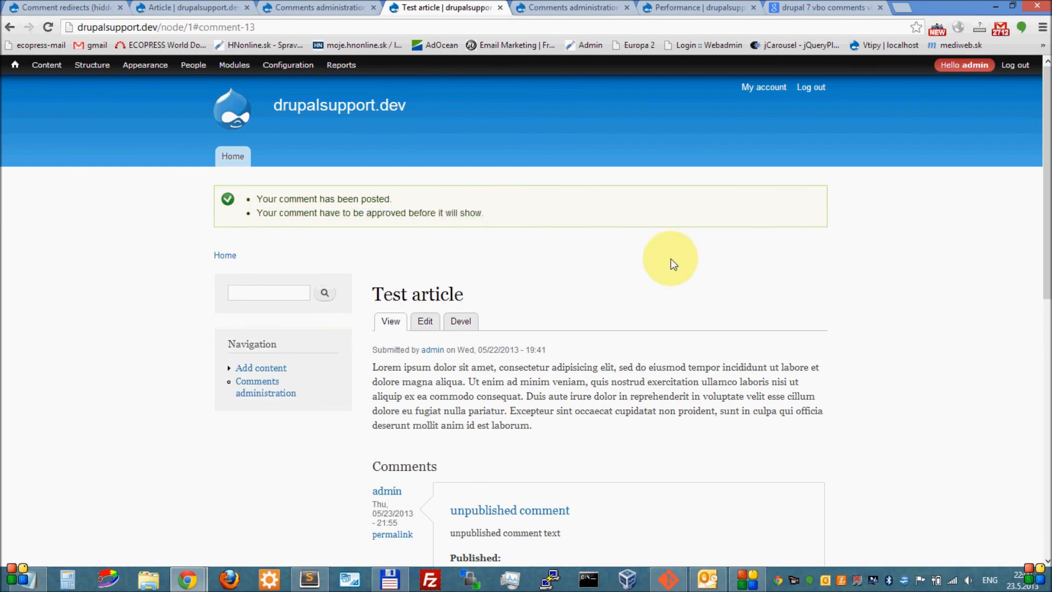
scroll(841, 266, "down", 4)
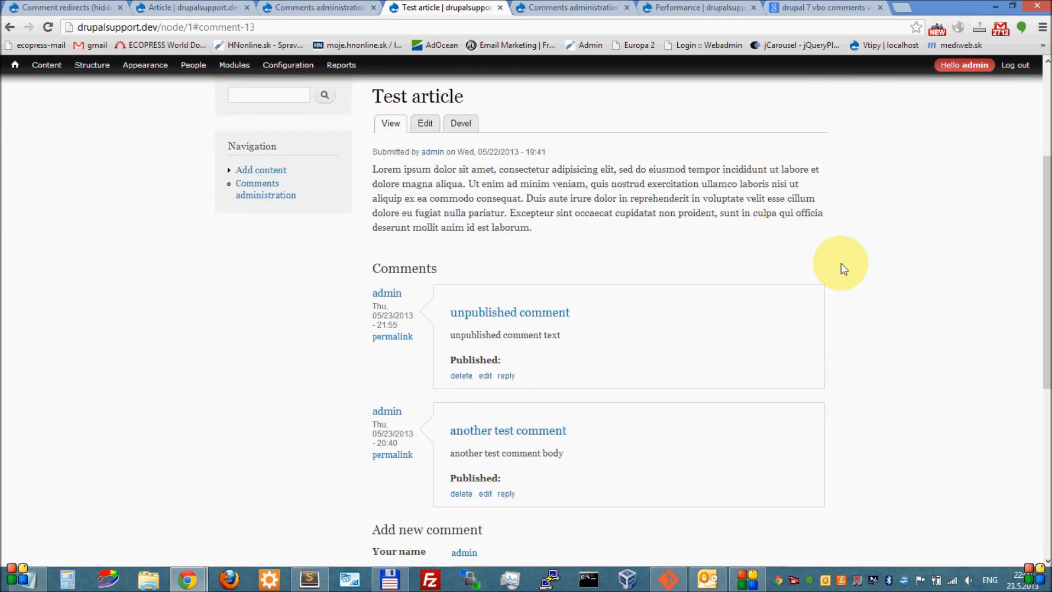
scroll(840, 264, "down", 1)
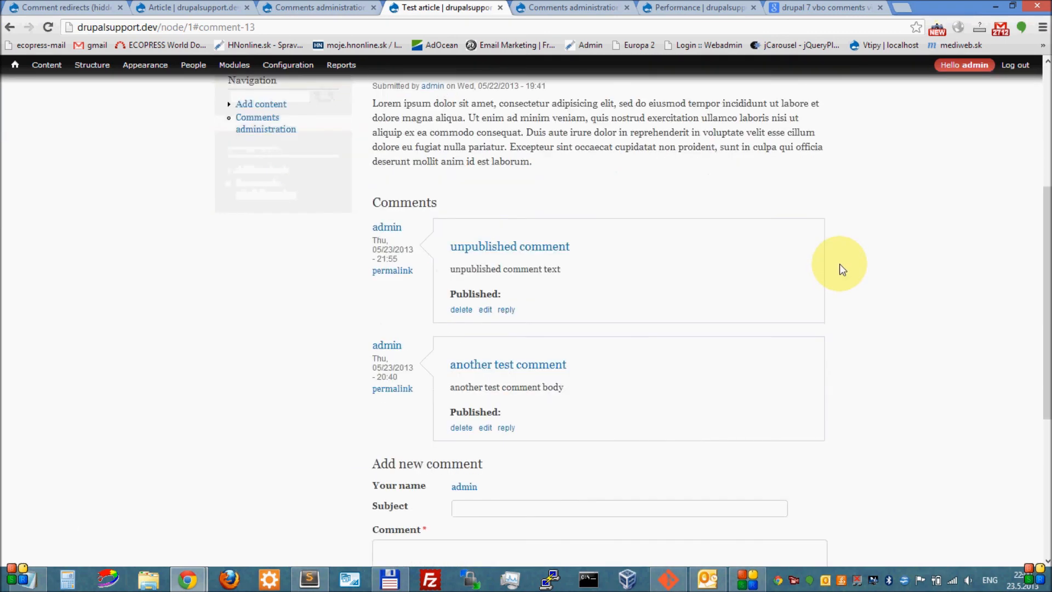
left_click_drag(1046, 284, 1047, 238)
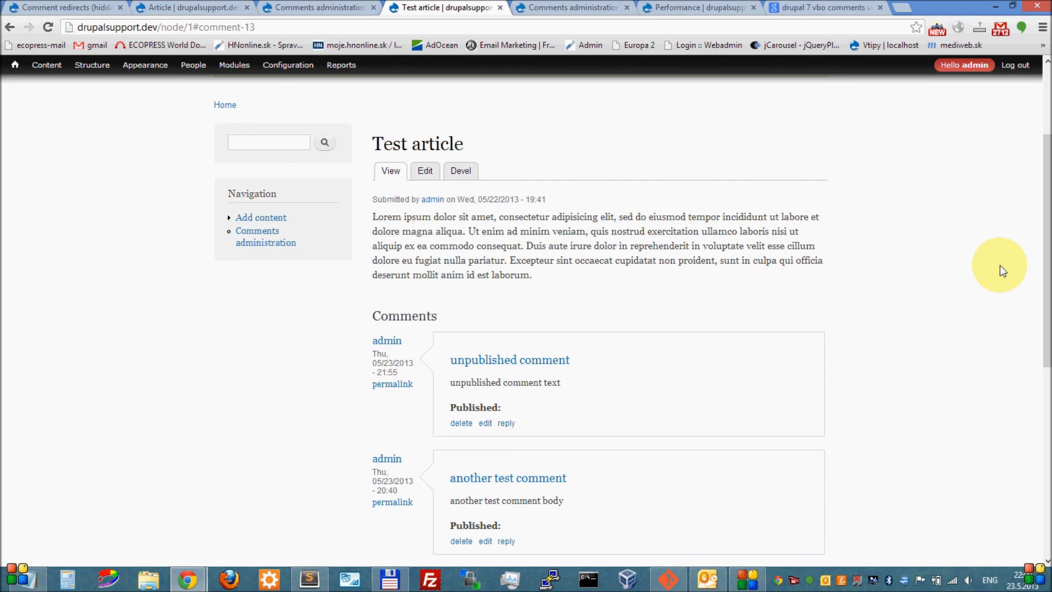
left_click_drag(1046, 170, 1033, 117)
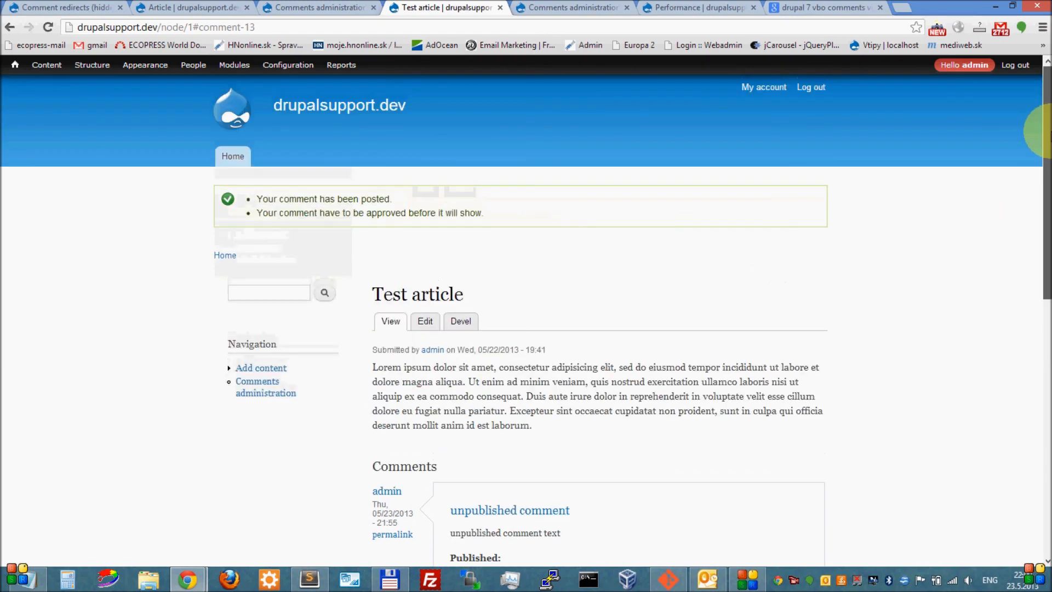
scroll(1030, 202, "down", 5)
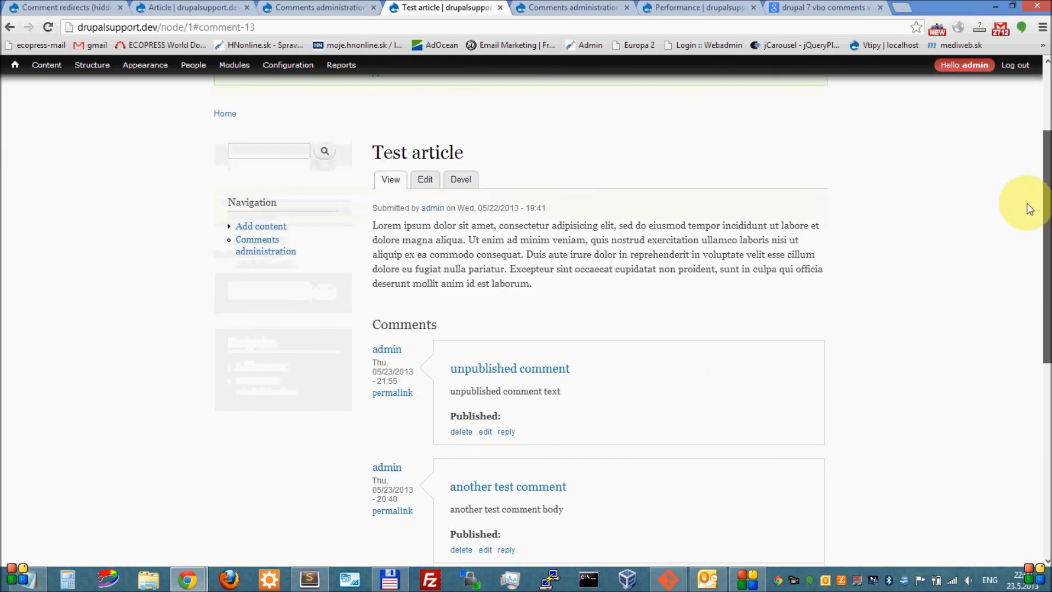
scroll(1025, 279, "down", 2)
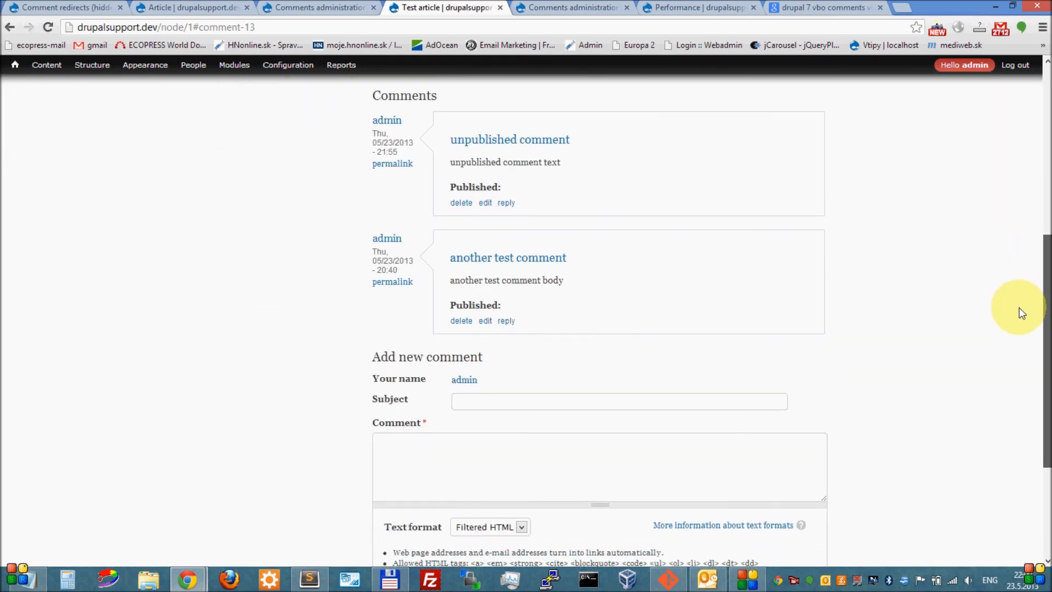
scroll(1023, 314, "up", 7)
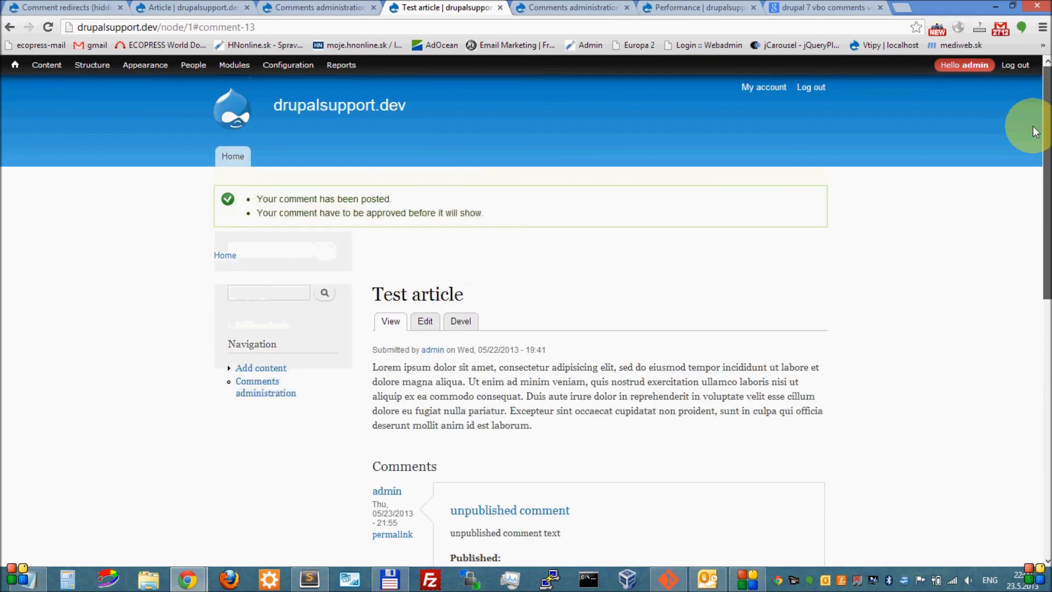